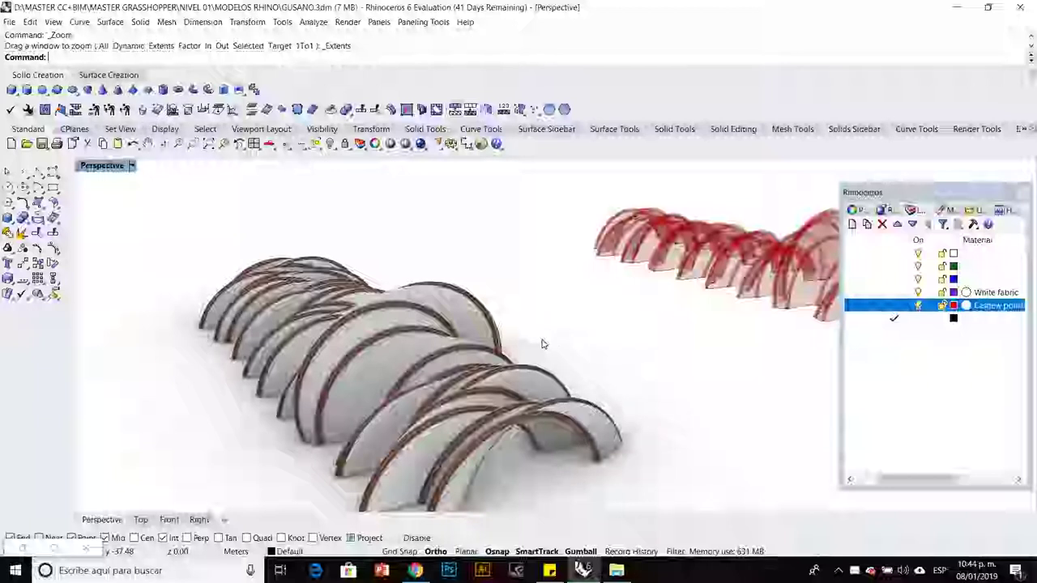
Examine the rendered rib-and-fabric pavilion from outside and inside its tunnel, then compare it with the red preview beside it.
scroll(543, 344, "down", 3)
right_click_drag(556, 346, 536, 364)
scroll(466, 391, "up", 3)
scroll(419, 359, "up", 5)
scroll(371, 310, "down", 5)
scroll(405, 377, "down", 3)
scroll(535, 359, "up", 3)
scroll(556, 349, "up", 5)
scroll(524, 358, "up", 10)
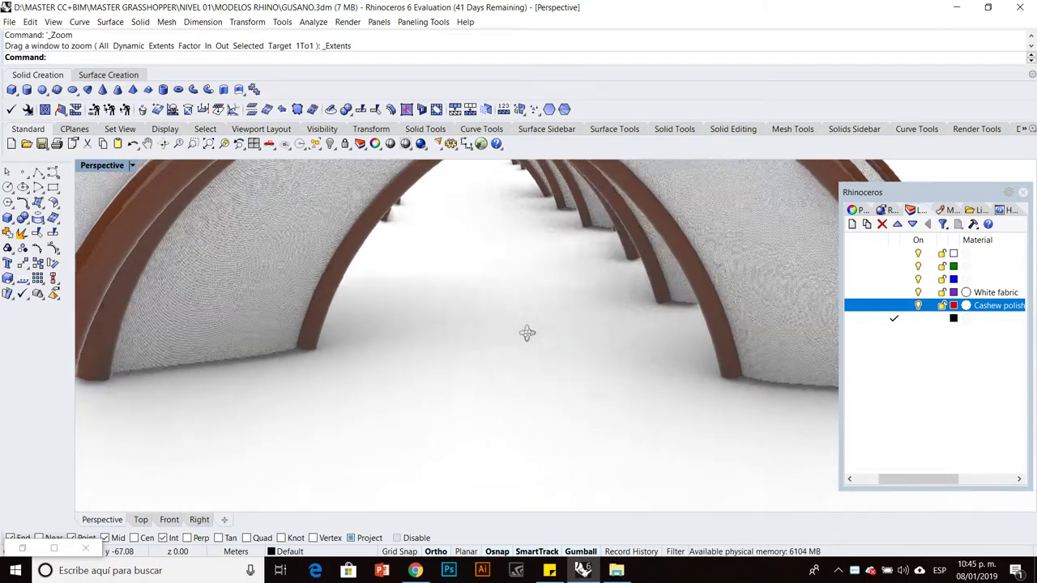
right_click_drag(497, 392, 510, 248)
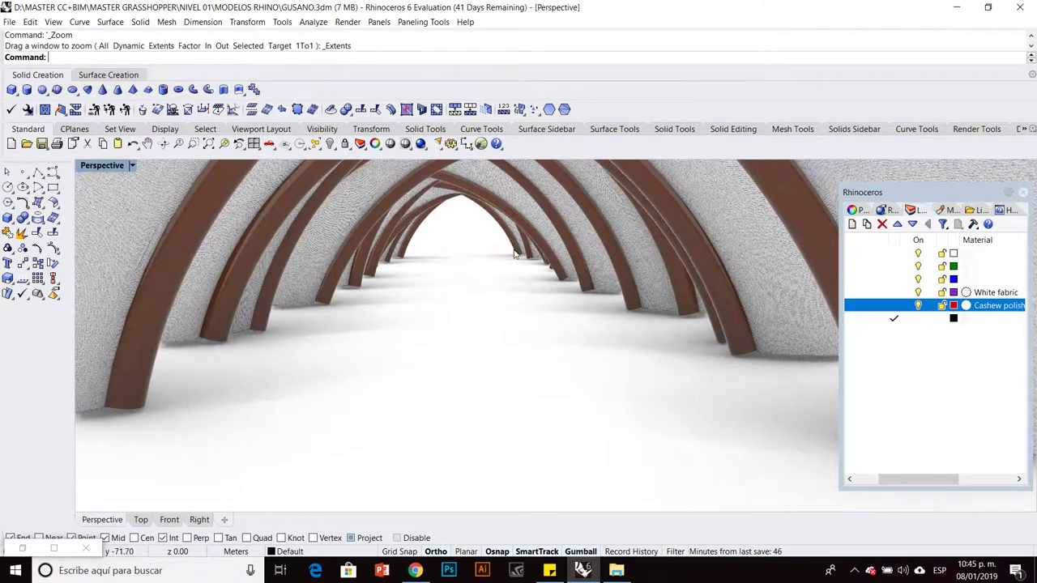
scroll(488, 308, "down", 10)
right_click_drag(475, 335, 442, 361)
scroll(451, 316, "down", 4)
scroll(373, 324, "down", 2)
right_click_drag(377, 335, 602, 527)
scroll(468, 382, "up", 3)
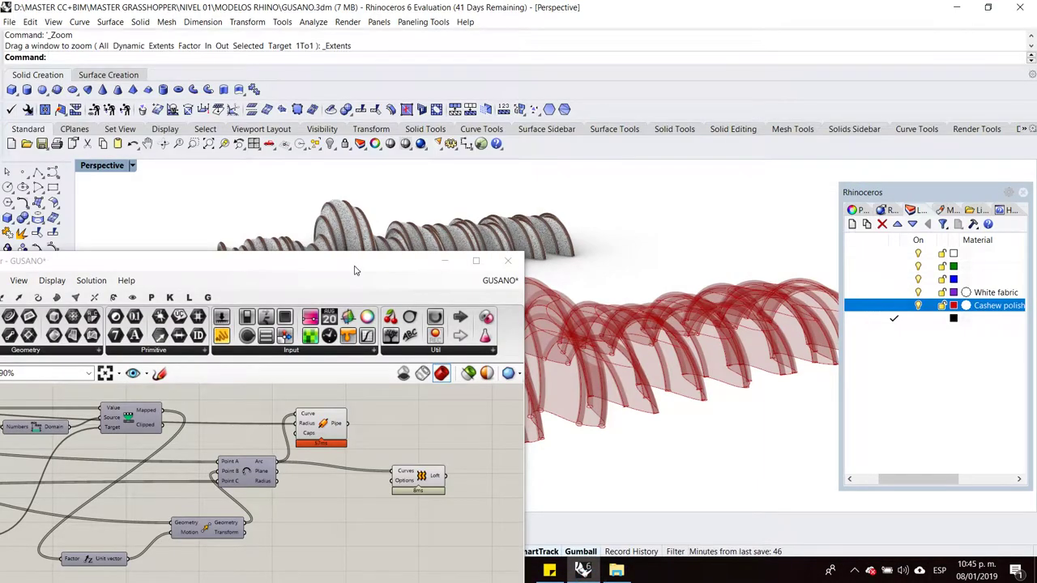
Switch to the GUSANO Grasshopper definition and examine how the Series output feeds the Degrees and Value/Result components.
left_click_drag(354, 270, 520, 142)
scroll(526, 363, "down", 5)
scroll(408, 382, "up", 7)
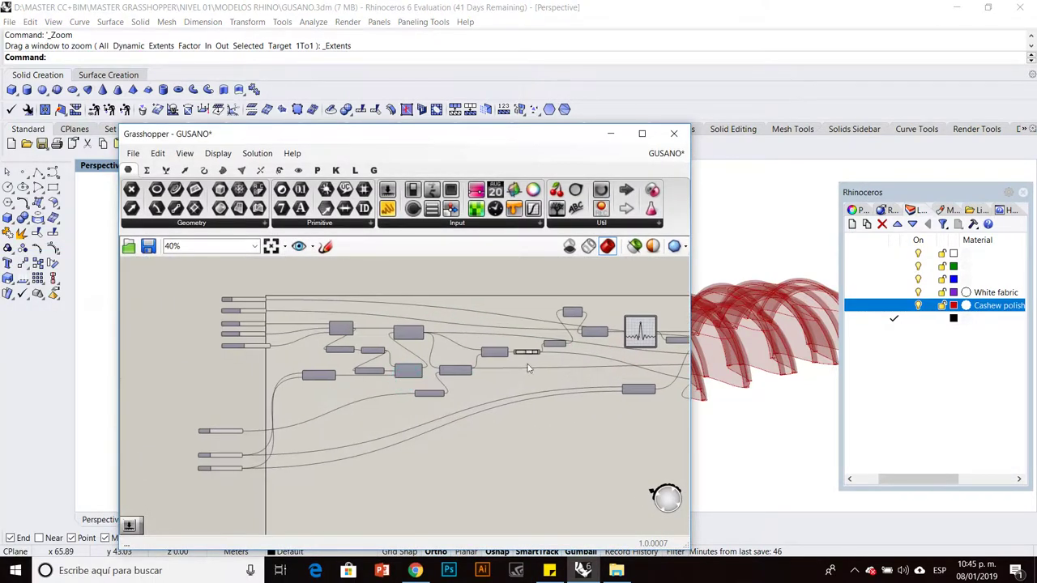
left_click(355, 335)
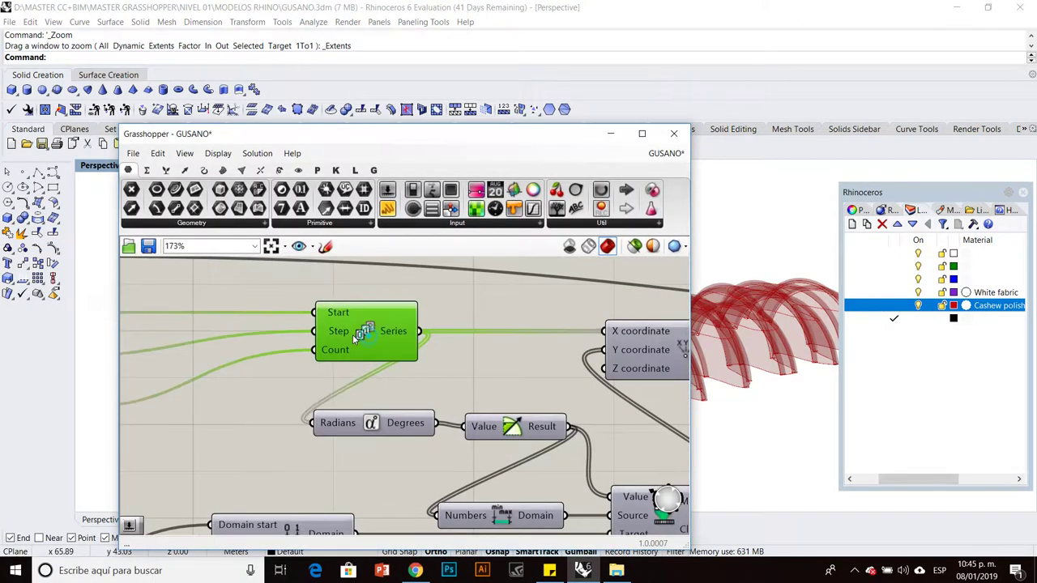
scroll(454, 363, "down", 3)
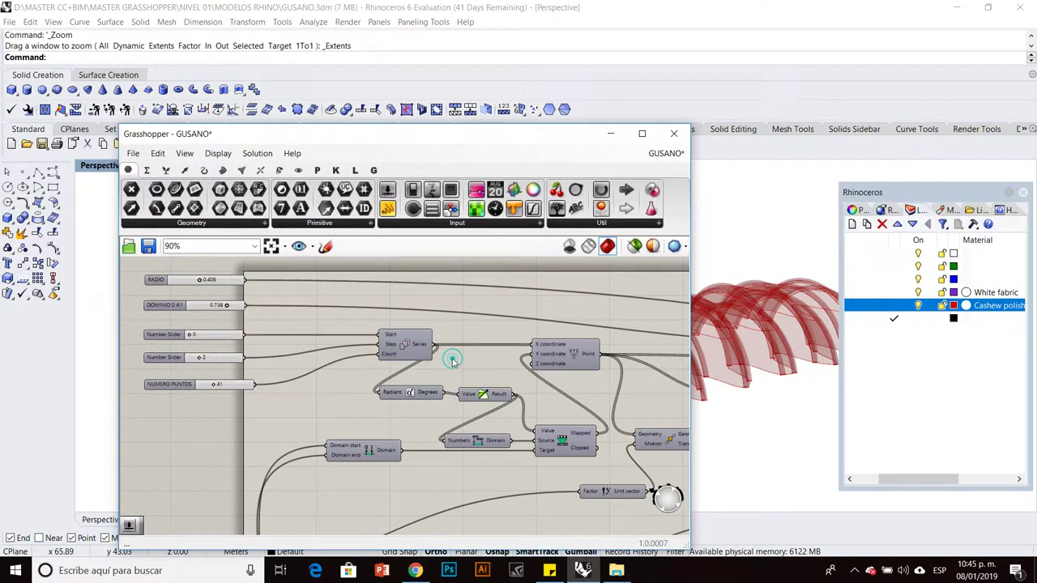
scroll(452, 358, "up", 1)
scroll(386, 364, "up", 1)
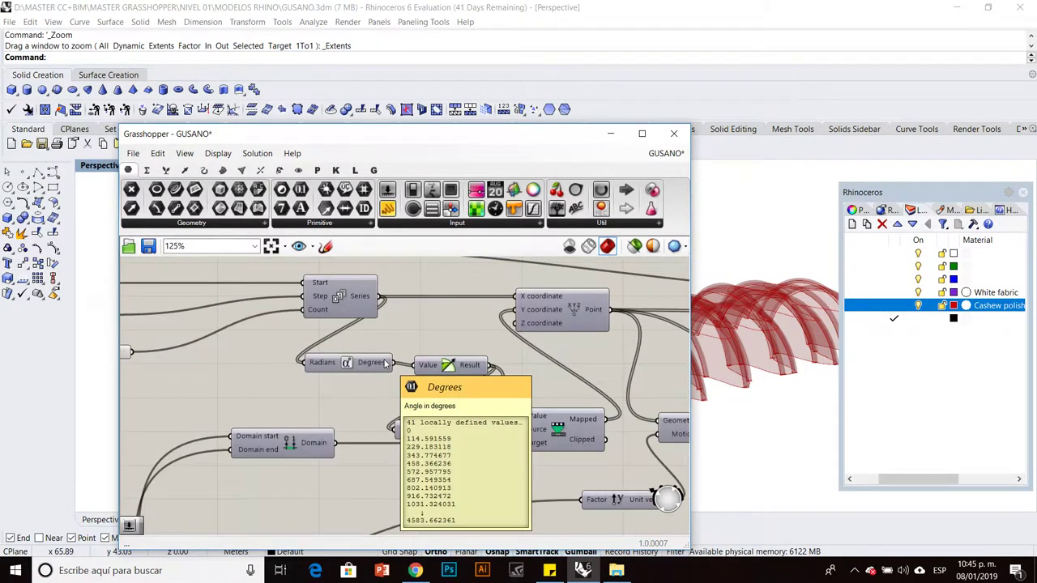
left_click(375, 366)
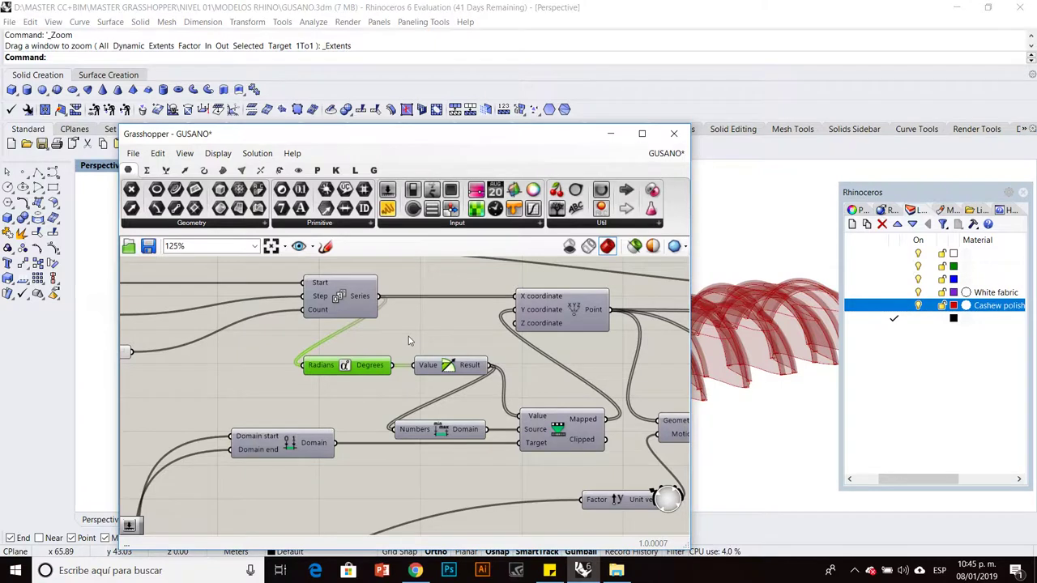
right_click_drag(409, 341, 347, 359)
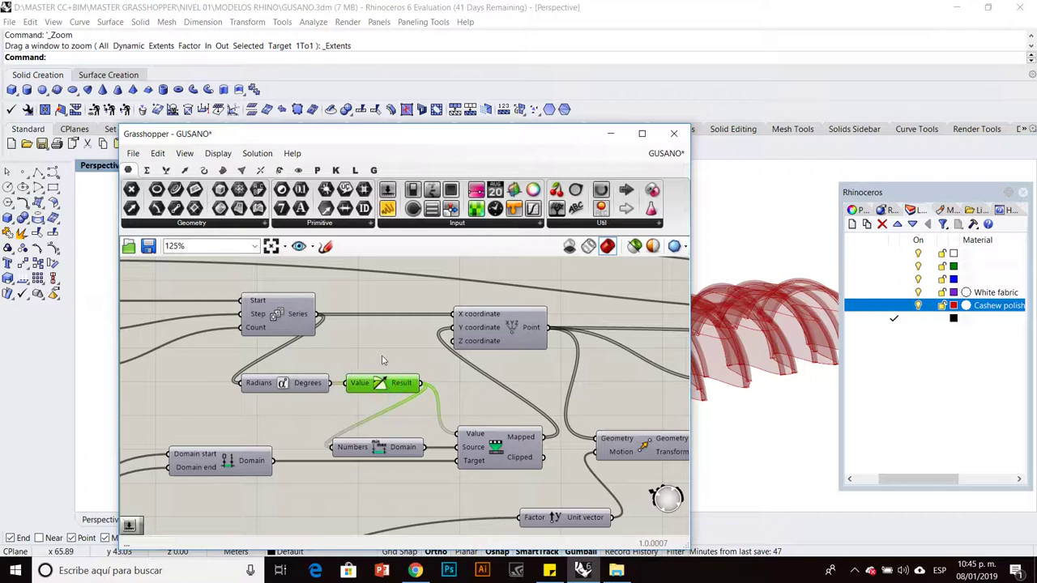
Examine the definition from the domain remapping and point components through to the line, Range and graph mapper.
scroll(383, 359, "down", 1)
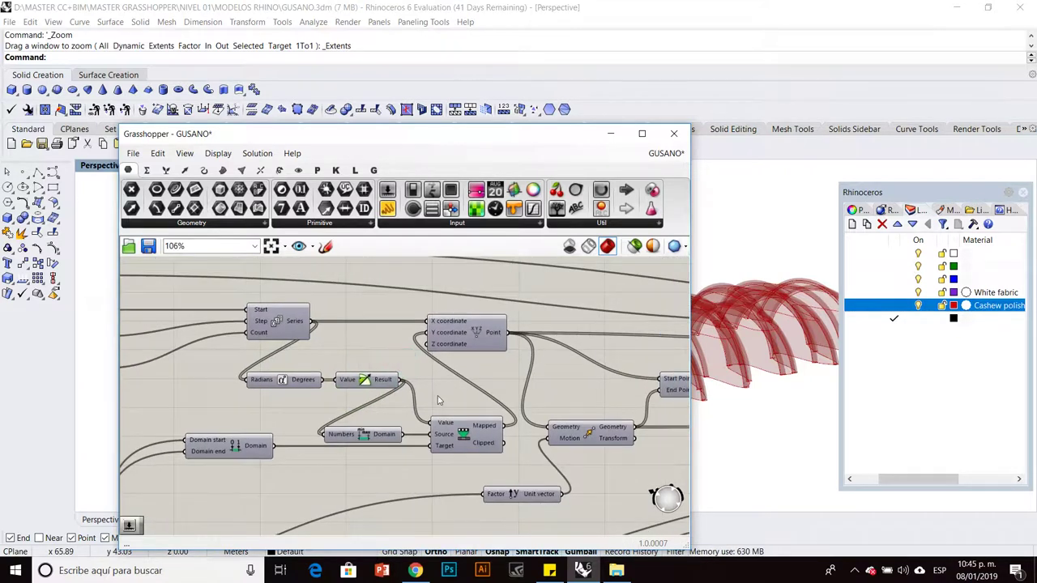
scroll(356, 438, "down", 2)
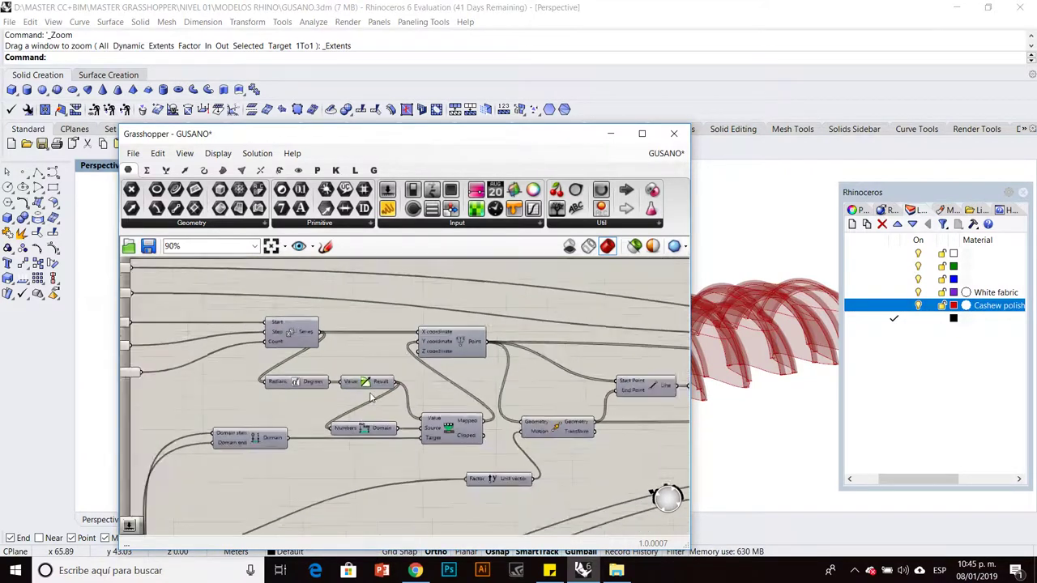
scroll(295, 421, "up", 2)
scroll(302, 416, "down", 1)
scroll(298, 414, "down", 3)
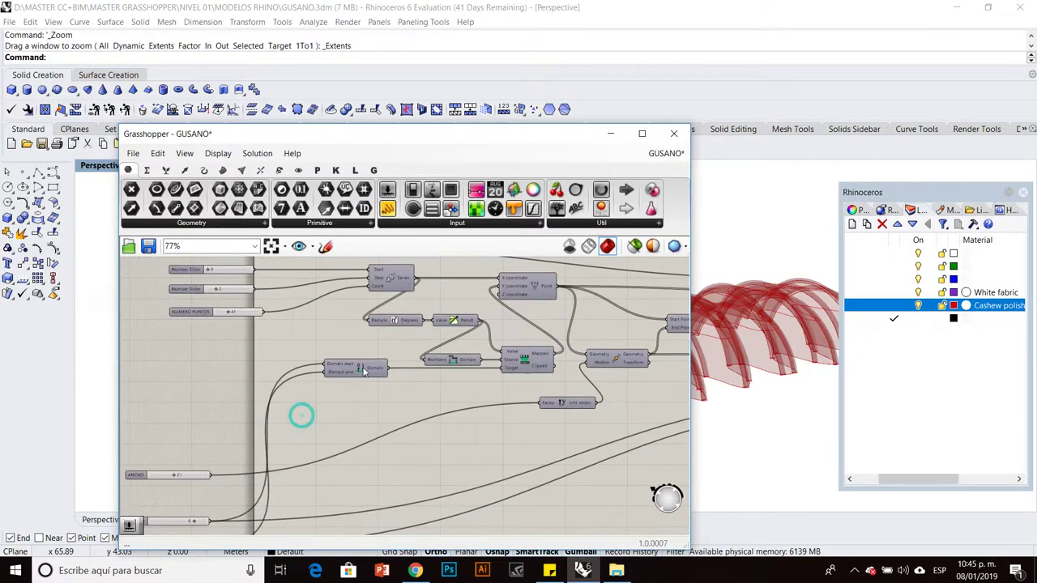
scroll(355, 405, "up", 5)
right_click_drag(255, 410, 360, 397)
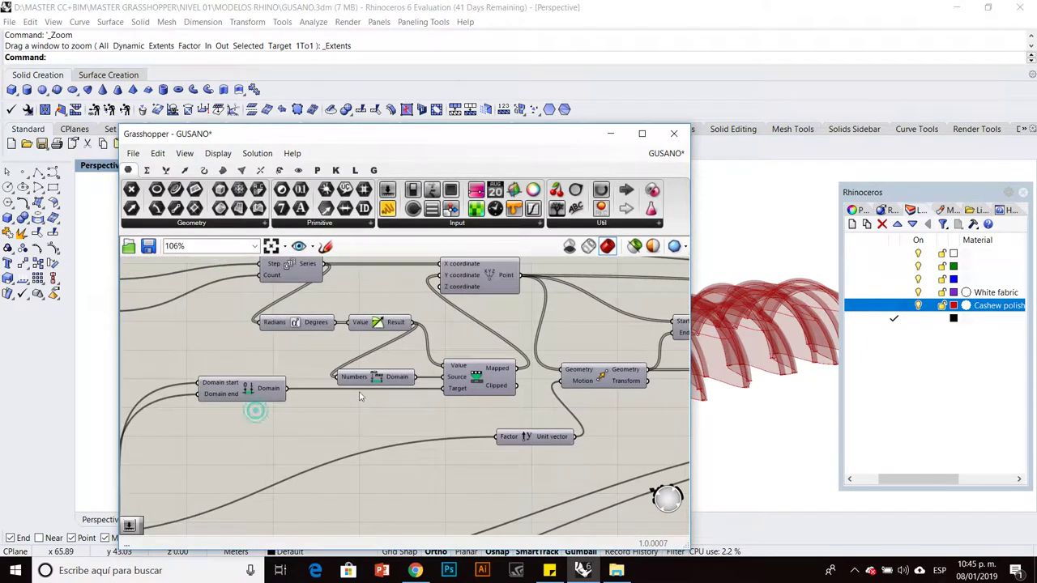
scroll(321, 423, "down", 2)
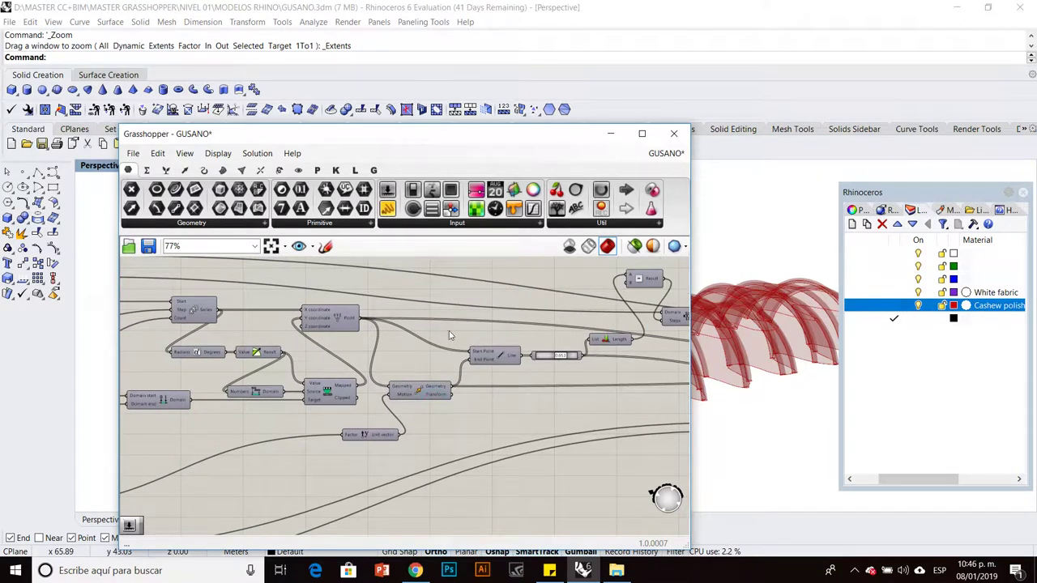
right_click_drag(559, 351, 427, 375)
scroll(549, 389, "up", 4)
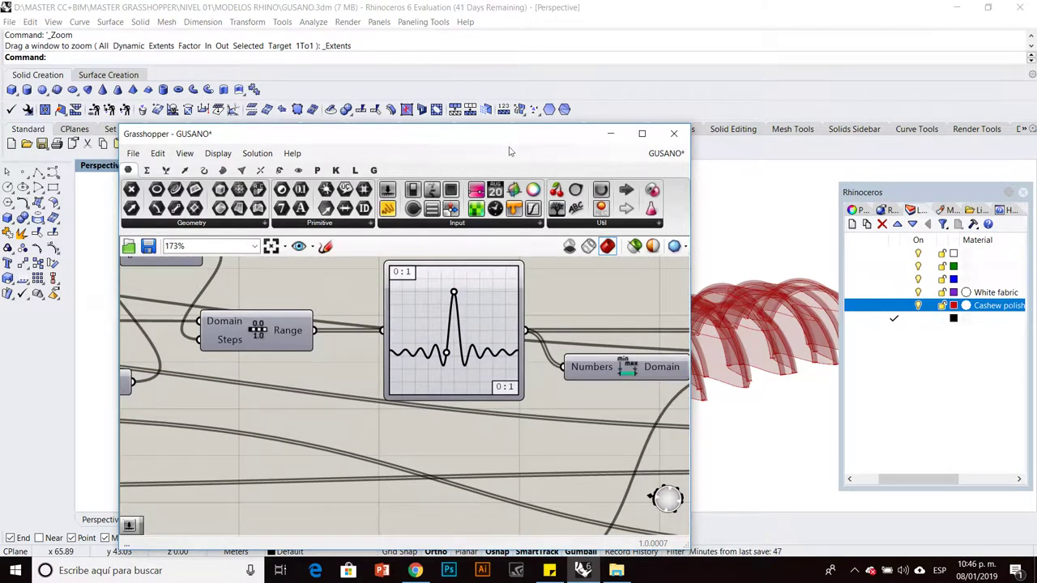
Set the DOMINIO 0 A1 slider to 0.582, keeping the model preview in view beside the definition.
left_click_drag(549, 133, 398, 164)
right_click_drag(583, 324, 704, 392)
scroll(173, 385, "down", 4)
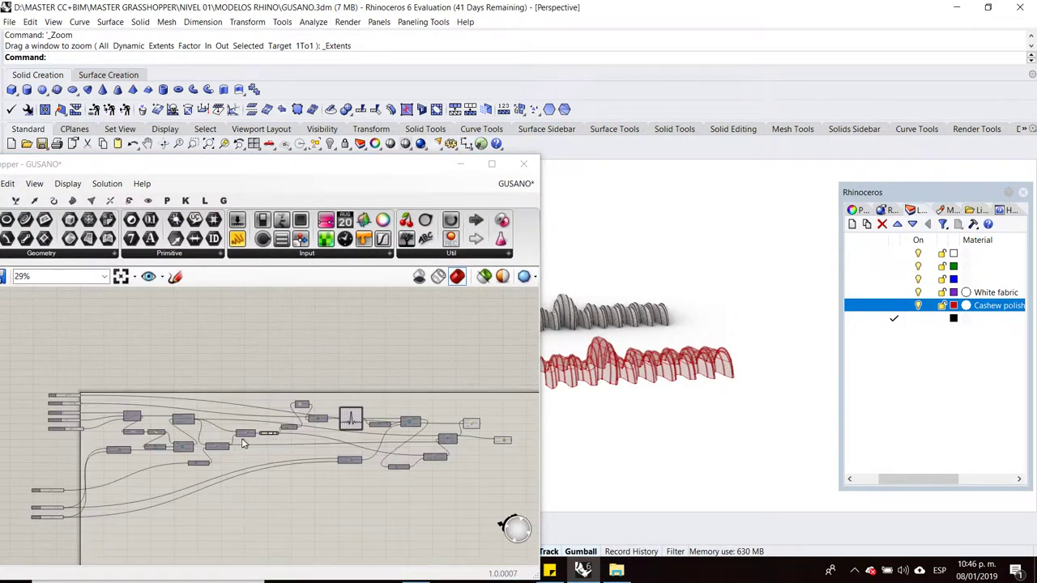
scroll(173, 385, "up", 5)
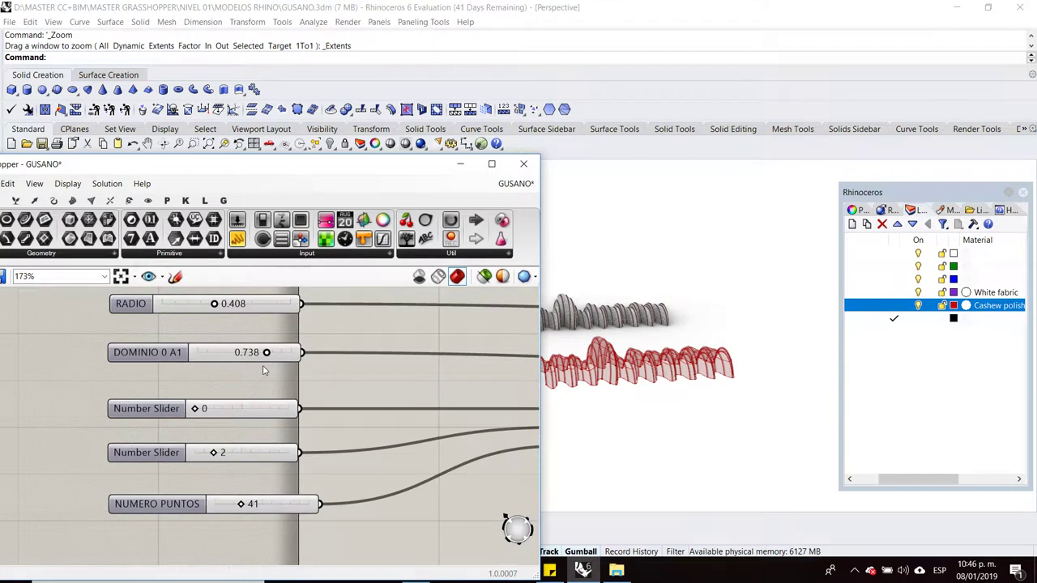
scroll(251, 364, "down", 1)
left_click(172, 353)
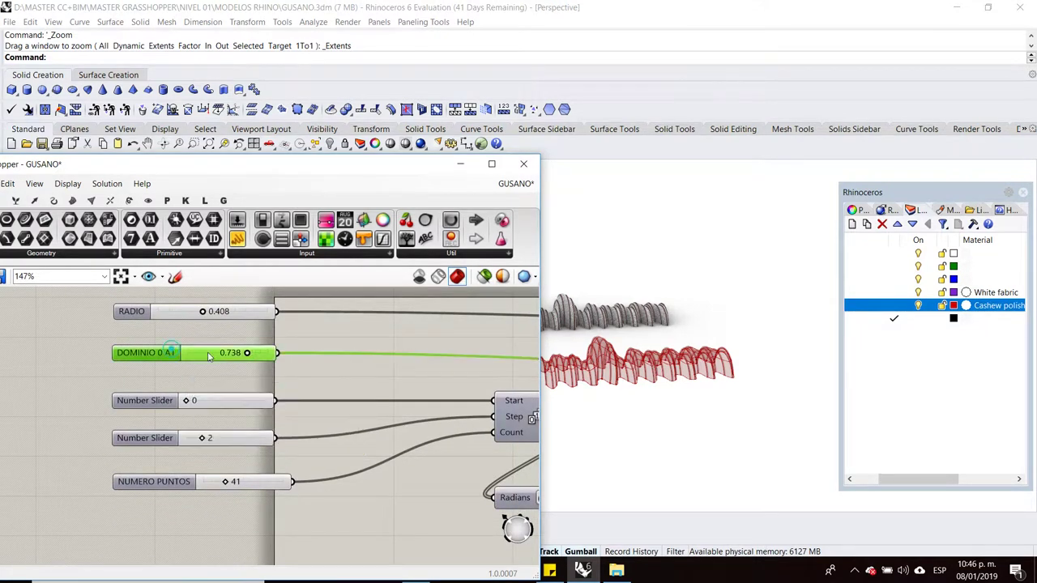
mouse_move(232, 357)
left_mouse_down()
mouse_move(219, 356)
mouse_move(257, 354)
mouse_move(231, 356)
left_mouse_up()
scroll(729, 376, "down", 3)
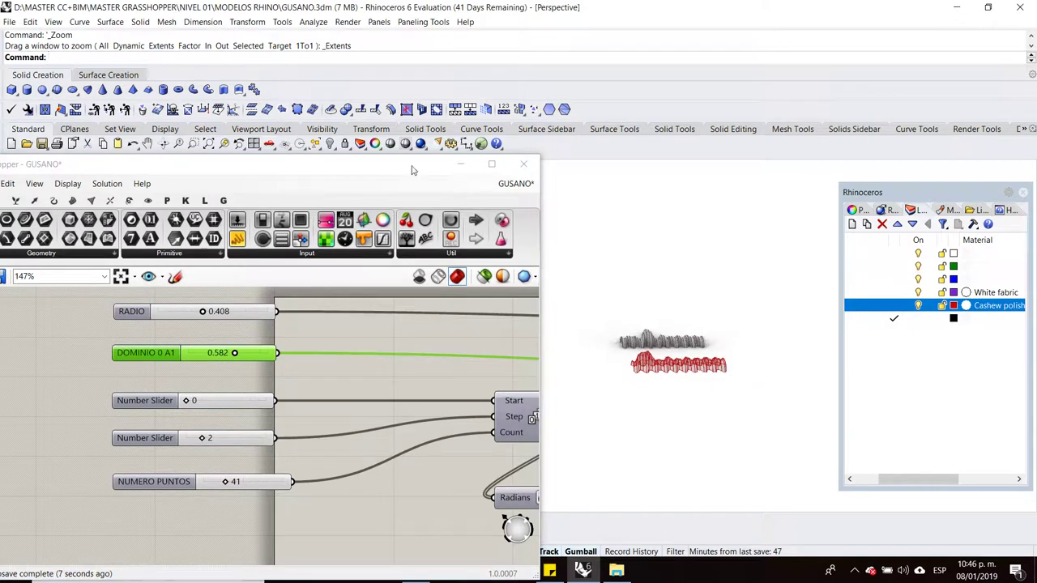
Move the start, step and NUMERO PUNTOS sliders closer to the Series component and shift that component slightly down to line up with them.
left_click_drag(411, 169, 407, 235)
scroll(650, 374, "up", 3)
right_click_drag(266, 438, 263, 366)
scroll(260, 447, "up", 1)
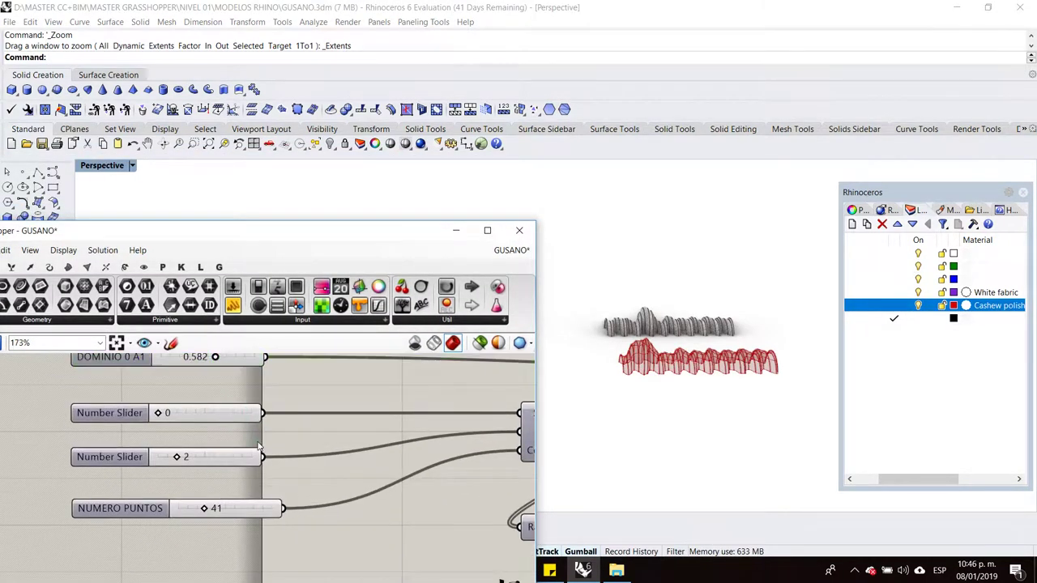
scroll(252, 434, "down", 1)
left_click_drag(316, 559, 202, 418)
left_click(333, 393)
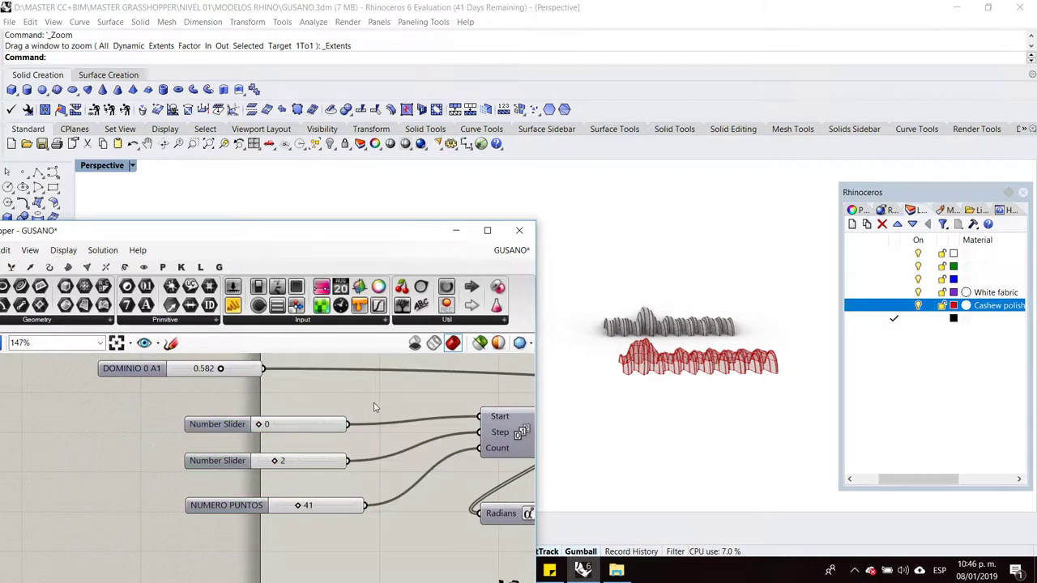
right_click_drag(368, 406, 337, 396)
left_click_drag(503, 432, 497, 448)
left_click(449, 396)
right_click_drag(694, 435, 754, 393)
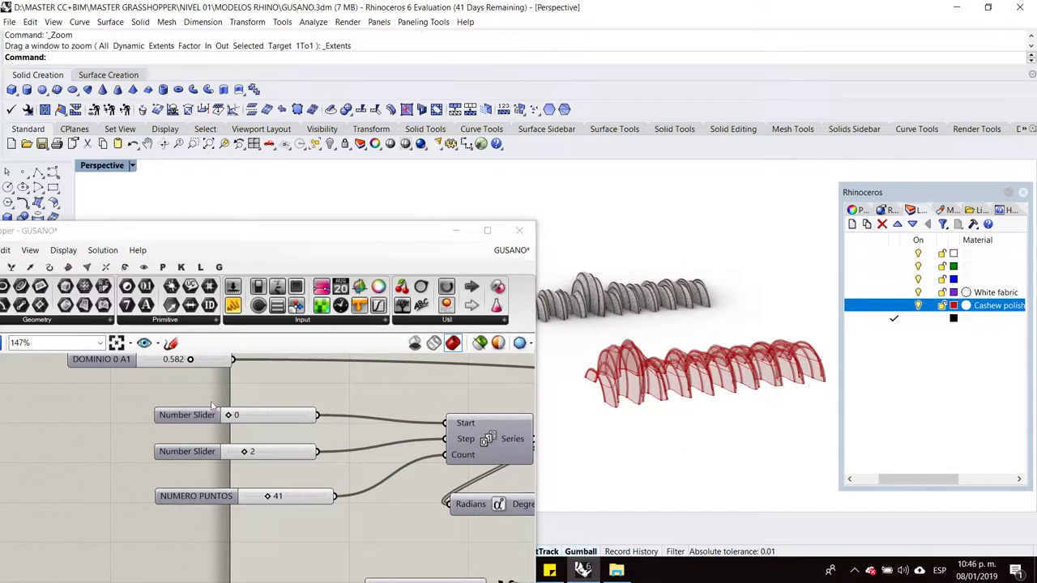
Try other values on the Series start and step sliders, ending with start at 0 and step at 2.
scroll(229, 415, "up", 3)
mouse_move(230, 416)
left_mouse_down()
mouse_move(267, 417)
mouse_move(220, 412)
mouse_move(286, 415)
mouse_move(230, 416)
mouse_move(229, 427)
left_mouse_up()
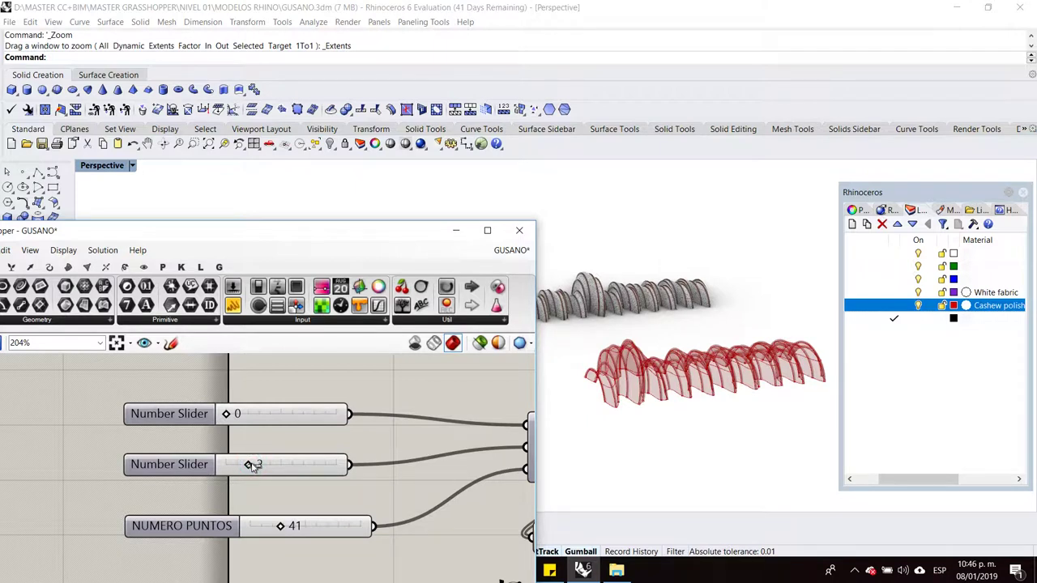
mouse_move(259, 466)
left_mouse_down()
mouse_move(273, 464)
mouse_move(249, 463)
left_mouse_up()
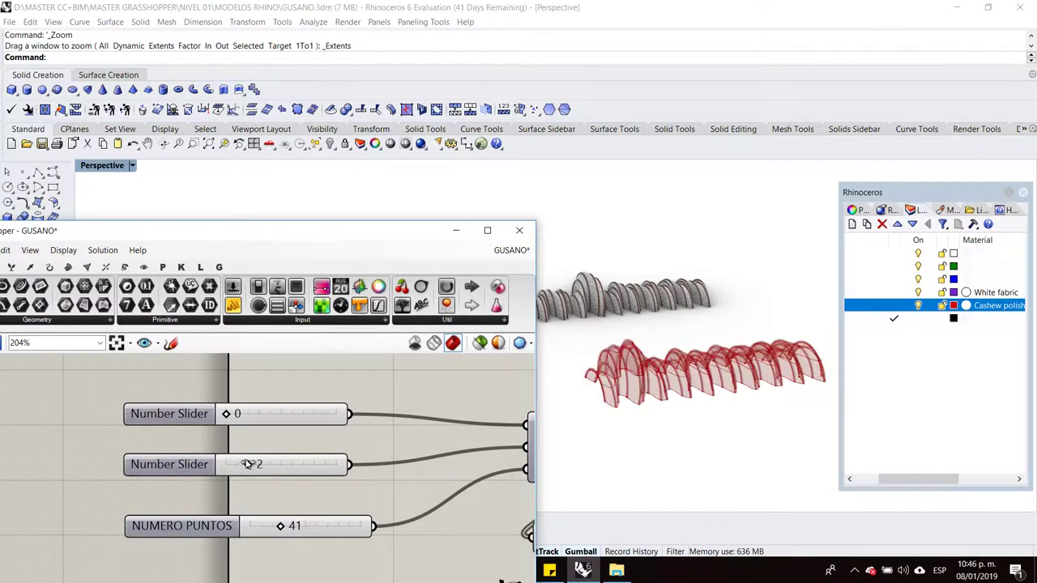
Set the NUMERO PUNTOS slider to 38.
scroll(764, 408, "down", 3)
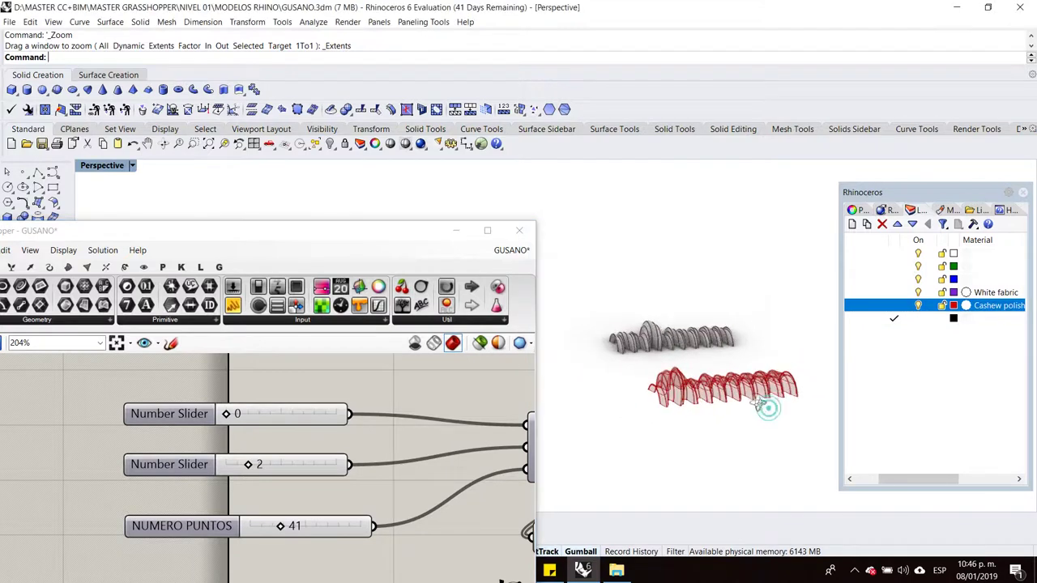
scroll(298, 460, "down", 2)
scroll(249, 460, "up", 3)
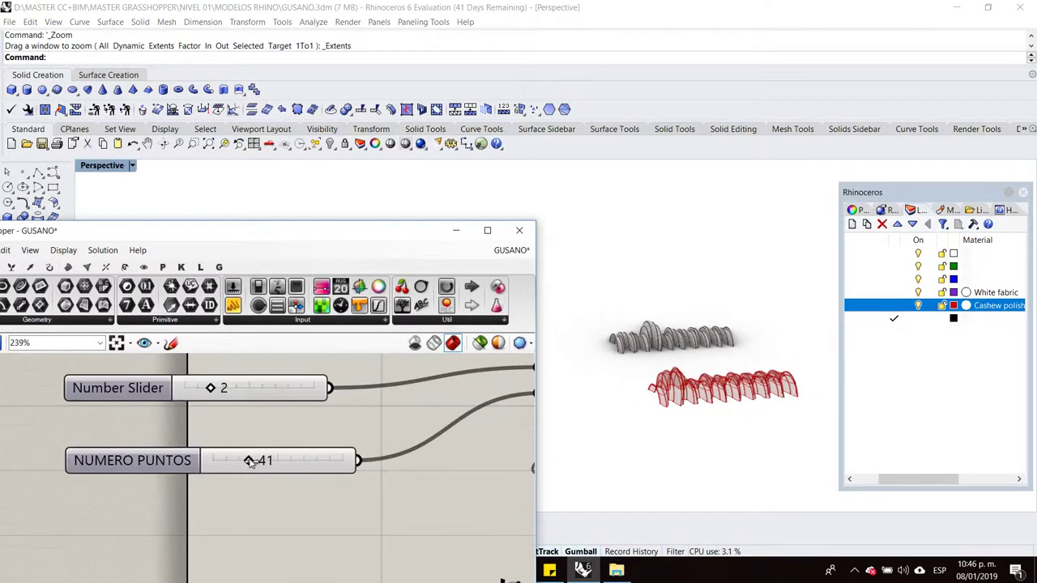
mouse_move(261, 462)
left_mouse_down()
mouse_move(270, 462)
mouse_move(248, 463)
left_mouse_up()
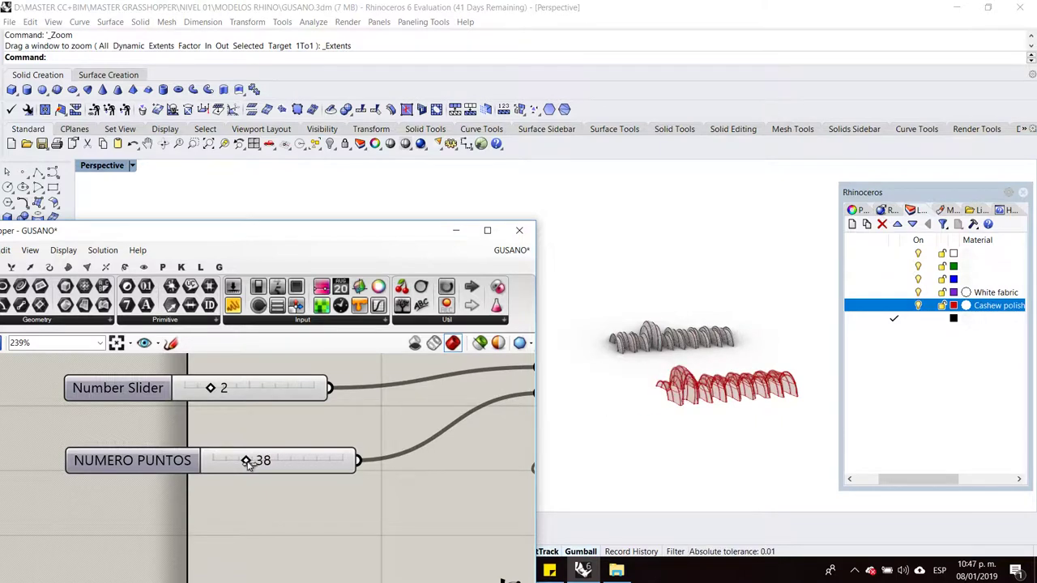
scroll(258, 434, "down", 3)
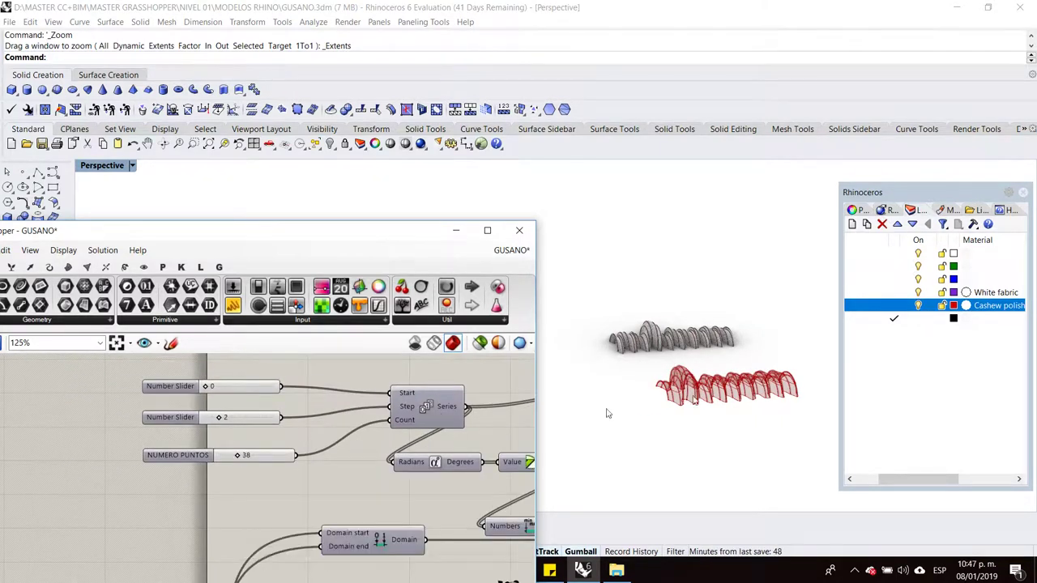
Inspect the pavilion's width in the model and set the ANCHO slider to 18.
scroll(300, 424, "down", 4)
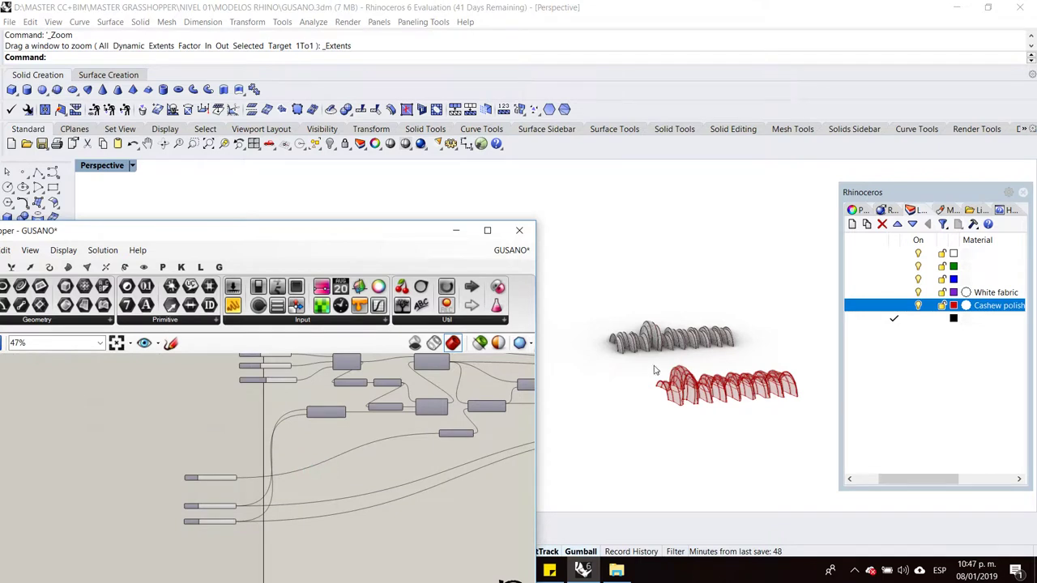
scroll(737, 403, "up", 5)
scroll(625, 277, "up", 3)
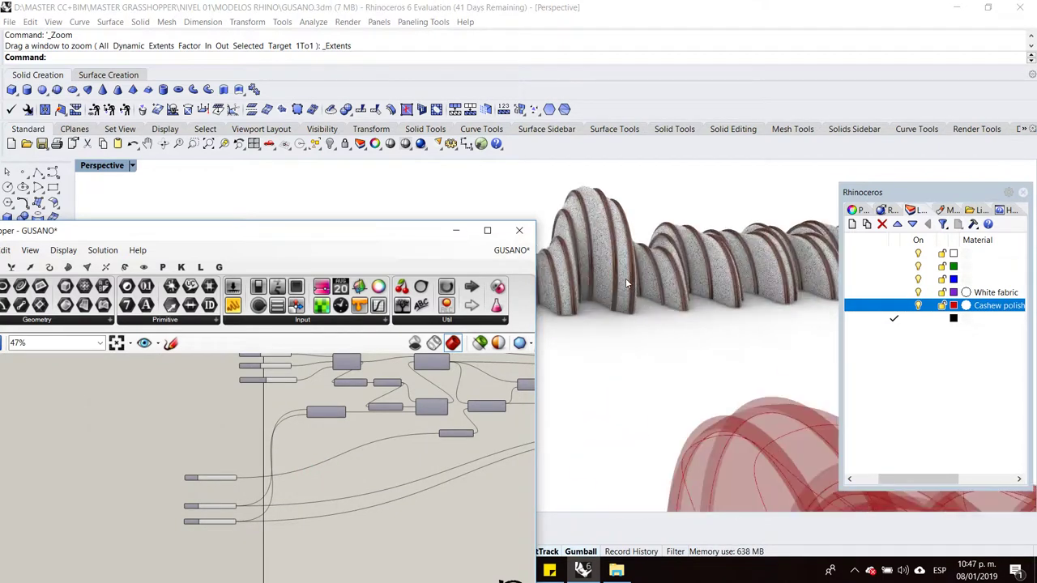
scroll(338, 425, "down", 1)
right_click_drag(664, 247, 391, 411)
scroll(284, 478, "up", 5)
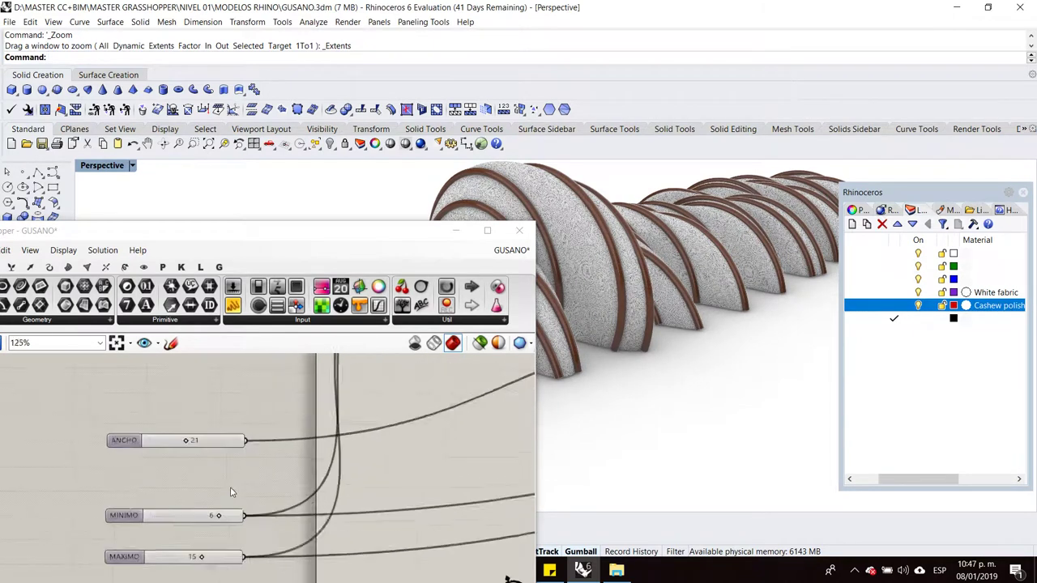
scroll(584, 393, "down", 4)
scroll(583, 387, "down", 4)
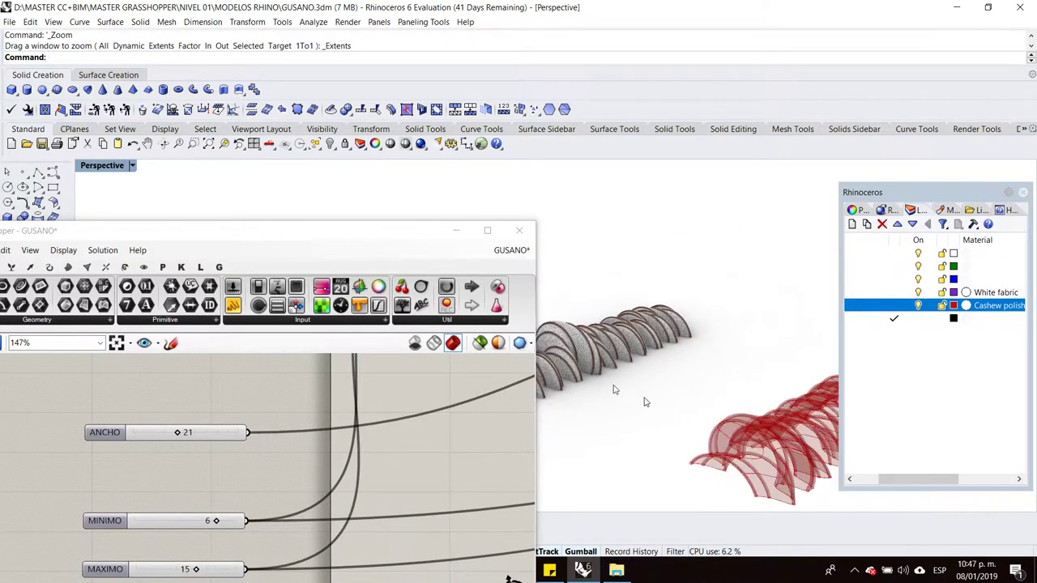
right_click_drag(232, 505, 242, 475)
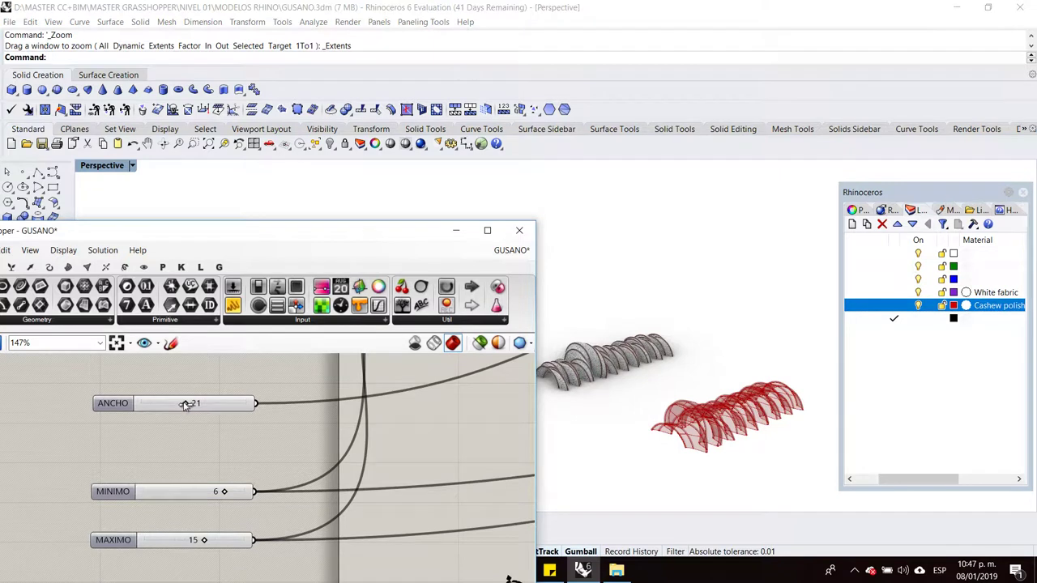
left_click_drag(197, 404, 184, 408)
right_click(183, 405)
left_click(375, 433)
Set the MINIMO slider to 7 and switch the maximized Perspective view back to the multi-viewport layout.
right_click_drag(303, 476, 303, 441)
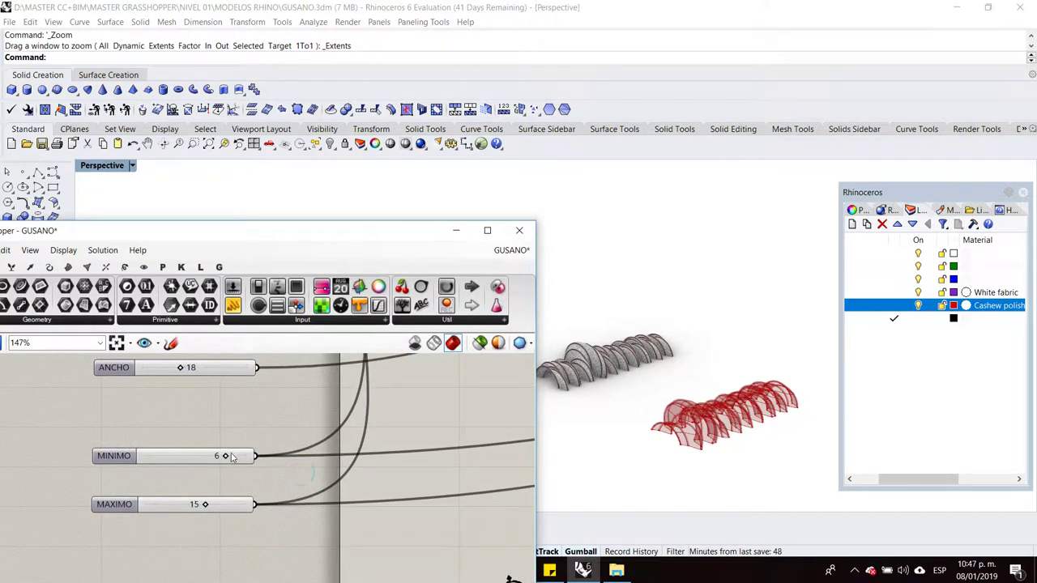
mouse_move(226, 457)
left_mouse_down()
mouse_move(192, 458)
mouse_move(230, 456)
left_mouse_up()
double_click(119, 166)
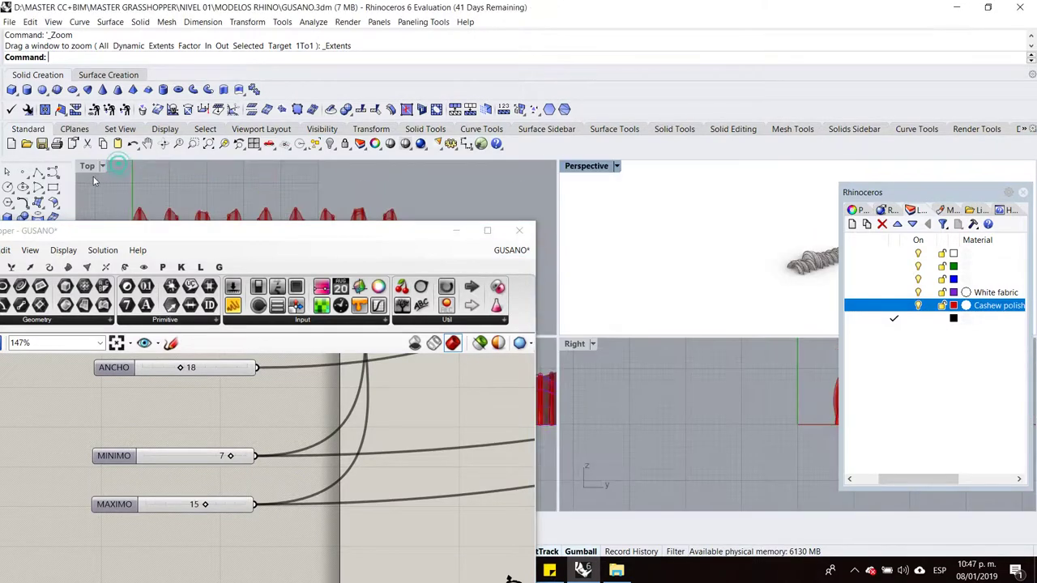
Maximize the Top view and lower the MINIMO and MAXIMO slider values to show their effect on the pavilion.
double_click(87, 166)
scroll(707, 319, "down", 3)
scroll(664, 308, "up", 3)
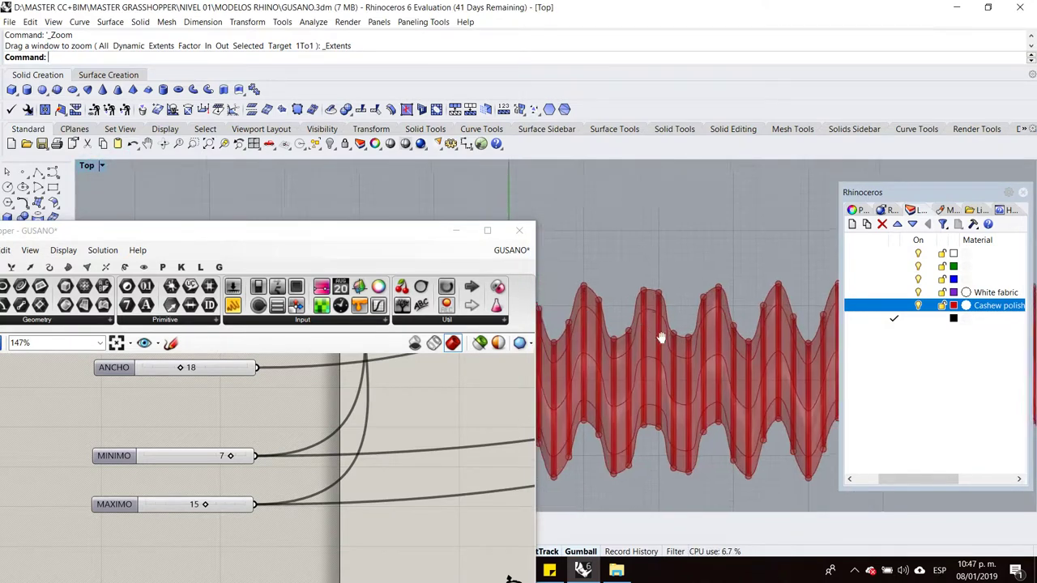
mouse_move(782, 303)
right_mouse_down()
mouse_move(695, 308)
mouse_move(671, 354)
right_mouse_up()
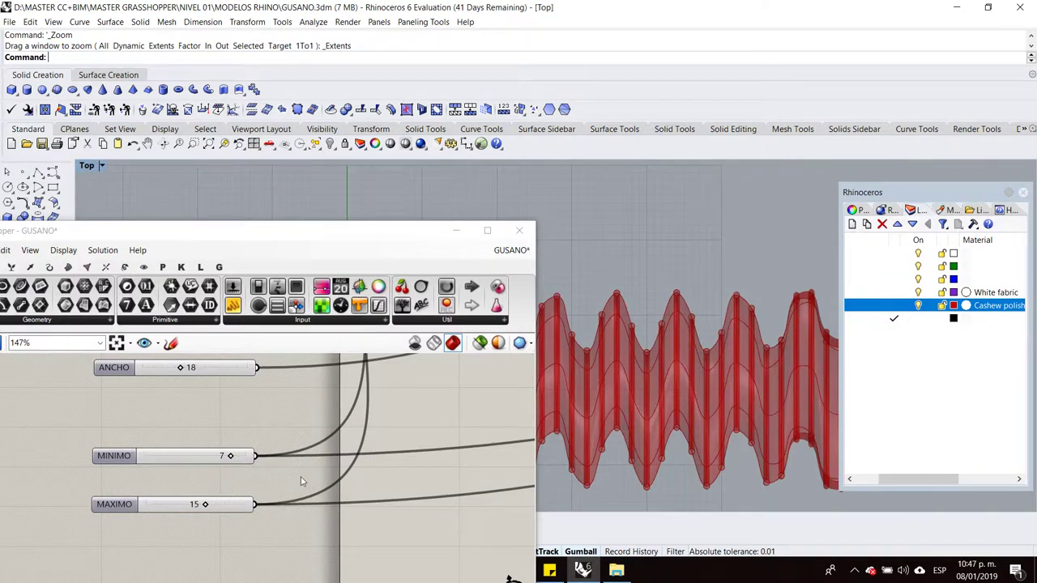
scroll(237, 459, "up", 3)
left_click_drag(257, 444, 218, 444)
mouse_move(217, 524)
left_mouse_down()
mouse_move(251, 523)
mouse_move(197, 521)
left_mouse_up()
Restore the multi-viewport layout, maximize the Perspective view and inspect the pavilion from several angles.
scroll(202, 486, "down", 10)
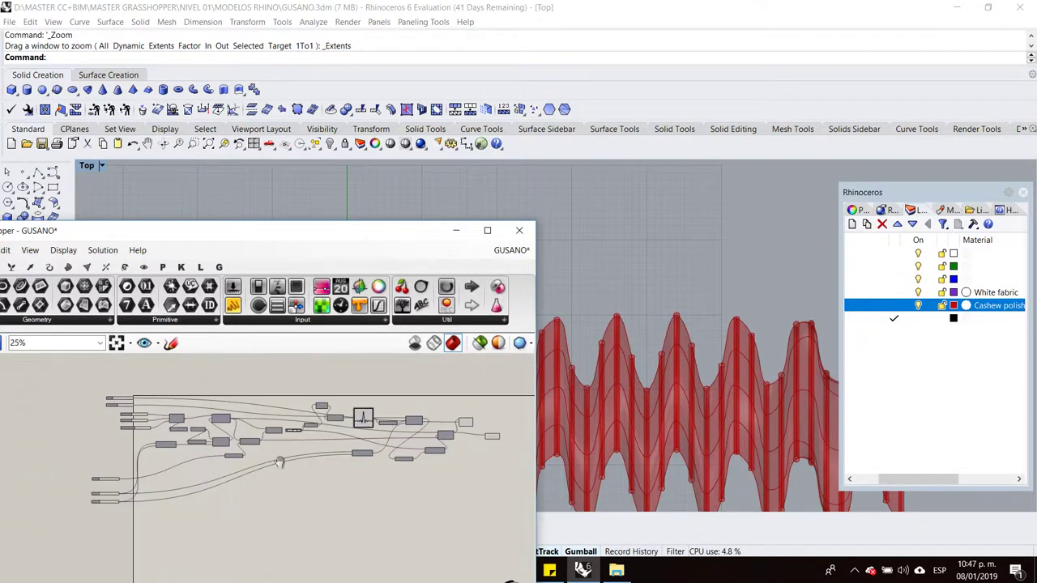
right_click_drag(303, 468, 245, 472)
double_click(87, 166)
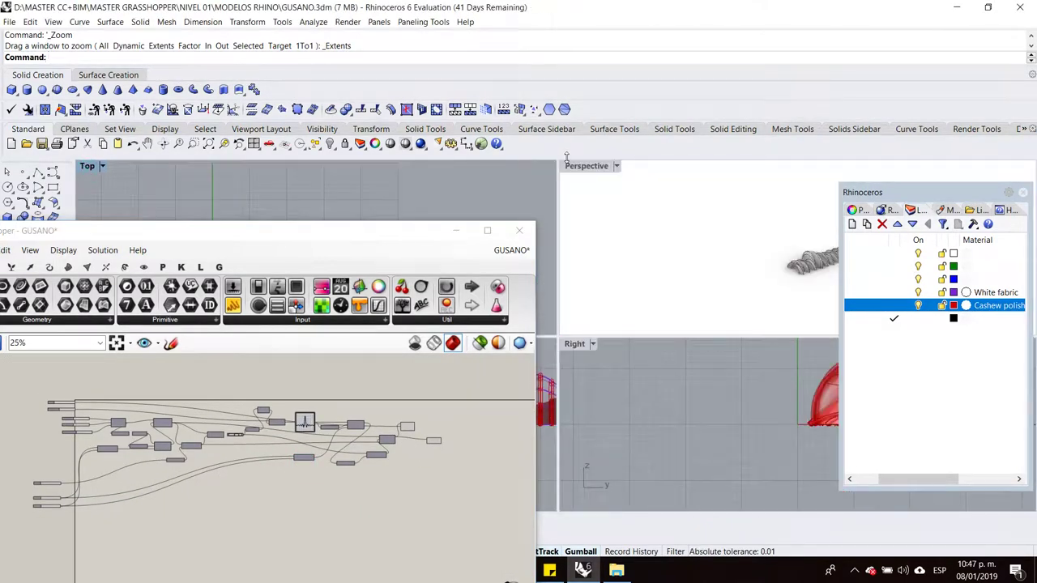
double_click(588, 167)
right_click_drag(591, 175, 660, 400)
scroll(660, 400, "up", 3)
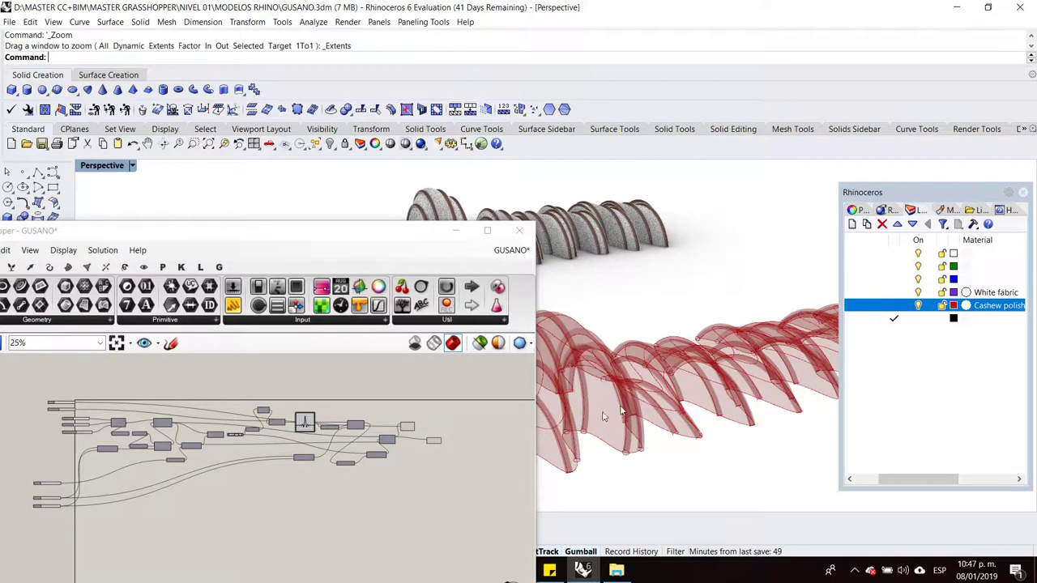
scroll(300, 421, "up", 5)
right_click_drag(706, 427, 744, 438)
scroll(745, 436, "down", 4)
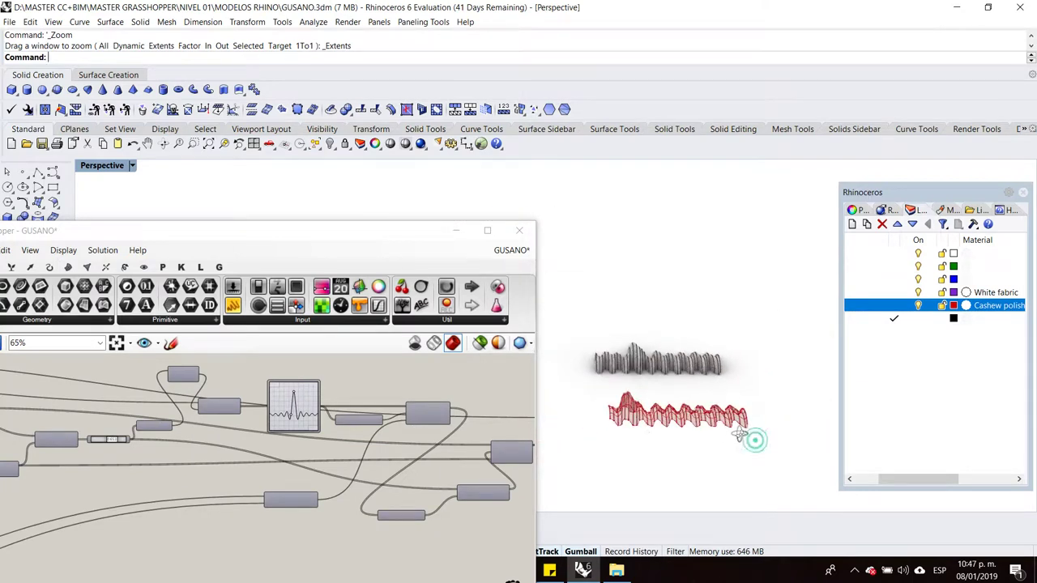
scroll(641, 433, "up", 1)
Reshape the Graph Mapper's Sinc curve by moving its control points into a broad, low wave.
scroll(284, 412, "up", 4)
right_click(308, 398)
left_click(294, 413)
right_click_drag(294, 413, 306, 436)
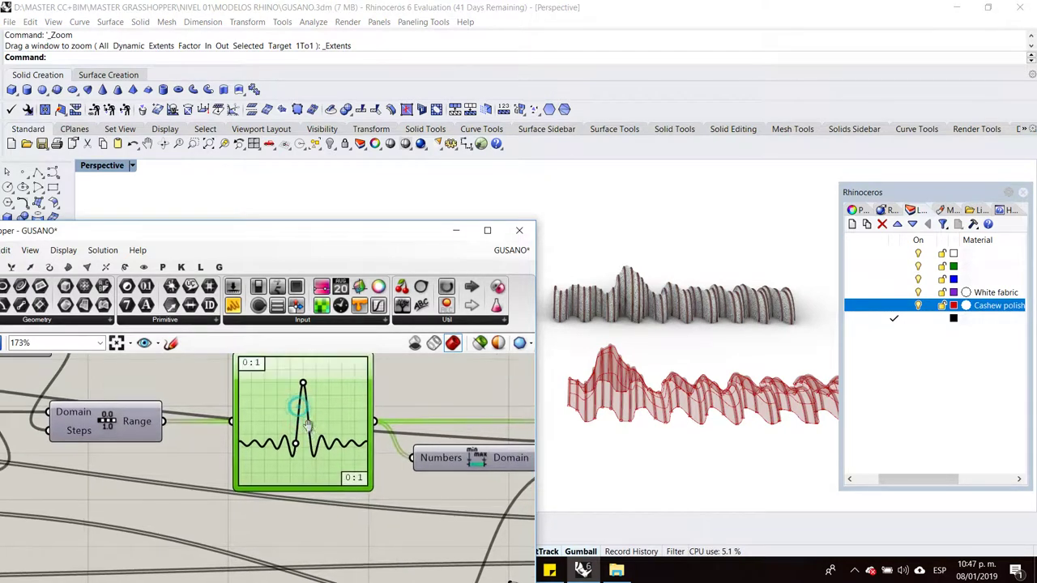
left_click_drag(281, 438, 297, 455)
left_click_drag(303, 383, 272, 434)
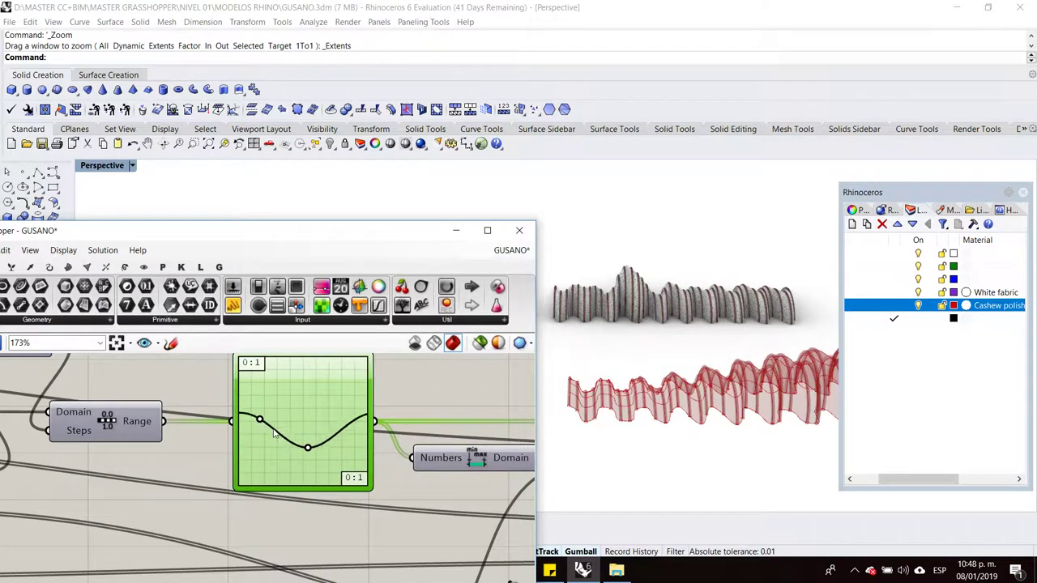
left_click_drag(327, 428, 279, 417)
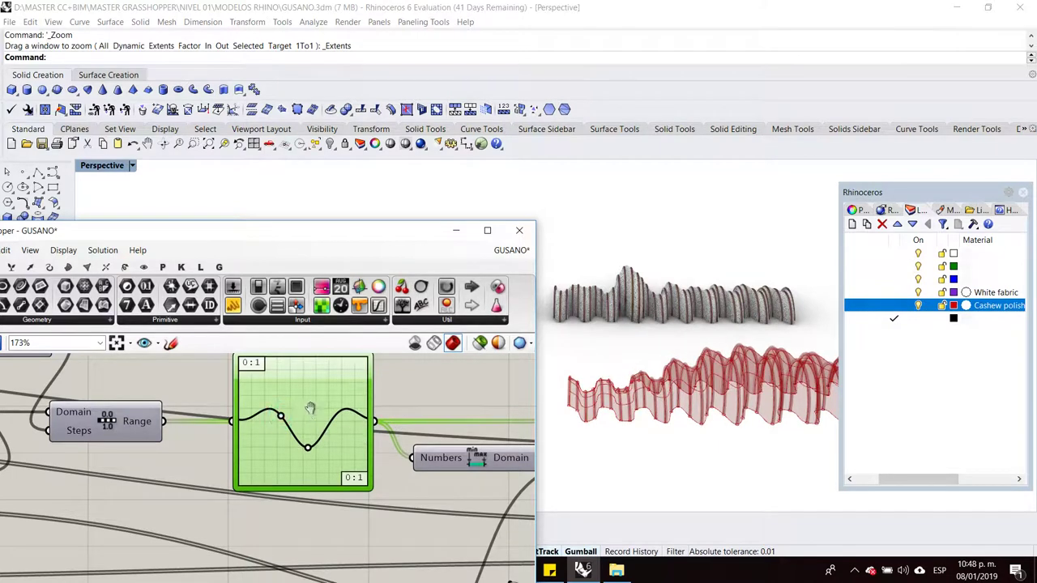
Change the Graph Mapper's graph type to Perlin and reshape its curve.
right_click(312, 375)
mouse_move(355, 530)
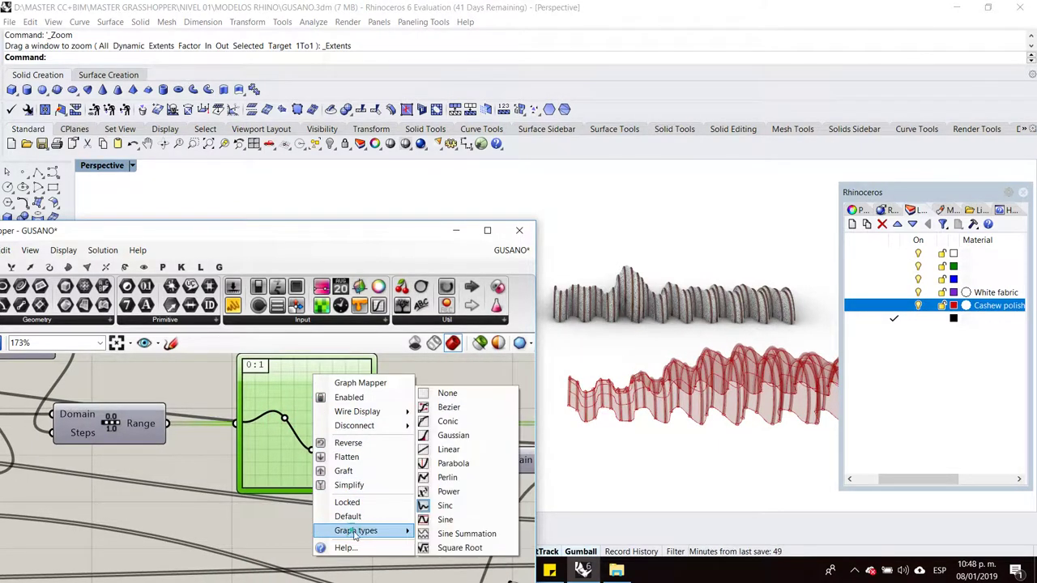
left_click(458, 479)
left_click_drag(319, 430, 320, 409)
Select all components of the GUSANO definition and delete them.
scroll(324, 422, "down", 10)
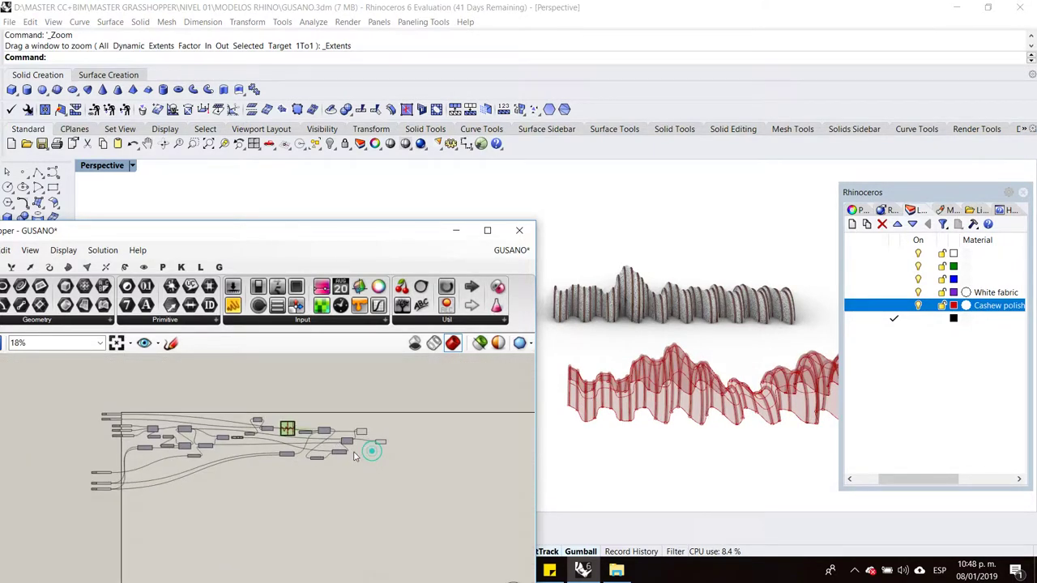
scroll(276, 454, "up", 8)
scroll(282, 451, "up", 2)
scroll(335, 476, "down", 8)
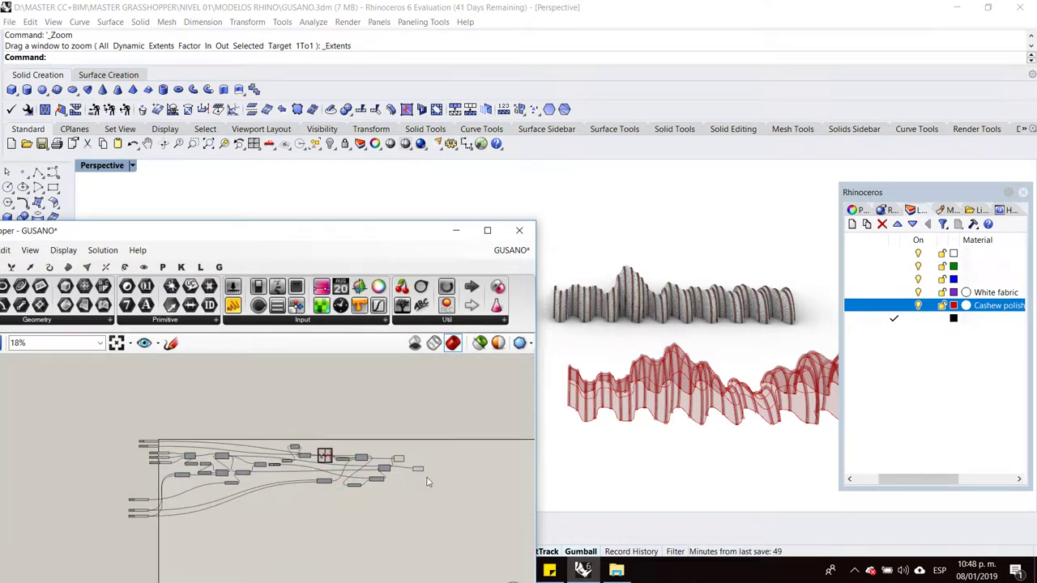
scroll(267, 442, "down", 2)
left_click_drag(403, 534, 125, 423)
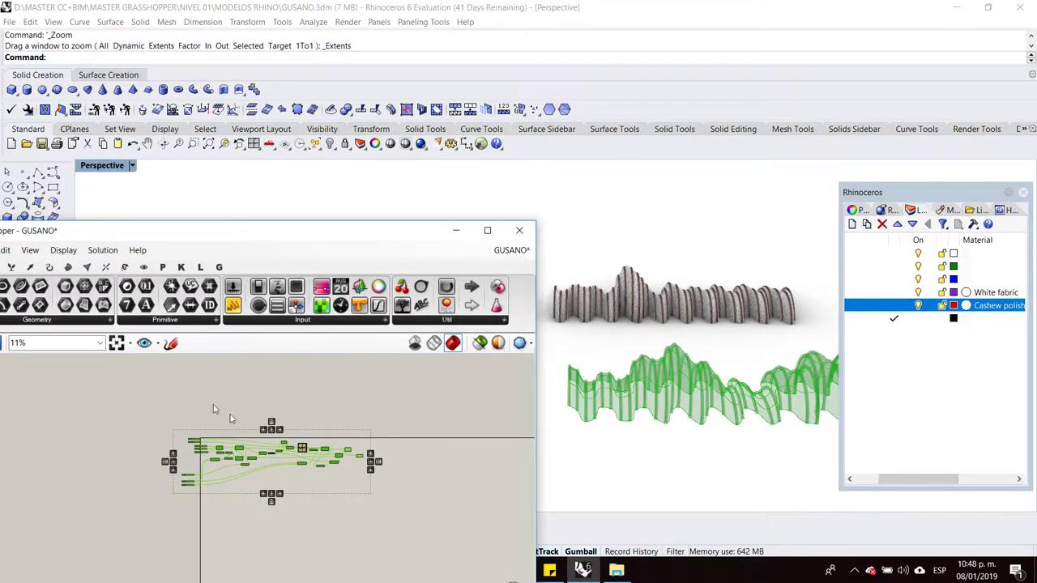
key("Delete")
Delete the remaining pavilion geometry from the Rhino model and set the Perspective view to Shaded display.
left_click_drag(808, 378, 556, 221)
key("Delete")
left_click(132, 165)
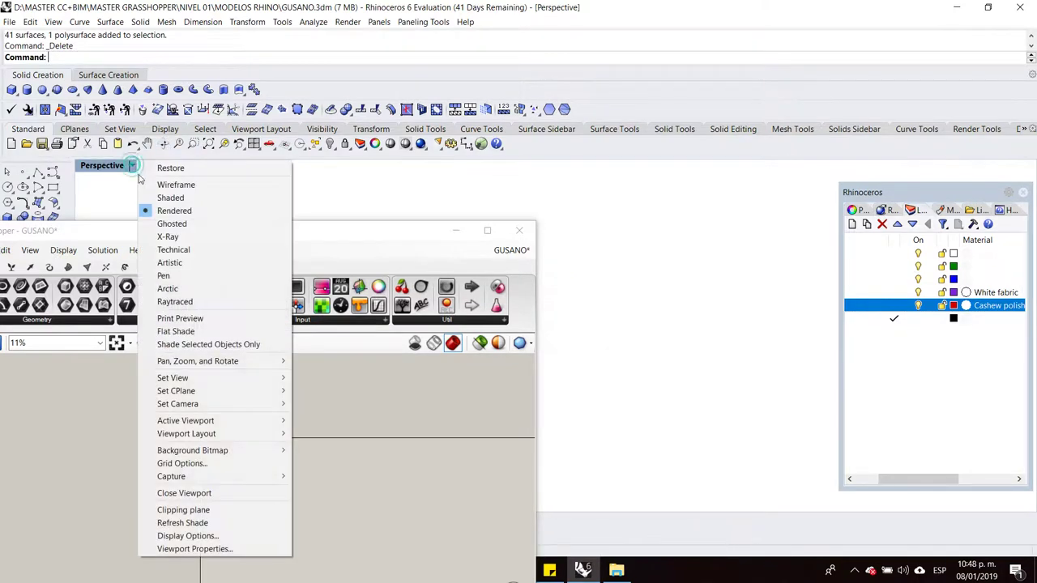
left_click(162, 199)
Maximize the Grasshopper window and create a new document.
left_click(487, 231)
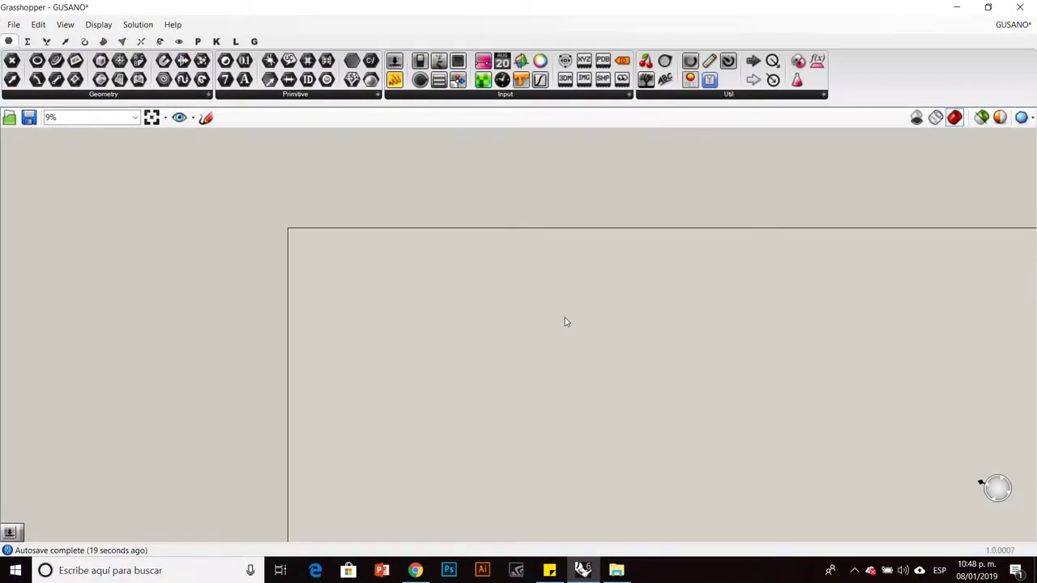
scroll(397, 335, "up", 6)
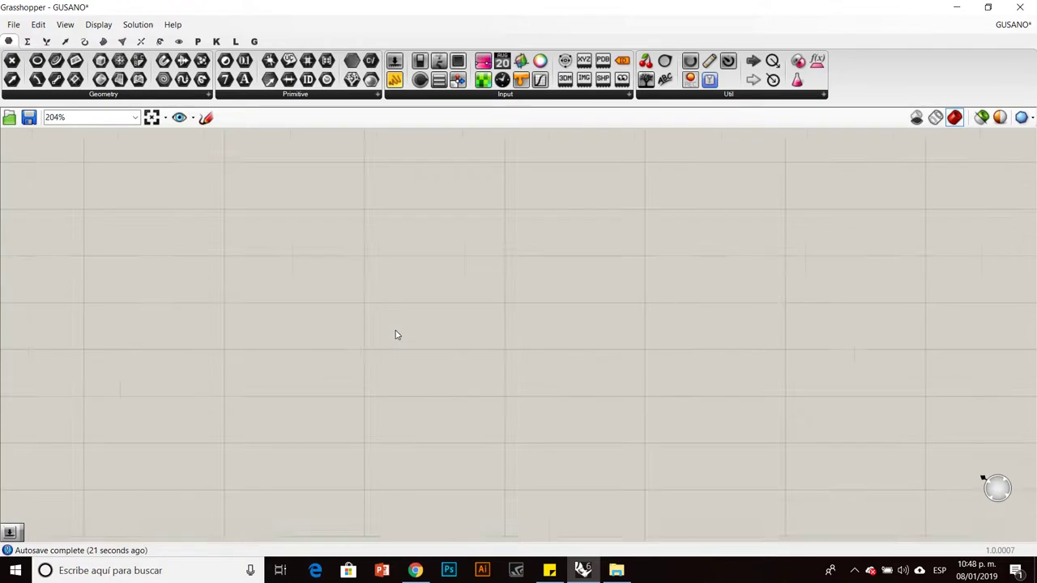
left_click(14, 24)
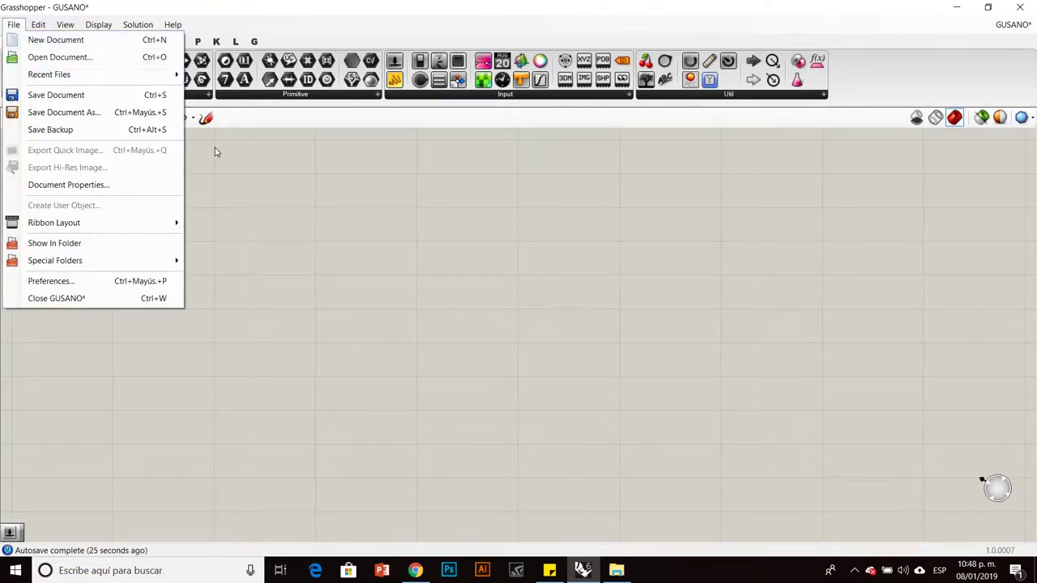
left_click(97, 39)
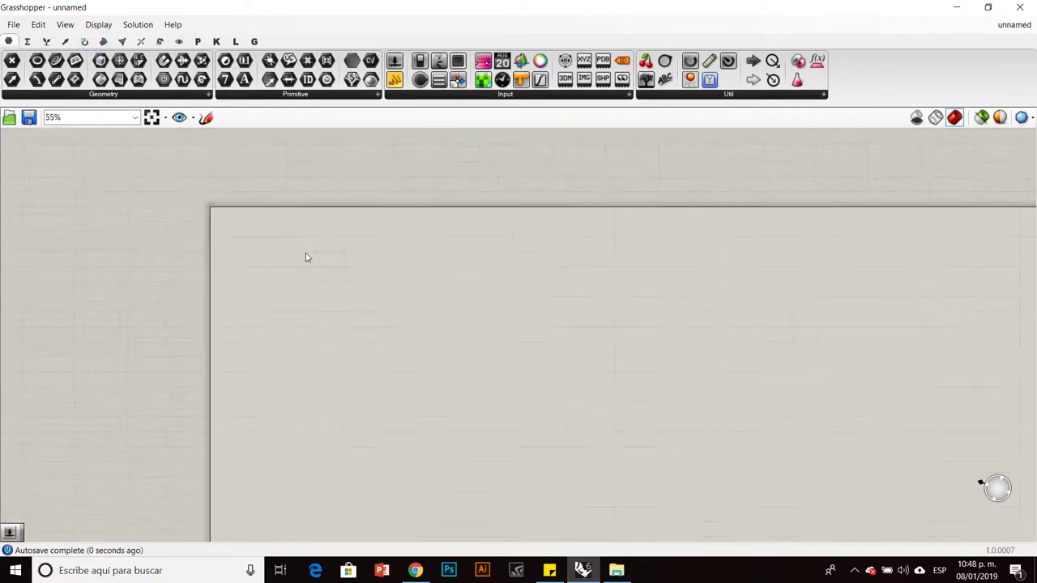
Add a Series component to the canvas and reposition it.
scroll(328, 268, "up", 2)
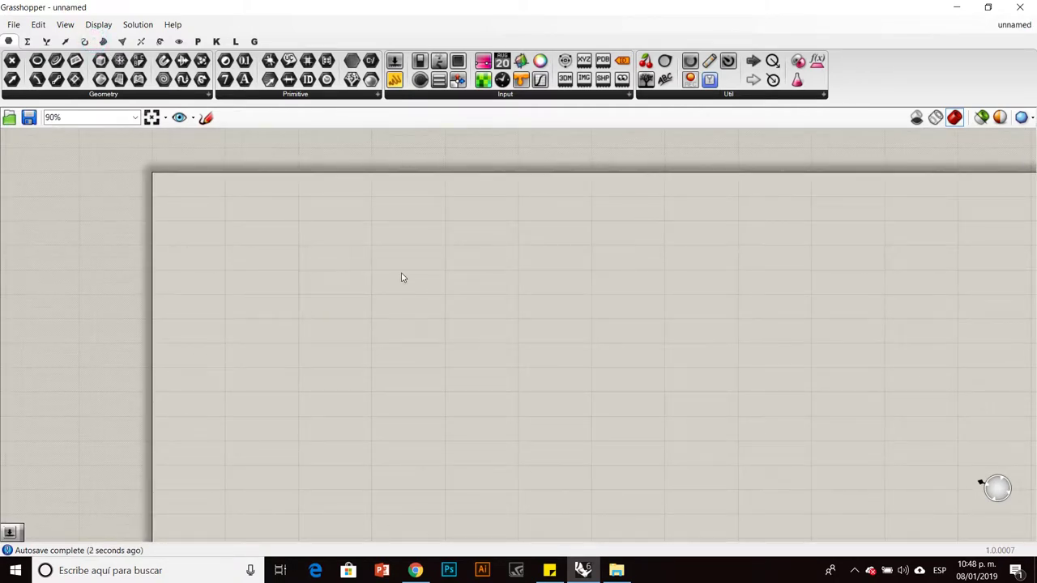
double_click(595, 259)
type("SERIR")
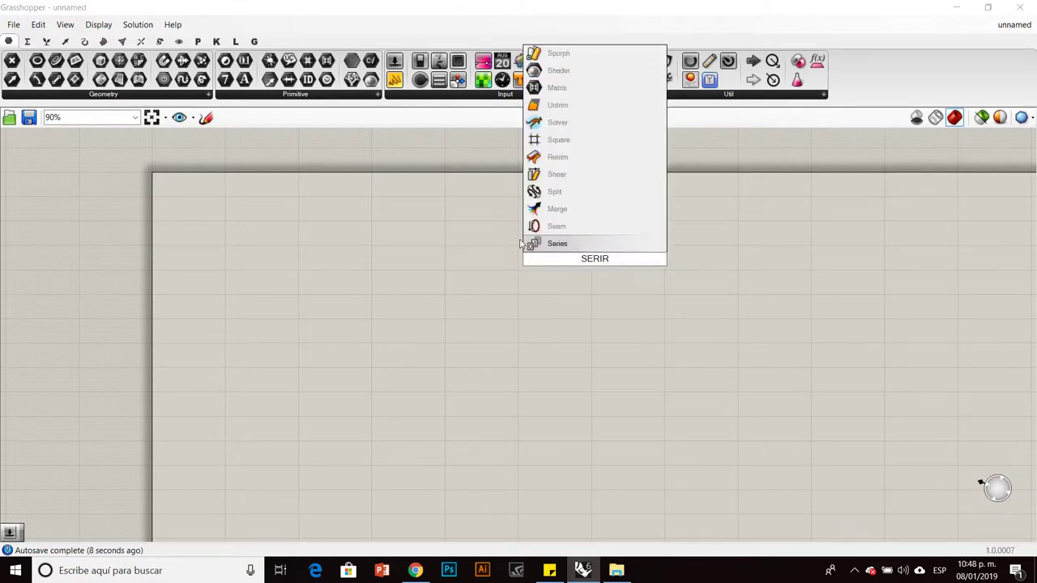
left_click(536, 243)
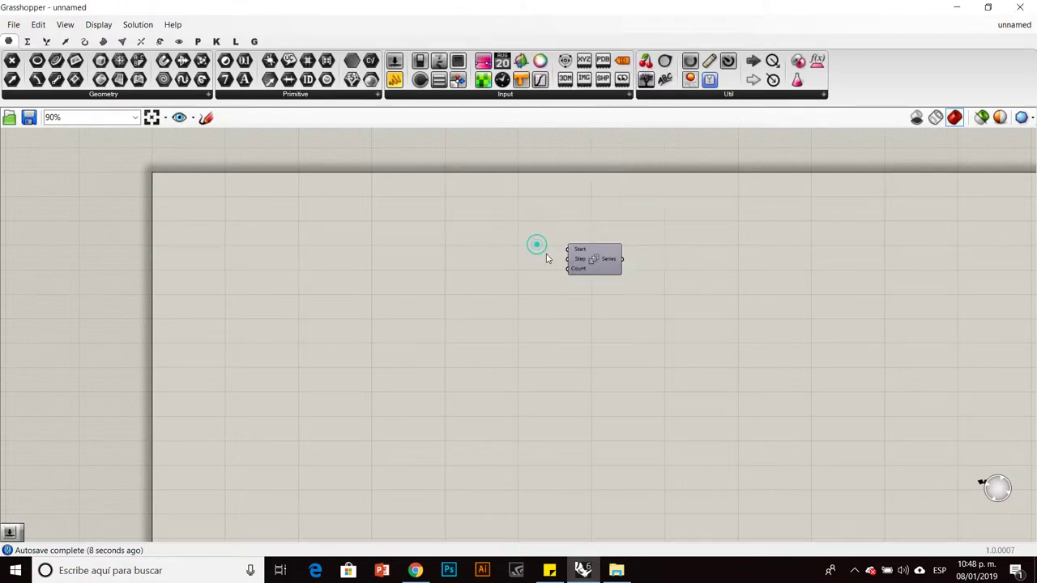
left_click_drag(585, 269, 528, 334)
scroll(538, 322, "up", 8)
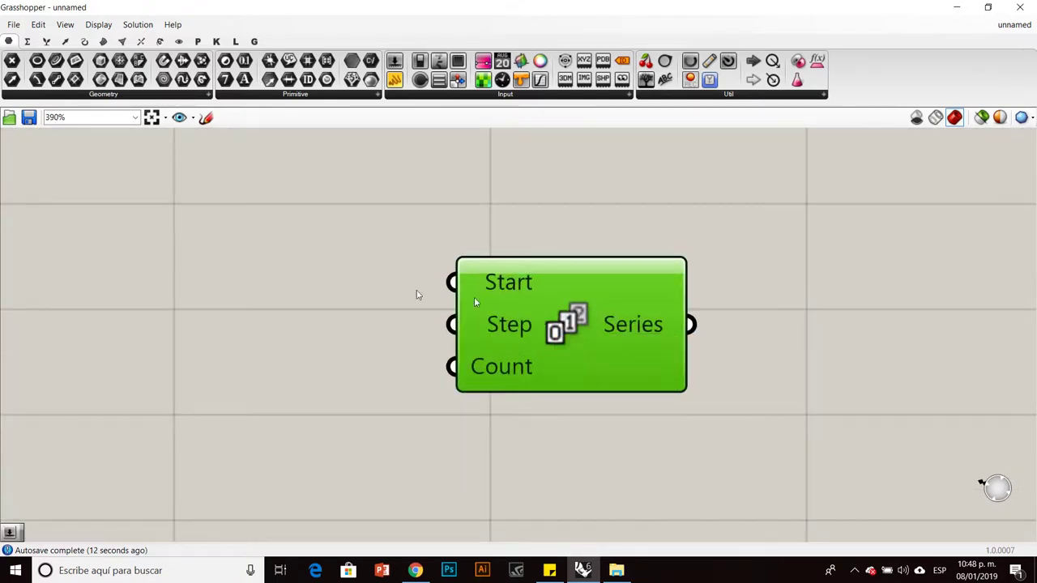
Add a number slider with value 0 and connect it to the Series component's Start input.
left_click(361, 292)
double_click(303, 294)
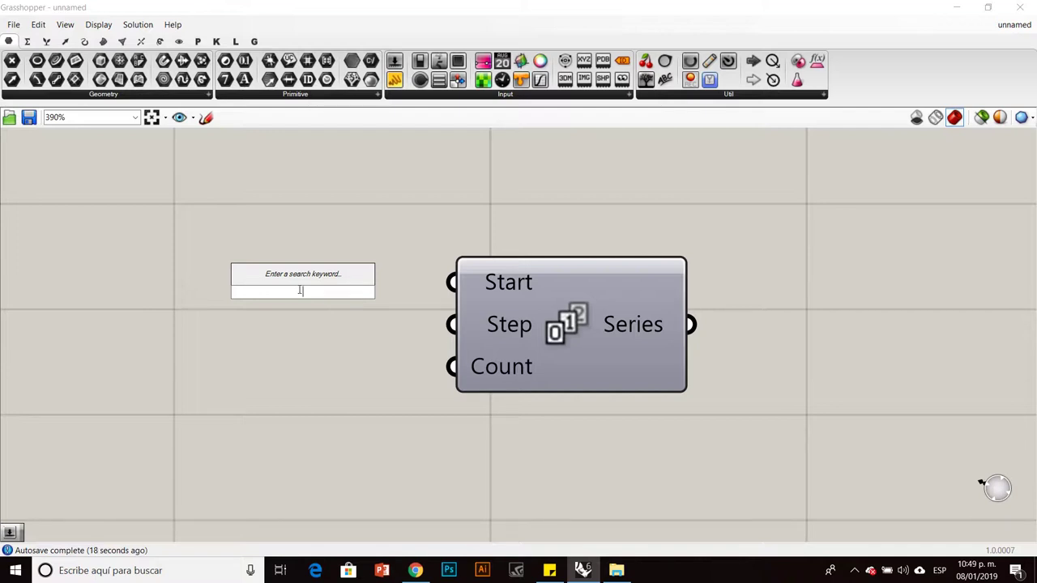
type("0")
key("Return")
scroll(290, 235, "down", 2)
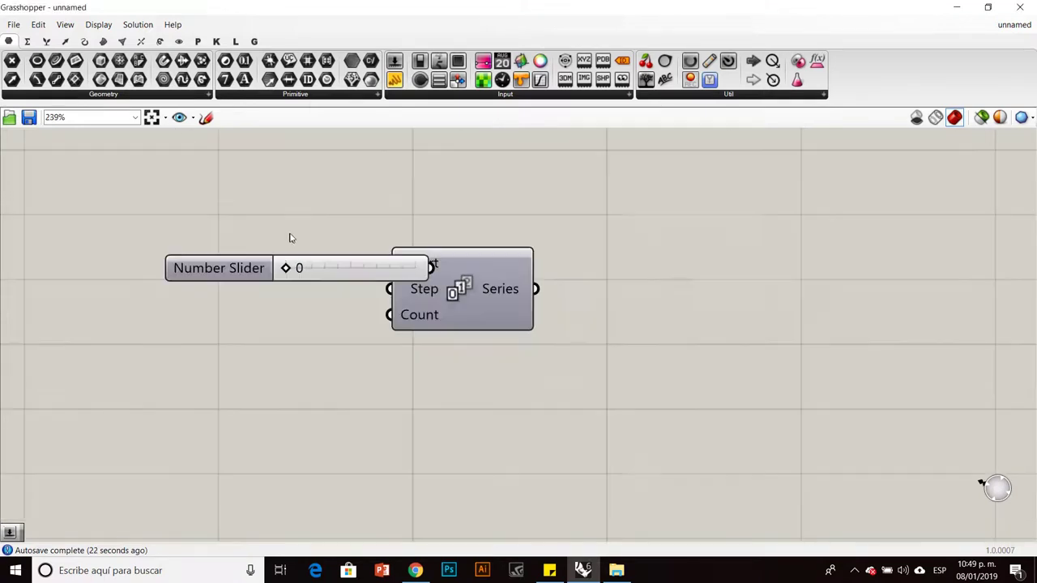
left_click_drag(479, 292, 528, 265)
scroll(390, 292, "up", 2)
scroll(517, 232, "down", 2)
left_click(235, 306)
Add a number slider with value 3 below the first one and connect it to the Series component's Step input.
right_click_drag(514, 331, 585, 327)
double_click(451, 329)
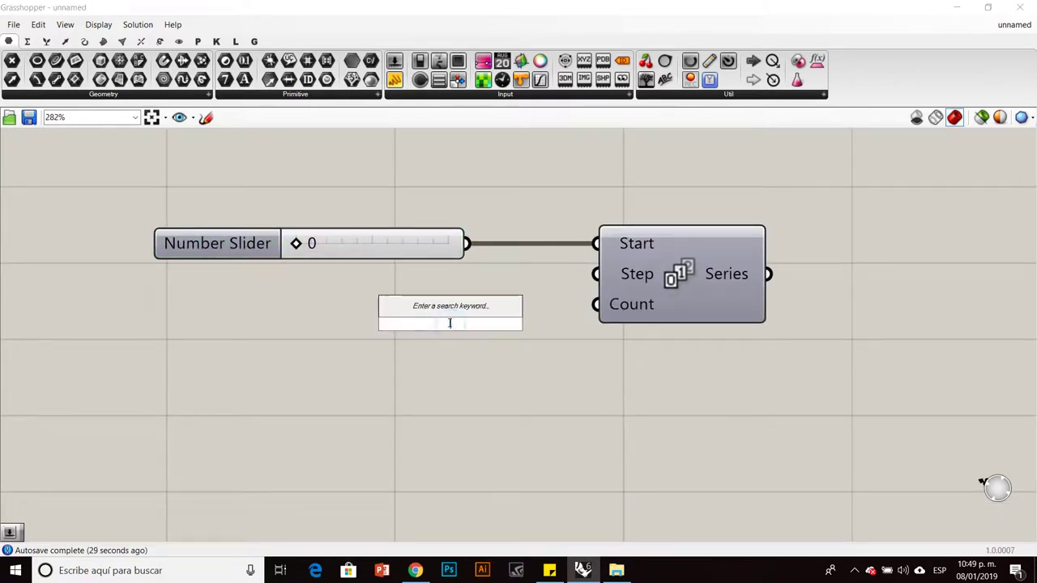
type("3")
key("Return")
left_click_drag(388, 328, 257, 306)
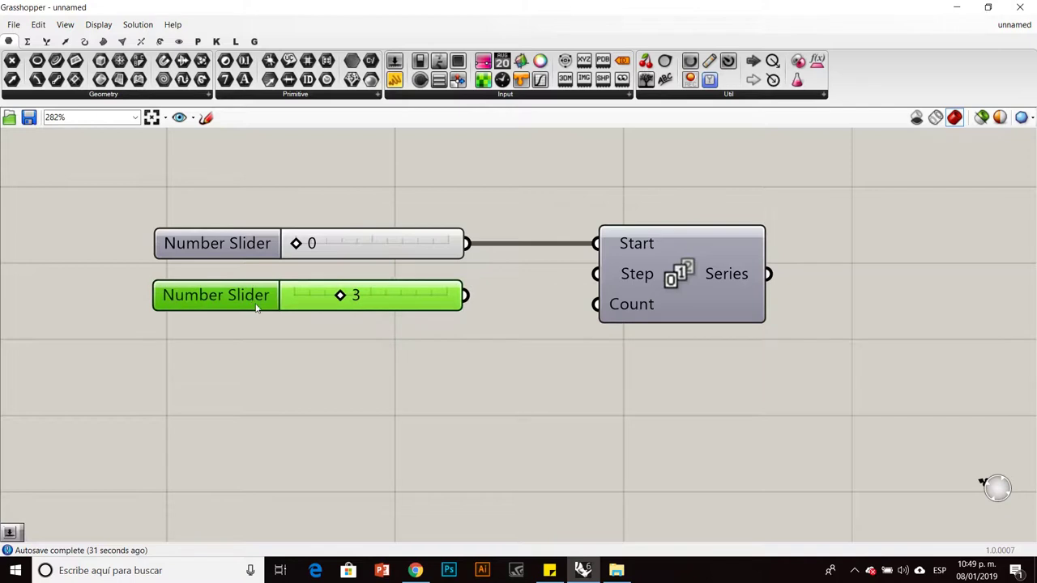
left_click_drag(467, 299, 597, 274)
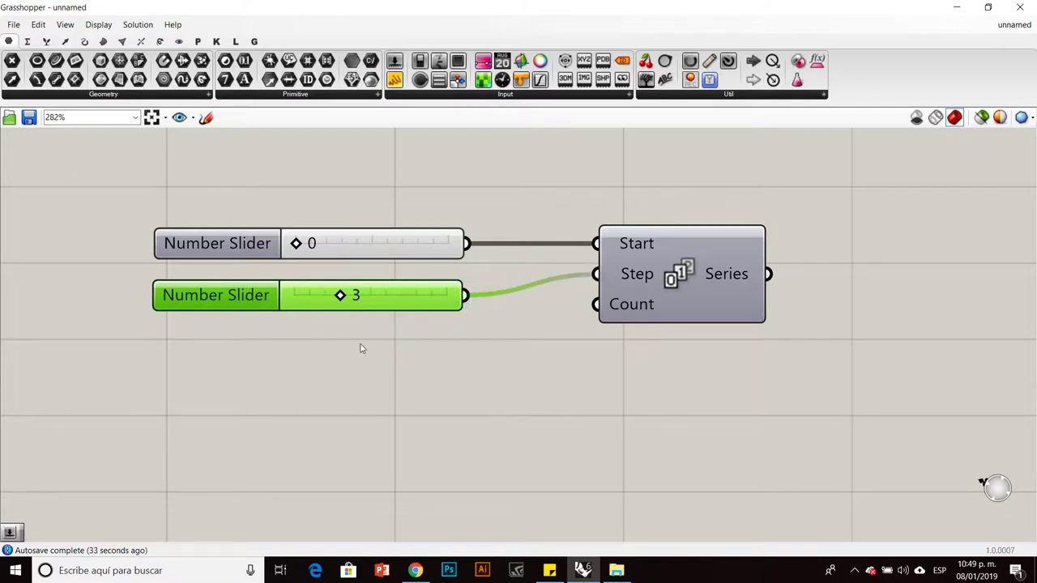
Add a number slider with value 25 and place it below the Step slider.
left_click(304, 372)
double_click(324, 388)
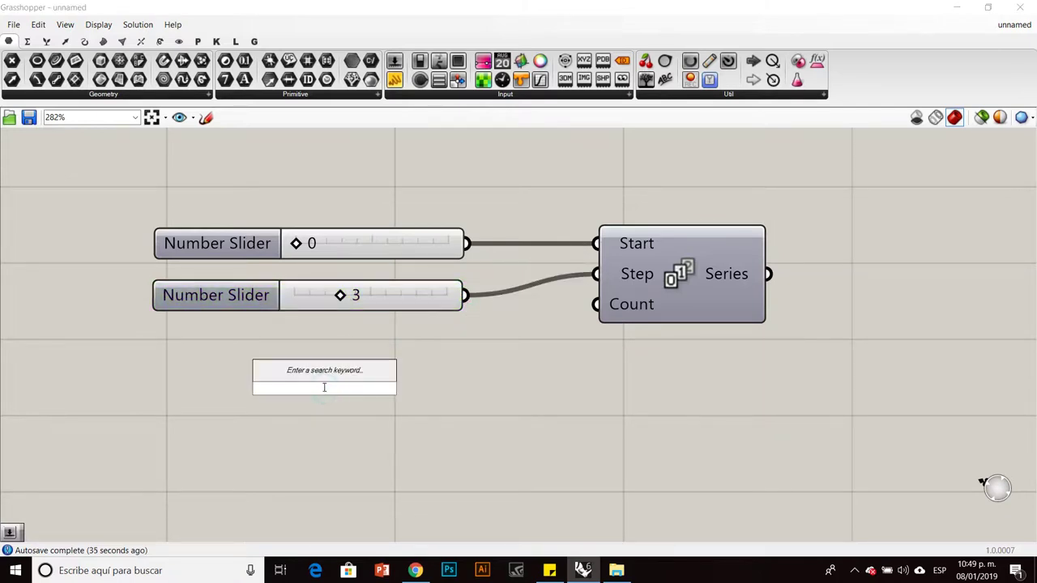
type("25")
key("Return")
left_click_drag(272, 381, 238, 366)
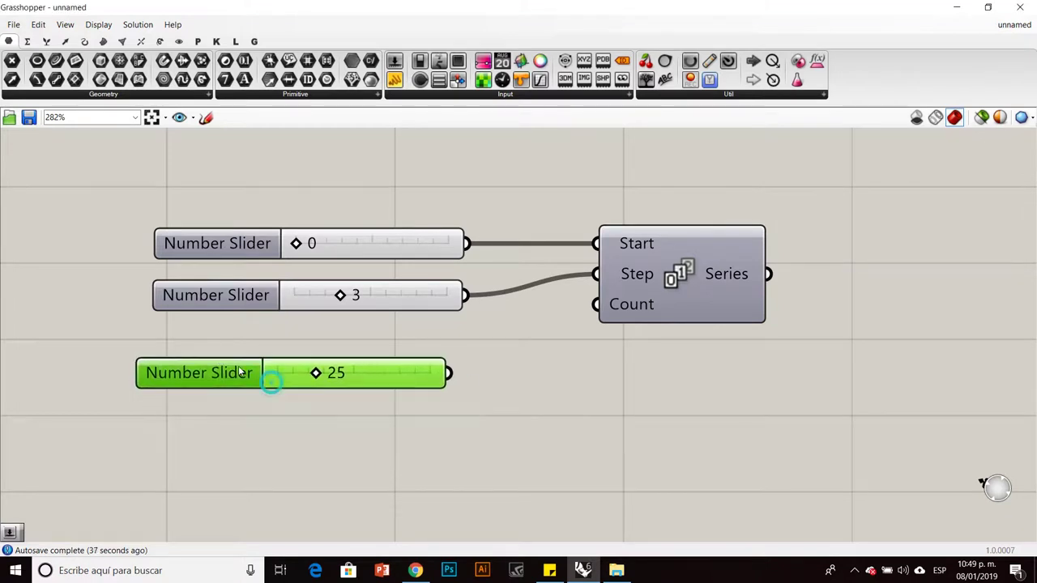
Rename the 25 slider NUMERO DE PUNTOS and connect it to the Series component's Count input.
double_click(240, 380)
left_click_drag(213, 270, 273, 269)
type("NUMERO DE PUNTOS")
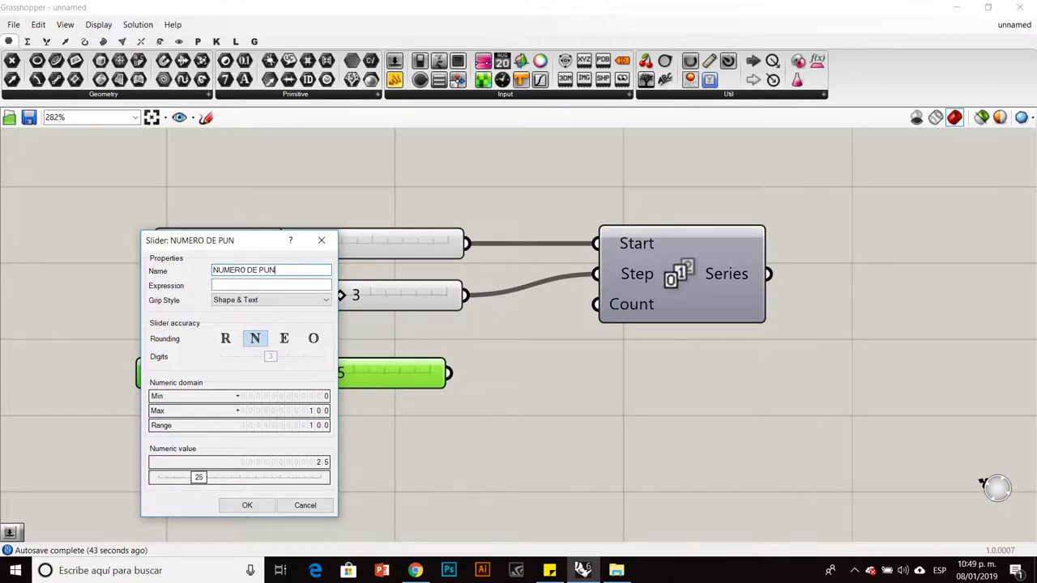
left_click(248, 504)
left_click_drag(505, 386, 596, 303)
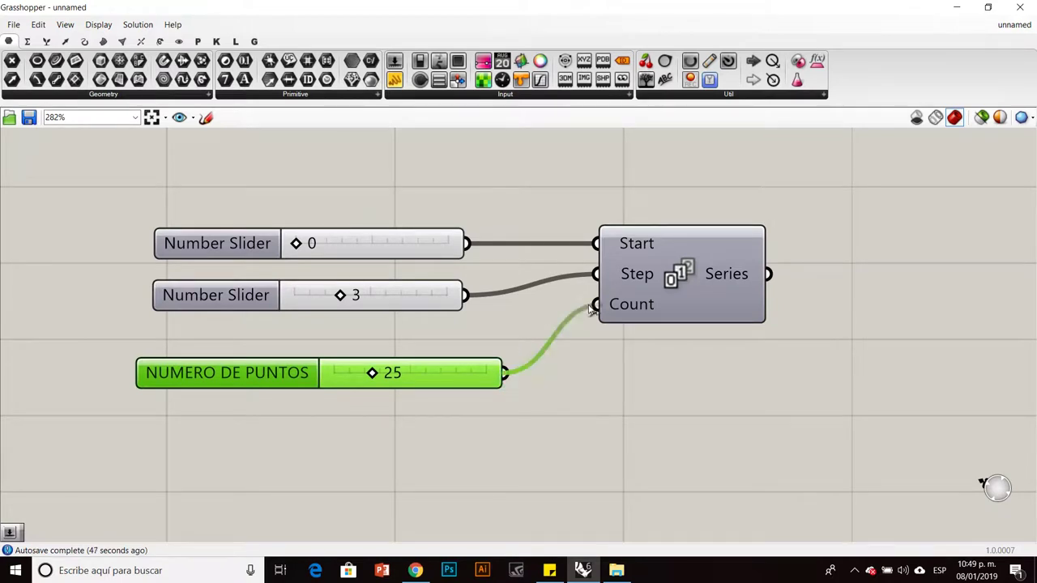
Add a Construct Point component and place it on the output side of the Series component.
scroll(581, 326, "down", 4)
right_click_drag(581, 327, 459, 316)
left_click_drag(459, 316, 461, 326)
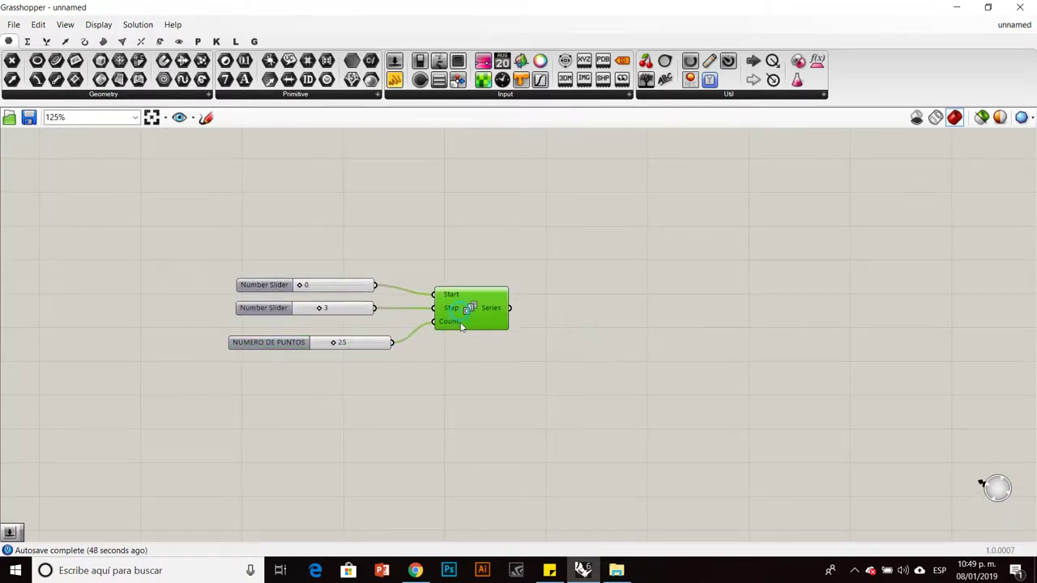
left_click(466, 276)
right_click_drag(466, 277, 381, 285)
double_click(513, 328)
type("cONSTRUCT")
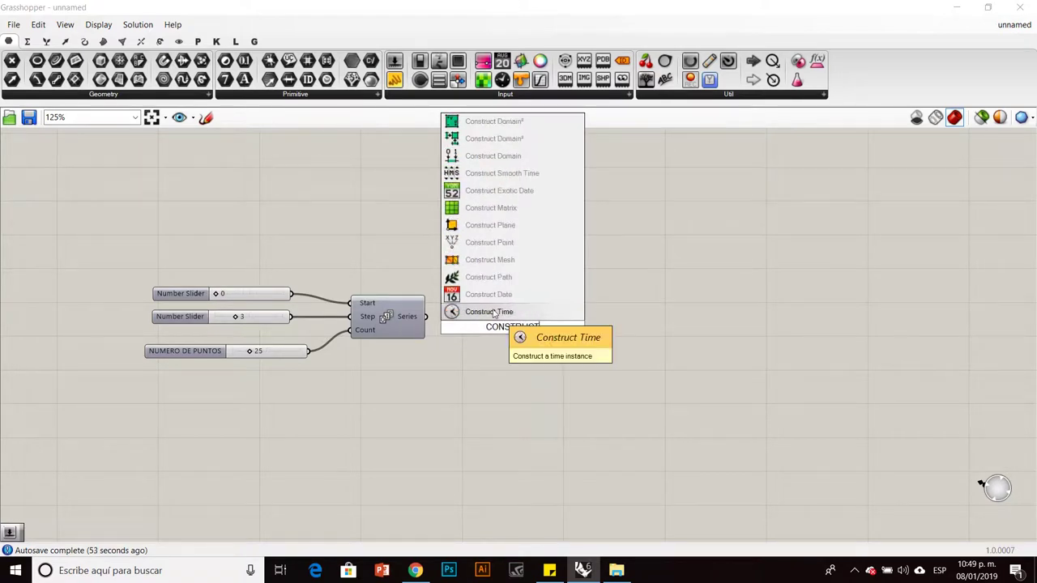
type(" POINT")
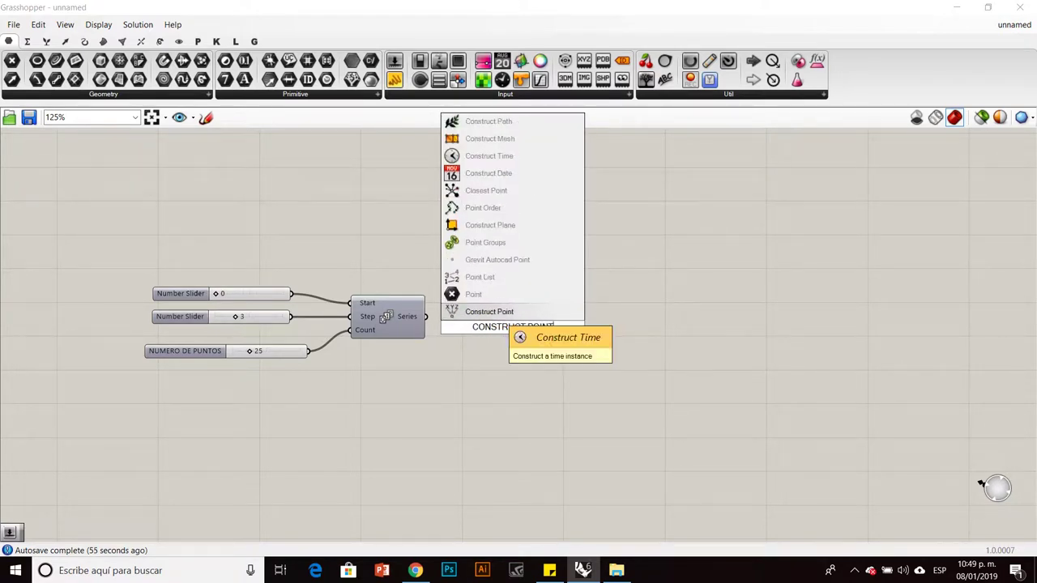
left_click(490, 312)
left_click_drag(507, 322, 548, 324)
left_click(460, 306)
scroll(452, 321, "up", 4)
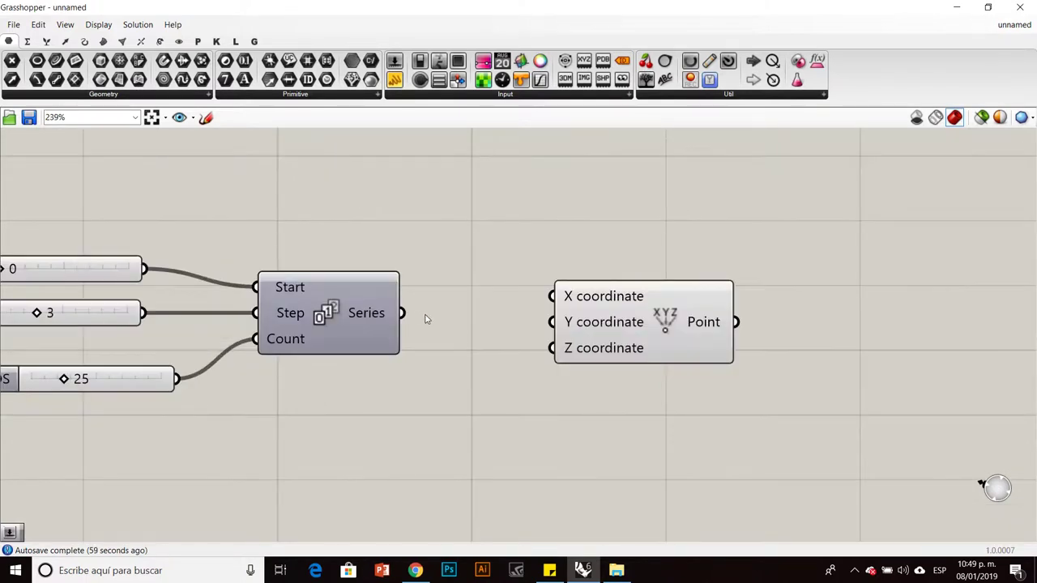
Connect the Series output to Construct Point's X coordinate input and move the component farther from Series, in line with its output.
left_click_drag(404, 316, 552, 297)
left_click_drag(607, 312, 658, 328)
left_click(632, 283)
left_click(633, 316)
left_click(653, 266)
scroll(625, 322, "down", 3)
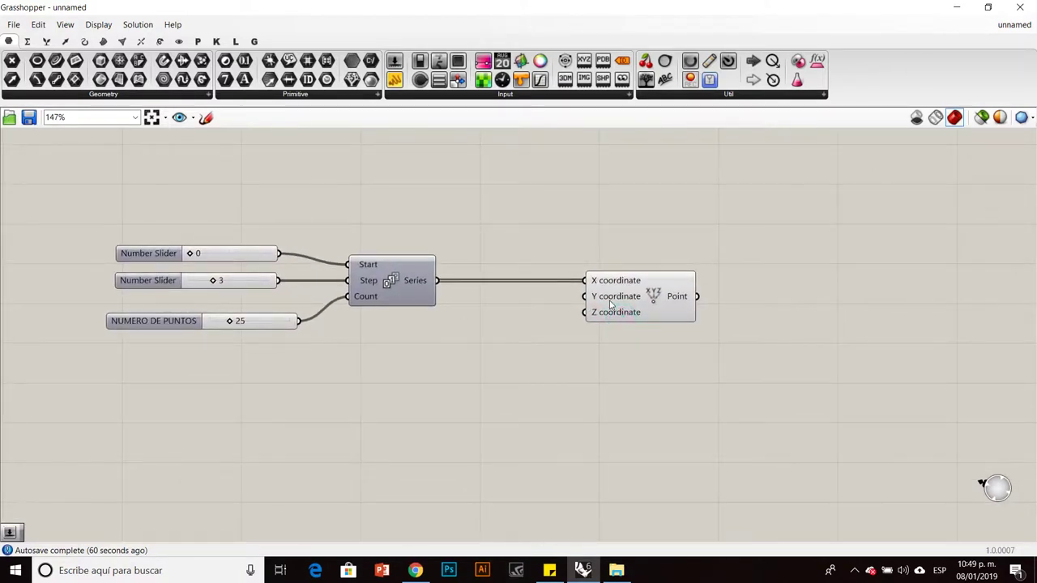
Move the Grasshopper window aside and examine the row of points in Rhino's Perspective viewport.
mouse_move(613, 301)
left_click_drag(658, 16, 162, 150)
scroll(518, 262, "down", 3)
right_click_drag(555, 294, 640, 362)
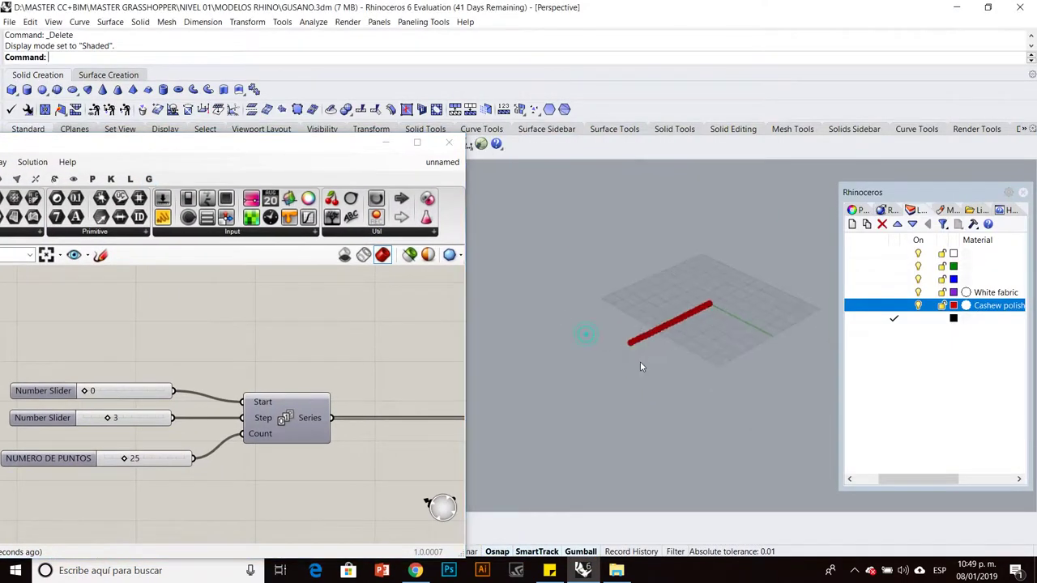
scroll(674, 318, "up", 6)
left_click_drag(304, 146, 314, 252)
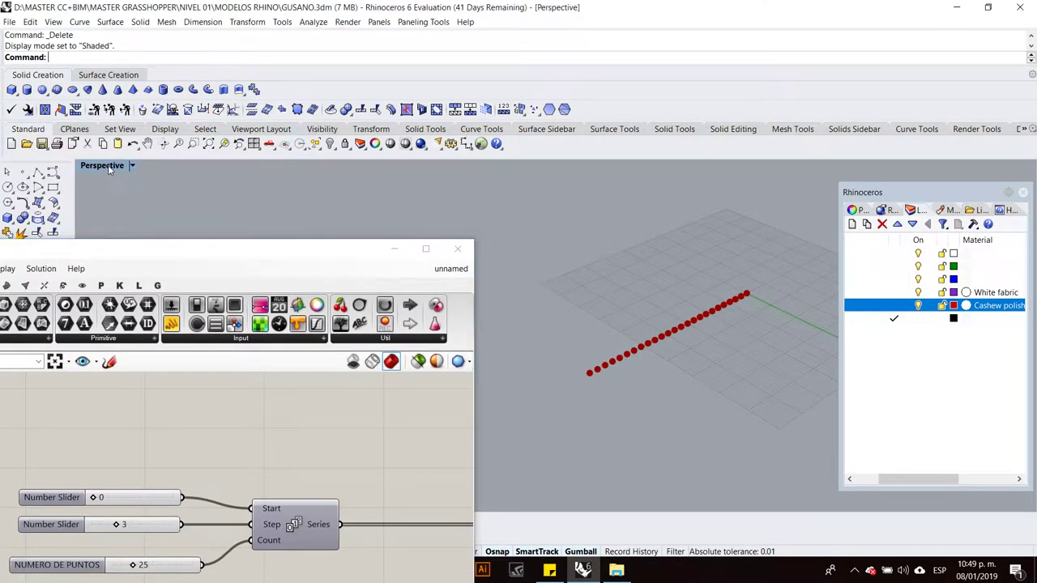
Show the points in Rhino's maximized Top viewport and bring the Grasshopper window back over the middle of the screen.
left_click(254, 144)
double_click(87, 166)
right_click_drag(636, 329, 659, 322)
scroll(659, 332, "up", 3)
left_click_drag(289, 260, 544, 109)
scroll(437, 325, "down", 3)
scroll(437, 324, "up", 2)
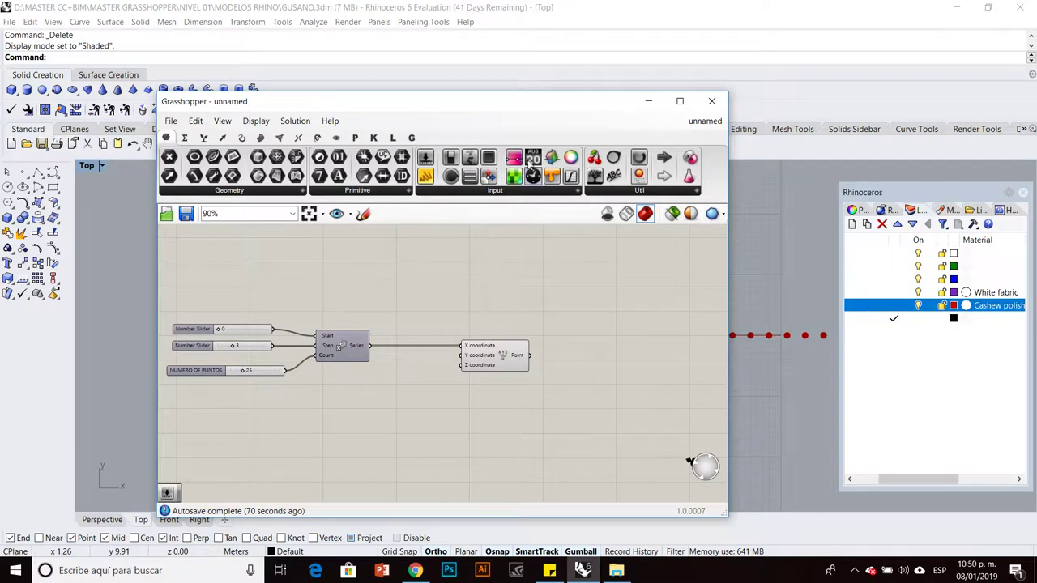
Sketch a wave weaving around a vertical axis beside the Construct Point component, with short cross lines marking its offsets.
left_click(362, 213)
left_click_drag(583, 250, 597, 437)
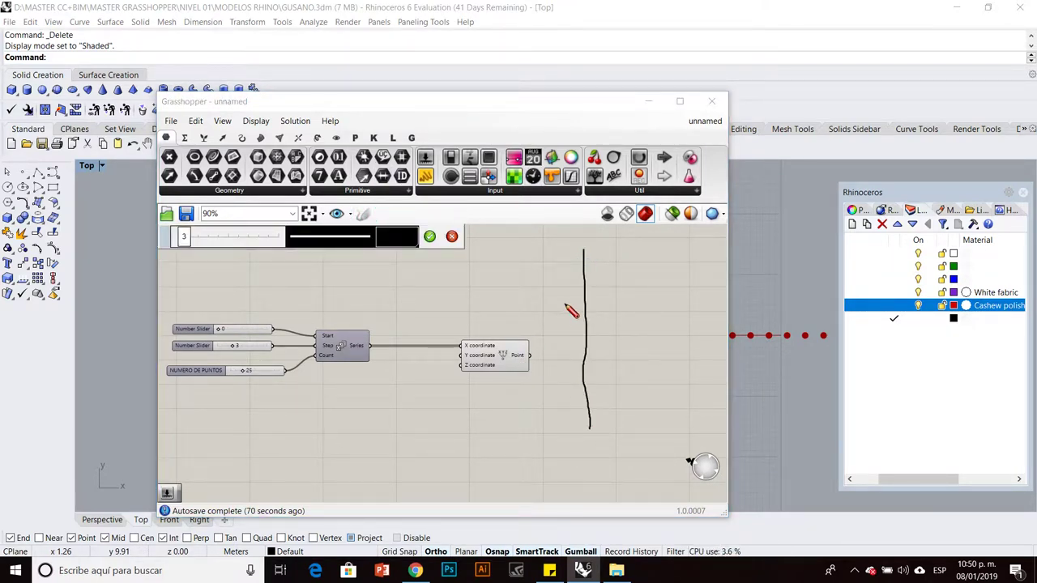
left_click_drag(583, 250, 577, 272)
left_click_drag(583, 309, 600, 338)
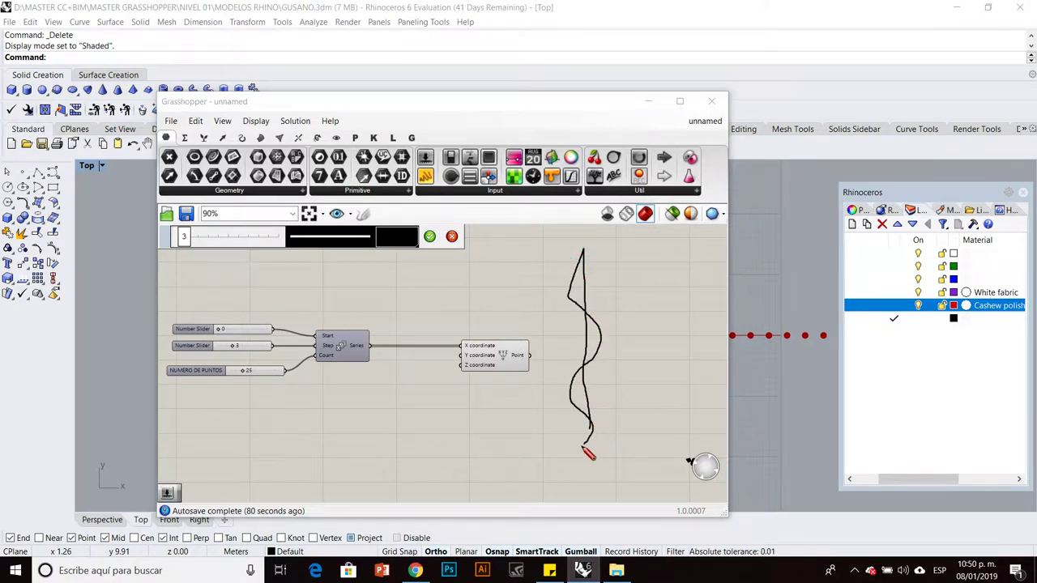
scroll(600, 300, "up", 3)
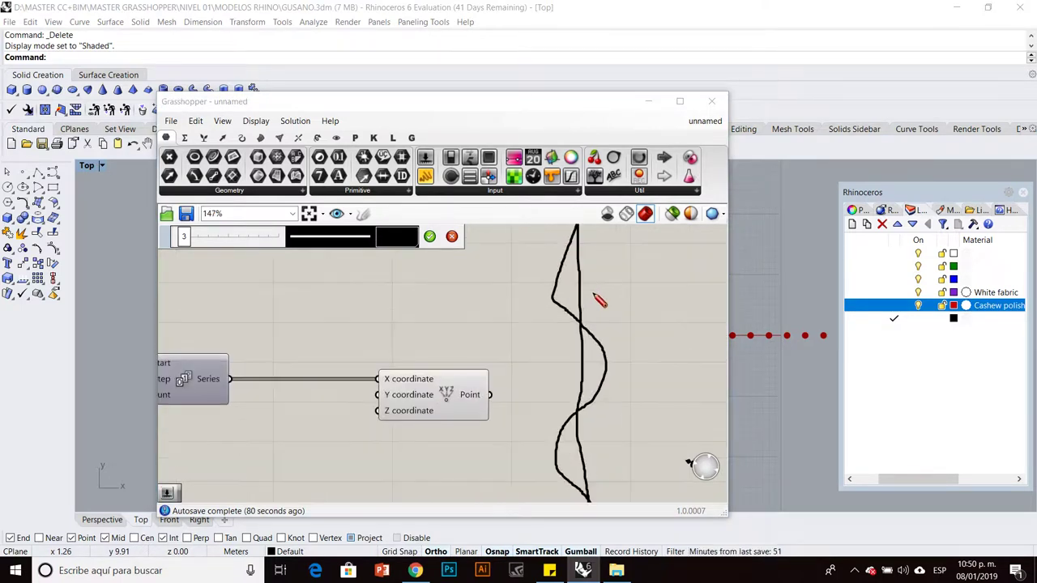
left_click_drag(555, 298, 578, 302)
left_click_drag(582, 364, 606, 366)
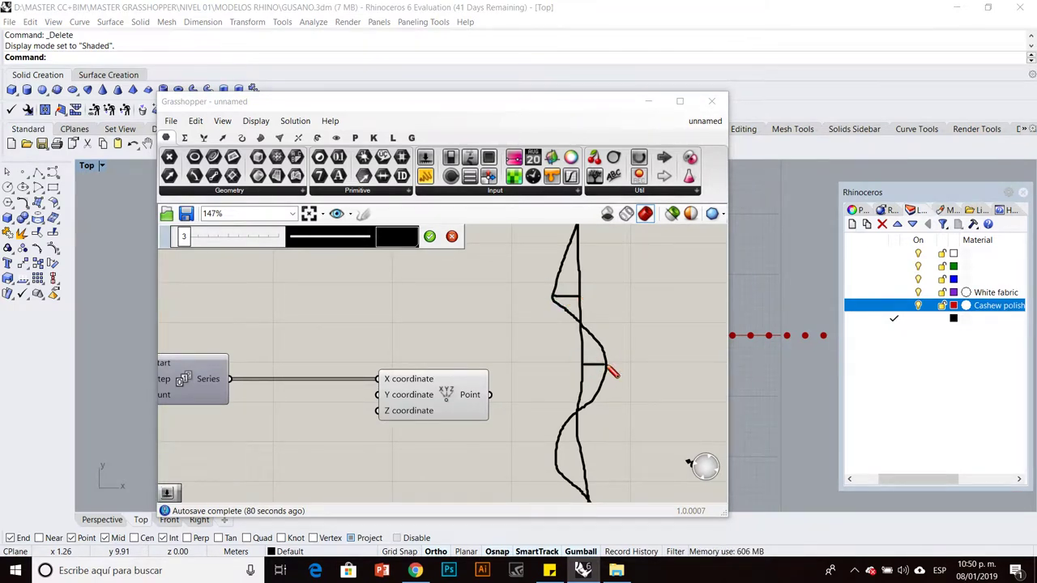
right_click(601, 374)
Try to annotate the wave sketch with a third offset line, point marks, X and Y labels and longer offsets, discarding the additions.
left_click(362, 214)
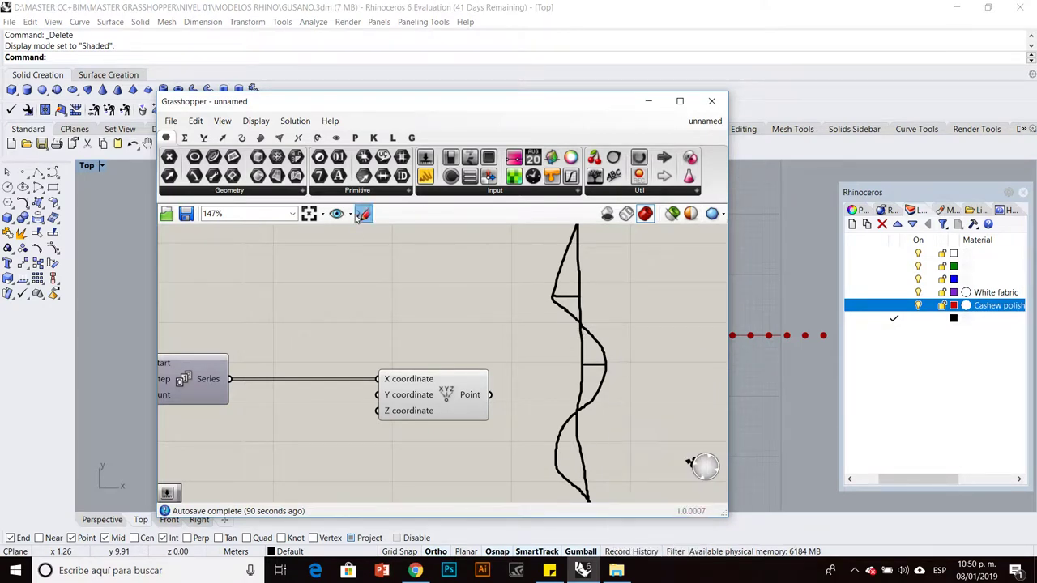
left_click_drag(556, 452, 585, 463)
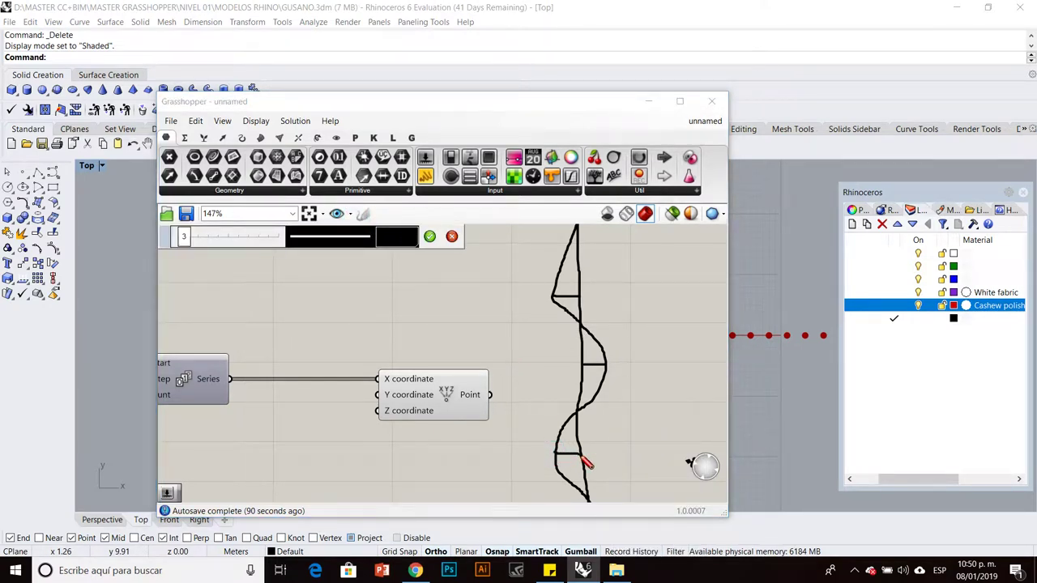
scroll(586, 423, "up", 2)
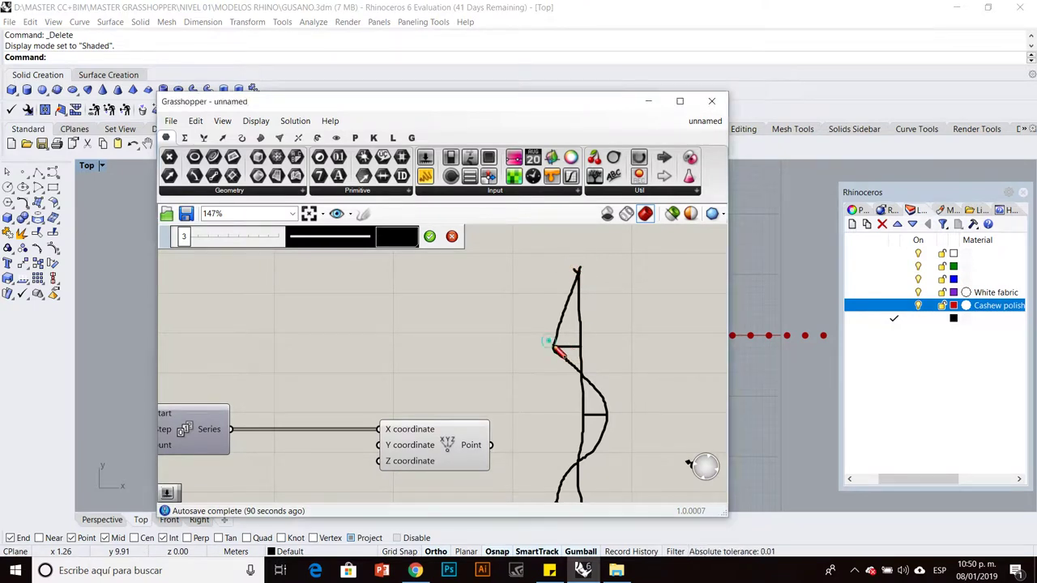
left_click(579, 272)
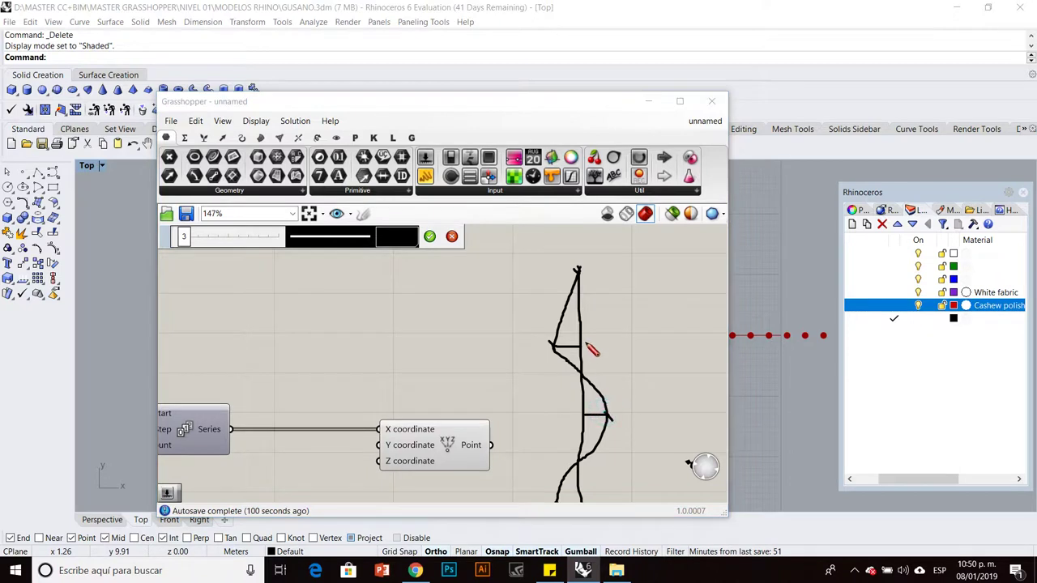
left_click_drag(550, 288, 560, 300)
left_click_drag(559, 289, 550, 300)
mouse_move(603, 326)
left_mouse_down()
mouse_move(596, 350)
mouse_move(526, 346)
left_mouse_up()
left_click_drag(586, 417, 637, 420)
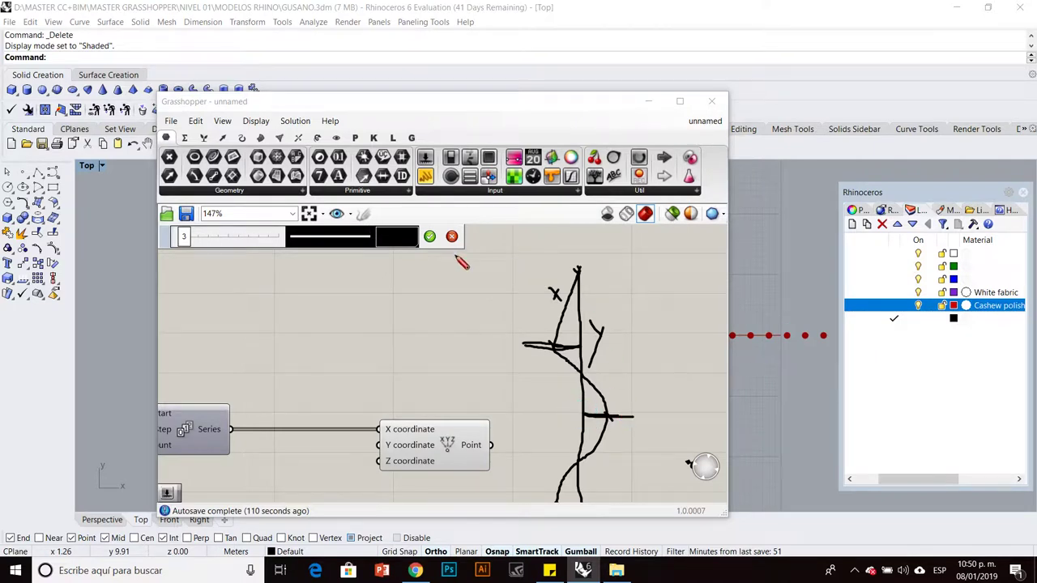
left_click(451, 236)
Delete the wave sketch from the canvas.
scroll(596, 299, "down", 3)
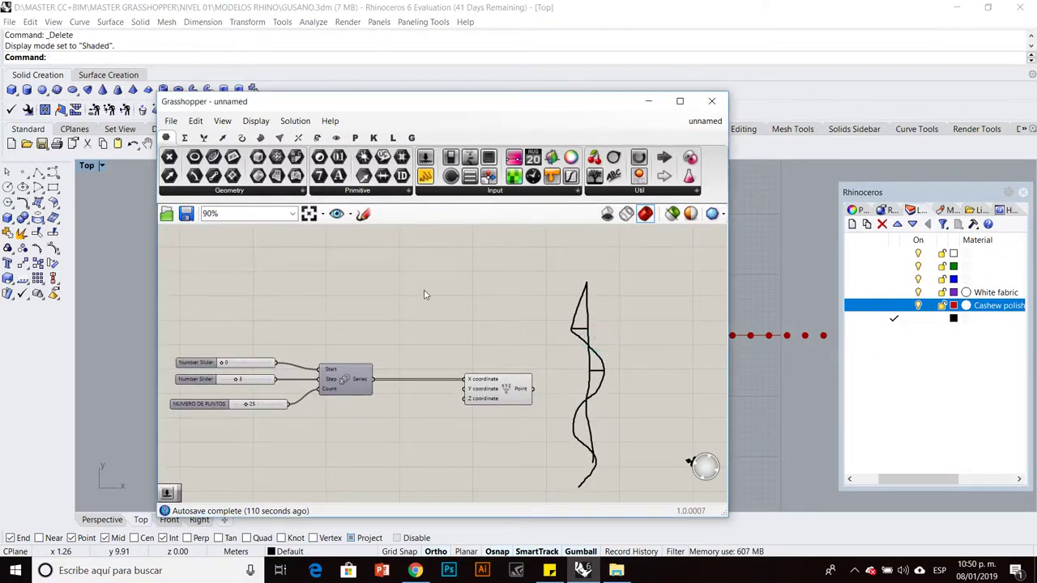
scroll(502, 337, "down", 2)
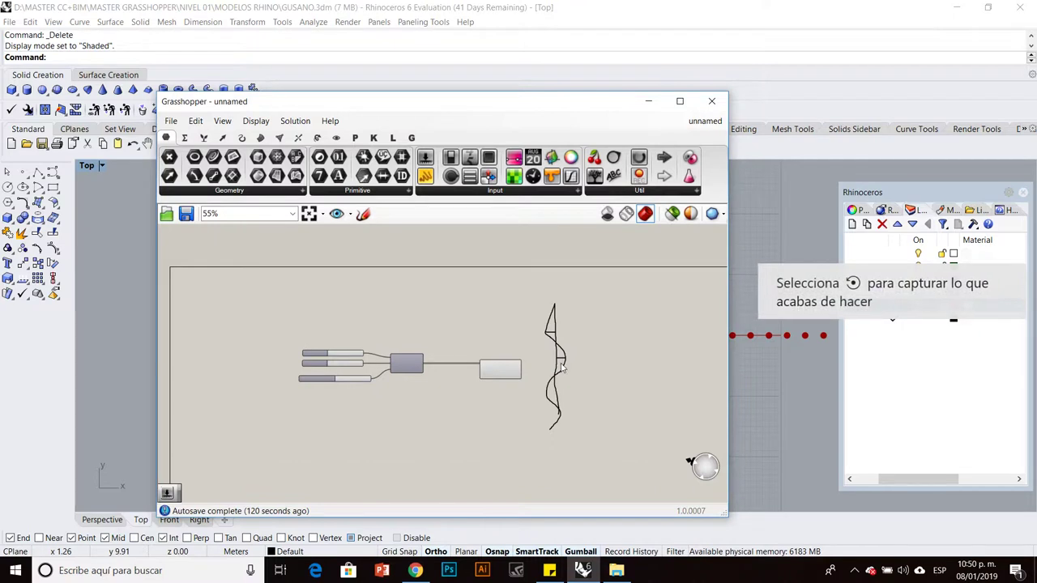
scroll(561, 369, "up", 3)
left_click_drag(562, 369, 542, 331)
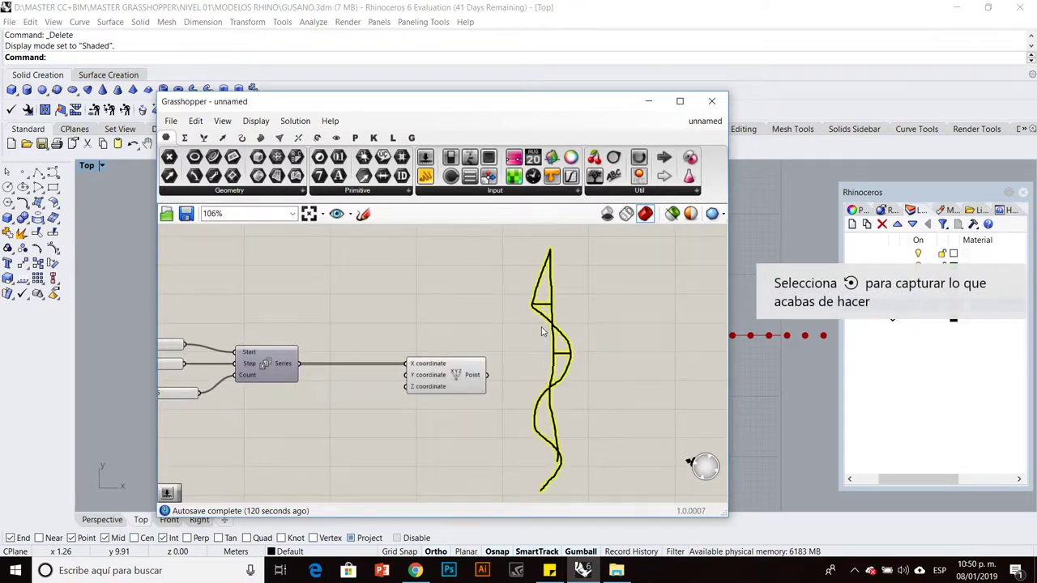
key("Delete")
Add a Degrees component below Series and connect the Series output to its Radians input.
scroll(491, 378, "down", 1)
scroll(486, 378, "up", 3)
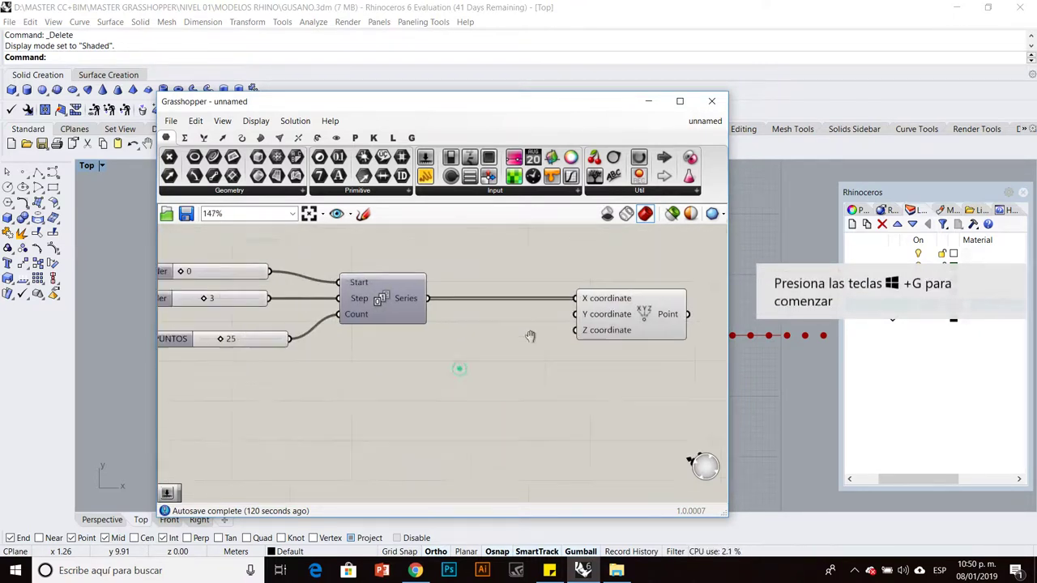
double_click(410, 425)
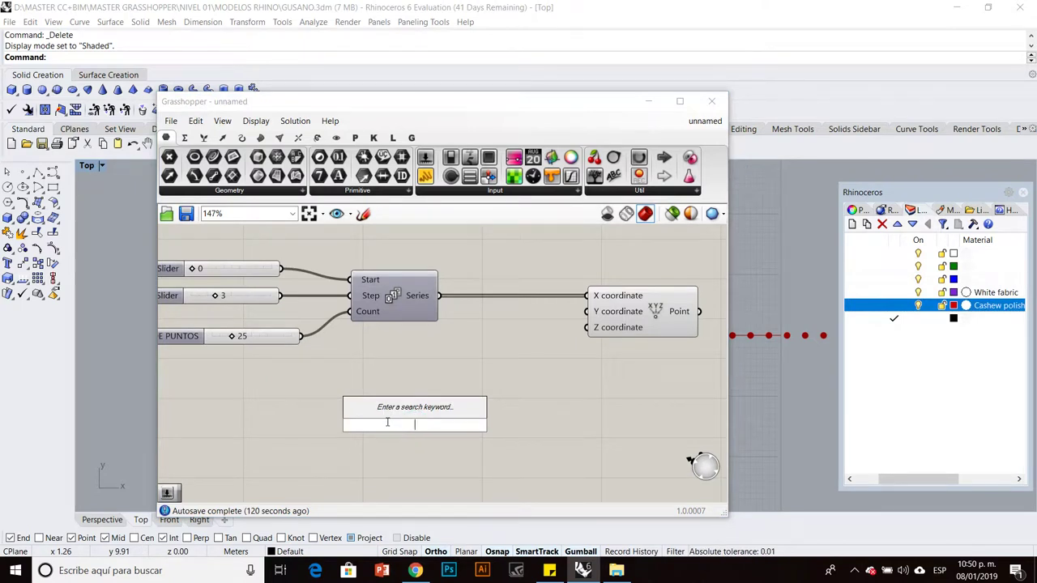
type("DEGREE")
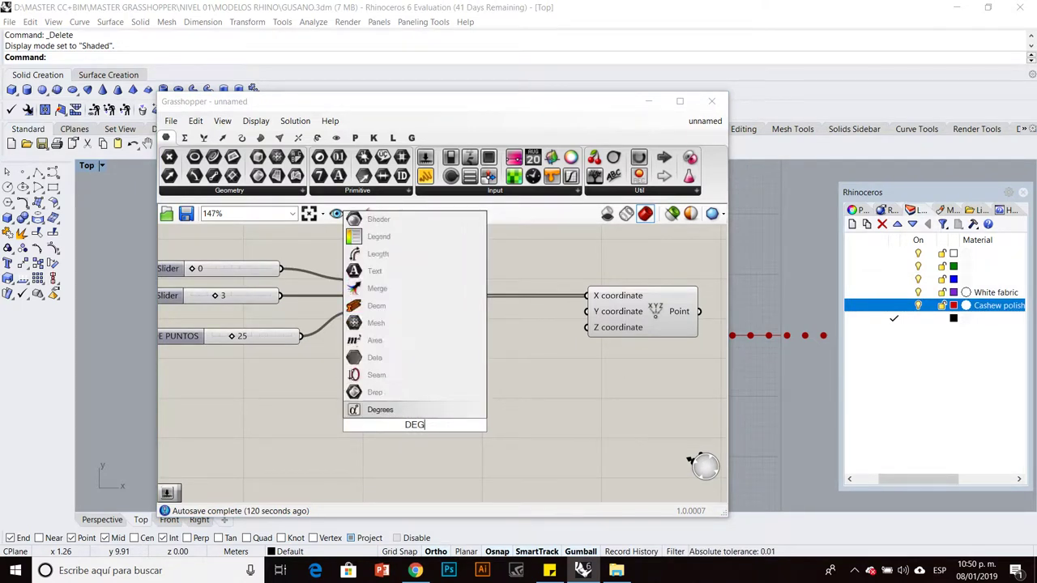
key("Return")
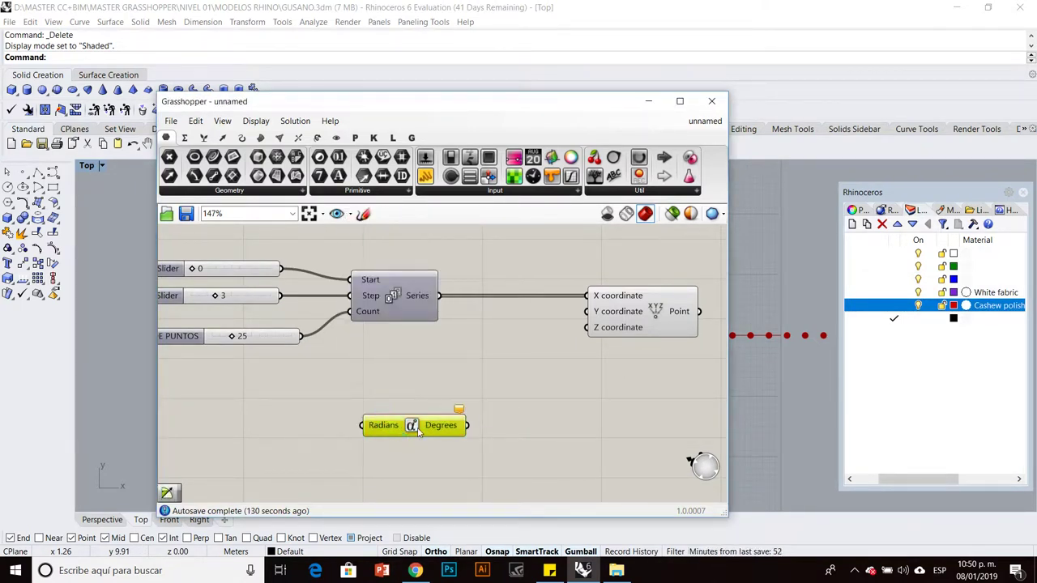
left_click_drag(384, 423, 470, 395)
left_click_drag(439, 296, 397, 409)
left_click(474, 369)
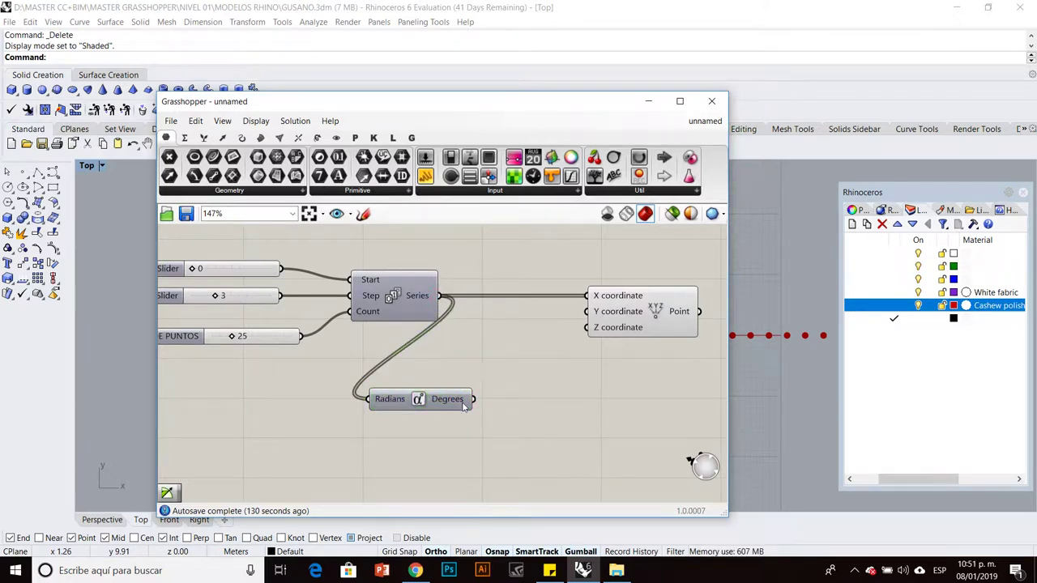
Add a Sine component after Degrees, connect Degrees to its Value input and its Result to Construct Point's Y coordinate.
left_click(186, 137)
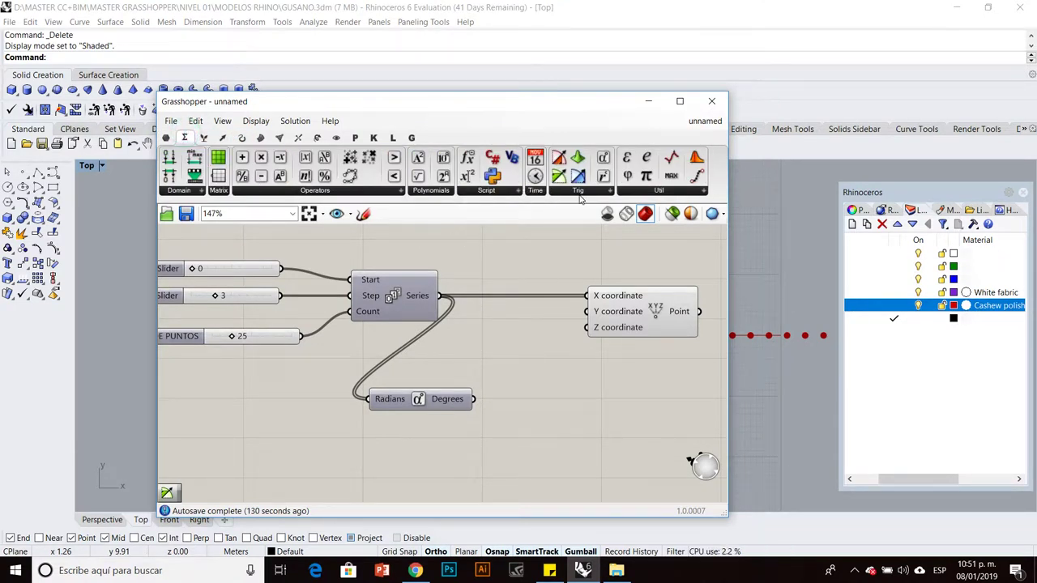
left_click(578, 191)
left_click_drag(584, 233, 541, 395)
left_click_drag(473, 399, 512, 410)
left_click_drag(581, 399, 586, 312)
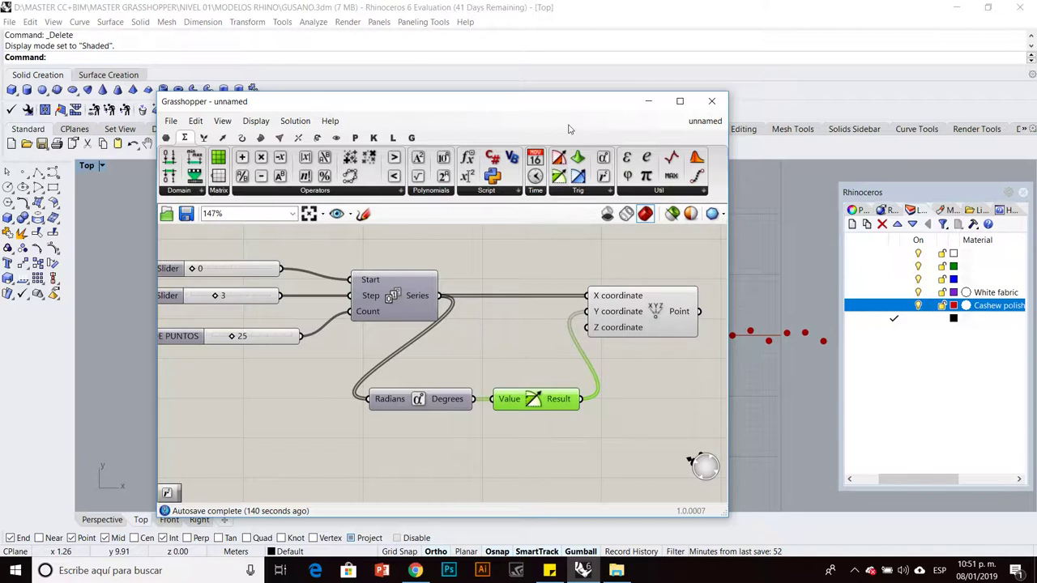
Move the Grasshopper window aside and examine the wavy row of points in Rhino's Top viewport.
left_click_drag(497, 111, 333, 131)
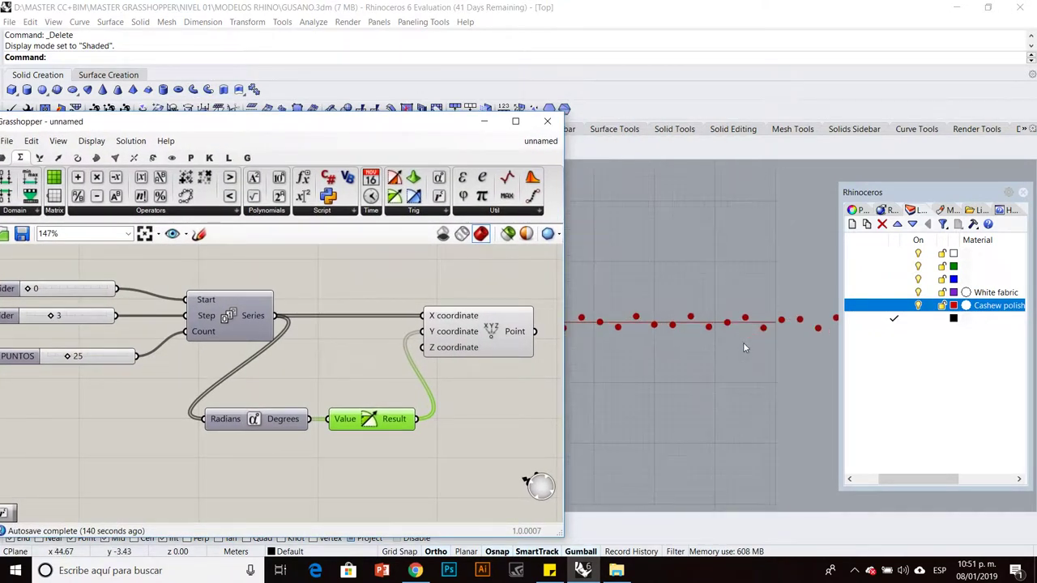
scroll(743, 345, "up", 3)
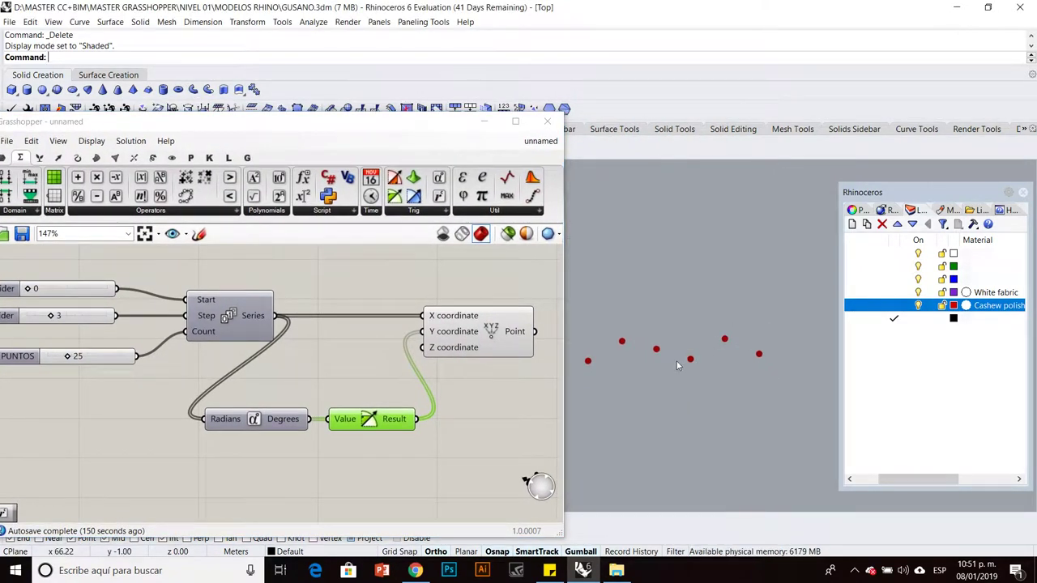
right_click_drag(586, 369, 783, 381)
scroll(782, 381, "down", 6)
right_click_drag(602, 380, 707, 381)
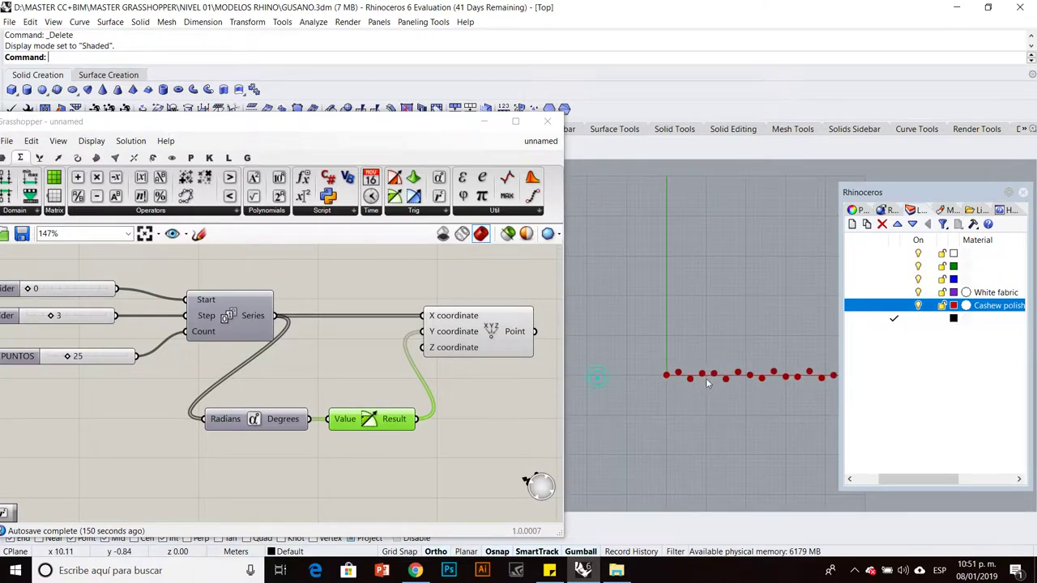
scroll(704, 382, "up", 5)
scroll(467, 400, "down", 3)
scroll(249, 343, "up", 3)
Set the Series Step slider to 2 and the NUMERO DE PUNTOS slider to 27.
left_click_drag(248, 343, 240, 345)
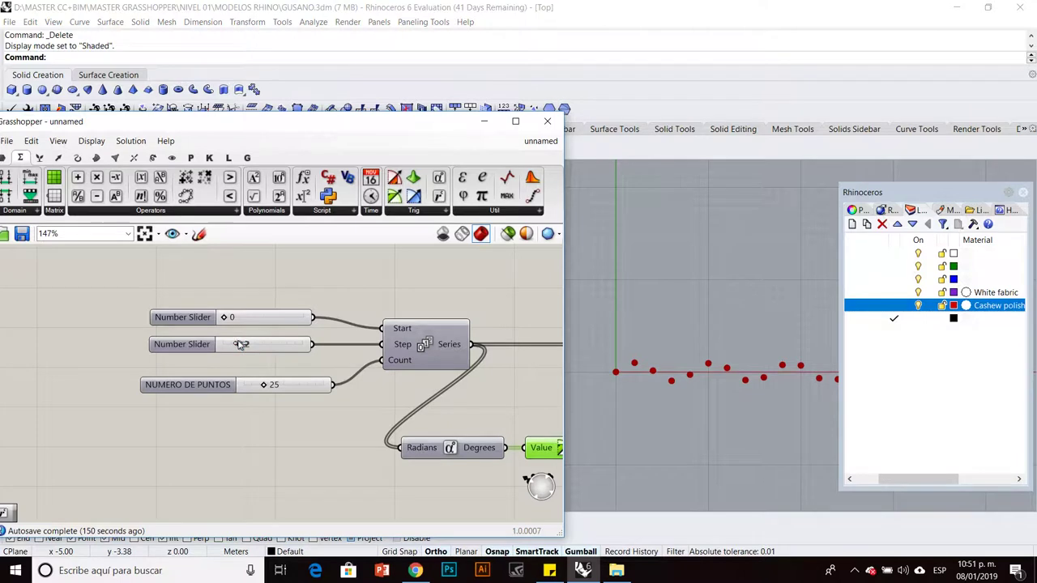
scroll(631, 386, "down", 5)
mouse_move(235, 345)
left_mouse_down()
mouse_move(252, 346)
mouse_move(237, 345)
left_mouse_up()
scroll(271, 387, "up", 3)
mouse_move(266, 383)
left_mouse_down()
mouse_move(288, 383)
mouse_move(266, 381)
left_mouse_up()
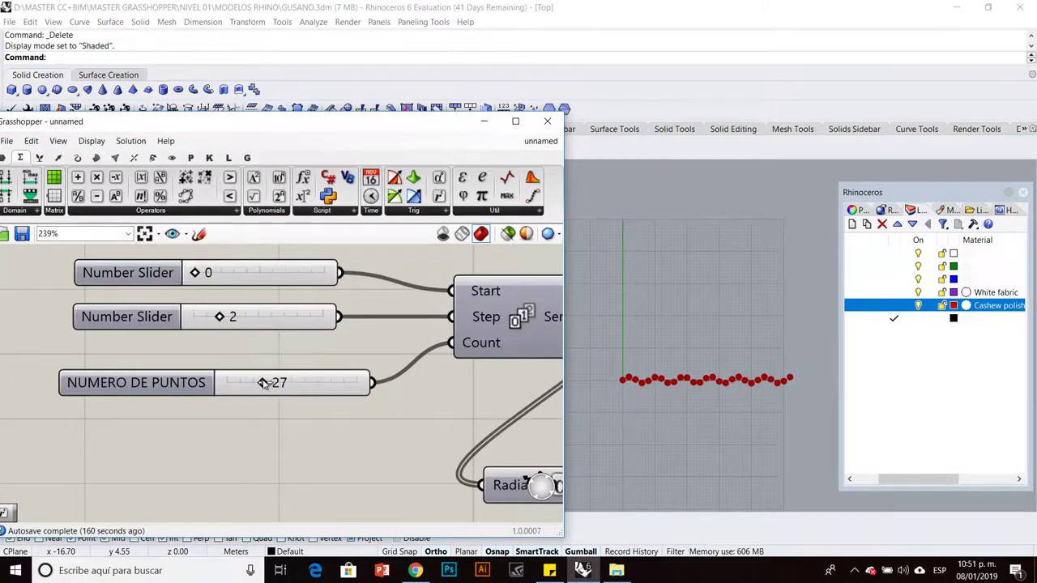
Add a Remap Numbers component below the Sine component.
scroll(283, 440, "down", 4)
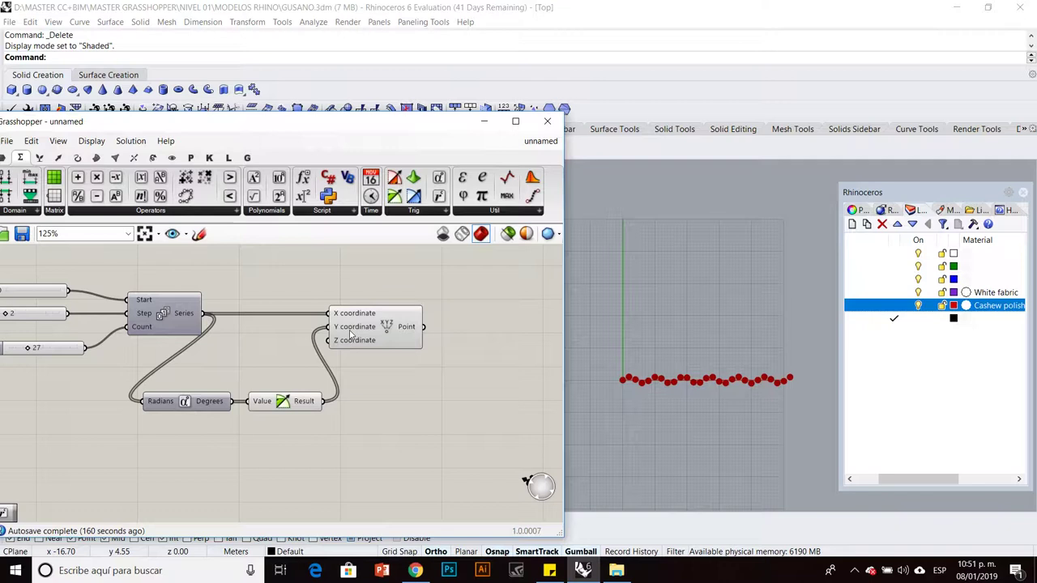
scroll(421, 397, "down", 2)
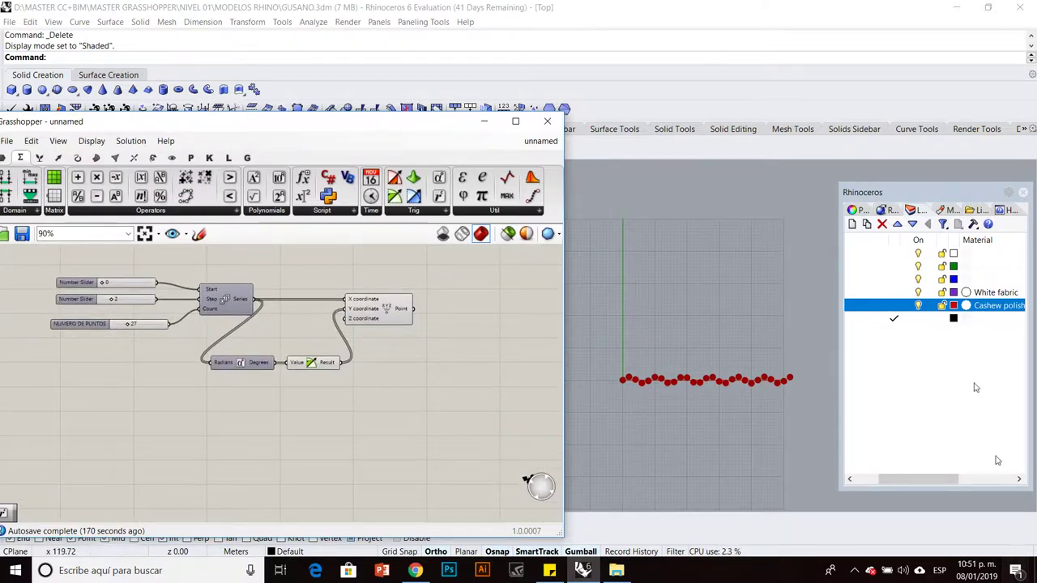
left_click(614, 332)
scroll(328, 400, "up", 3)
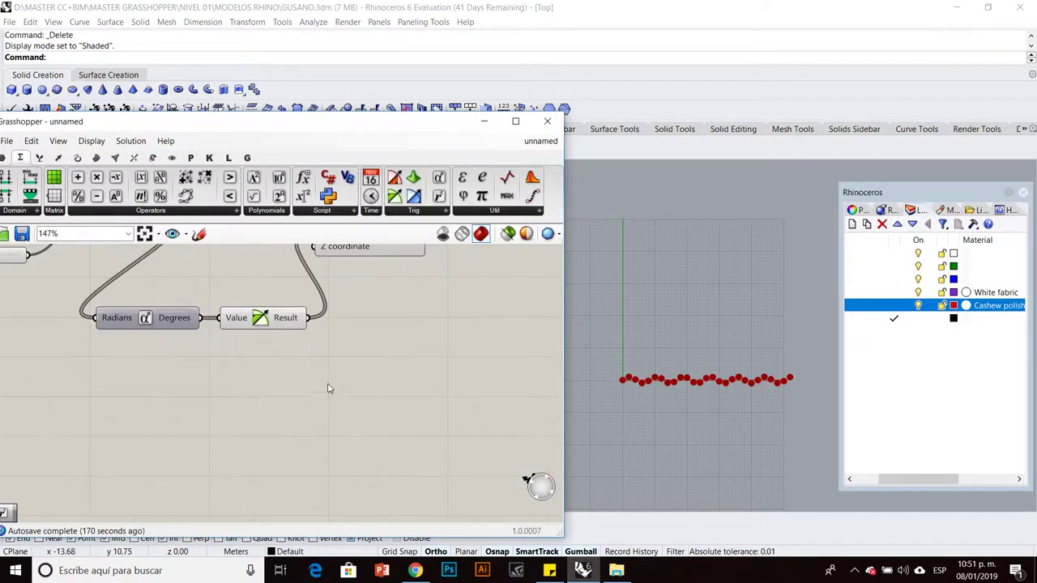
double_click(335, 404)
type("REMAP")
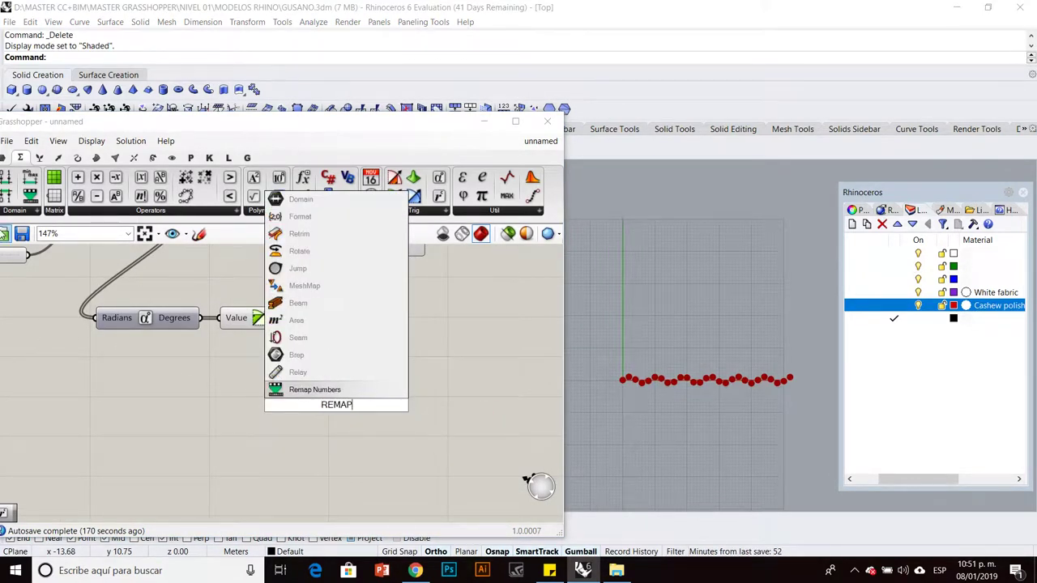
left_click(316, 390)
Maximize the Grasshopper window, connect the Sine Result to Remap Numbers' Value input and shift the Remap Numbers component slightly away.
left_click(516, 120)
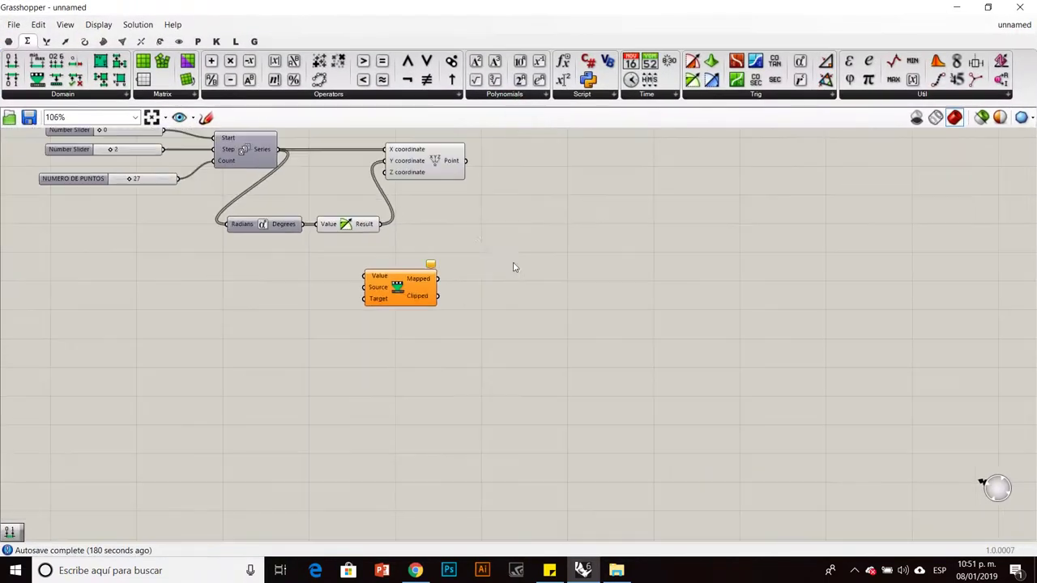
scroll(486, 259, "up", 3)
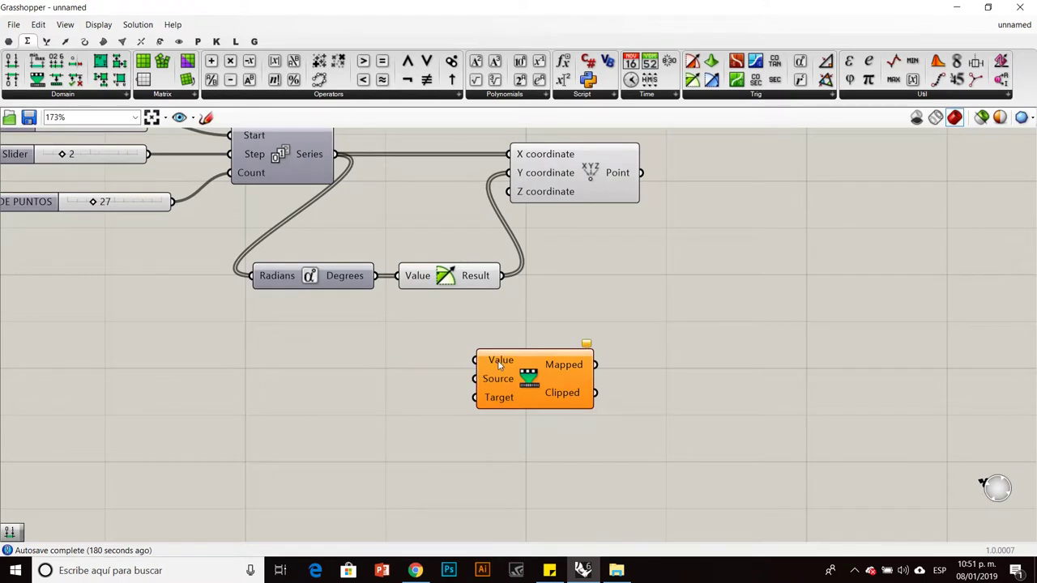
left_click_drag(502, 278, 538, 377)
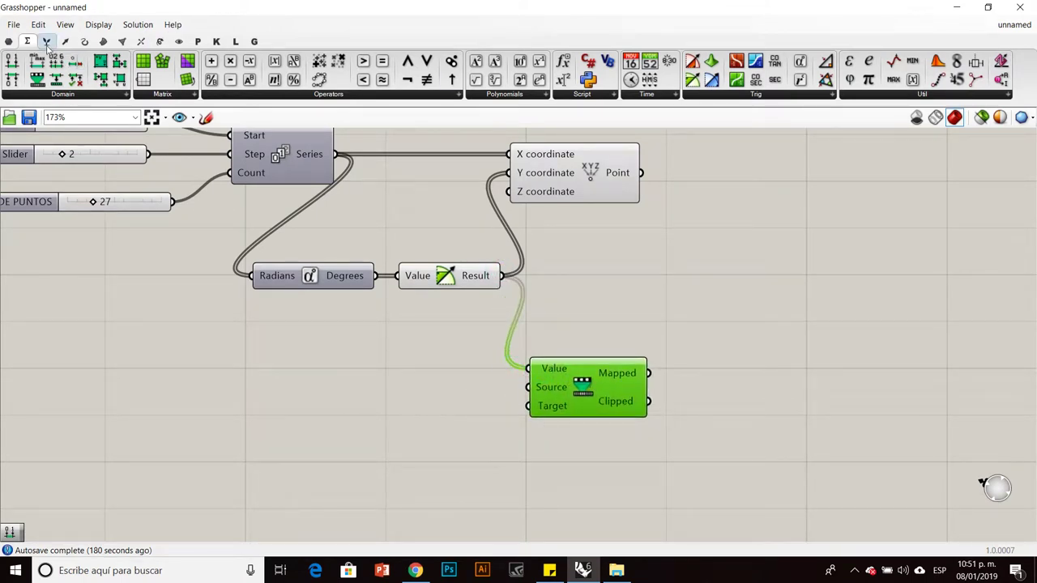
Inspect the list of Sine Result values in an enlarged temporary Panel and delete the Panel.
left_click(8, 42)
left_click_drag(394, 79, 648, 260)
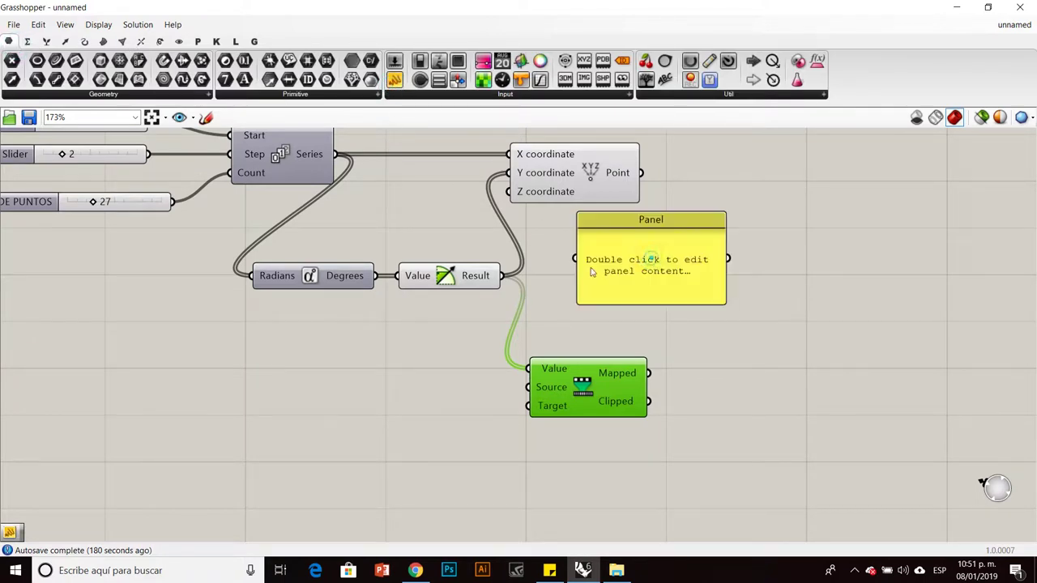
left_click_drag(502, 277, 576, 258)
left_click_drag(601, 298, 601, 486)
scroll(639, 417, "down", 5)
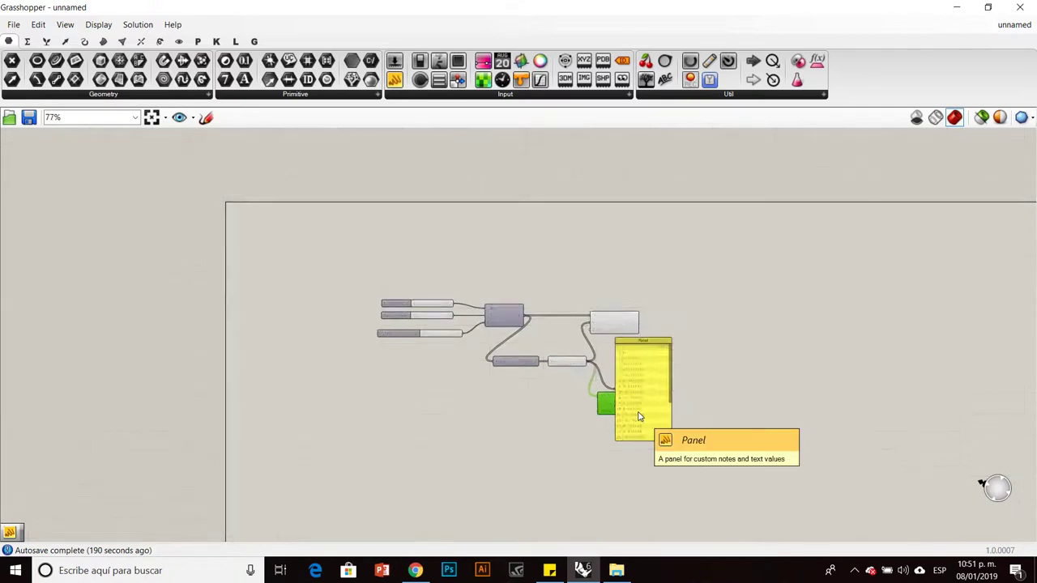
scroll(639, 418, "up", 4)
scroll(713, 357, "down", 3)
left_click(664, 398)
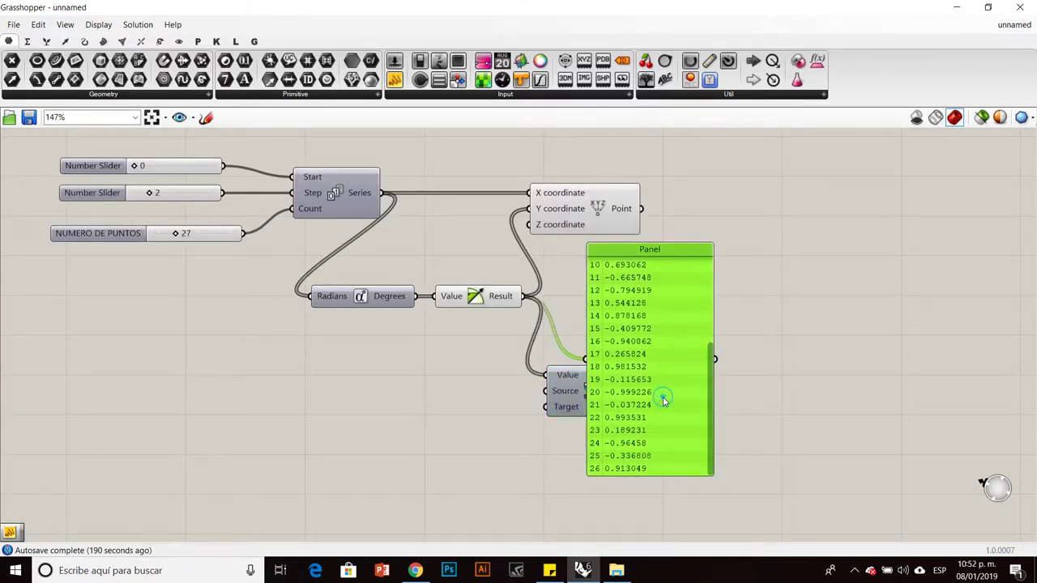
key("Delete")
right_click_drag(648, 386, 683, 384)
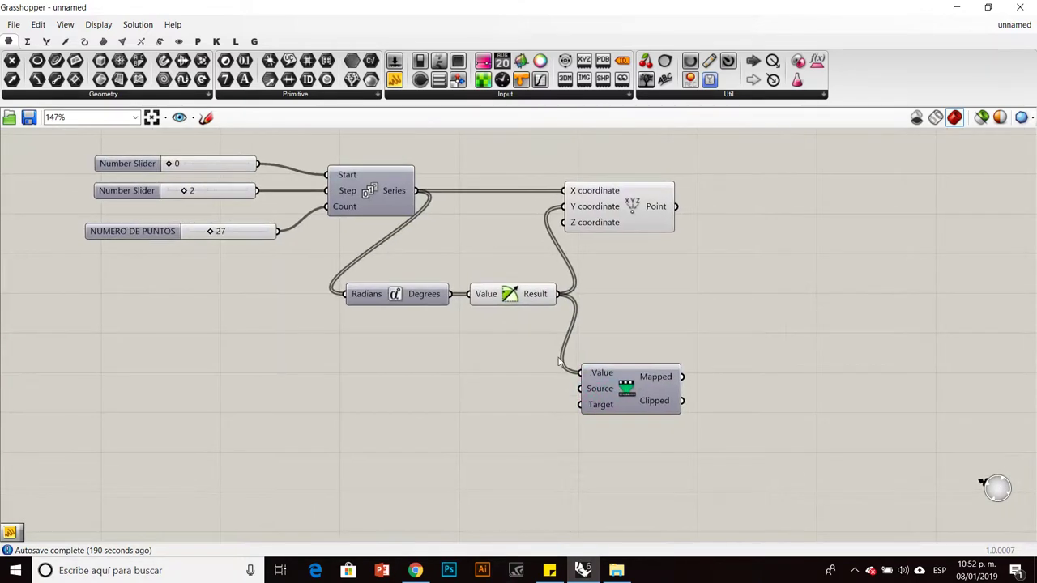
Check the default domain of Remap Numbers' Source input and shift the component slightly farther from the Sine component.
scroll(531, 341, "up", 4)
mouse_move(689, 439)
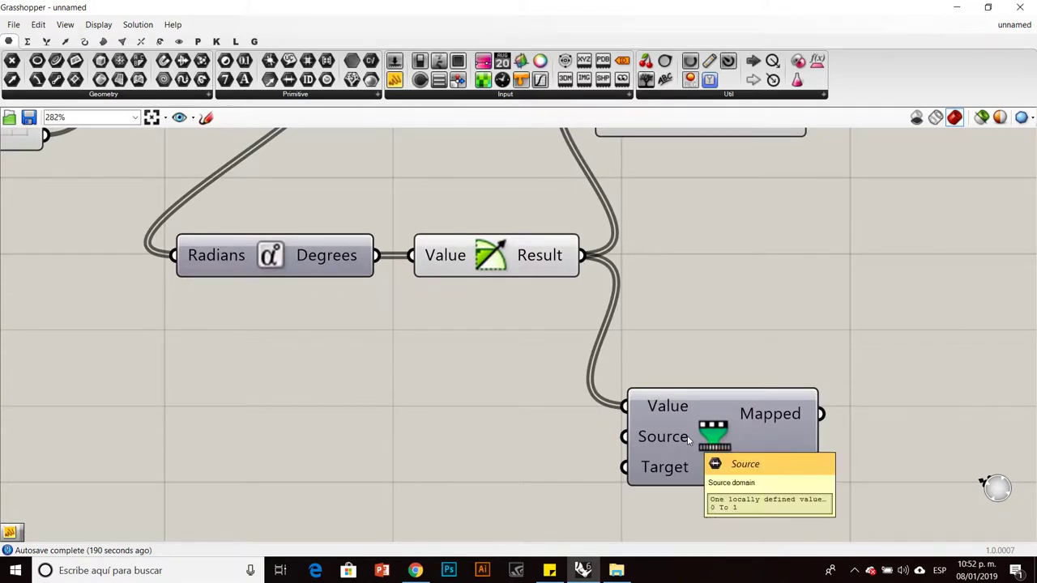
right_click_drag(669, 437, 651, 430)
mouse_move(651, 431)
left_click_drag(651, 430, 688, 424)
left_click(551, 387)
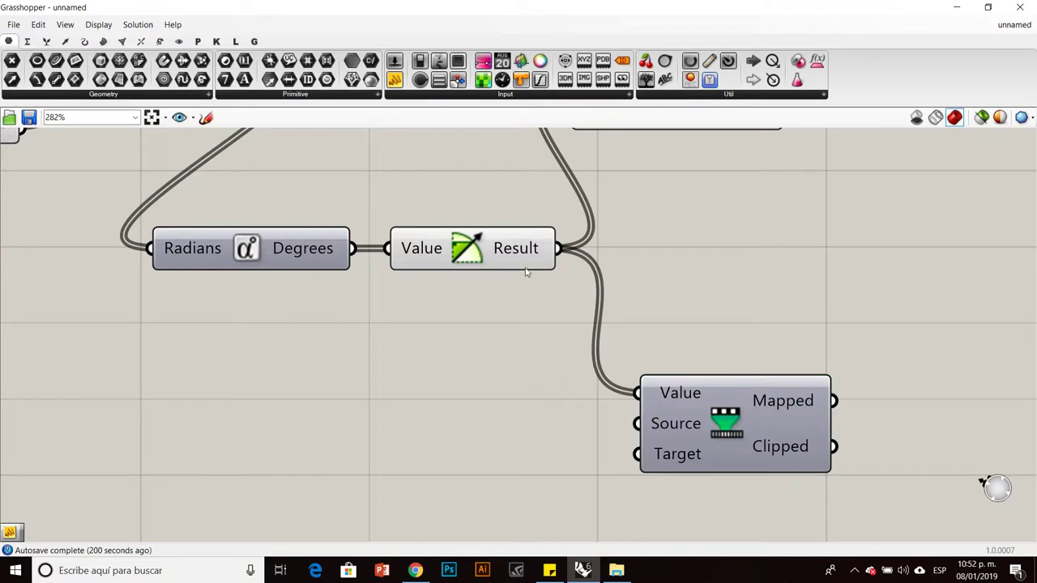
Add a Bounds component below the Sine component and connect the Sine Result to its Numbers input.
mouse_move(527, 259)
double_click(467, 388)
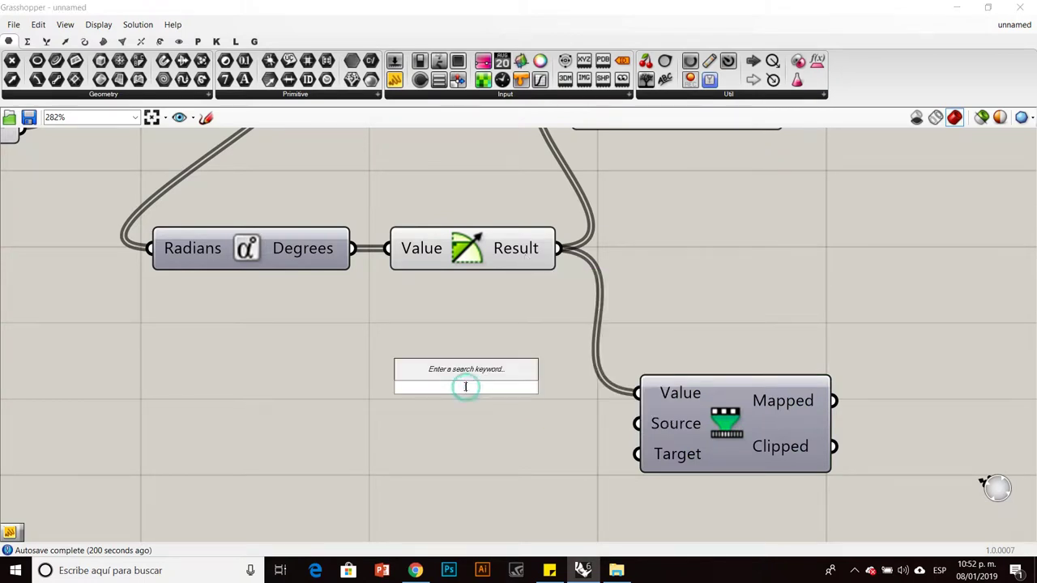
type("BOUNDS")
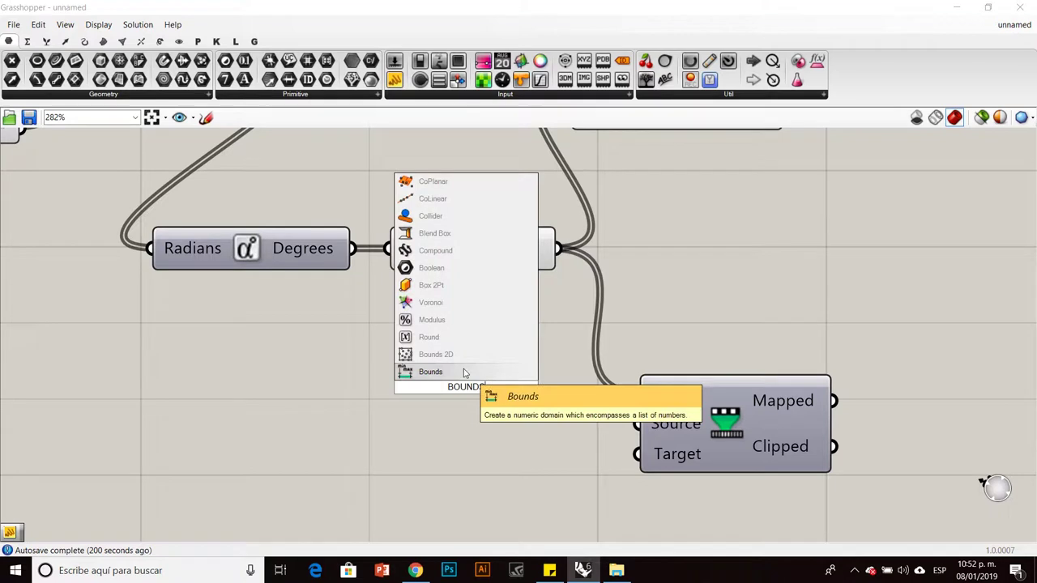
left_click(464, 372)
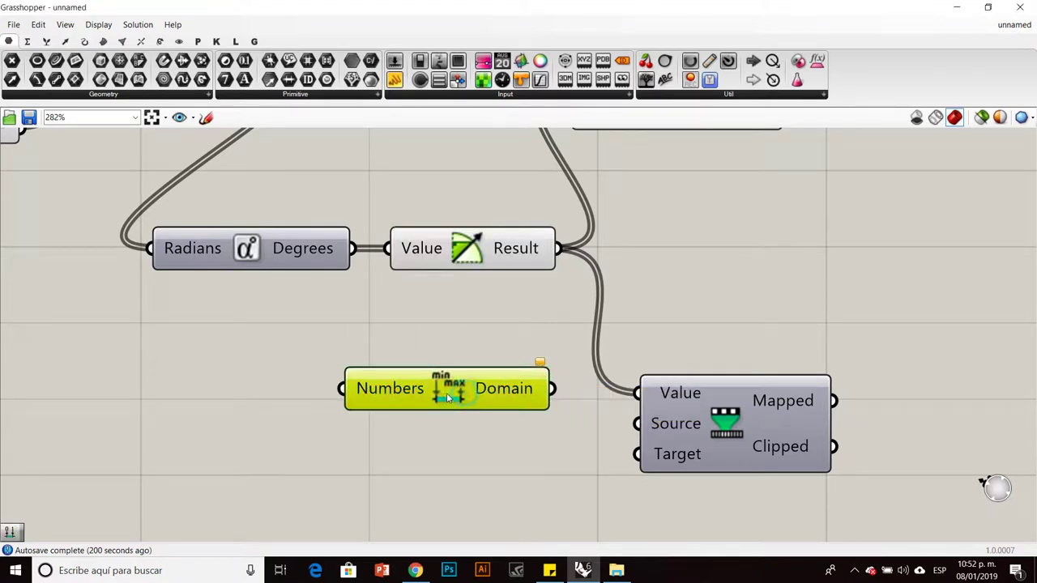
left_click_drag(559, 256, 340, 388)
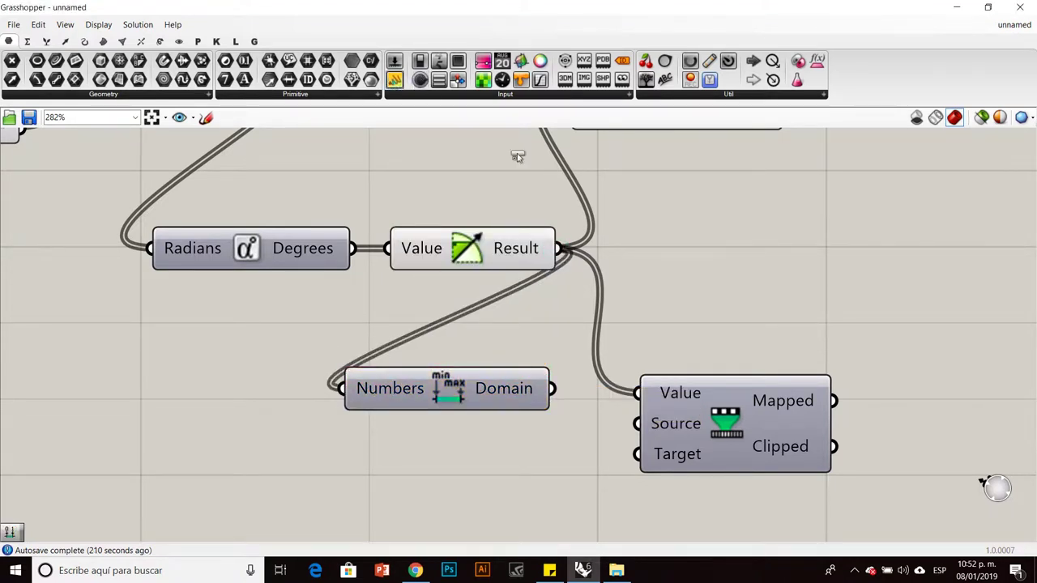
Read the Bounds component's Domain output in a temporary Panel and delete the Panel.
left_click_drag(517, 157, 746, 230)
left_click_drag(553, 388, 689, 299)
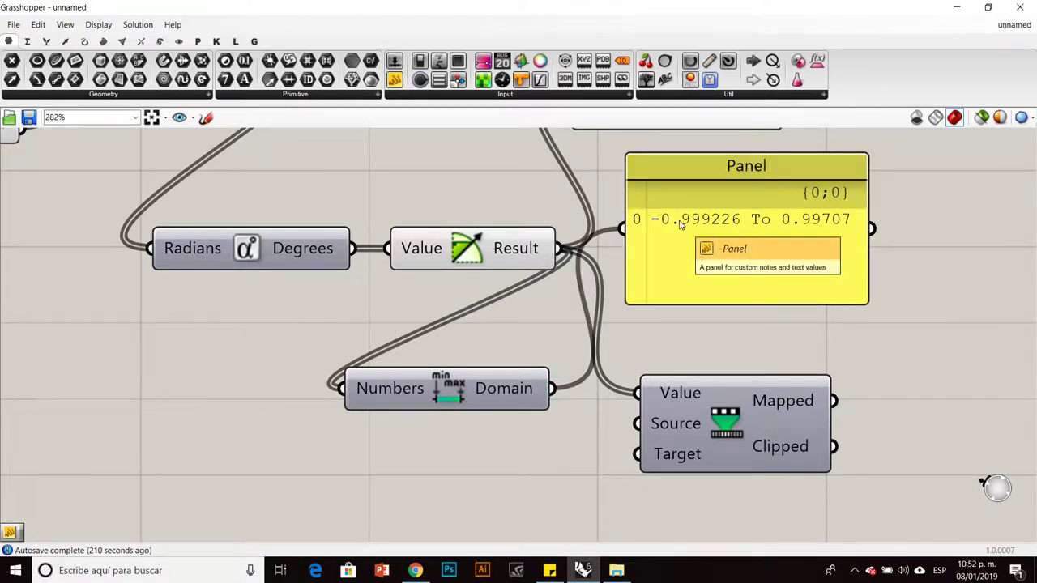
left_click(840, 222)
key("Delete")
Connect the Bounds Domain output to Remap Numbers' Source input and shift Remap Numbers slightly farther away.
left_click_drag(558, 394, 685, 426)
left_click(685, 334)
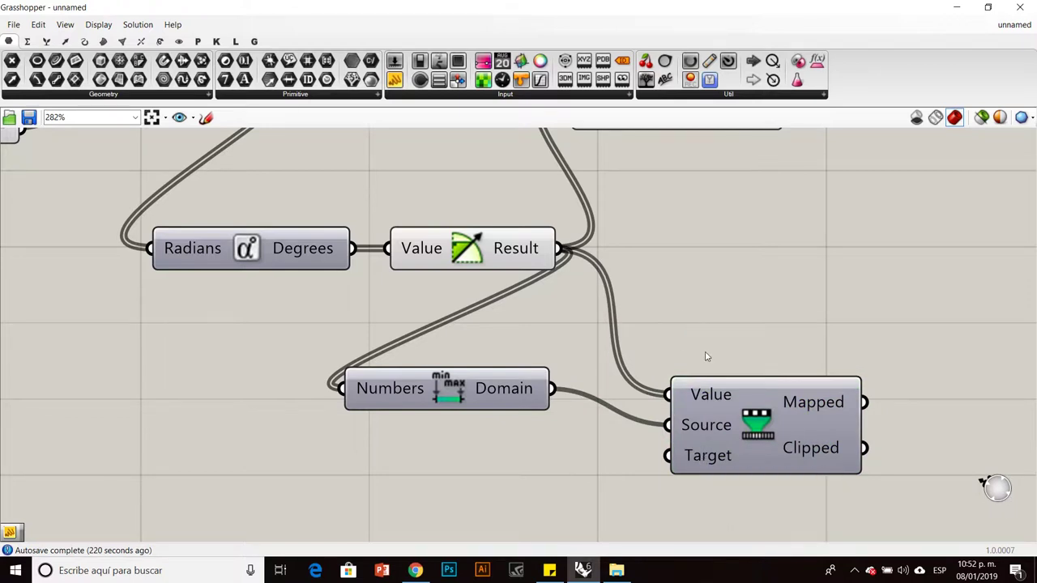
scroll(702, 460, "down", 2)
scroll(616, 425, "down", 2)
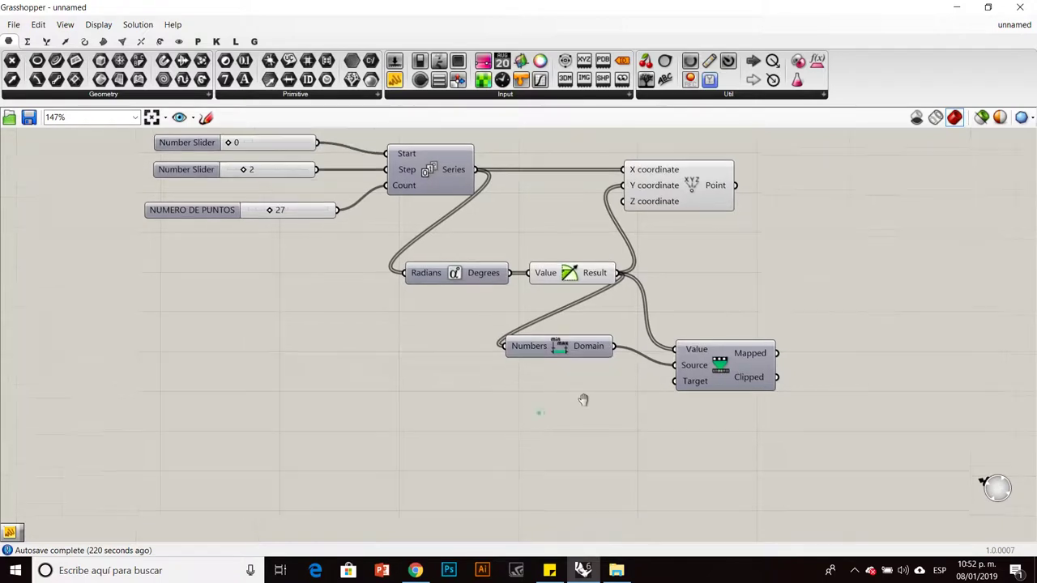
Add a Construct Domain component below Bounds and connect its Domain output to Remap Numbers' Target input.
double_click(585, 402)
type("cONSTR")
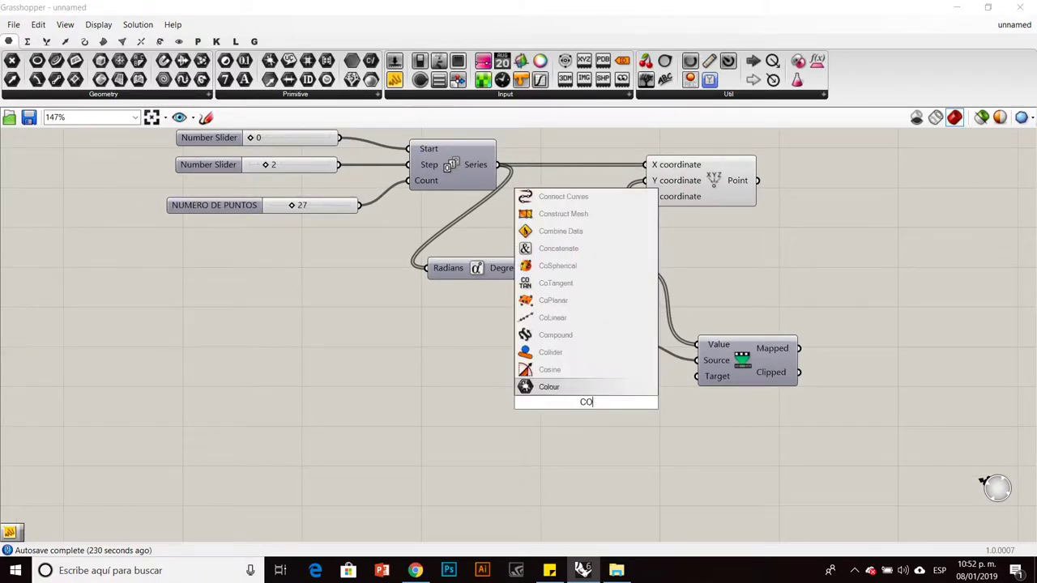
type("UCT")
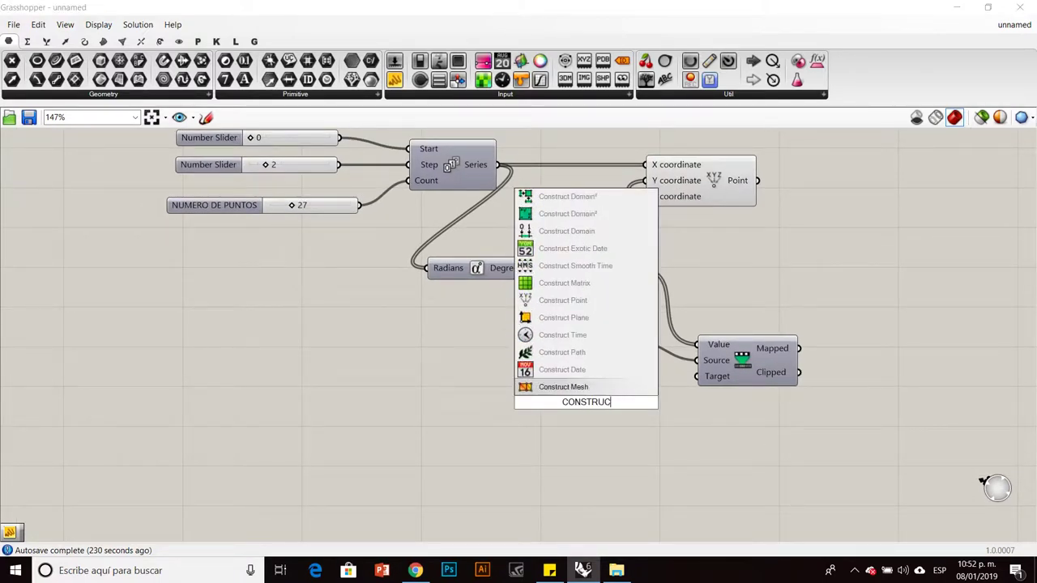
left_click(594, 232)
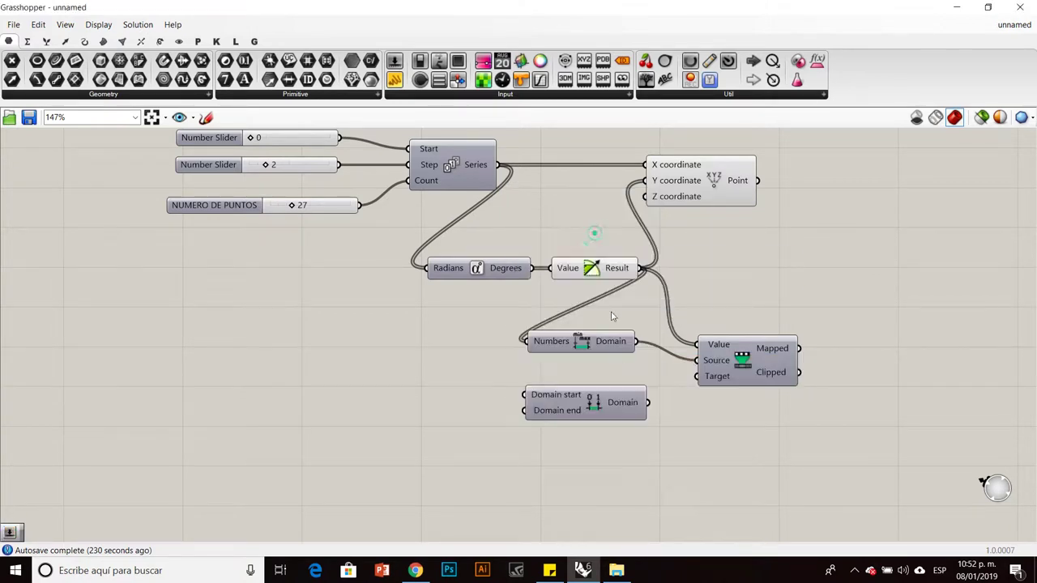
left_click(575, 417)
left_click_drag(620, 412, 698, 379)
left_click(636, 375)
Review the Sine Result values once more in an enlarged temporary Panel and remove that Panel.
scroll(616, 342, "up", 2)
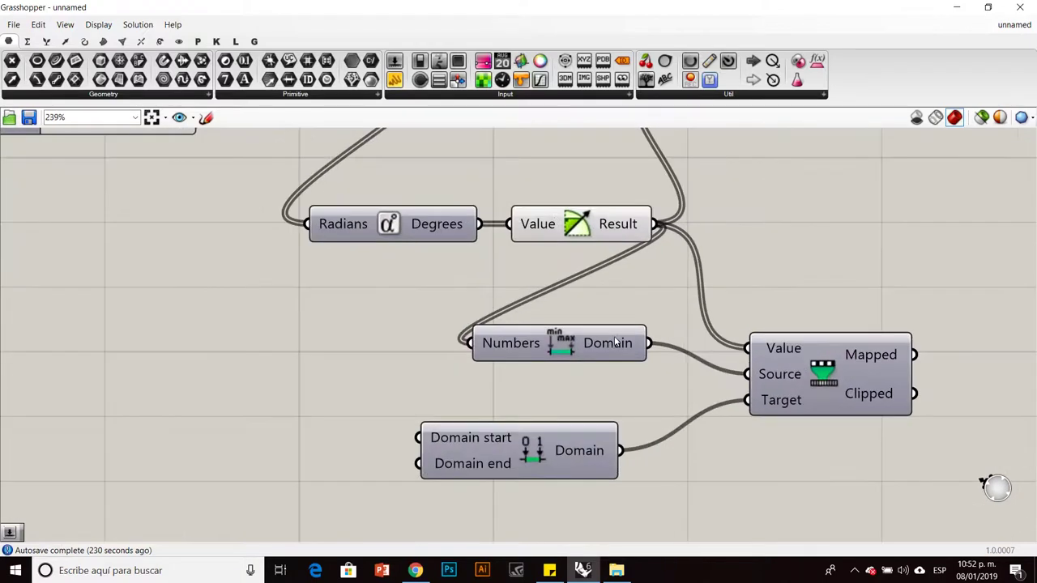
left_click_drag(402, 88, 843, 209)
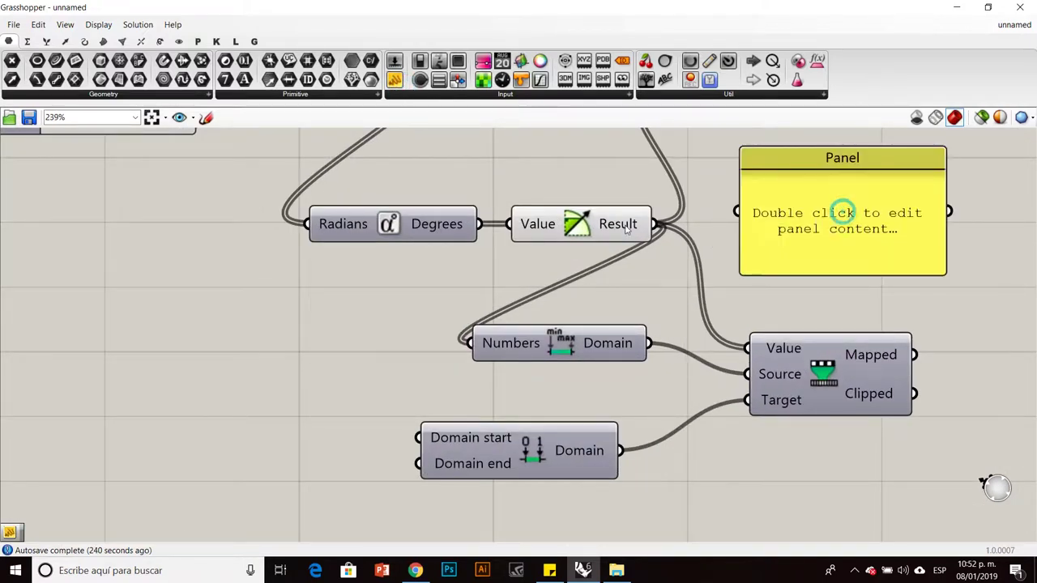
left_click_drag(656, 225, 738, 212)
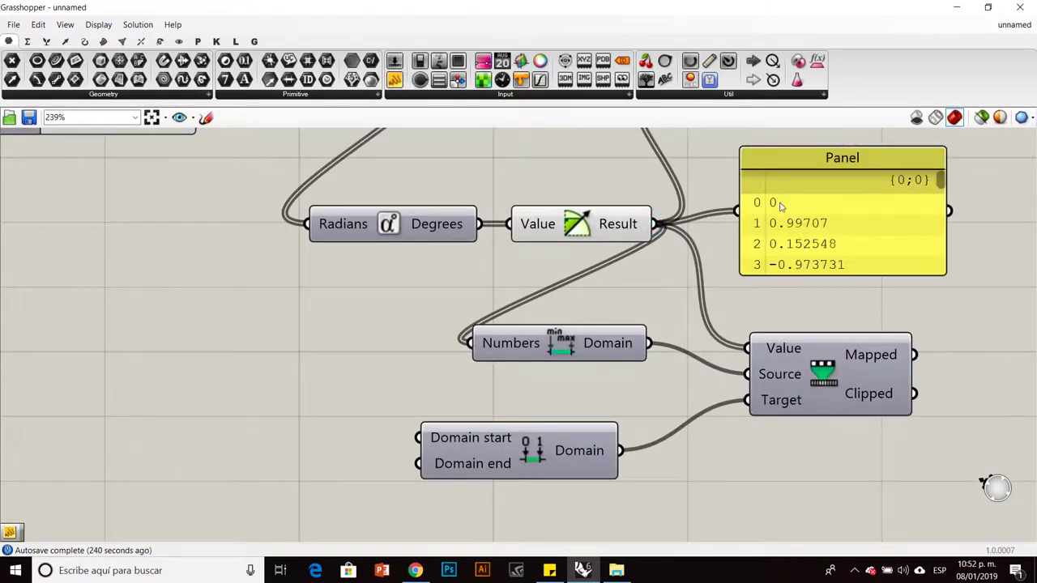
left_click_drag(814, 275, 814, 395)
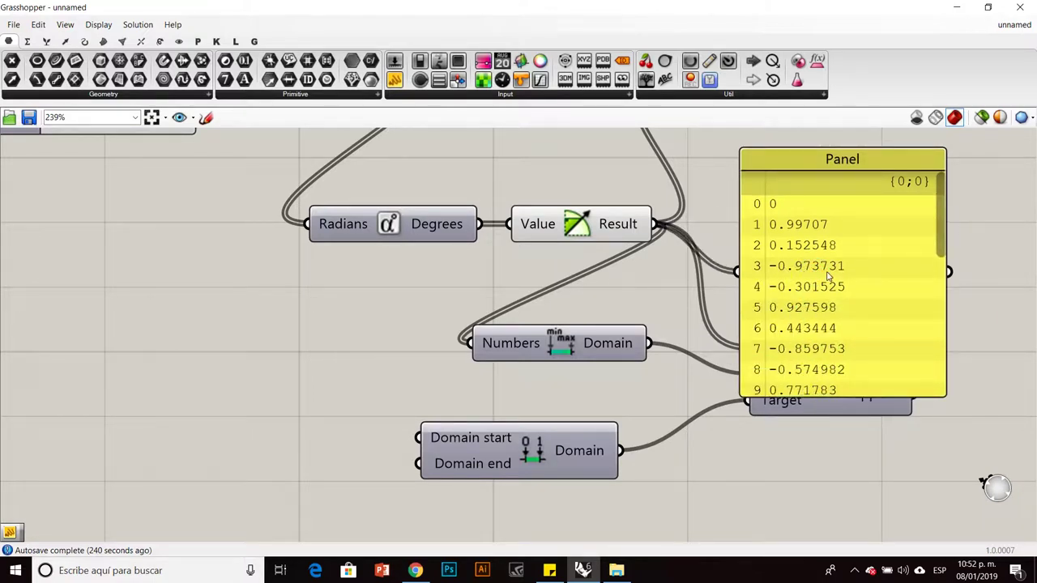
scroll(807, 332, "down", 2)
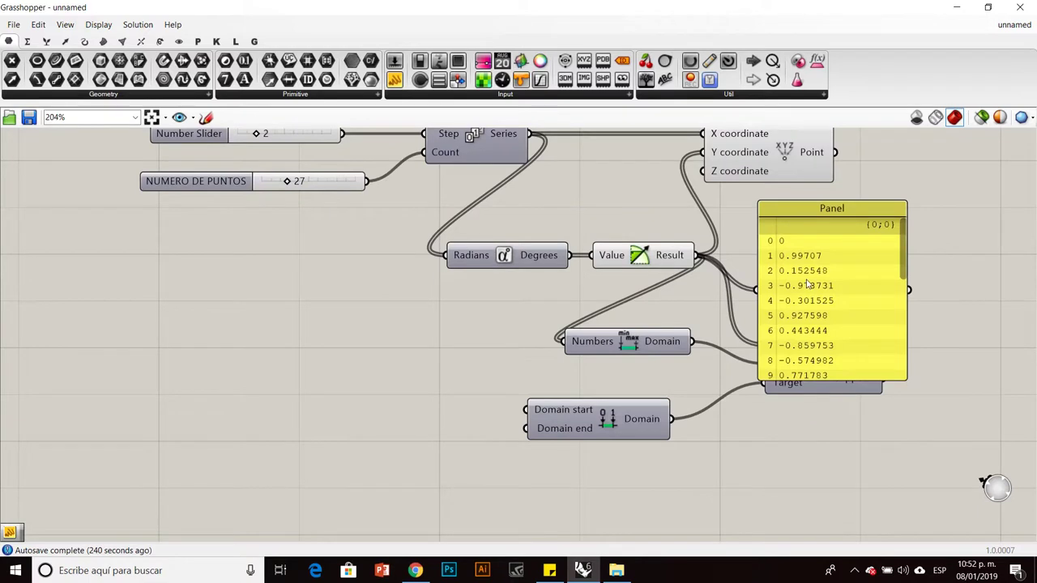
scroll(815, 301, "up", 4)
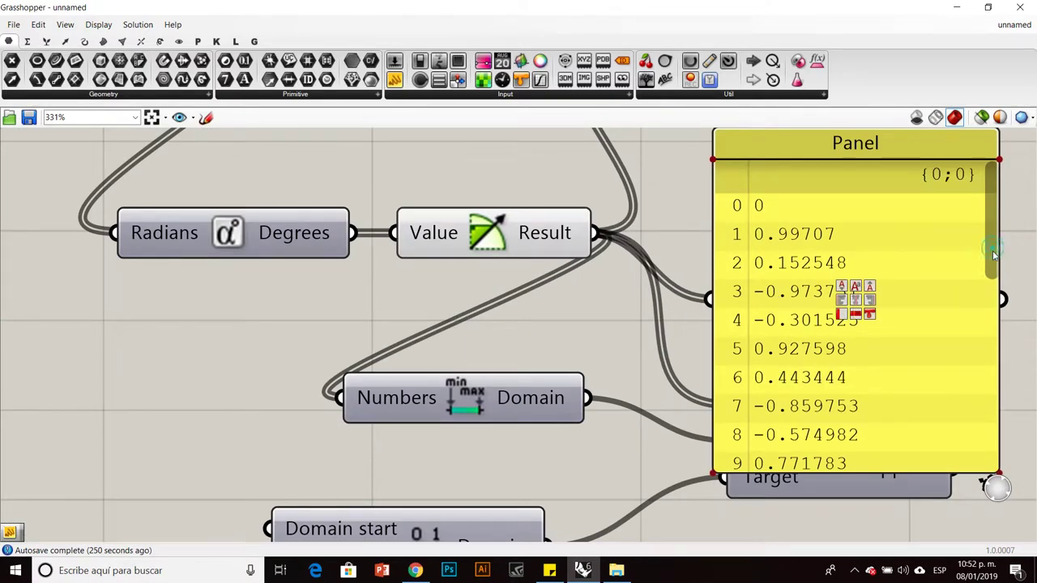
left_click(926, 289)
key("Delete")
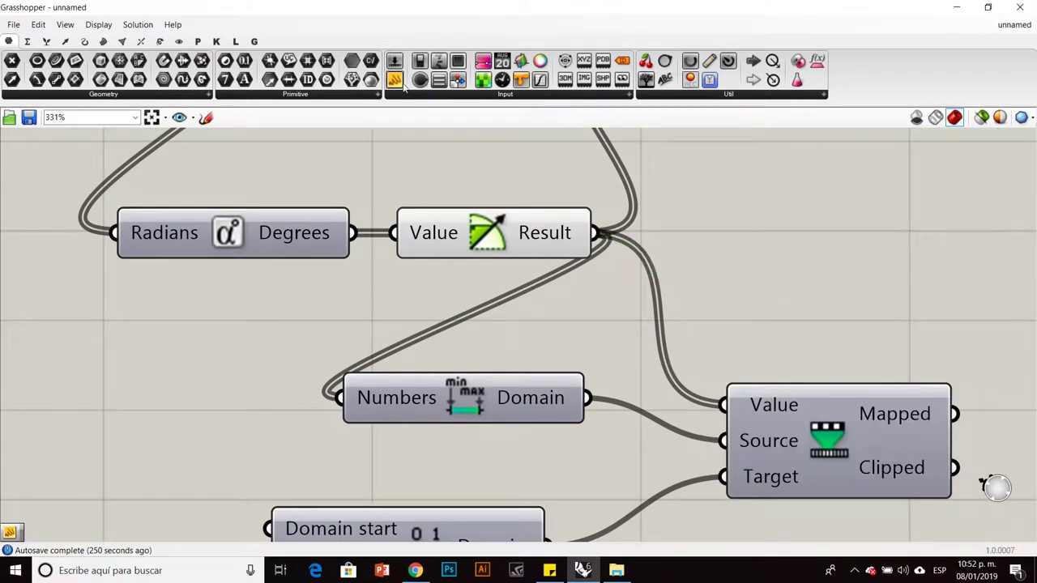
Add a Panel above Remap Numbers and connect the Bounds Domain output to it.
left_click_drag(797, 248, 796, 249)
left_click_drag(586, 398, 653, 247)
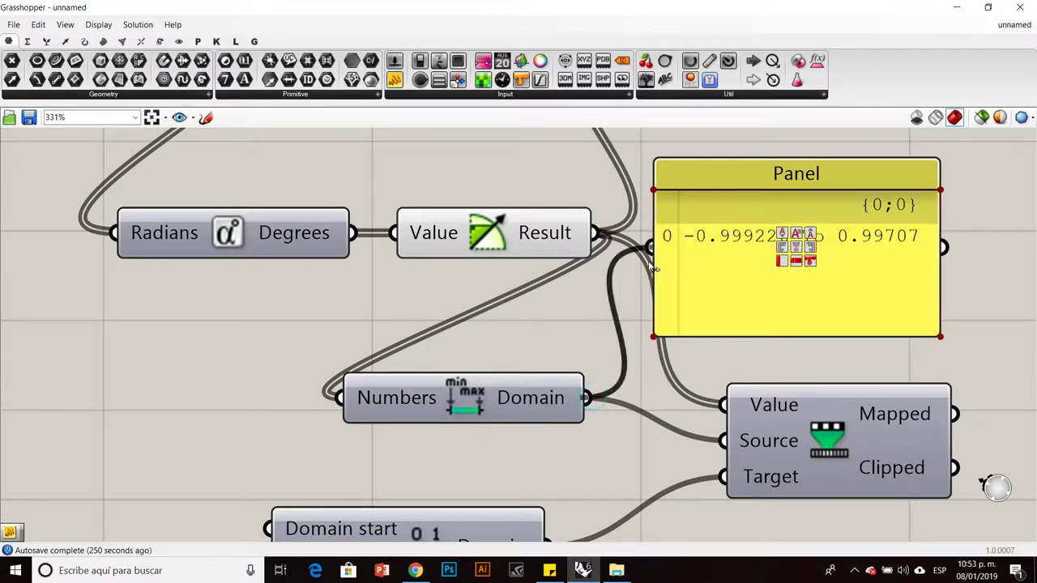
left_click(762, 235)
scroll(756, 259, "down", 3)
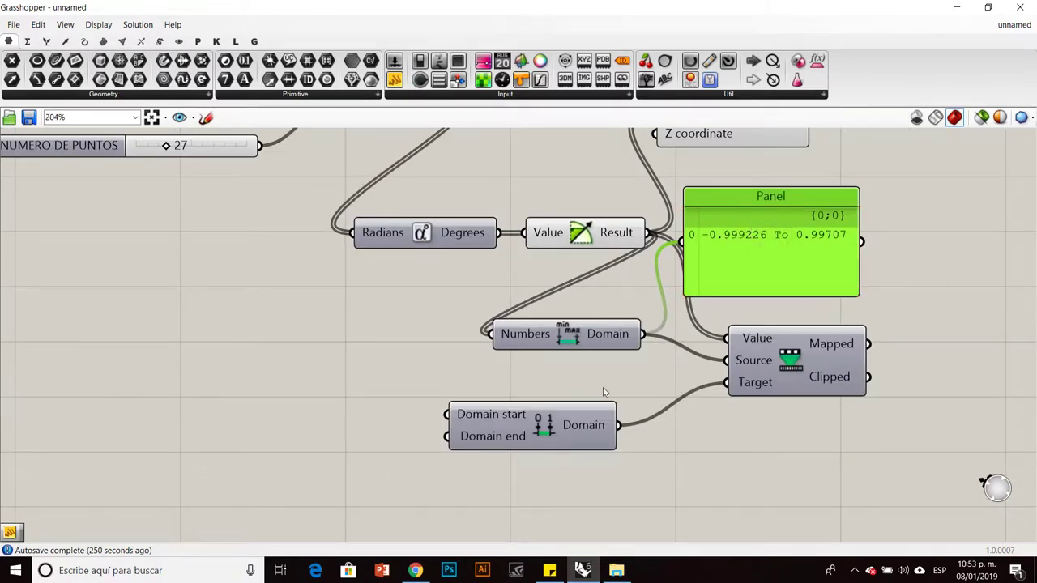
Shift the Construct Domain component slightly and add a Number Slider with value 5 ahead of its inputs.
left_click(534, 417)
scroll(726, 241, "up", 2)
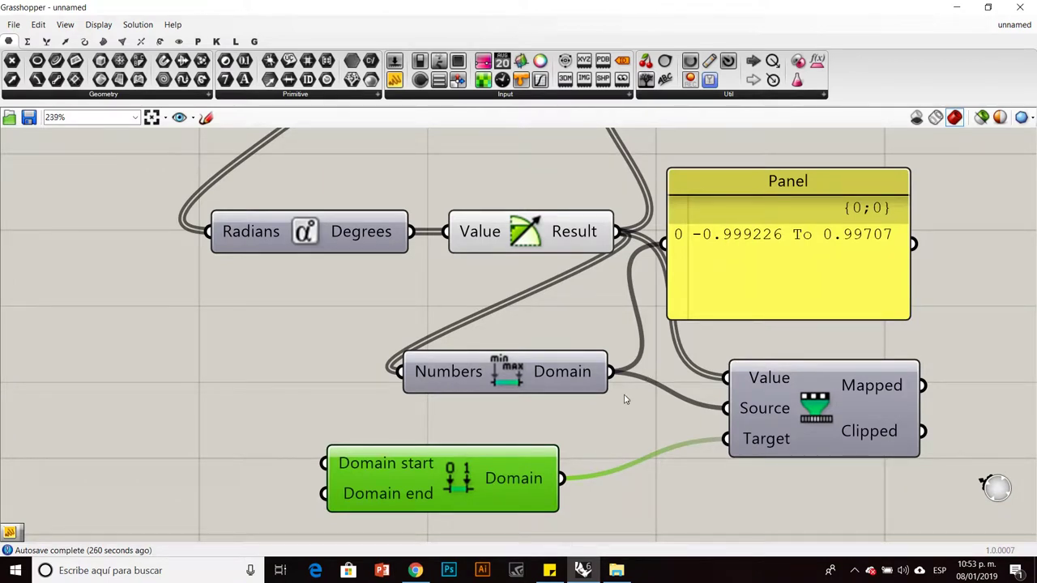
scroll(681, 395, "down", 4)
scroll(384, 449, "up", 4)
double_click(384, 445)
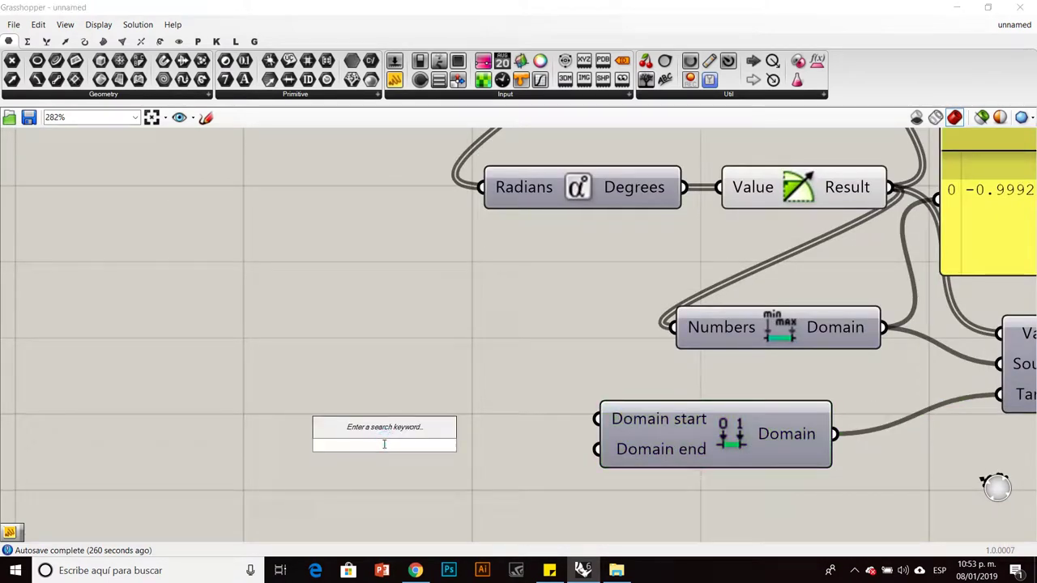
type("5")
key("Return")
Set the new Number Slider's range to a minimum of -5 and a maximum of 0.
double_click(337, 443)
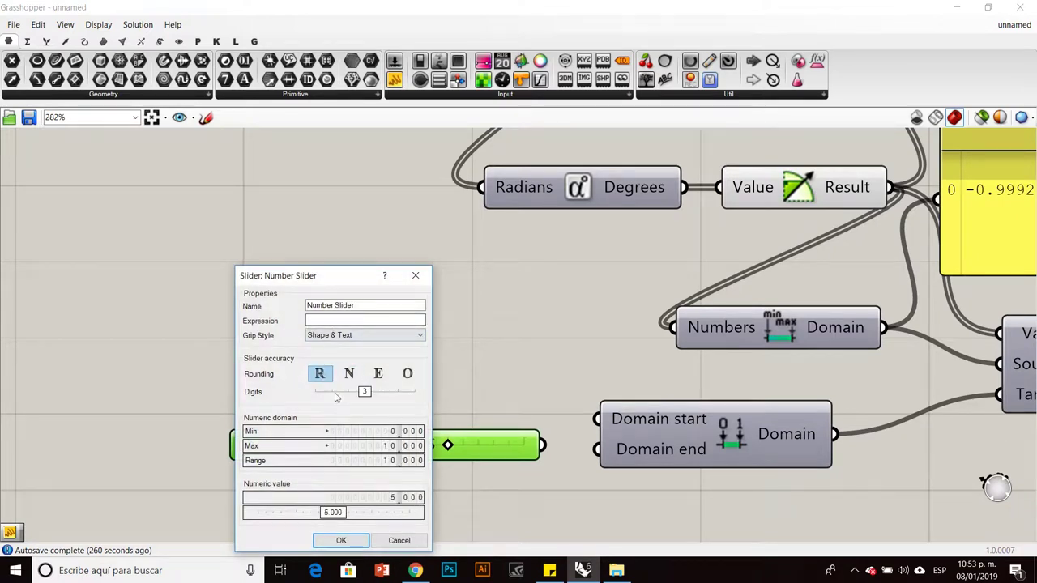
double_click(400, 431)
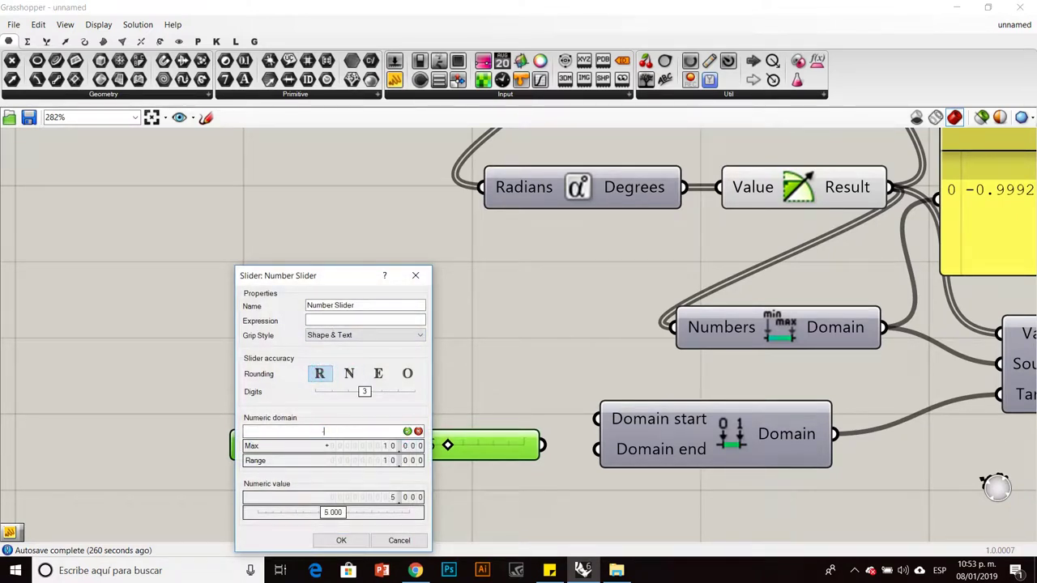
left_click(417, 432)
double_click(395, 431)
left_click(407, 431)
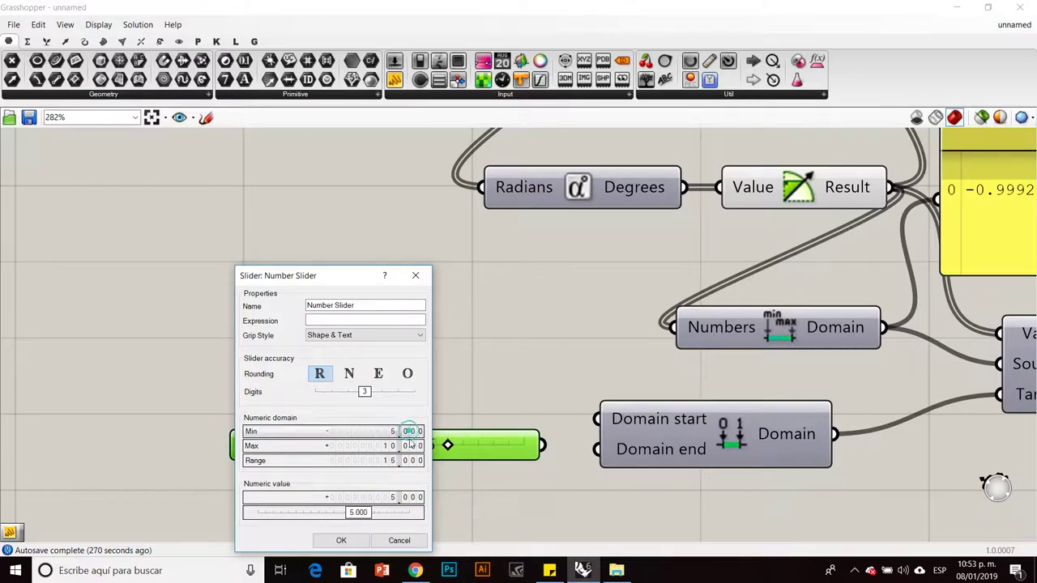
double_click(407, 445)
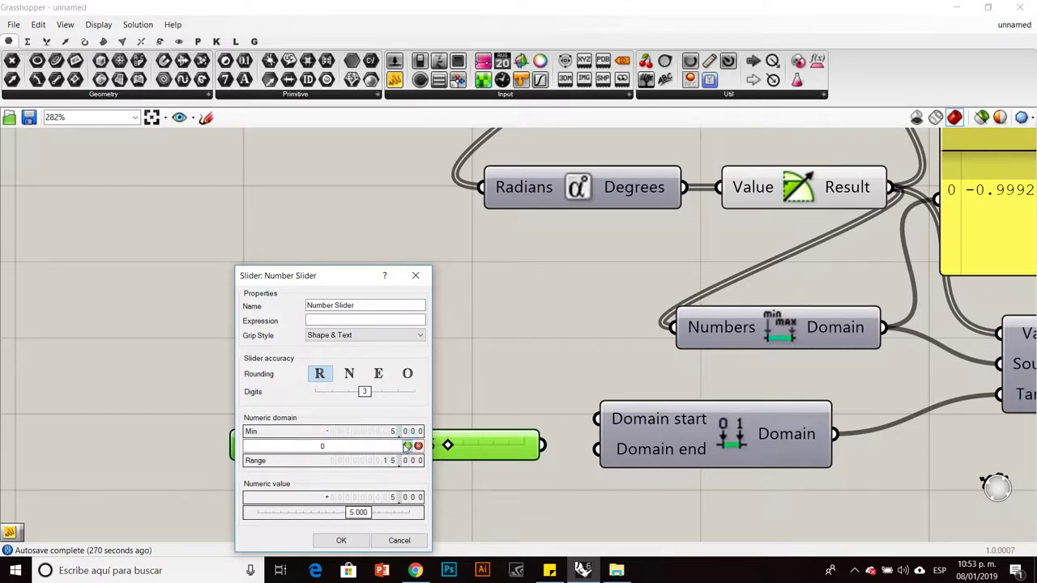
type("0")
left_click(408, 446)
left_click(341, 540)
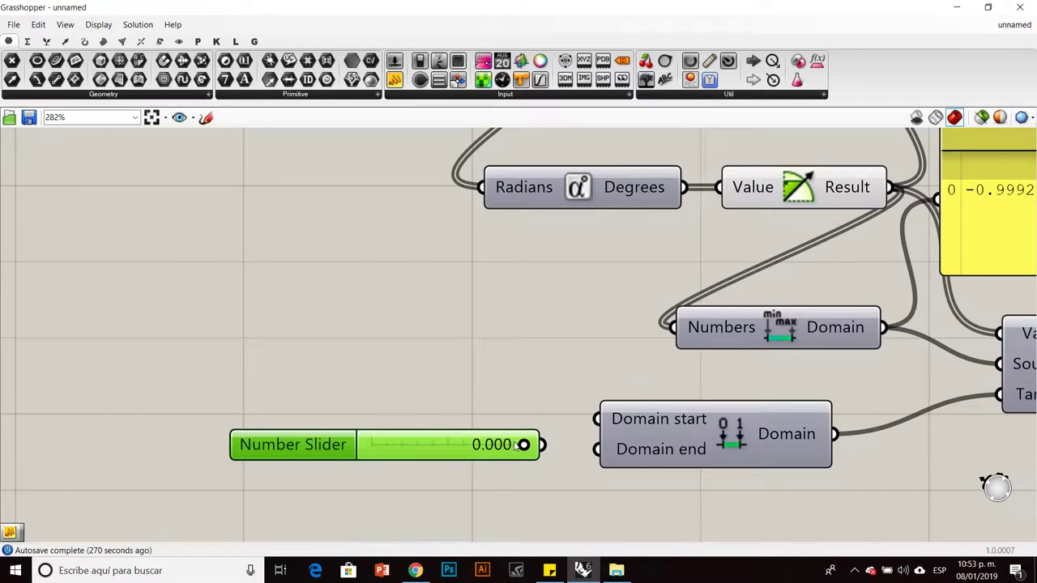
Set the slider to -5.000, connect it to Construct Domain's Domain start input and align it with that input.
left_click_drag(523, 444, 364, 445)
left_click_drag(541, 445, 597, 419)
left_click_drag(340, 453, 287, 423)
left_click(397, 470)
Add a second Number Slider with value 5 below the -5.000 slider, ahead of Construct Domain.
scroll(425, 387, "down", 2)
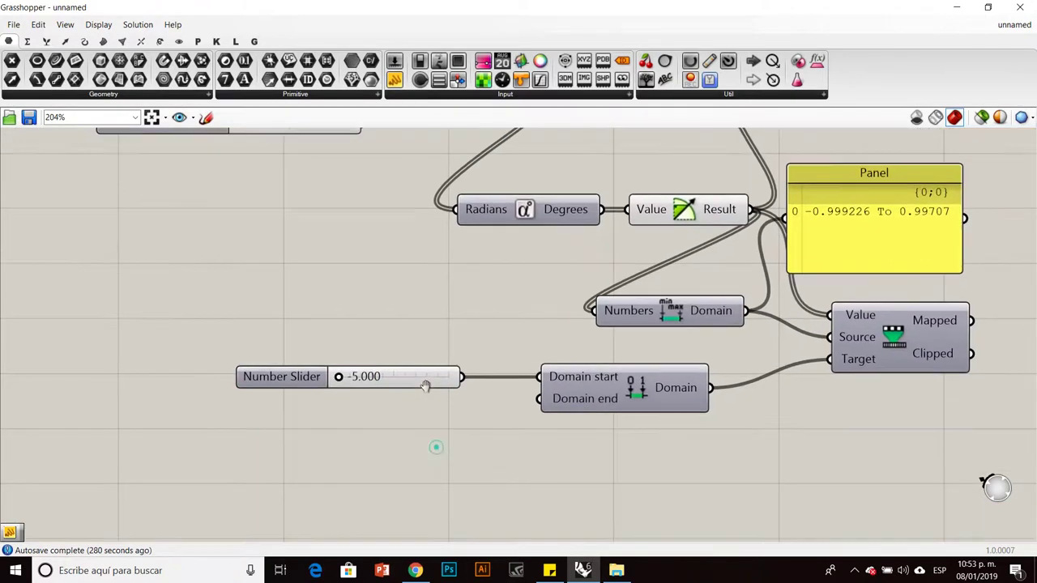
scroll(354, 419, "up", 2)
double_click(351, 417)
type("5")
key("Return")
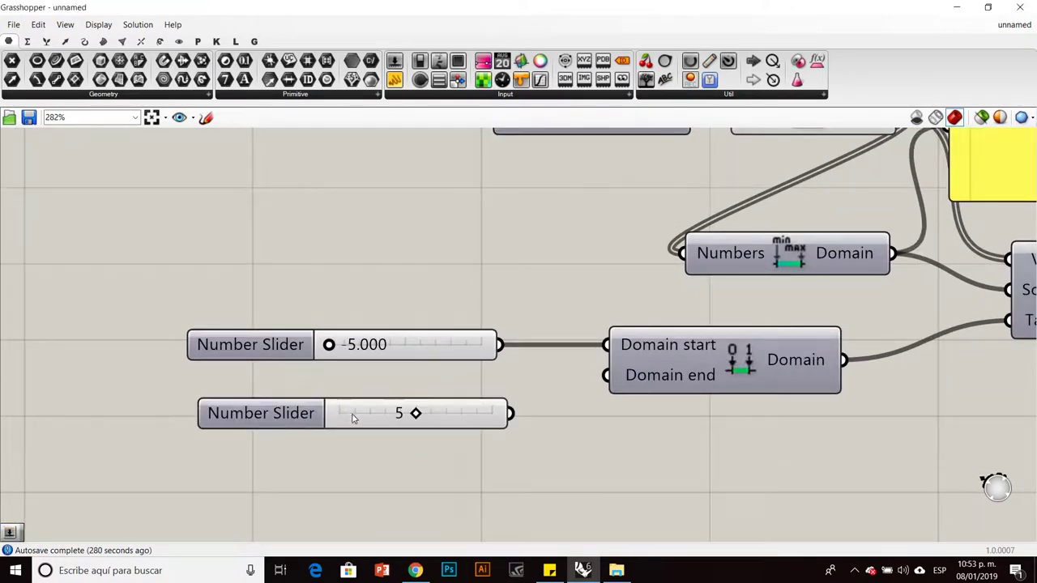
Set the new slider's range from 0 to 5 and connect it to Construct Domain's Domain end input.
left_click(284, 417)
double_click(269, 411)
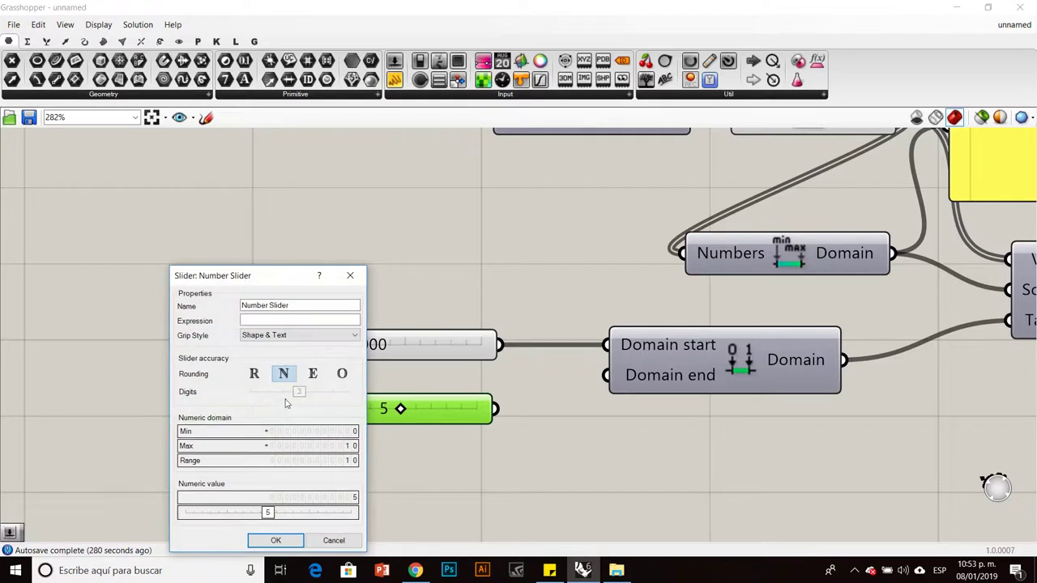
double_click(330, 432)
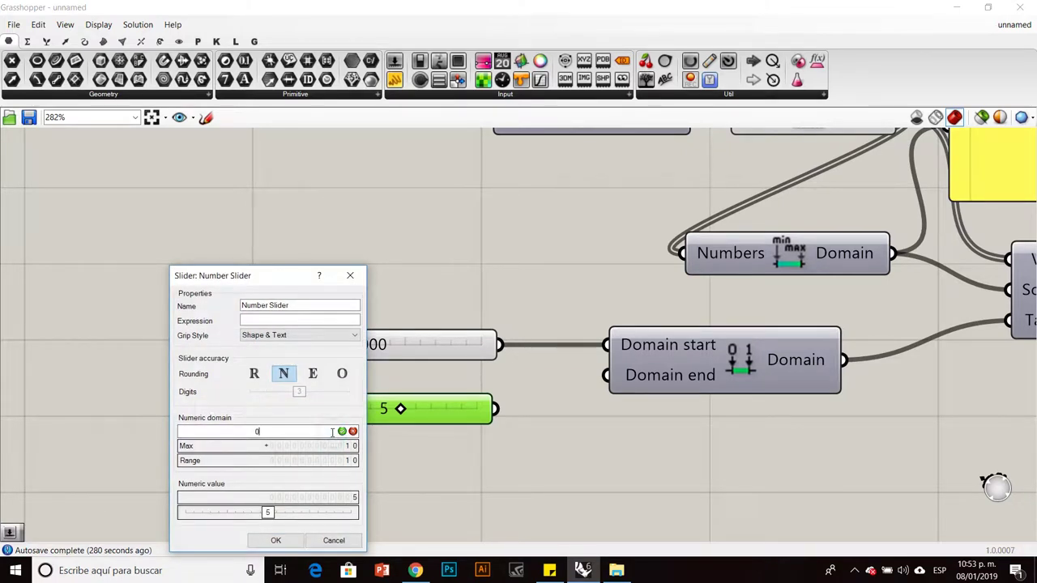
left_click(341, 431)
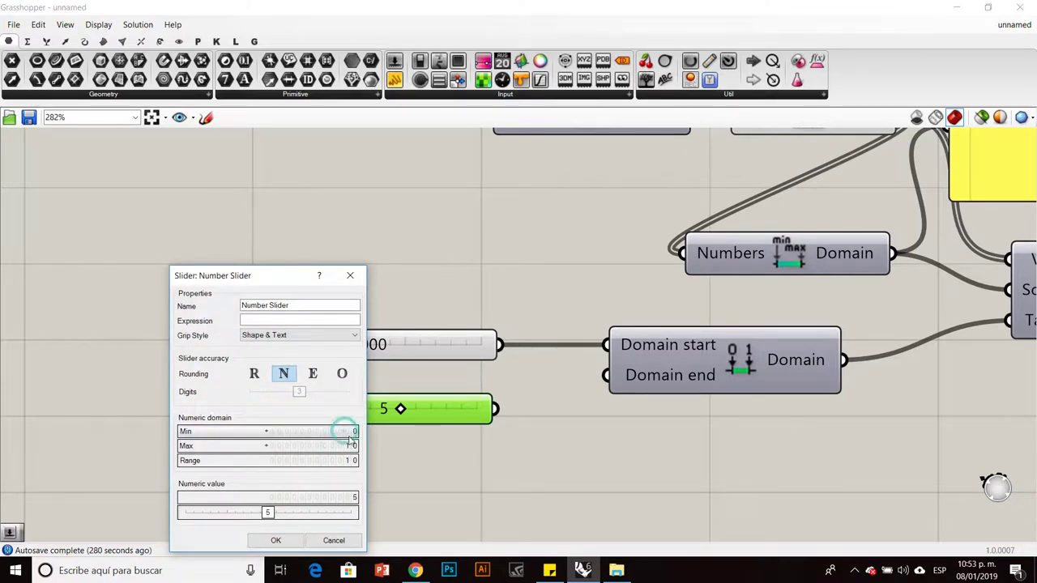
double_click(350, 446)
type("5")
left_click(342, 445)
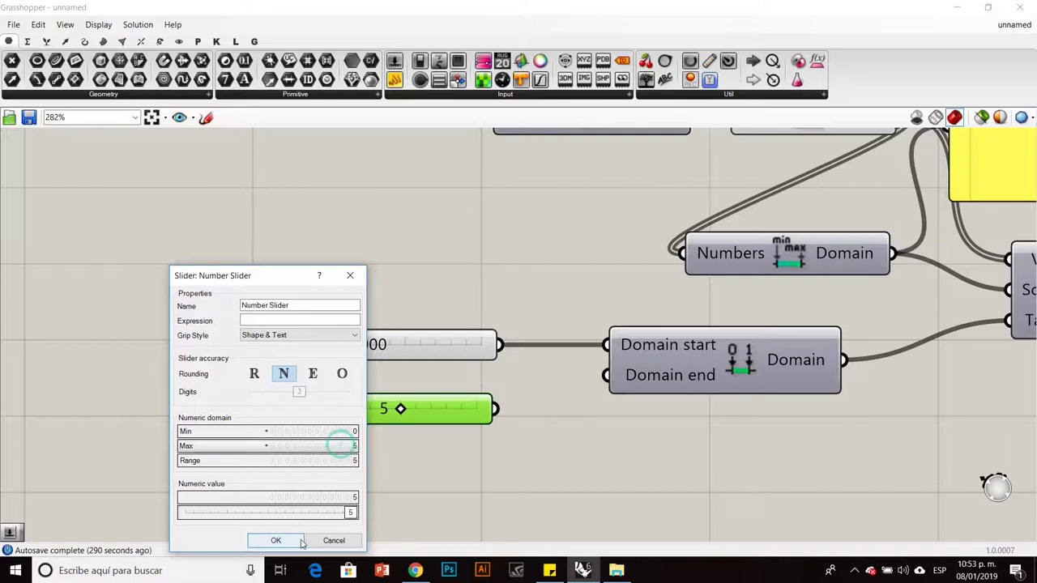
left_click(276, 540)
left_click(429, 440)
left_click_drag(495, 408, 606, 375)
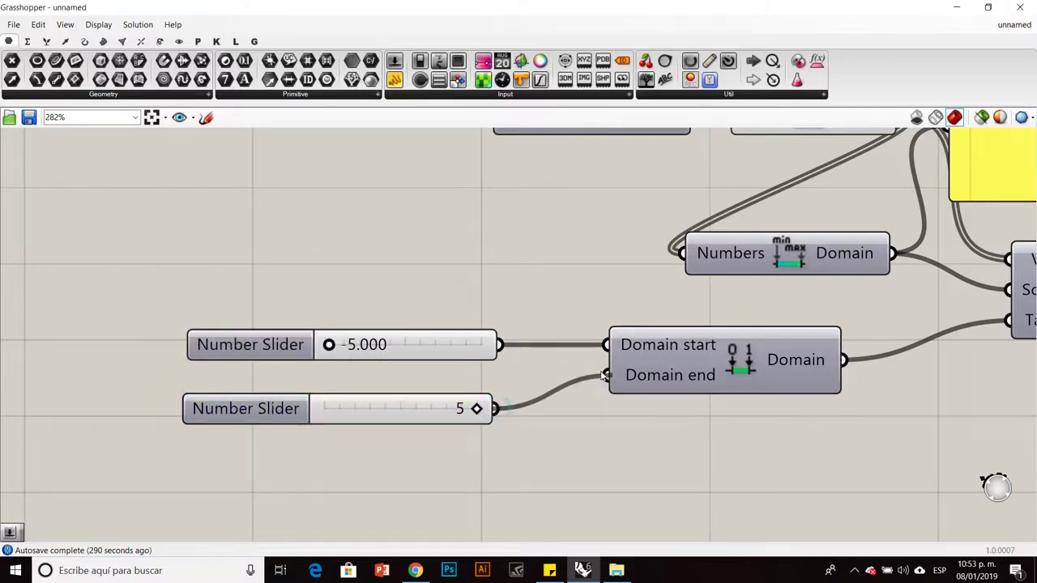
Check Remap Numbers' Mapped values in the existing Panel, and delete the Panel.
scroll(497, 408, "down", 2)
right_click_drag(805, 326, 472, 394)
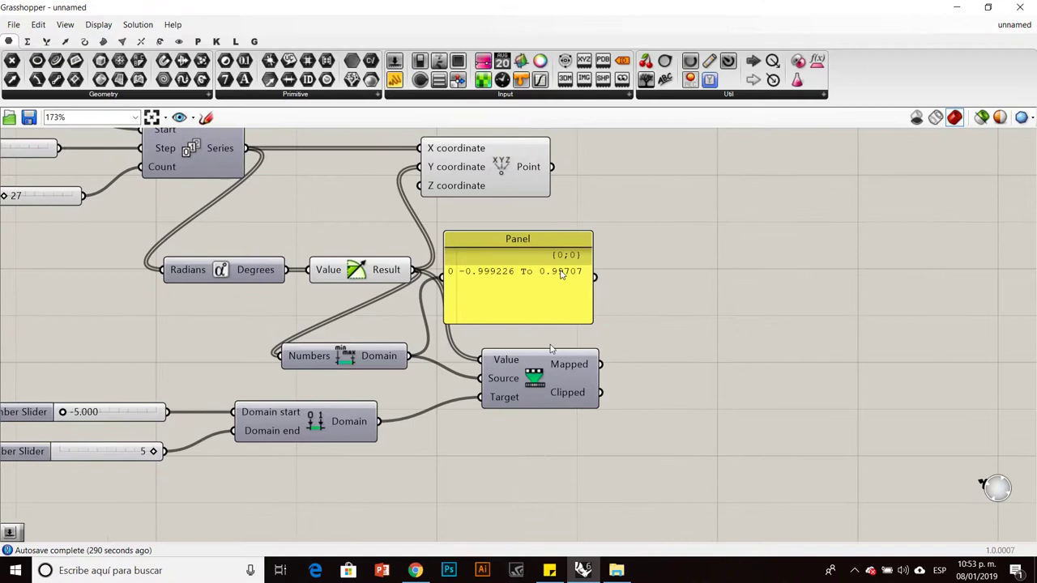
left_click_drag(541, 287, 642, 288)
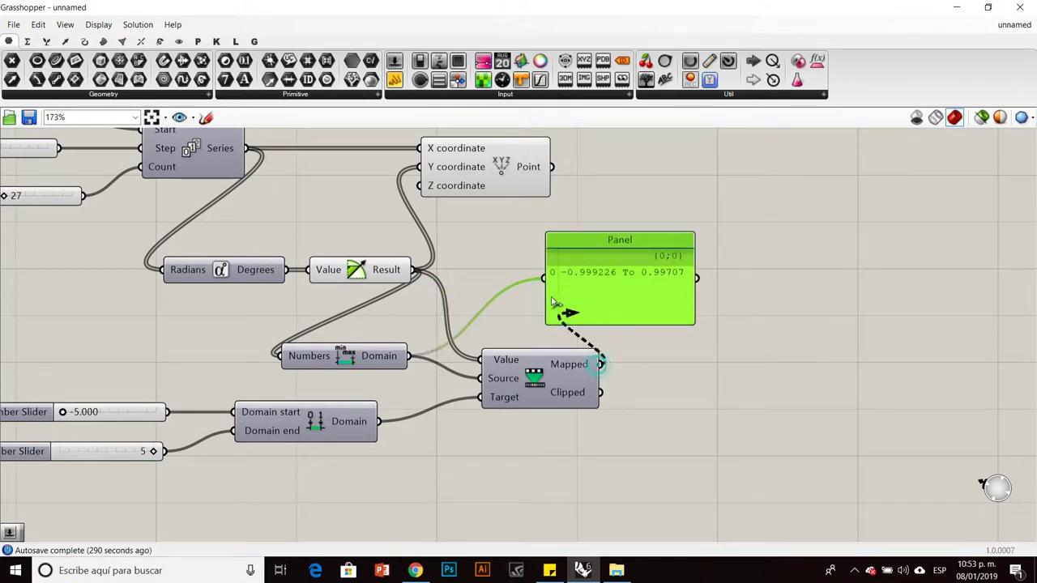
left_click_drag(601, 364, 544, 279)
left_click_drag(613, 320, 615, 430)
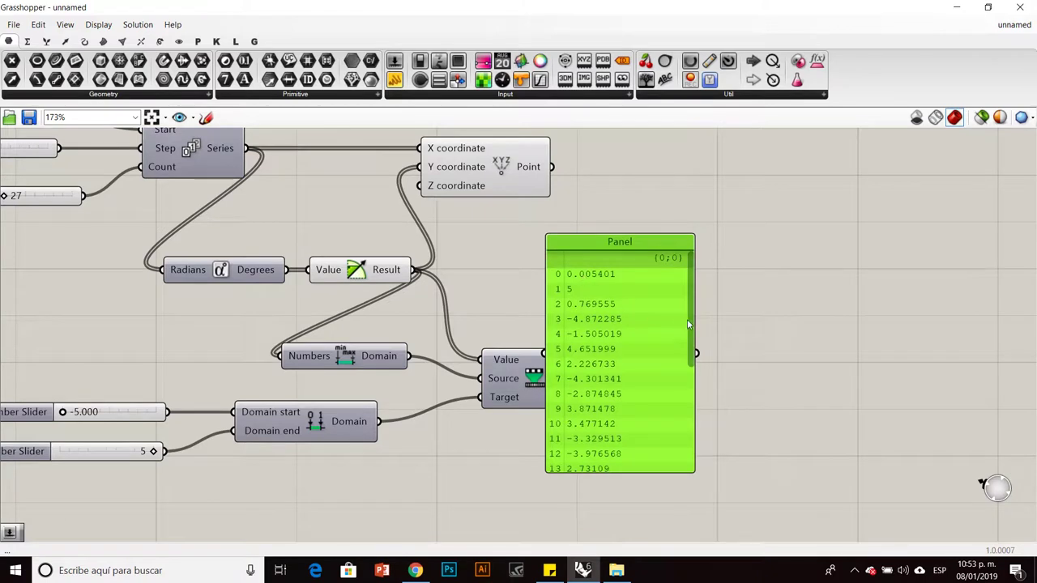
left_click_drag(691, 340, 691, 435)
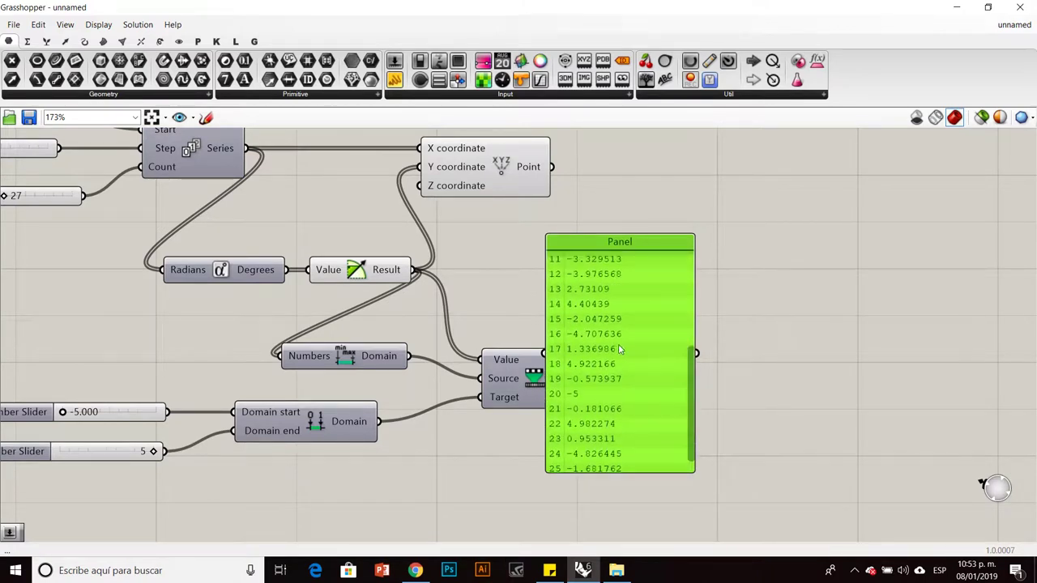
key("Delete")
Copy the Bounds component, feed it Remap Numbers' Mapped output and show its Domain in a new Panel.
left_click_drag(363, 348, 731, 306, "alt")
left_click_drag(601, 364, 649, 314)
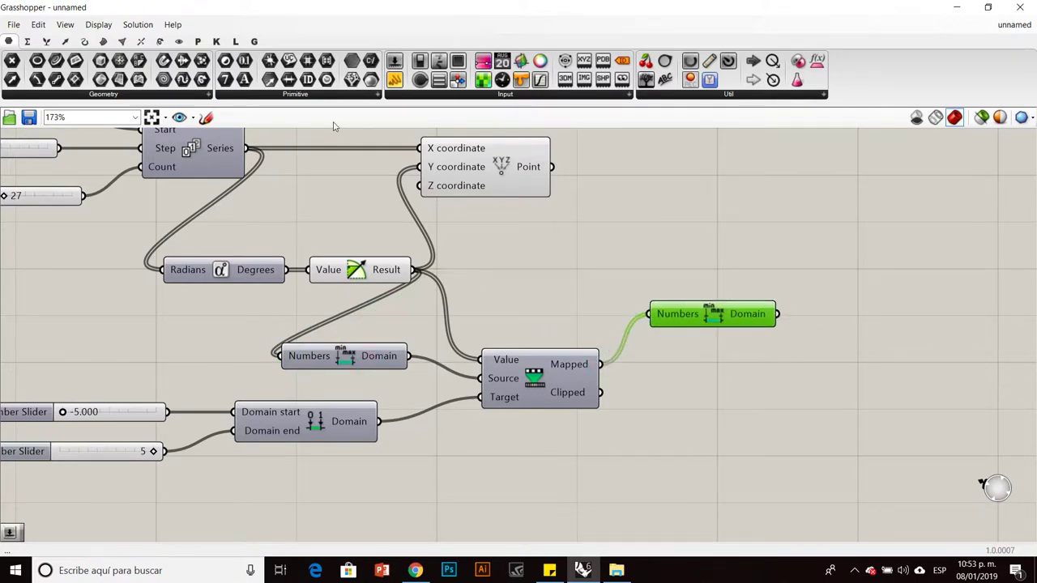
left_click_drag(391, 89, 786, 232)
left_click_drag(777, 314, 751, 255)
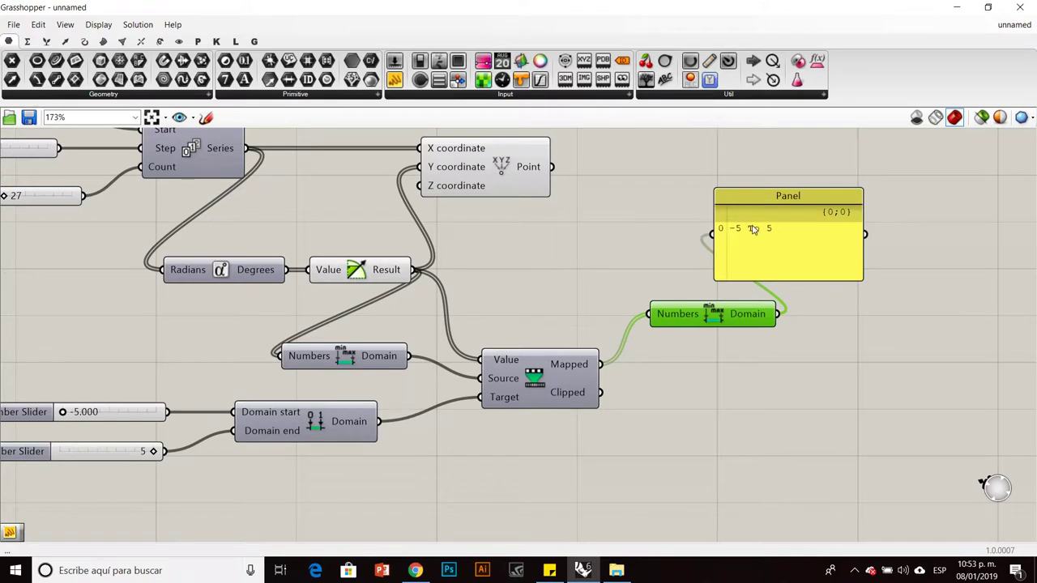
Delete the checking Panel and the copied Bounds component.
left_click(753, 229)
key("Delete")
left_click(745, 306)
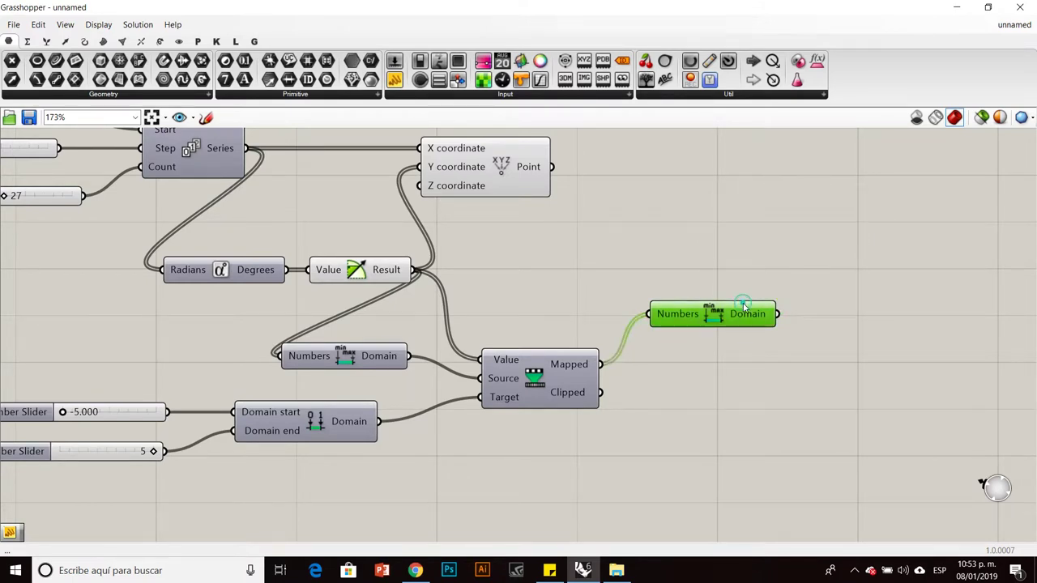
key("Delete")
Shrink the Grasshopper window to reveal the Rhino viewport and connect Remap Numbers' Mapped output to Construct Point's Y coordinate.
left_click_drag(602, 365, 502, 227)
left_click_drag(635, 9, 289, 101)
right_click_drag(491, 394, 305, 362)
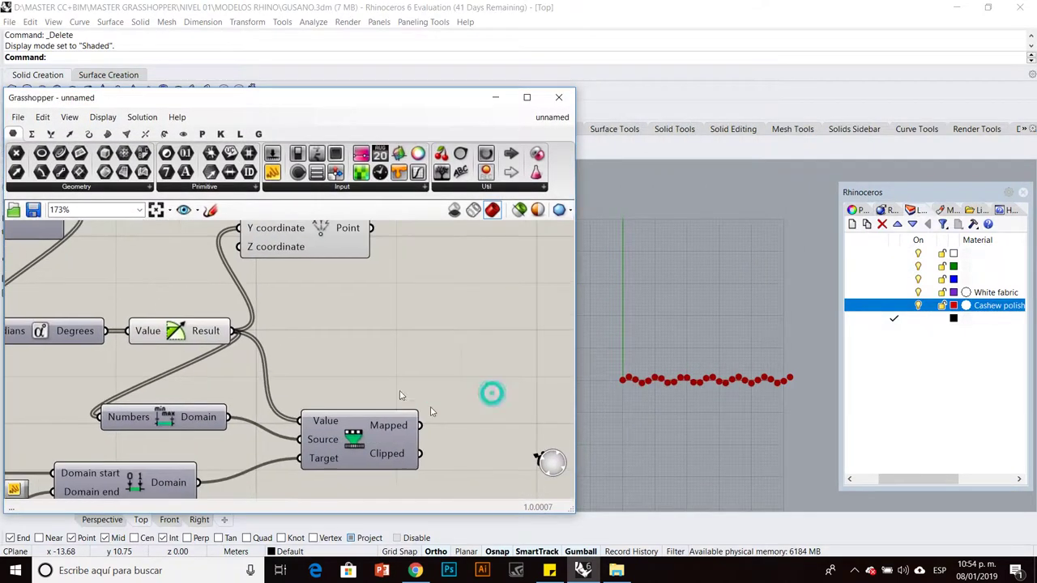
left_click_drag(421, 425, 239, 228)
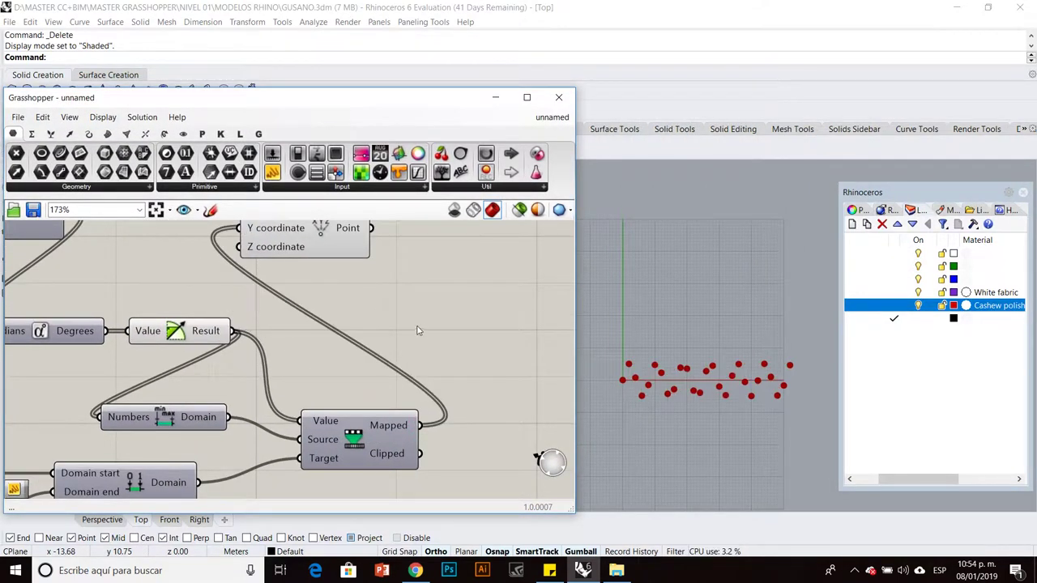
scroll(419, 326, "down", 5)
scroll(253, 428, "up", 6)
mouse_move(312, 380)
left_mouse_down()
mouse_move(350, 381)
mouse_move(312, 379)
left_mouse_up()
left_click_drag(461, 444, 512, 443)
scroll(362, 387, "down", 8)
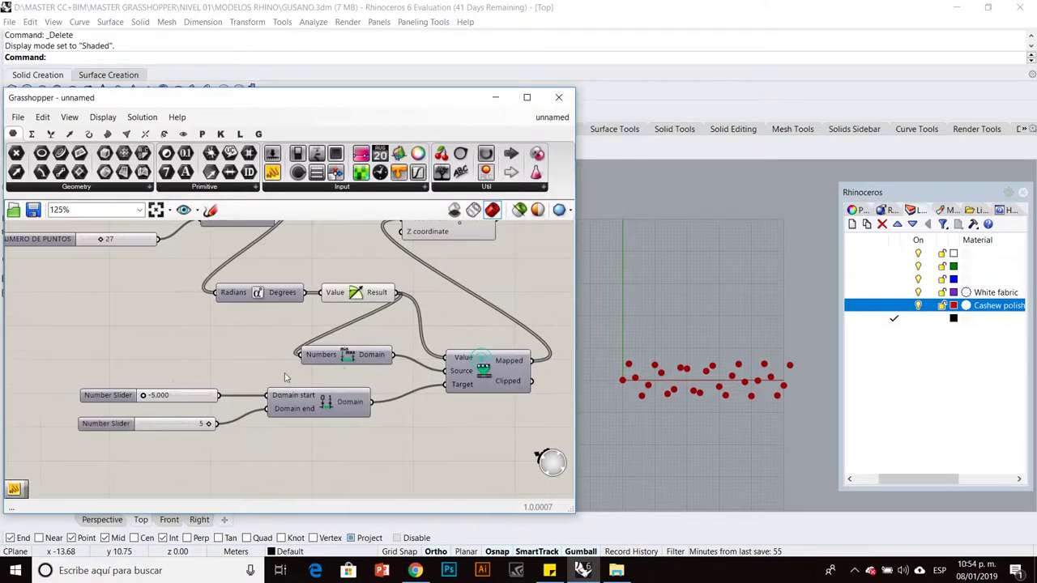
scroll(359, 370, "up", 3)
left_click(300, 347)
left_click_drag(339, 359, 342, 354)
left_click(366, 362)
left_click(308, 343)
left_click(407, 362)
Add a Move component after Construct Point and connect the Point output to its Geometry input.
double_click(422, 381)
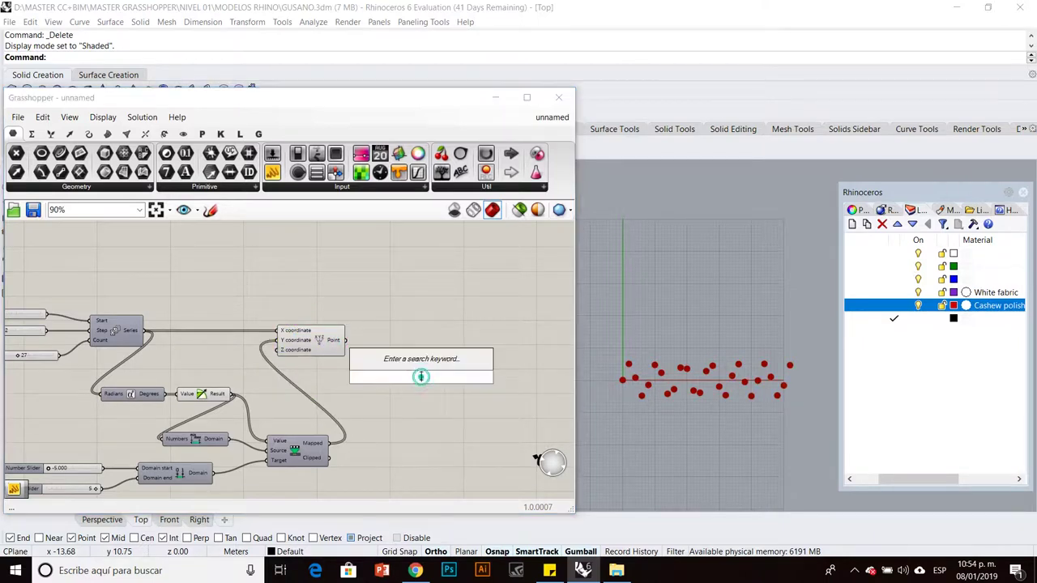
type("MOVE")
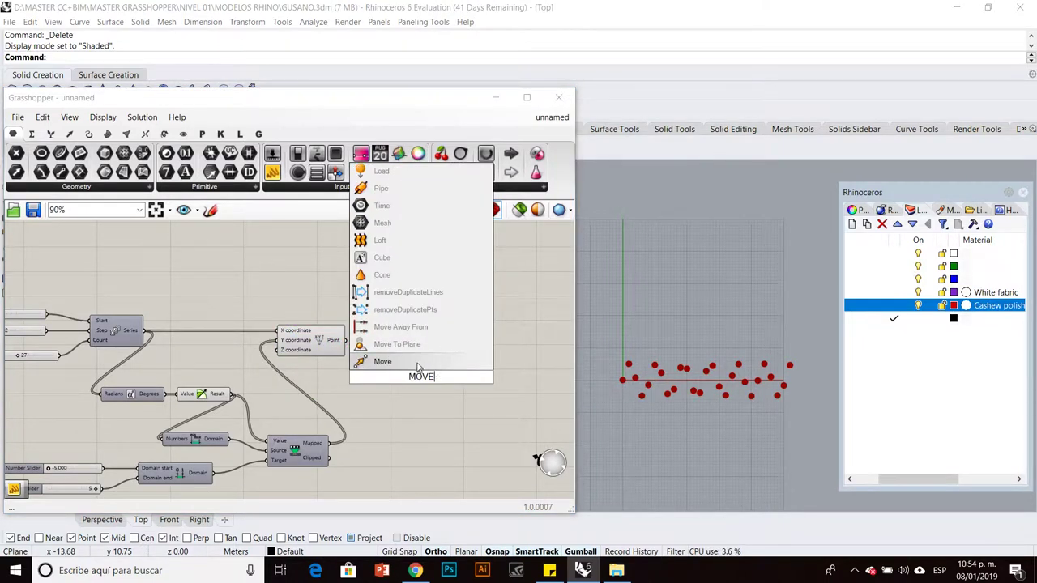
key("Return")
left_click_drag(412, 377, 445, 335)
scroll(347, 341, "up", 3)
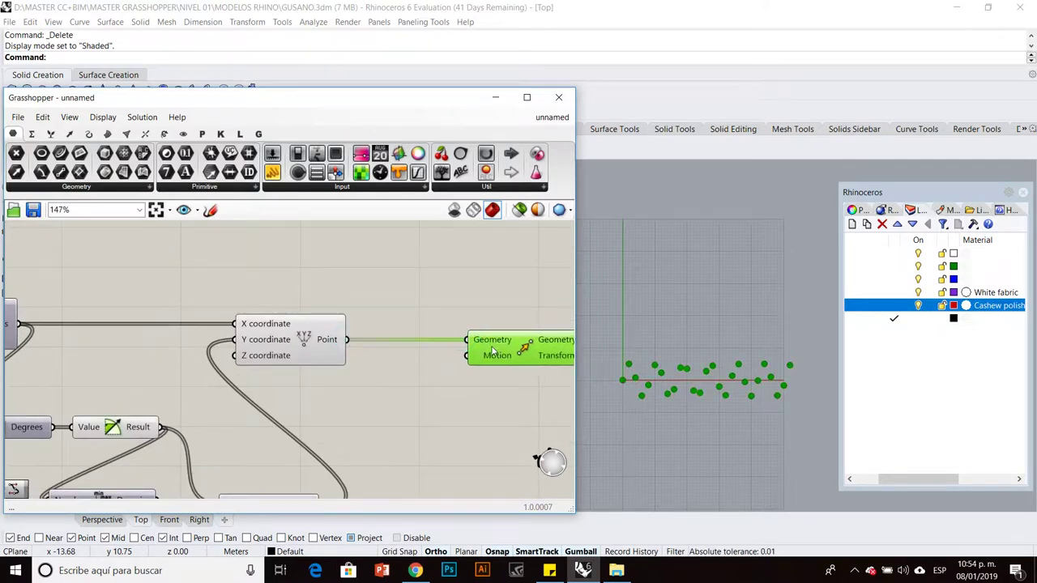
scroll(405, 353, "down", 3)
left_click(411, 358)
Add a Unit Y vector component below the Move component.
double_click(420, 386)
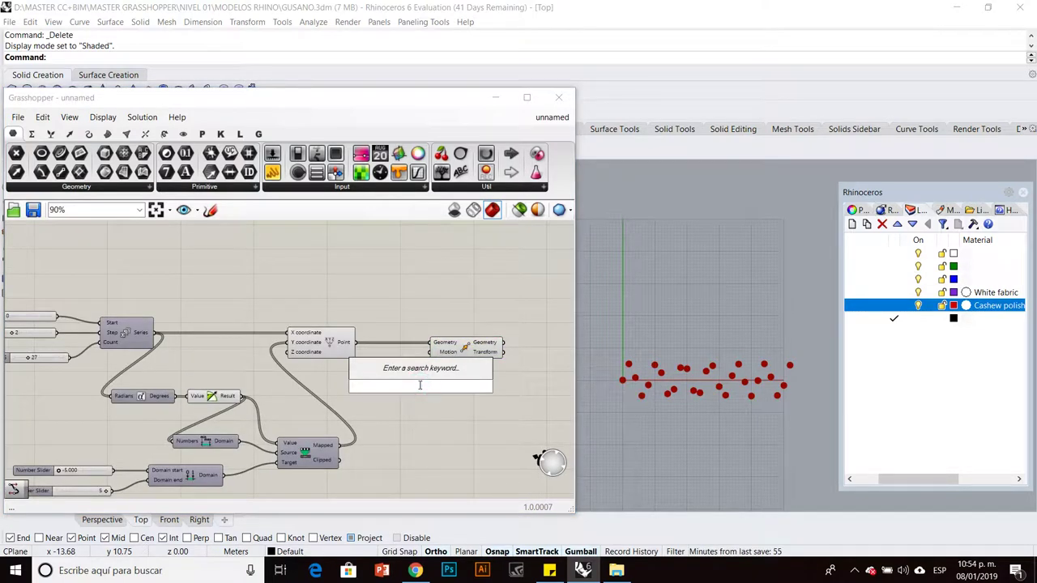
type("Y")
left_click(413, 374)
left_click_drag(420, 388, 444, 388)
left_click(376, 385)
scroll(418, 386, "up", 4)
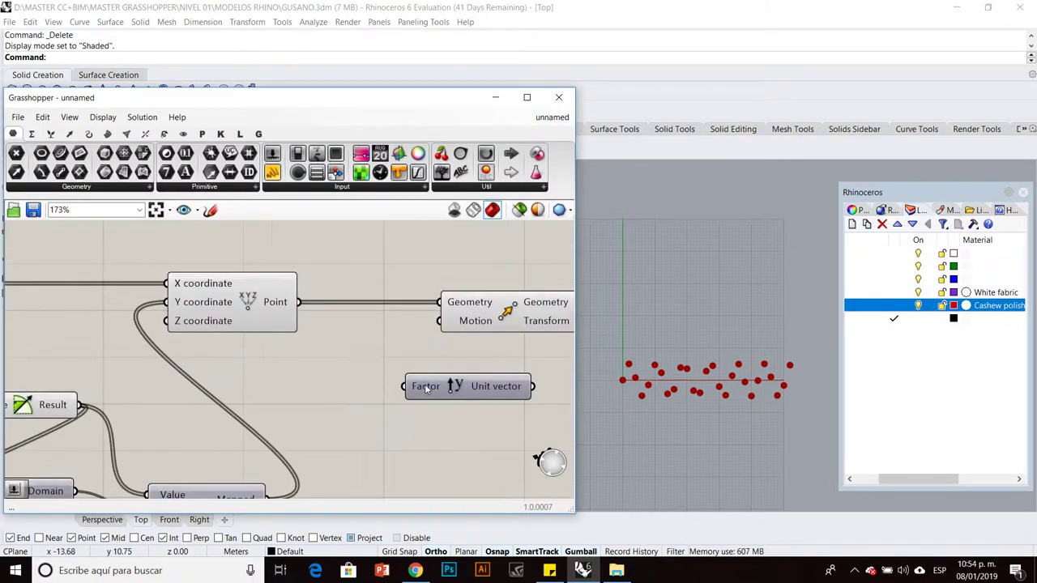
Add a Number Slider with value 10 ahead of Unit Y, name it ANCHO and set its rounding to R.
double_click(351, 372)
type("10")
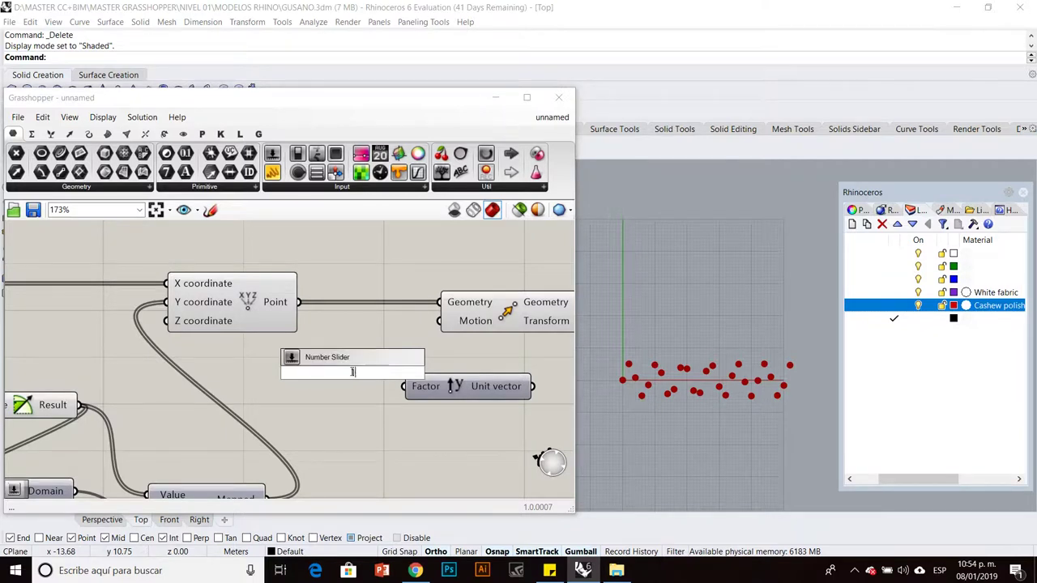
key("Return")
double_click(320, 371)
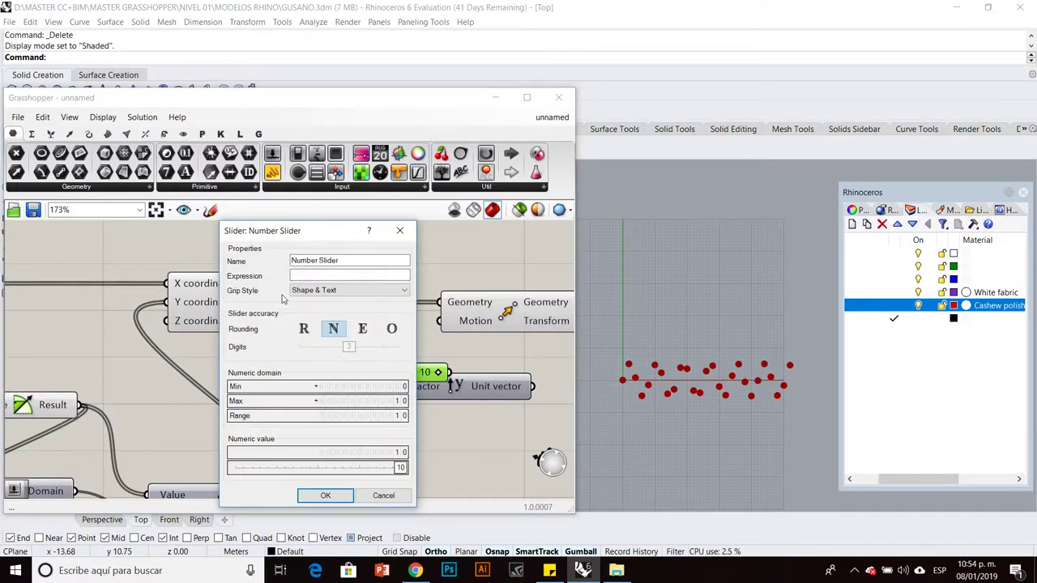
left_click_drag(352, 261, 295, 253)
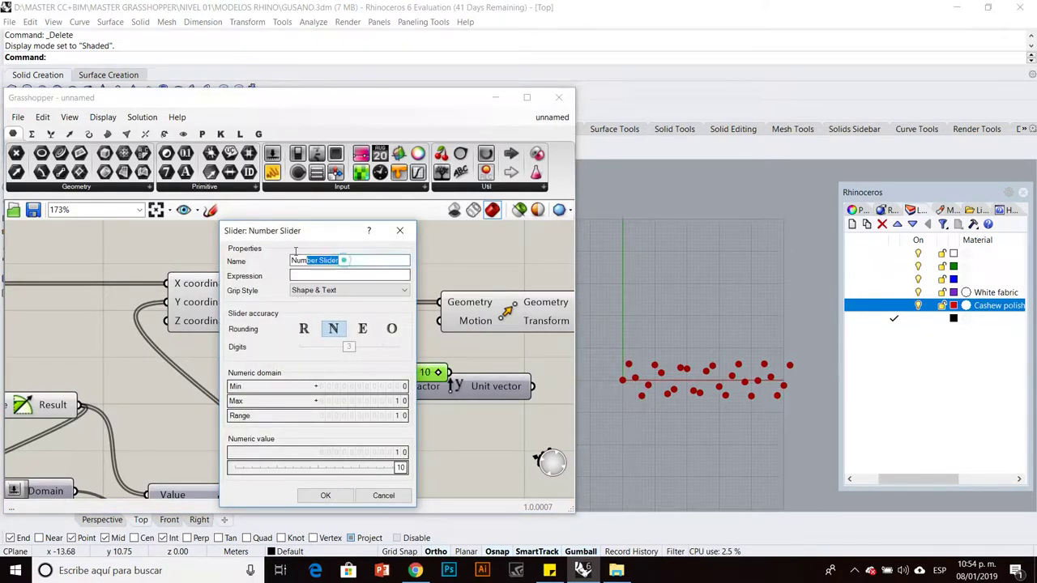
type("ANCHO")
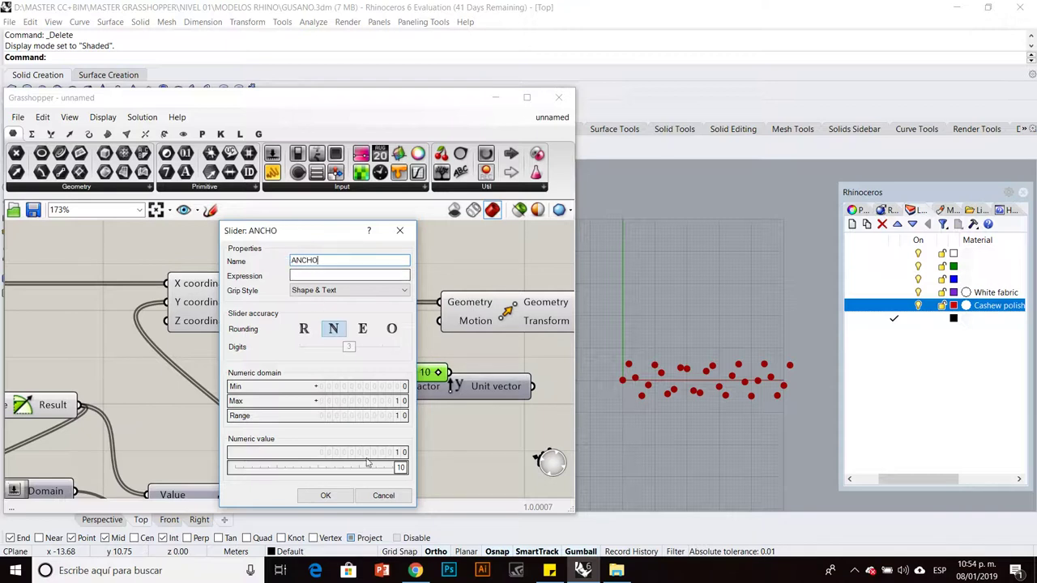
left_click(325, 495)
double_click(281, 373)
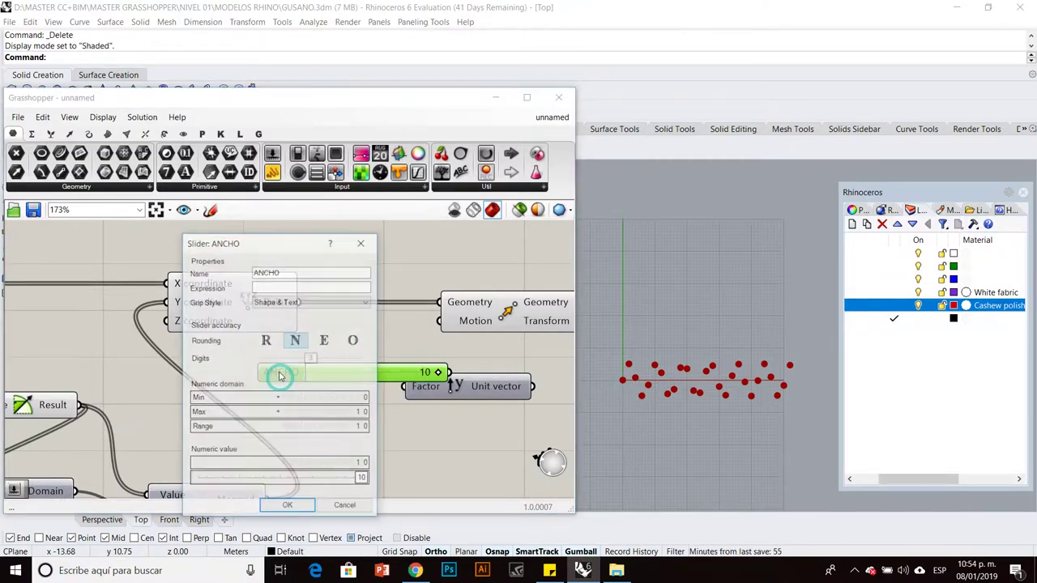
left_click(266, 340)
left_click(288, 506)
Connect the ANCHO slider to Unit Y's Factor input and the Unit vector output to Move's Motion input.
scroll(340, 401, "down", 2)
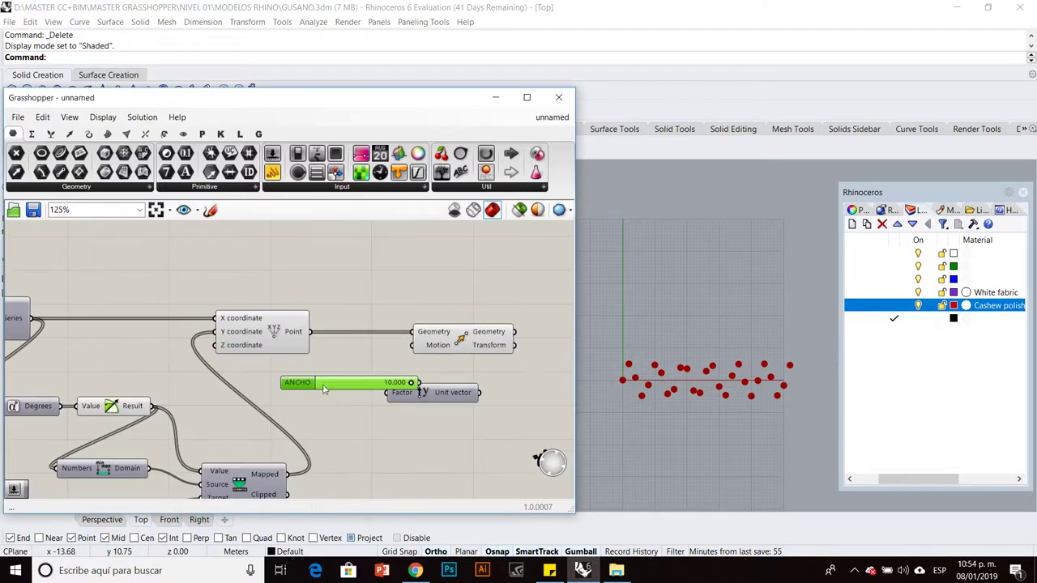
left_click_drag(378, 394, 470, 389)
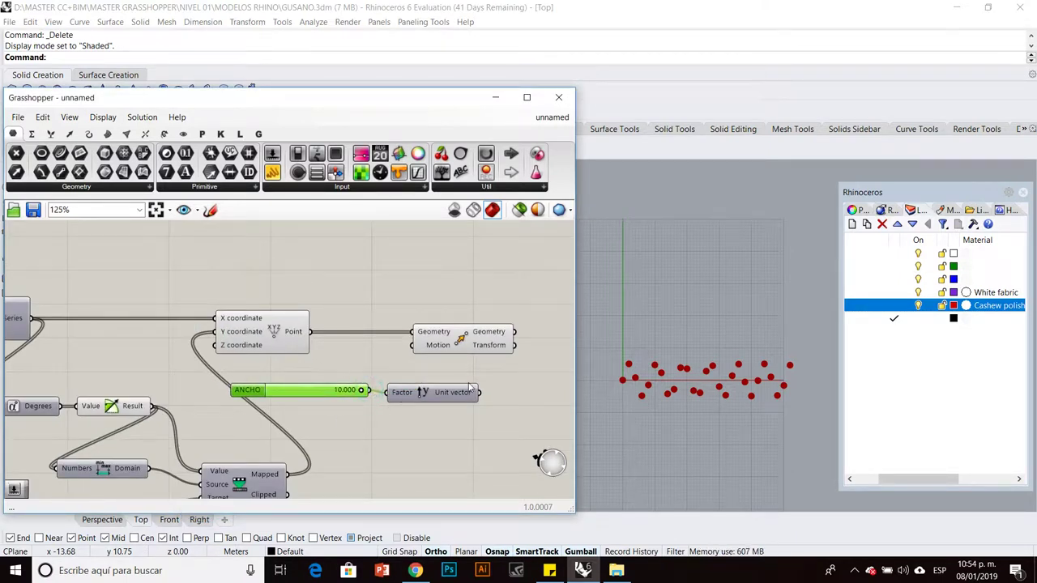
scroll(356, 385, "up", 2)
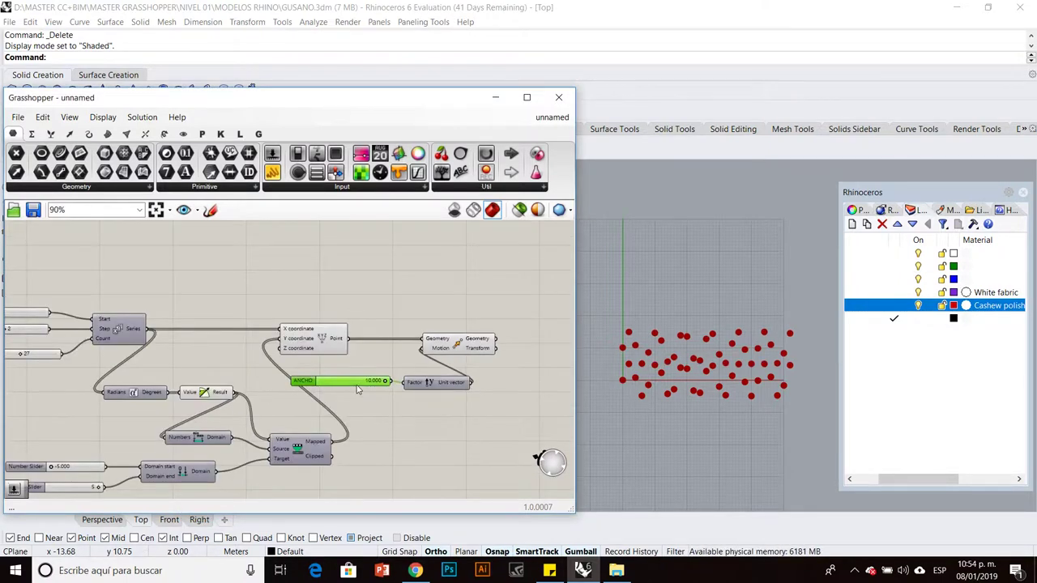
Replace the ANCHO slider with a new Number Slider of value 20 connected to Unit Y's Factor input.
double_click(383, 438)
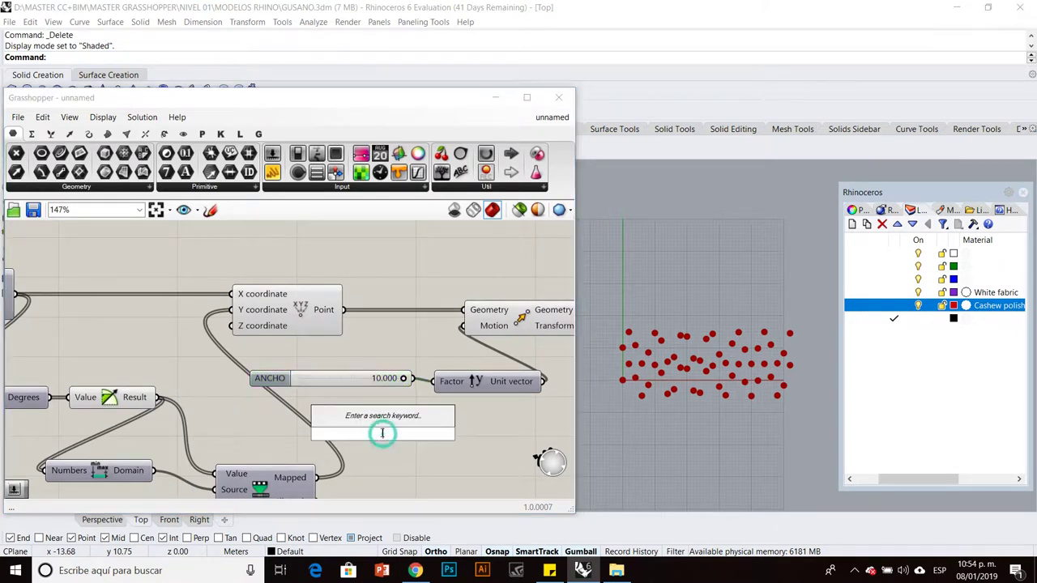
type("20")
key("Return")
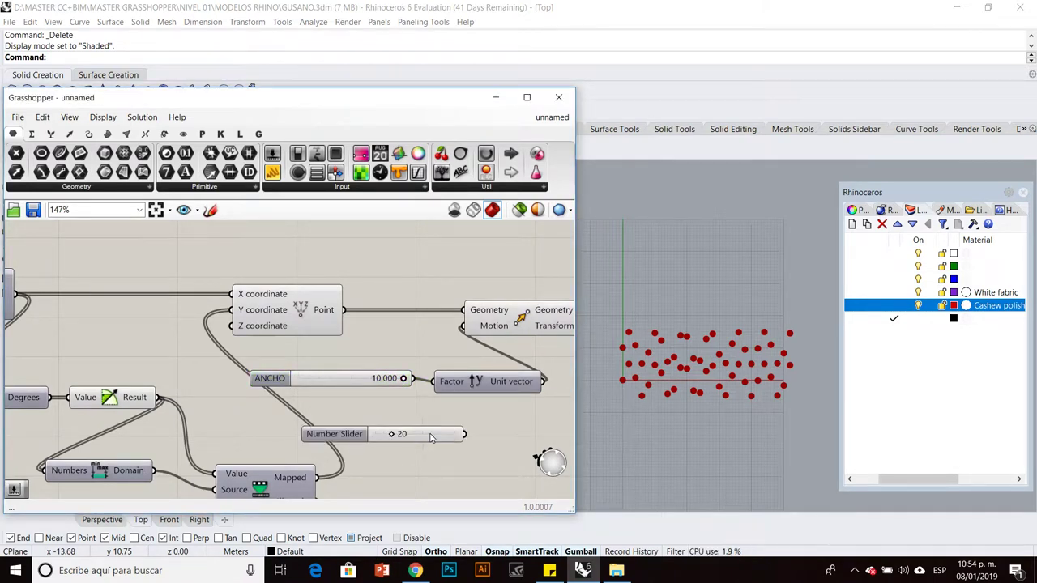
left_click_drag(430, 387, 432, 383)
left_click_drag(392, 435, 391, 436)
left_click(283, 384)
key("Delete")
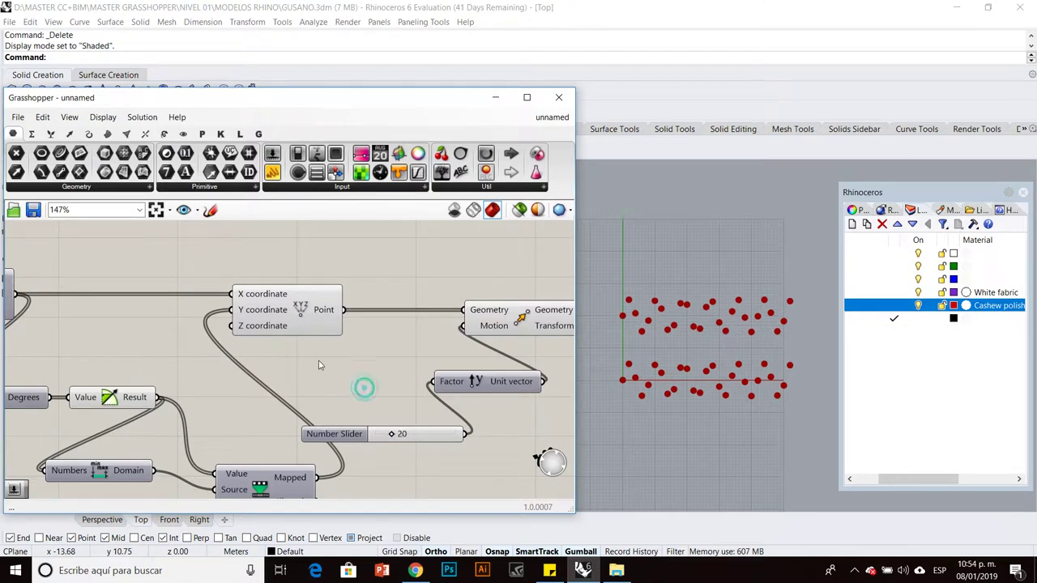
Add a two-point Line component after the Move component.
scroll(319, 365, "down", 4)
left_click_drag(350, 332, 396, 336)
left_click(408, 361)
scroll(418, 347, "up", 4)
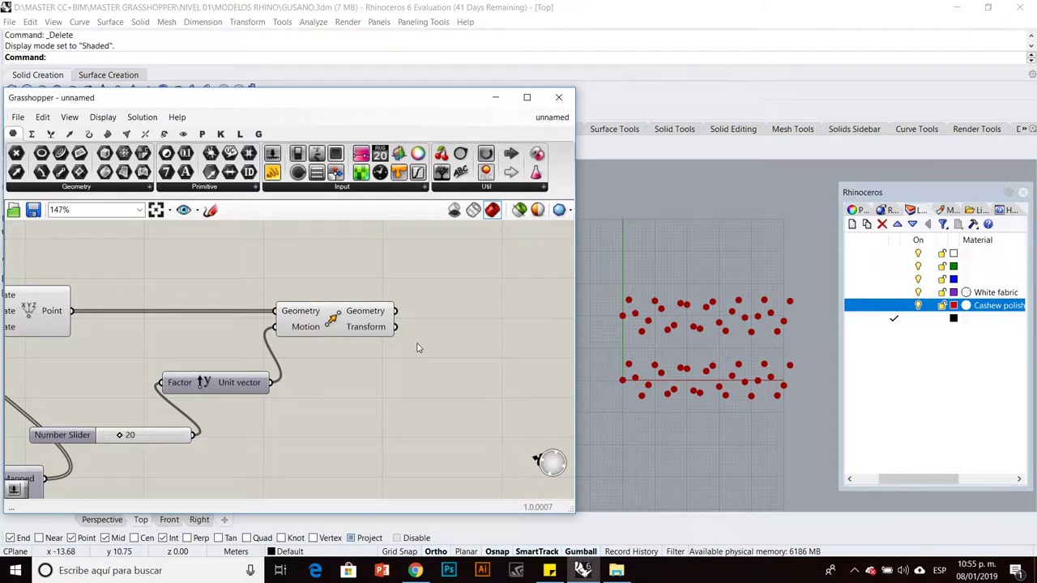
double_click(460, 367)
type("LINE")
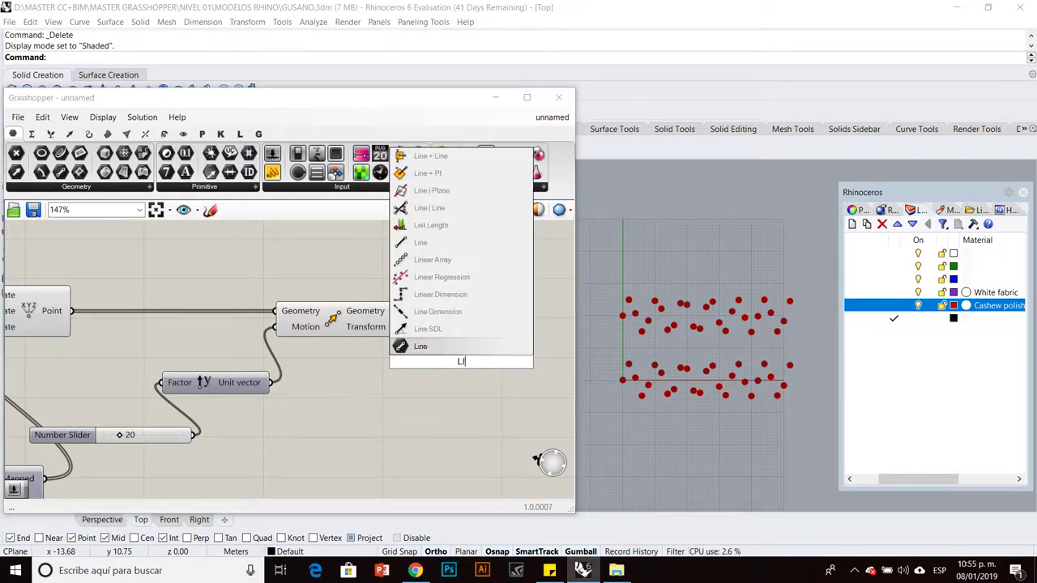
left_click(458, 349)
left_click_drag(458, 350, 469, 329)
Connect the Point output to Line's Start Point and Move's Geometry output to End Point, placing Line above and beyond Move.
scroll(478, 347, "down", 3)
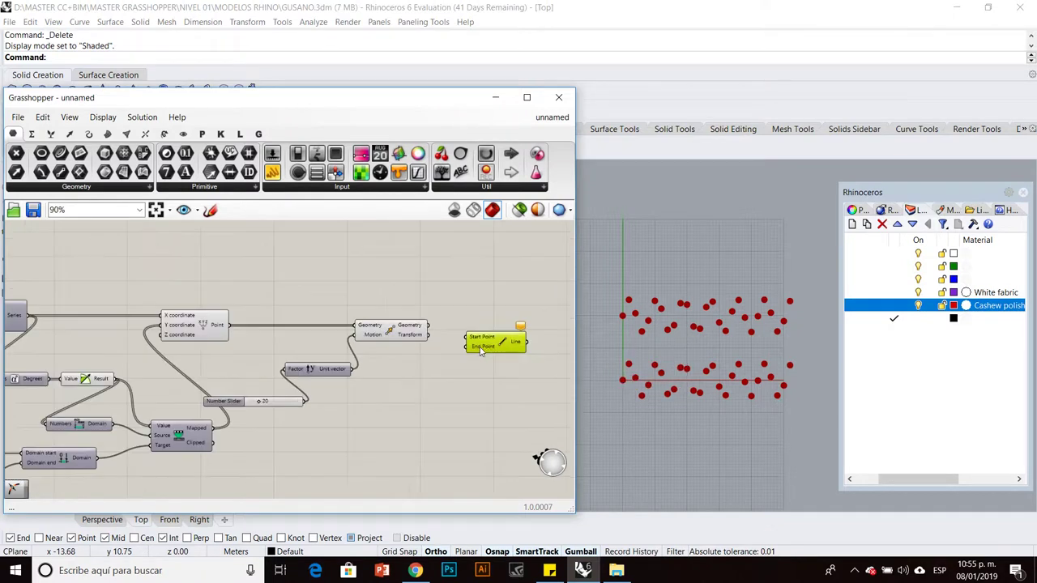
left_click(222, 325)
left_click_drag(221, 325, 448, 287)
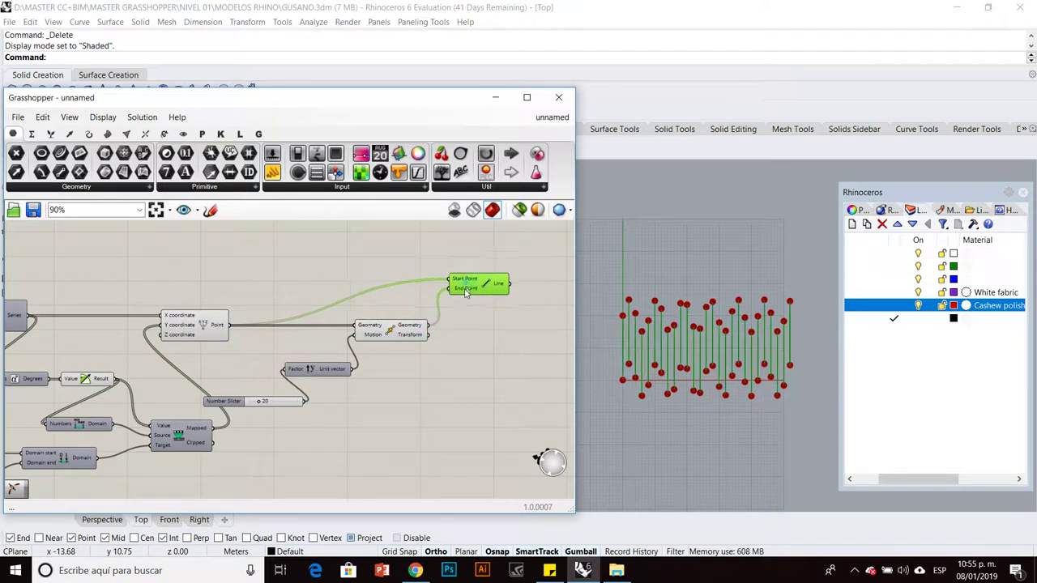
left_click(466, 330)
Move the Grasshopper window lower to uncover the Rhino viewport, and maximize the Perspective view in place of Top.
left_click_drag(383, 96, 335, 230)
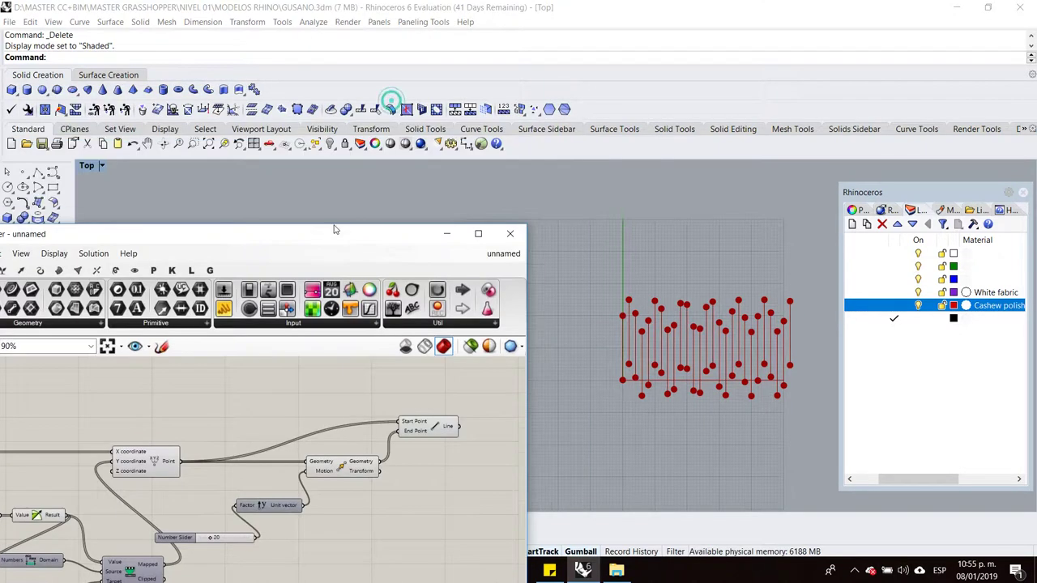
left_click(101, 166)
double_click(87, 166)
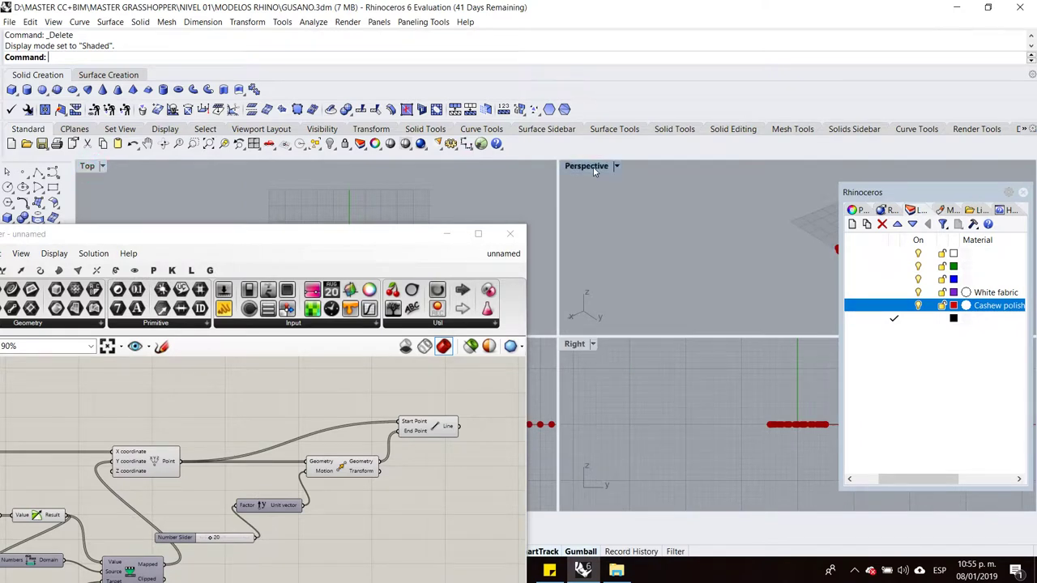
double_click(594, 167)
Examine the lines joining both point rows in perspective and the overall layout of the definition.
scroll(658, 336, "up", 5)
right_click_drag(340, 431, 291, 430)
left_click_drag(392, 440, 397, 433)
left_click(397, 433)
scroll(397, 433, "down", 5)
scroll(641, 356, "down", 3)
scroll(661, 362, "up", 4)
right_click_drag(679, 428, 637, 426)
scroll(635, 429, "up", 2)
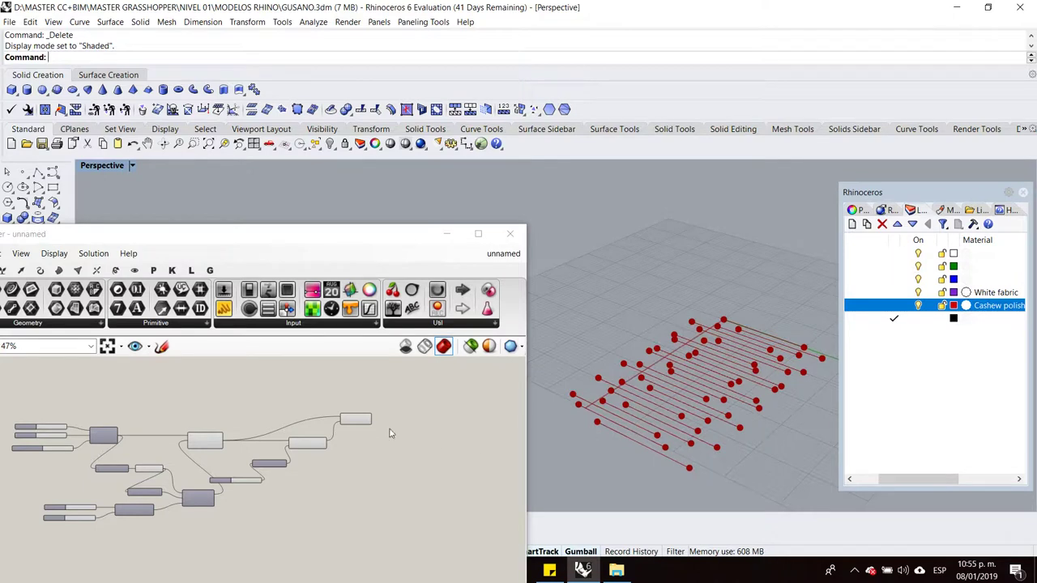
scroll(389, 434, "up", 5)
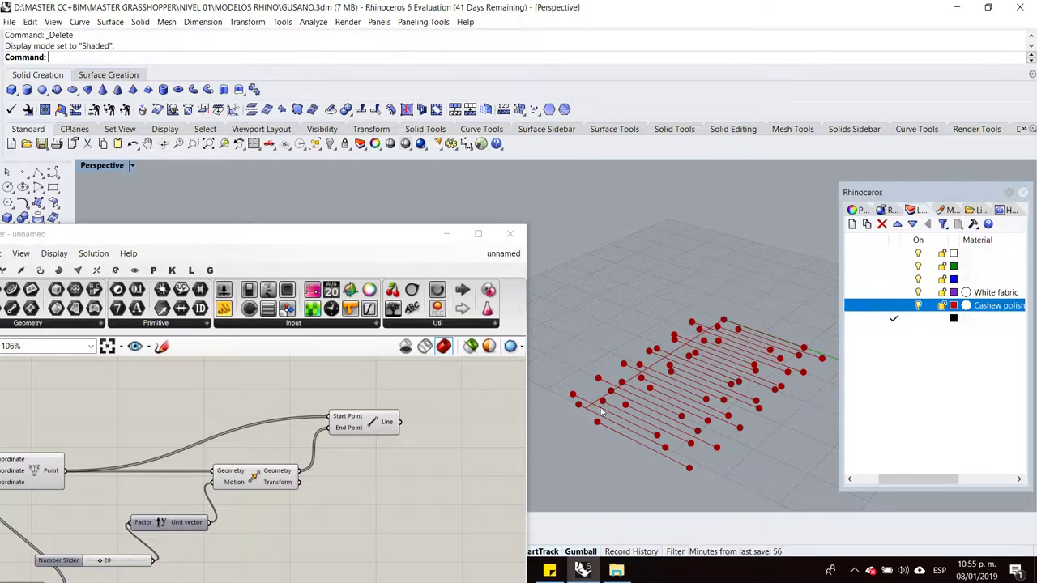
scroll(454, 429, "down", 3)
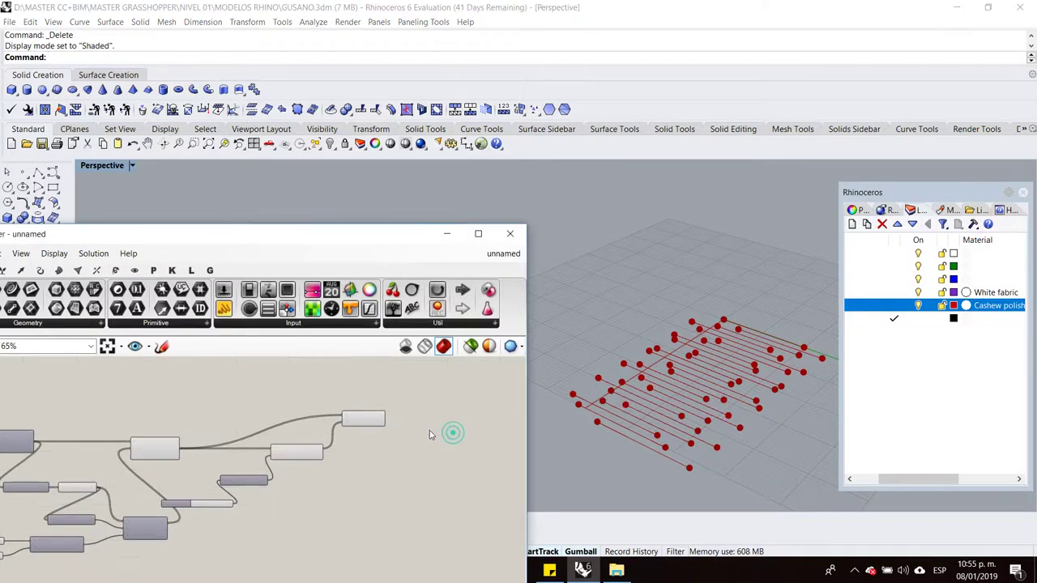
Add a Point On Curve component at 0.500 after Line and connect the Line output to its input.
scroll(397, 435, "up", 3)
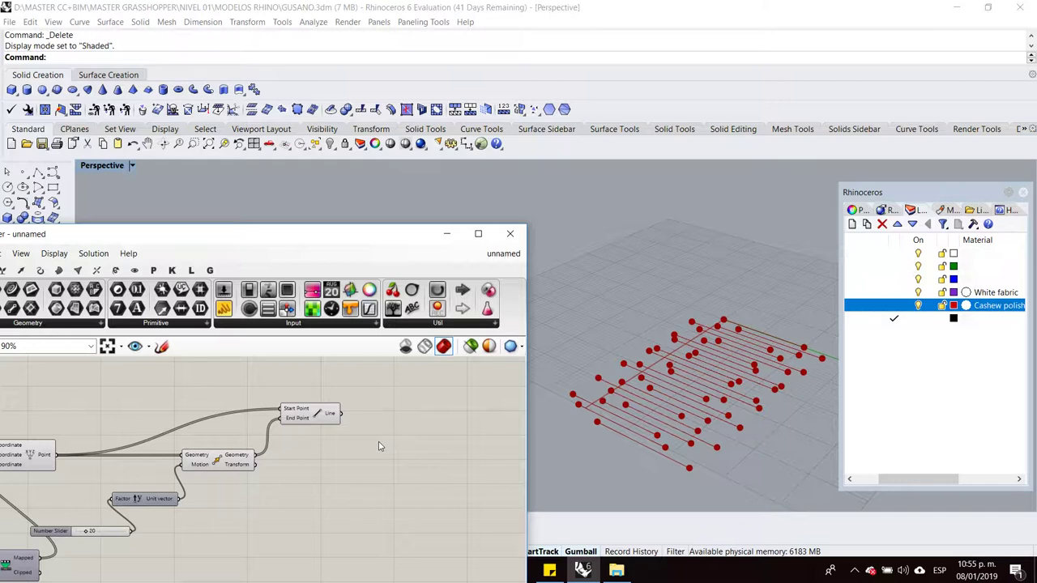
double_click(378, 442)
type("POIN")
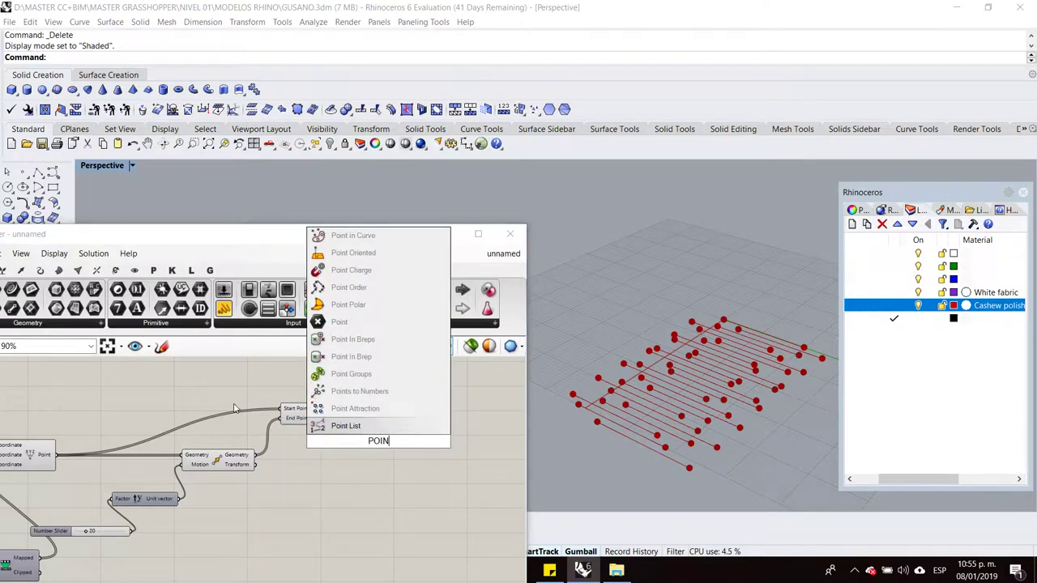
type("T ON CURVE")
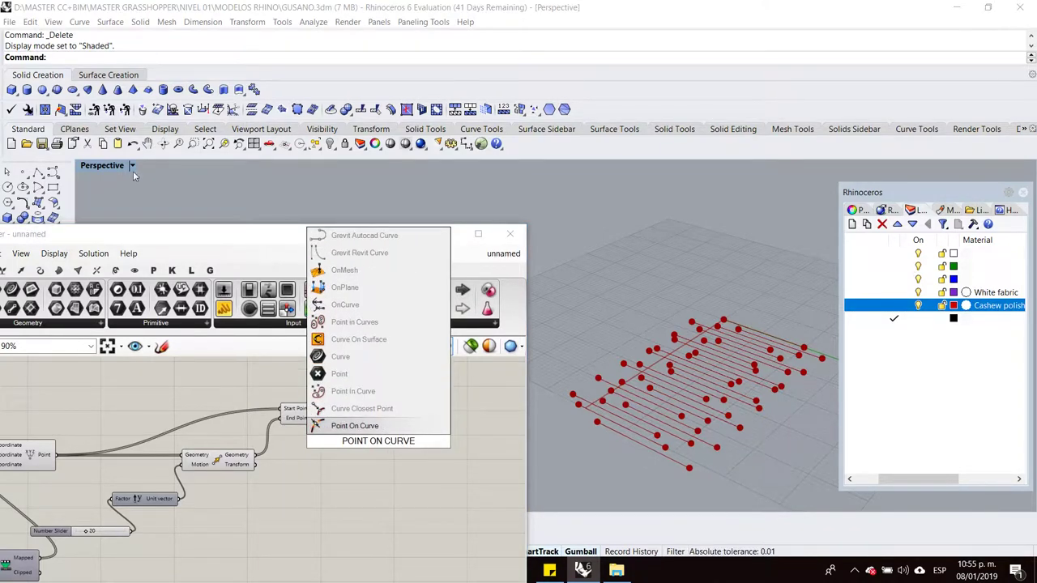
left_click(403, 426)
scroll(327, 454, "up", 3)
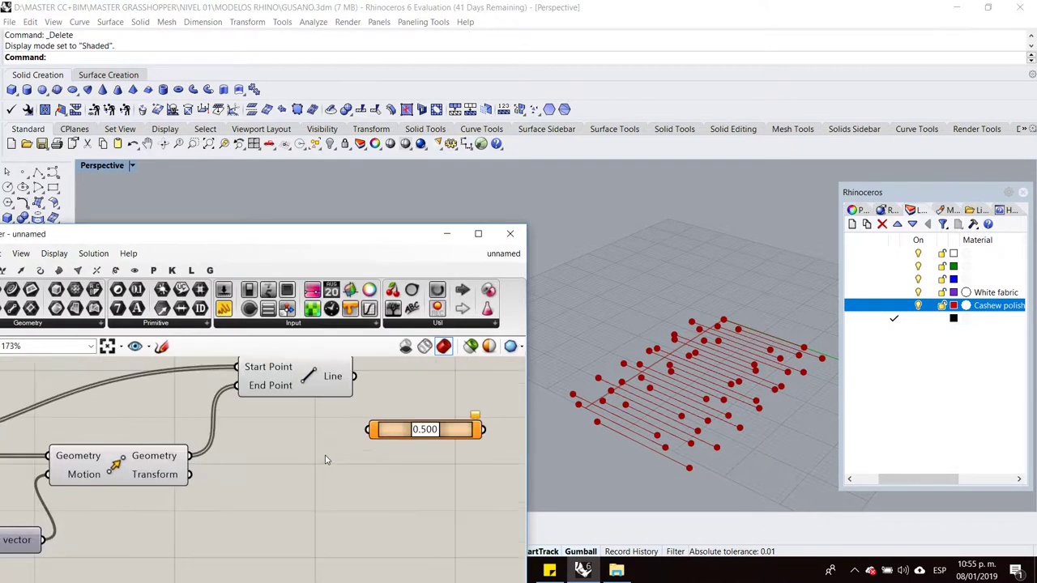
left_click_drag(363, 421, 370, 429)
right_click_drag(455, 453, 384, 449)
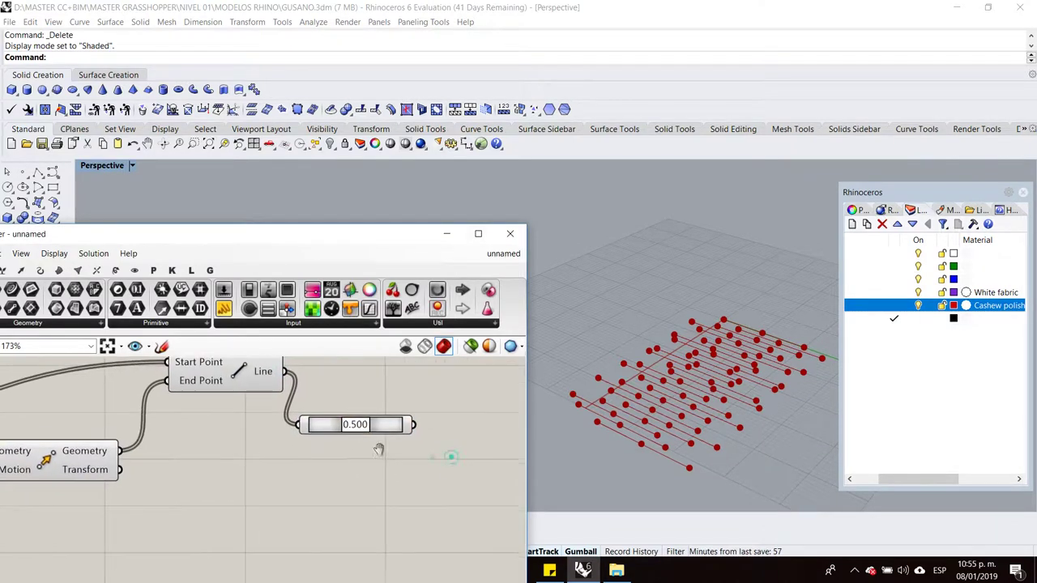
Turn off the preview of the Construct Point and Move components, leaving only the lines and their midpoints displayed.
scroll(276, 409, "down", 3)
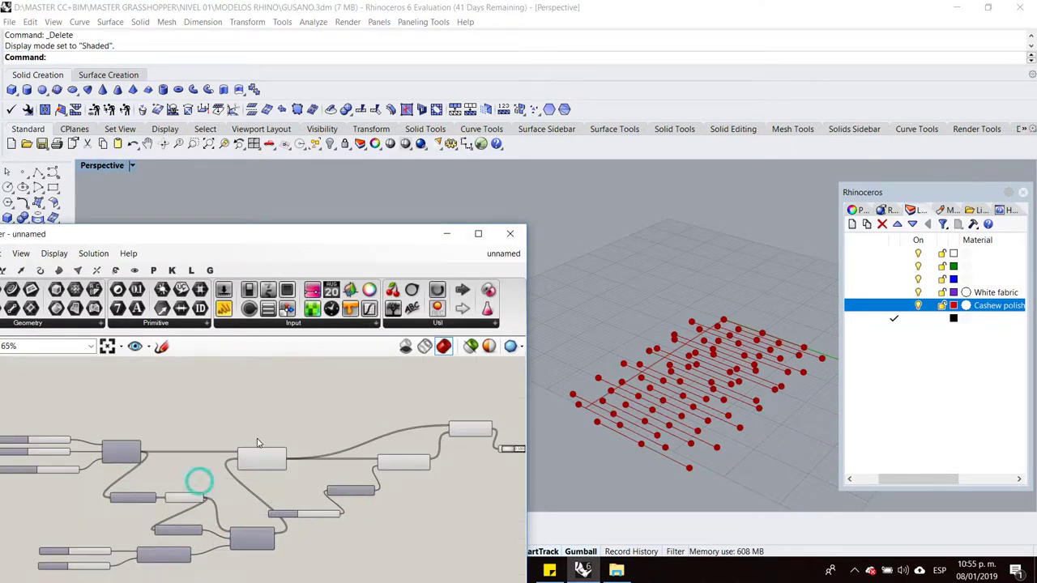
scroll(291, 455, "down", 3)
left_click(346, 428)
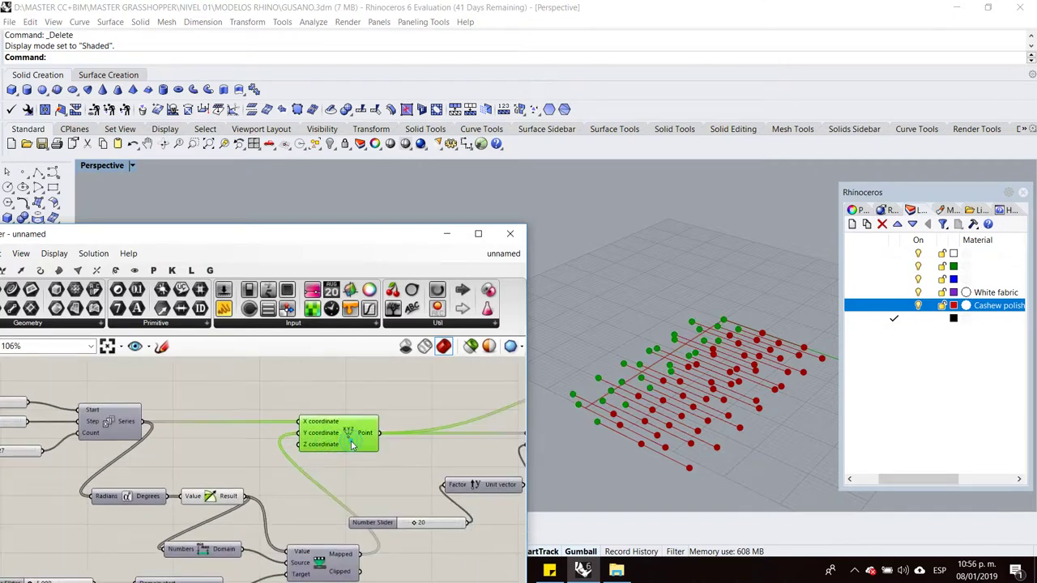
middle_click(359, 377)
left_click(402, 400)
scroll(373, 441, "up", 3)
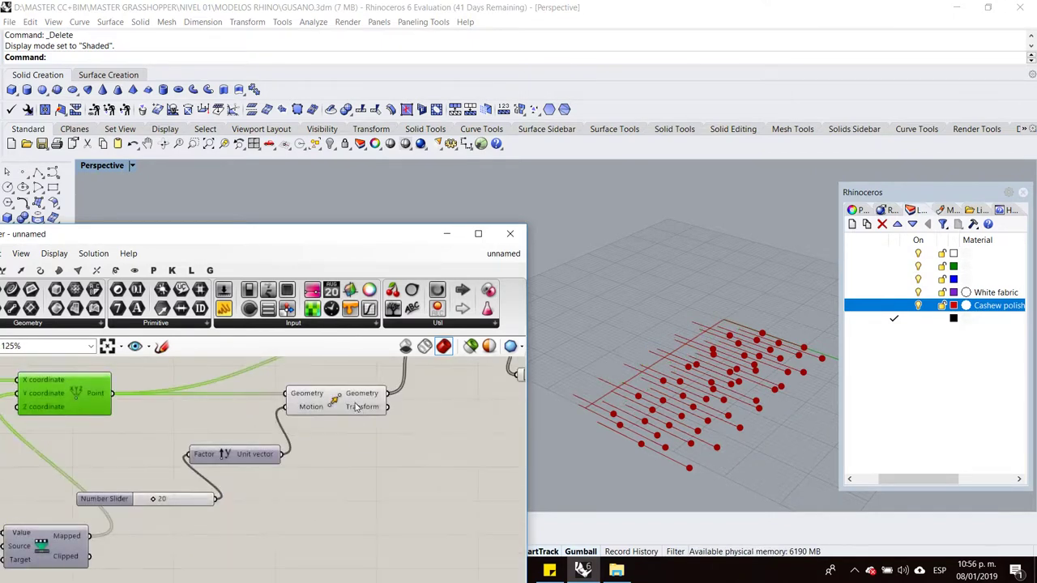
left_click(354, 402)
middle_click(354, 403)
scroll(387, 509, "down", 3)
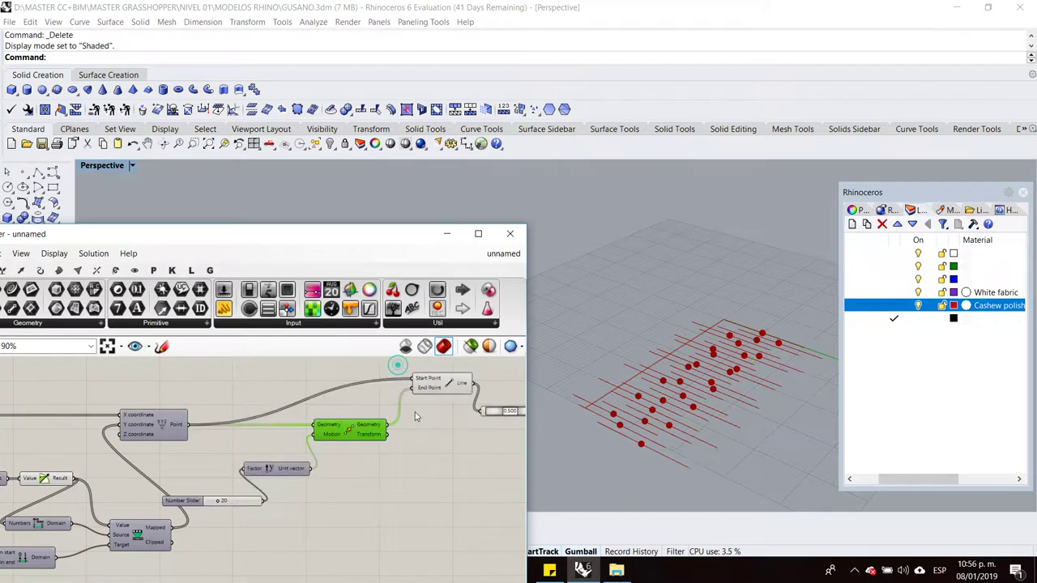
Examine the midpoints along the lines in a maximized Top view.
scroll(407, 438, "up", 3)
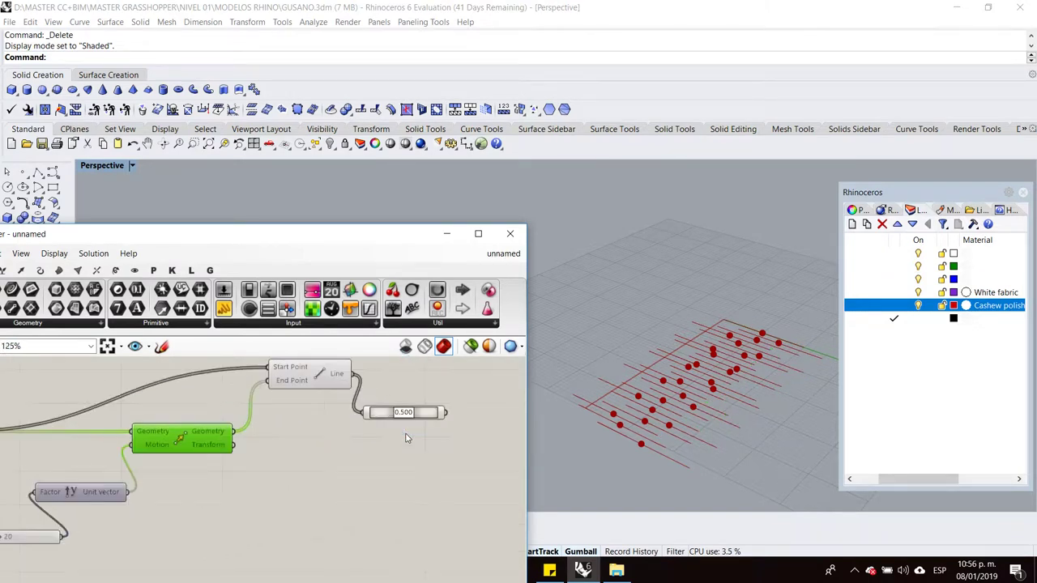
double_click(98, 165)
double_click(88, 165)
scroll(707, 355, "up", 3)
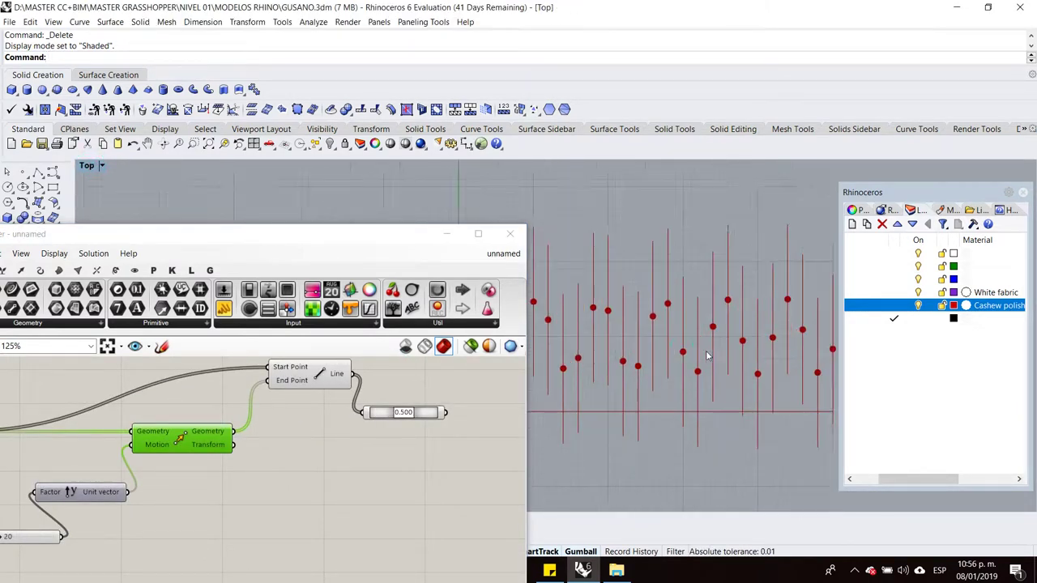
scroll(489, 399, "up", 2)
scroll(679, 362, "down", 2)
scroll(606, 327, "up", 4)
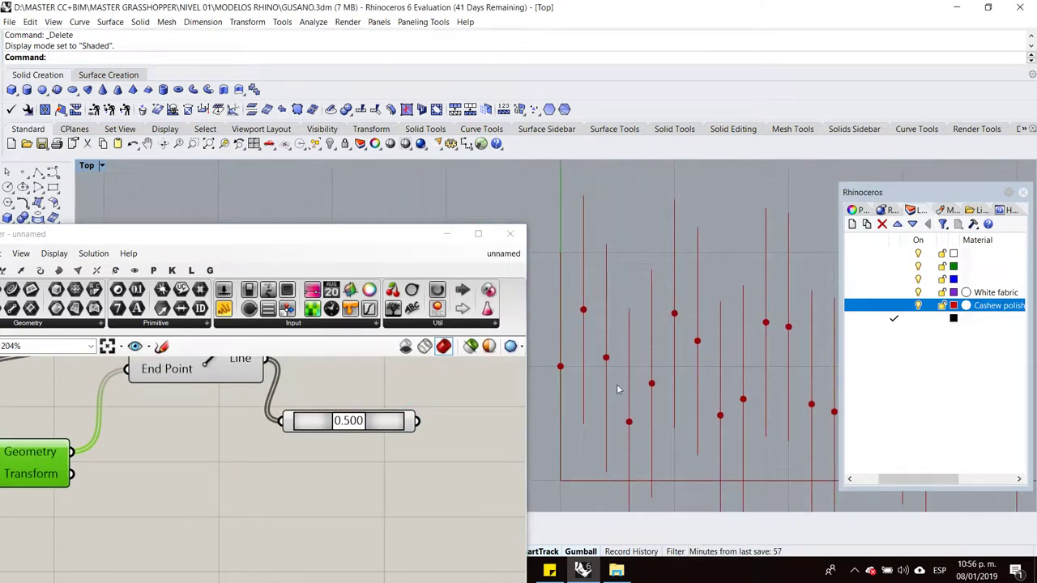
scroll(636, 412, "down", 3)
scroll(689, 366, "up", 3)
scroll(652, 401, "down", 3)
scroll(651, 312, "up", 4)
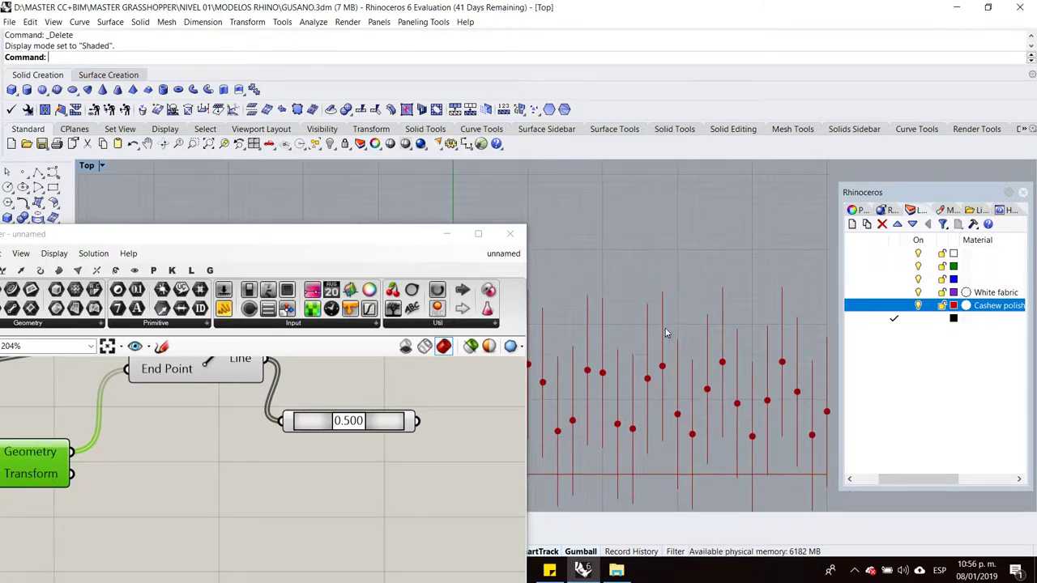
scroll(665, 328, "up", 2)
scroll(637, 417, "down", 5)
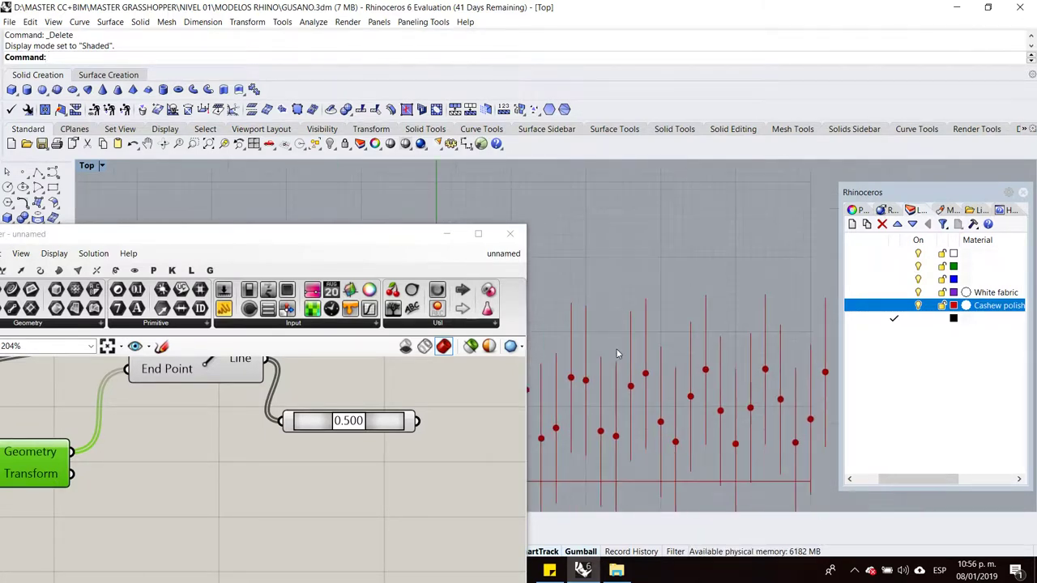
scroll(359, 421, "down", 3)
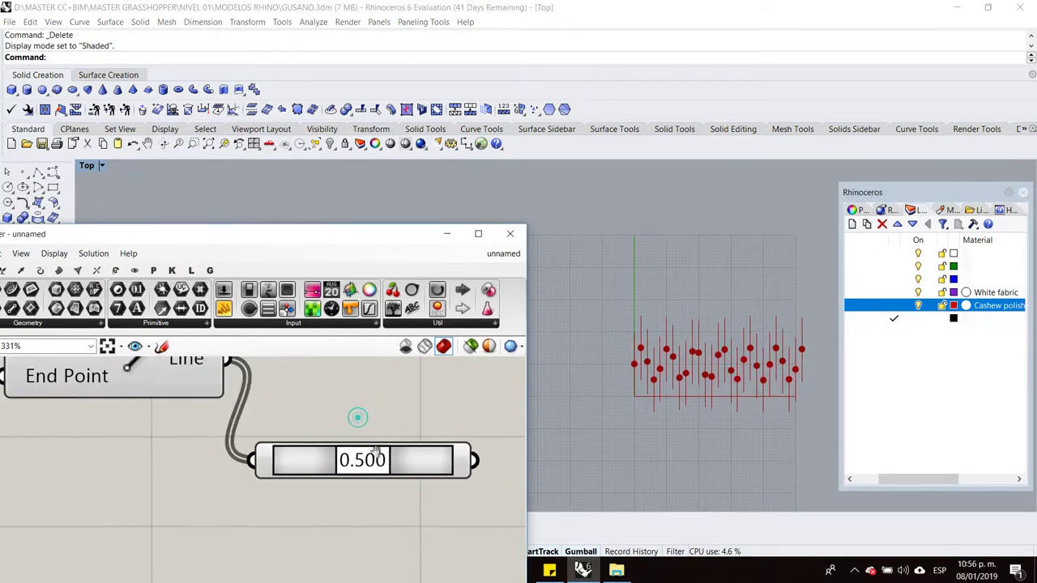
Group the Point On Curve component and align it in a straight row with the Line component.
mouse_move(370, 455)
left_mouse_down()
mouse_move(354, 459)
mouse_move(409, 459)
mouse_move(360, 461)
mouse_move(398, 461)
mouse_move(375, 464)
left_mouse_up()
scroll(376, 478, "down", 3)
left_click_drag(411, 500, 304, 444)
right_click(363, 450)
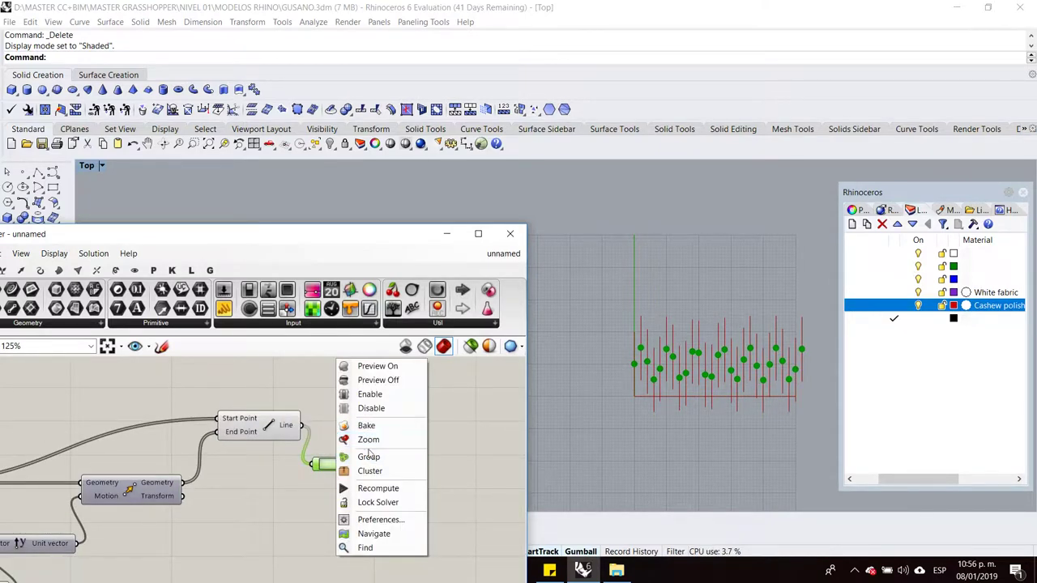
left_click(368, 457)
left_click_drag(350, 459, 368, 424)
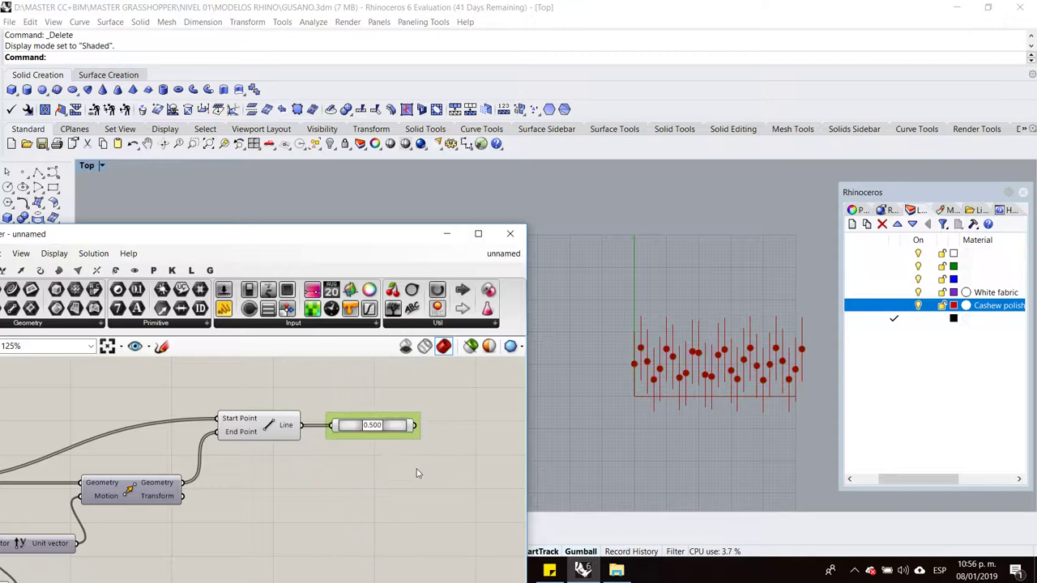
Turn the preview of the Construct Point and Move components back on.
scroll(417, 470, "down", 5)
scroll(266, 473, "up", 4)
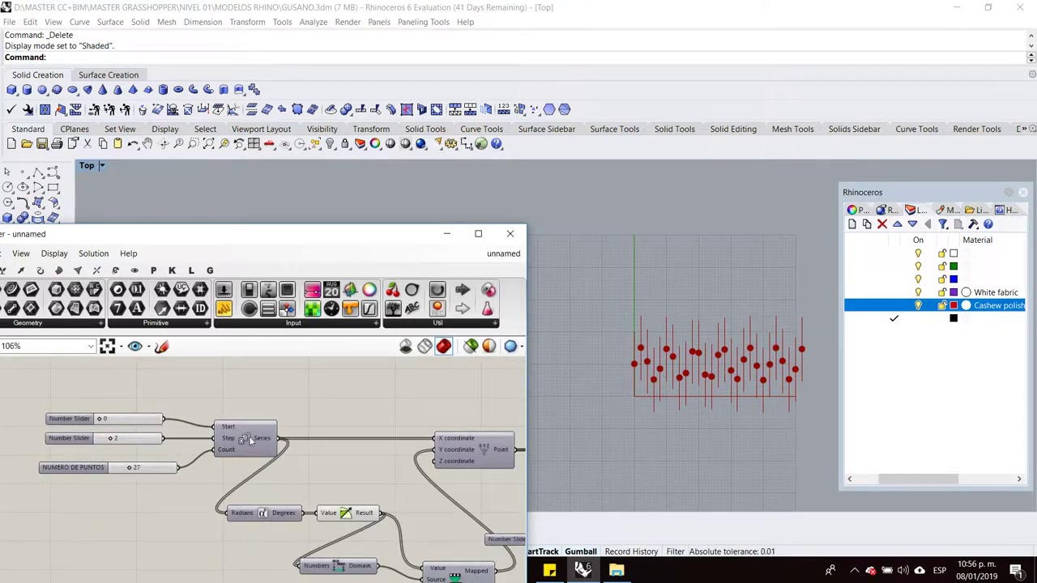
left_click(478, 463)
middle_click(478, 463)
left_click(413, 446)
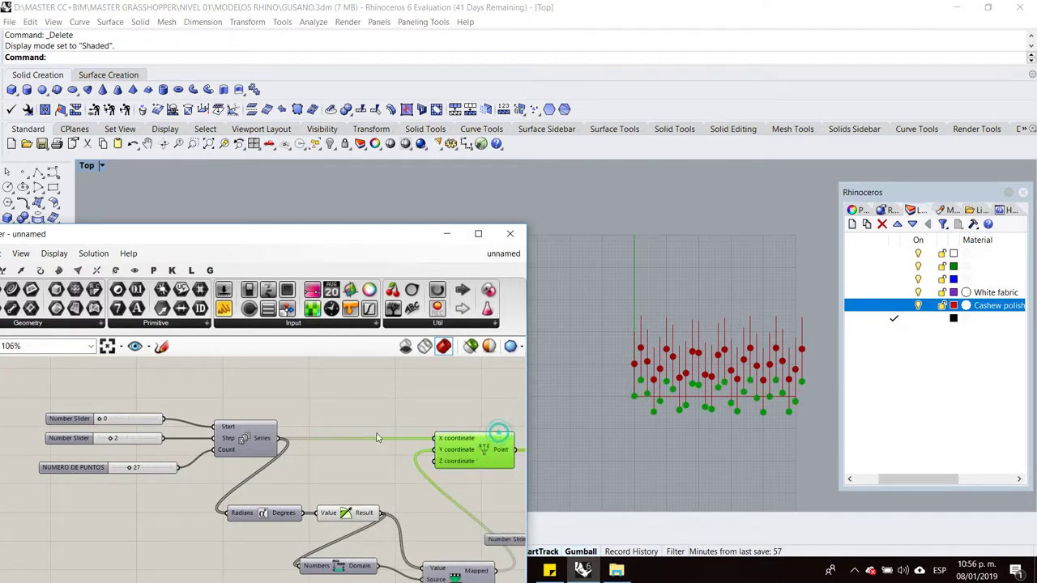
scroll(462, 442, "up", 4)
left_click(387, 459)
middle_click(386, 462)
left_click(413, 439)
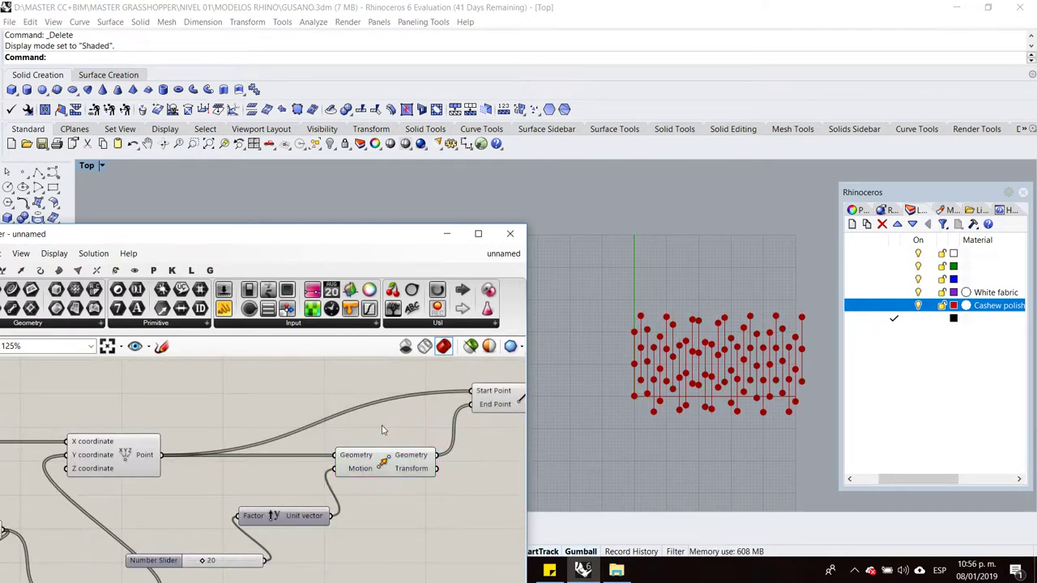
Switch from the Top view to a maximized Perspective view of the points and lines.
double_click(87, 166)
double_click(595, 166)
scroll(665, 324, "down", 2)
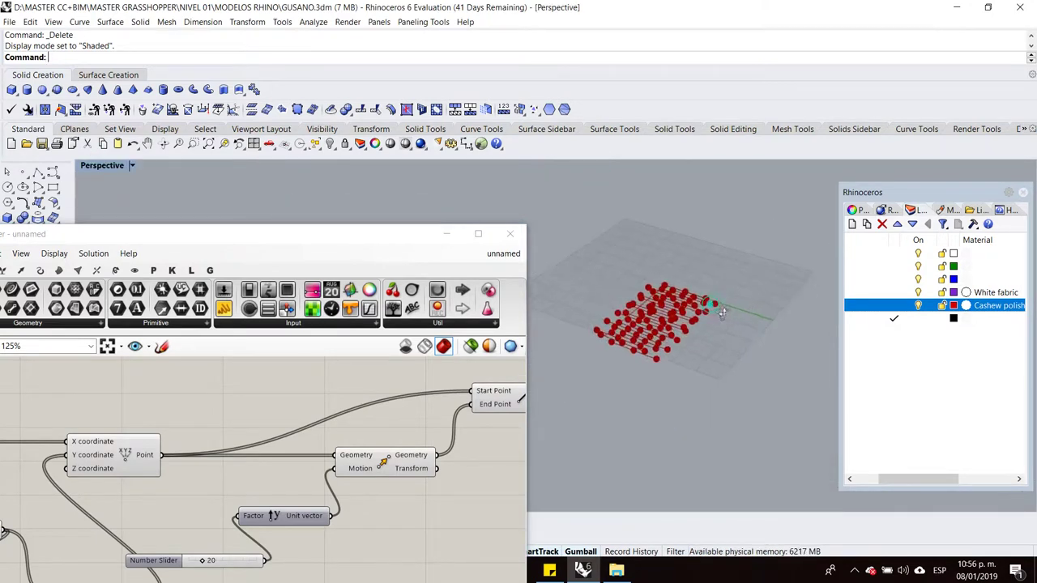
Select the grouped Point On Curve component to examine its midpoints highlighted in perspective, and clear the selection.
left_click(395, 458)
scroll(405, 442, "down", 5)
scroll(420, 430, "up", 4)
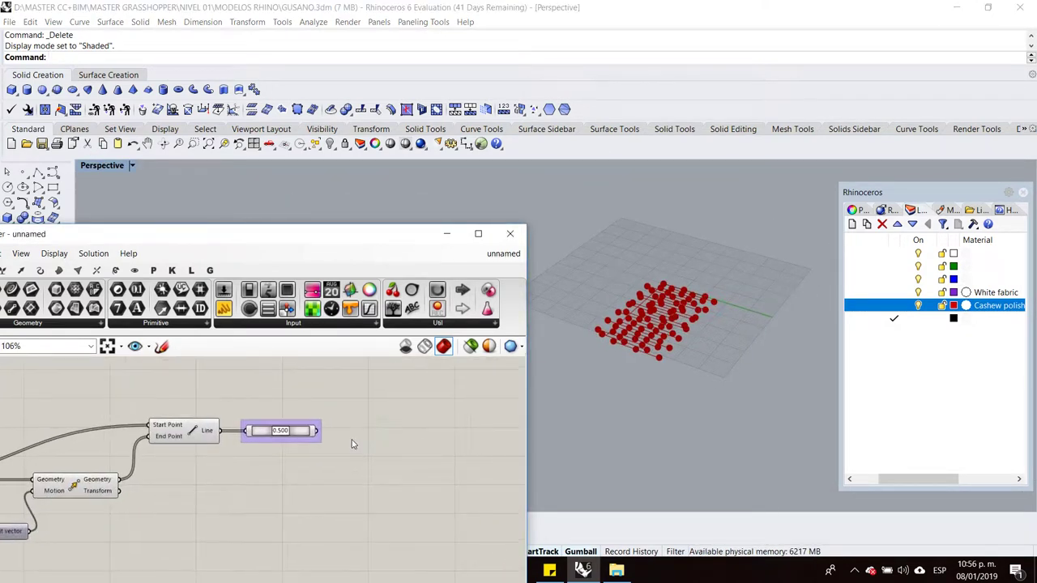
scroll(636, 337, "up", 3)
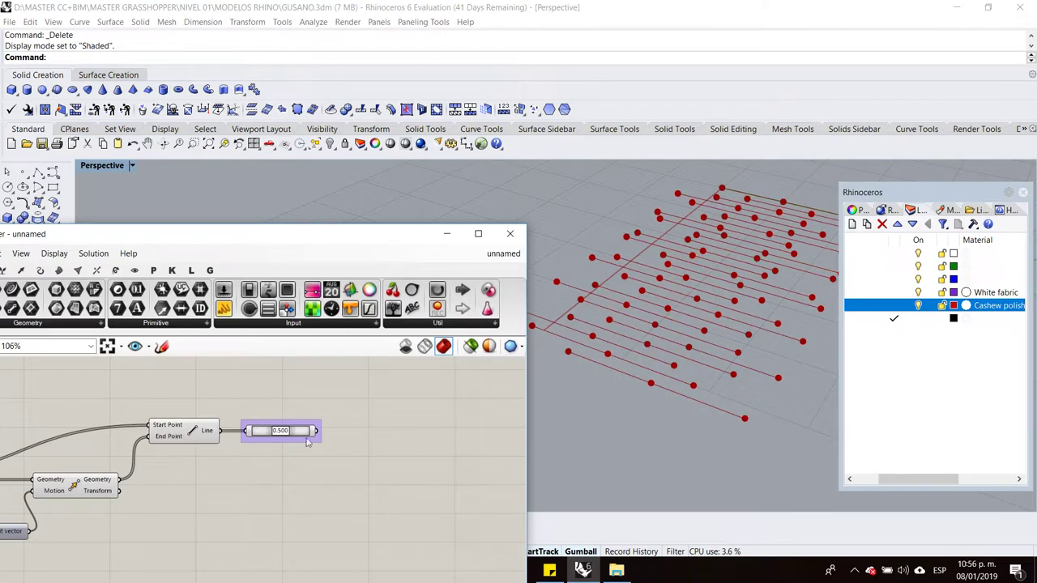
left_click_drag(313, 446, 356, 478)
scroll(676, 463, "down", 5)
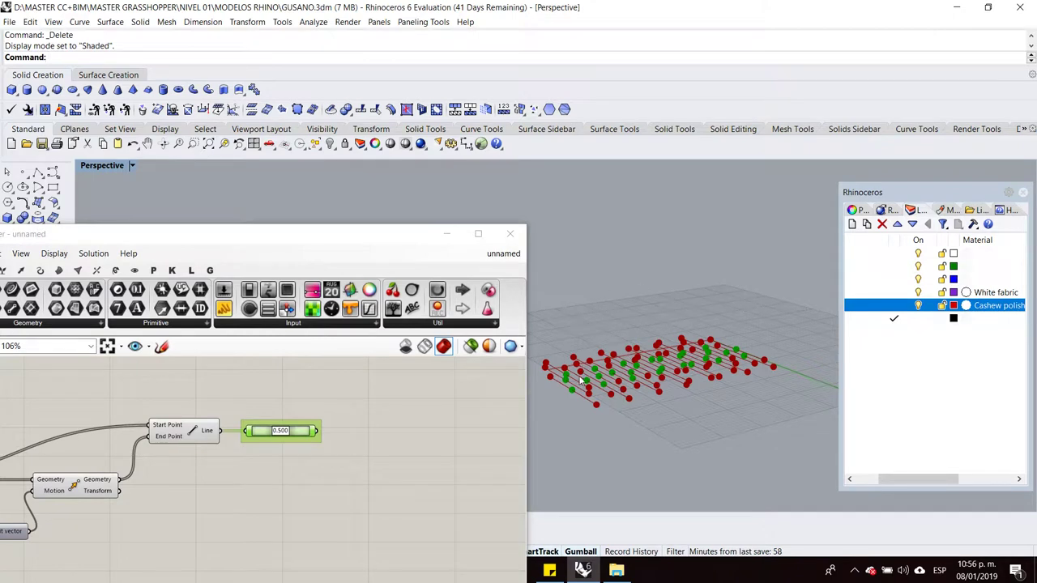
left_click(388, 427)
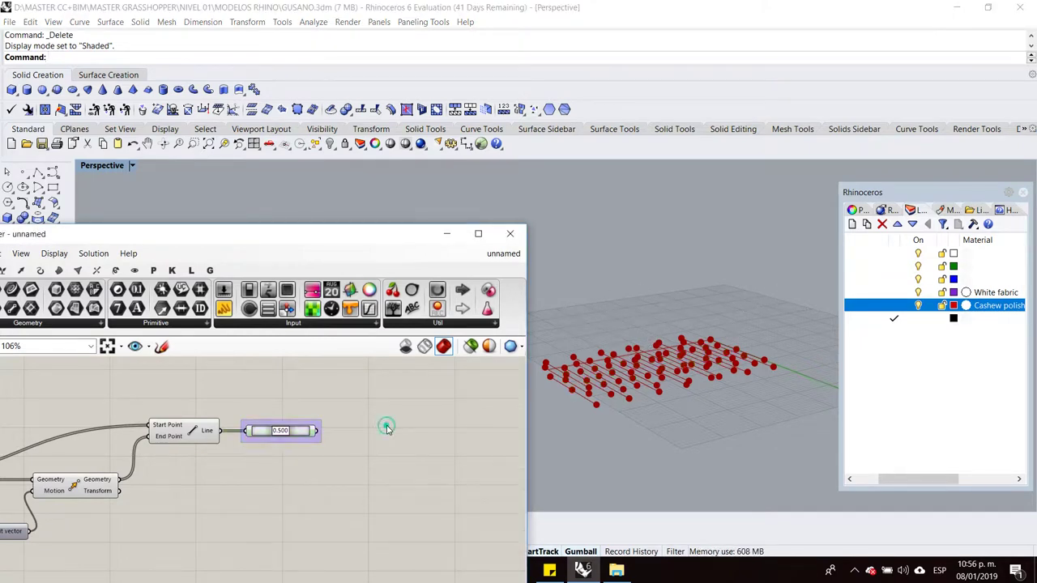
scroll(388, 427, "down", 3)
right_click_drag(407, 431, 426, 437)
scroll(311, 442, "up", 4)
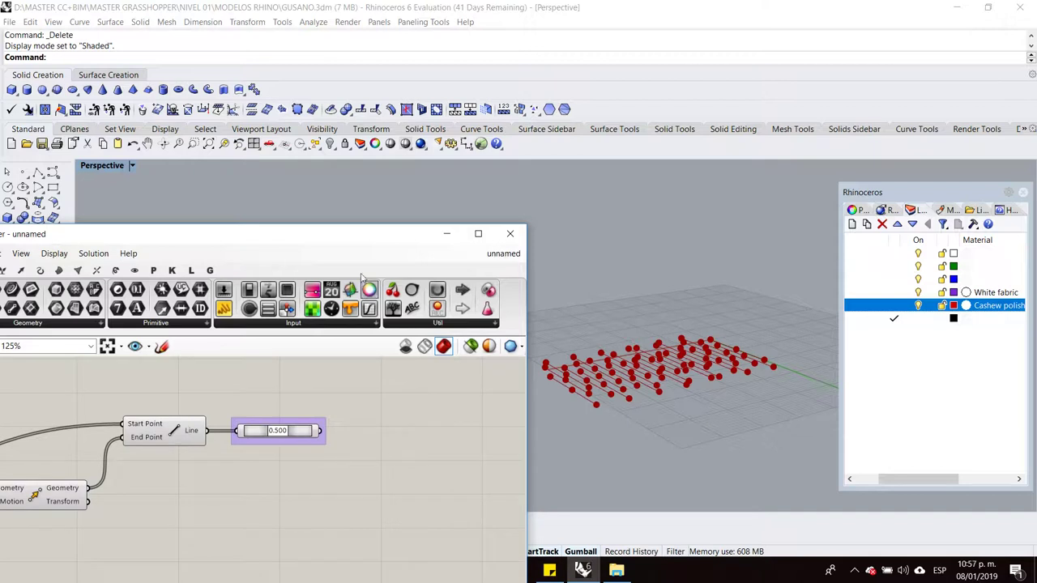
Maximize the Grasshopper window and bring the free canvas area beside the Point On Curve component into view.
left_click(478, 234)
scroll(568, 347, "down", 4)
scroll(370, 385, "up", 4)
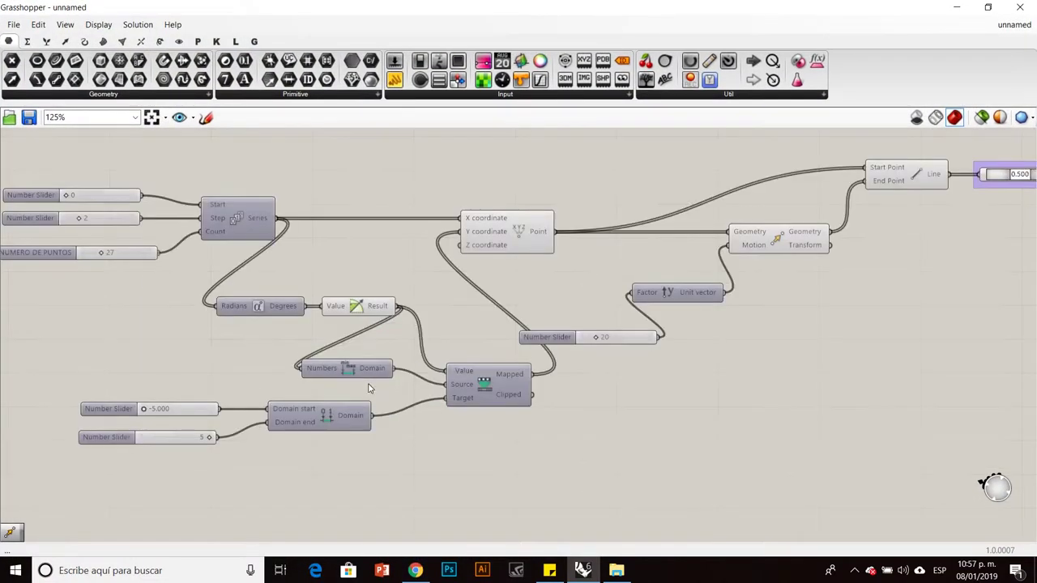
scroll(621, 377, "down", 2)
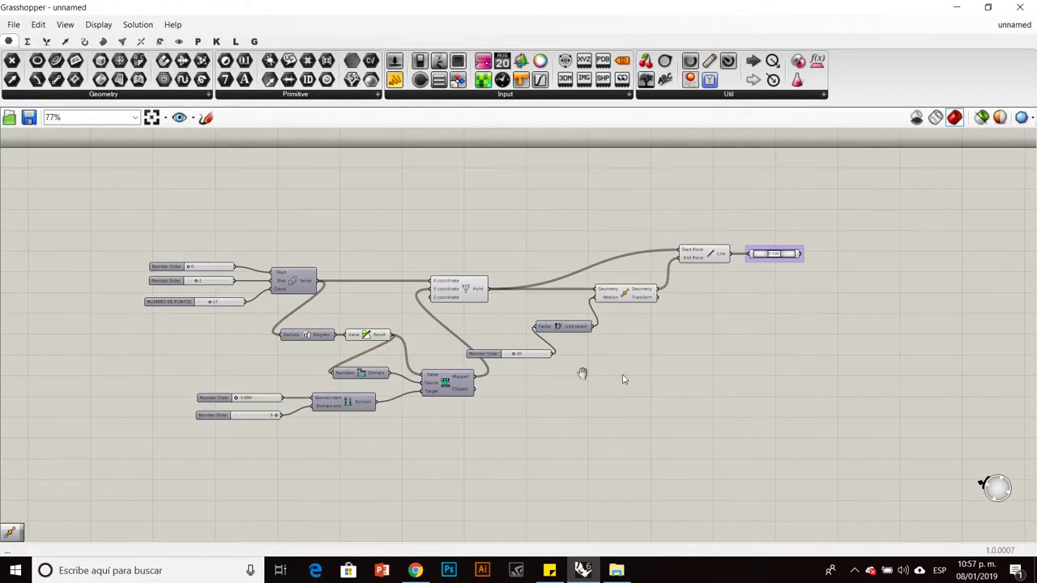
scroll(653, 299, "up", 4)
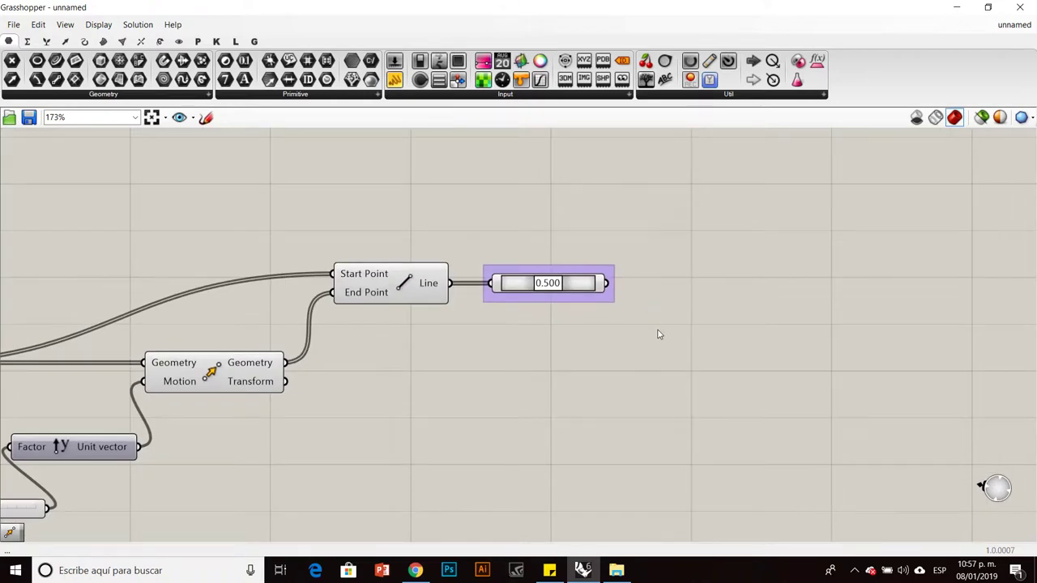
double_click(660, 332)
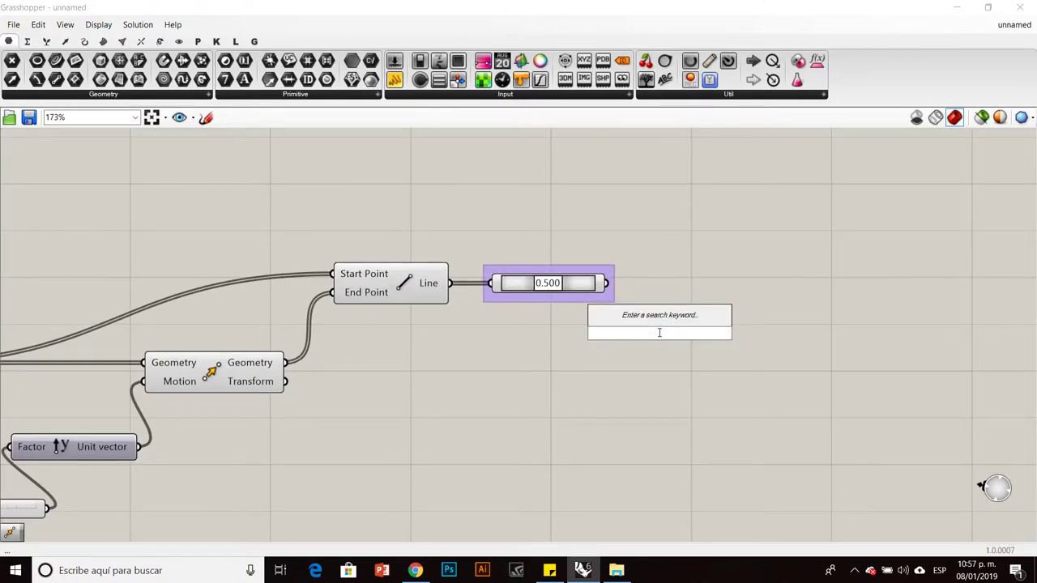
type("Li")
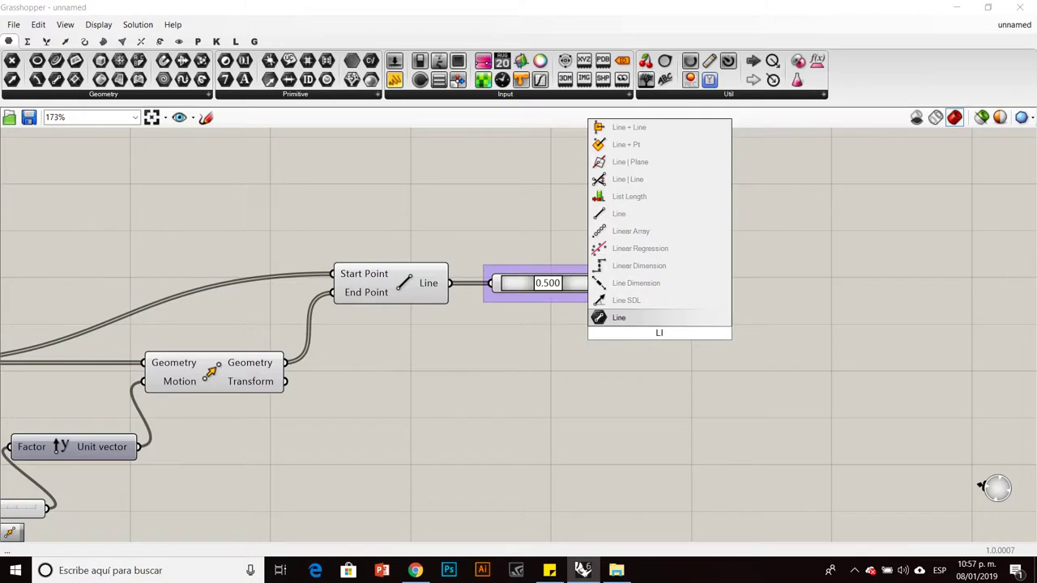
type("st")
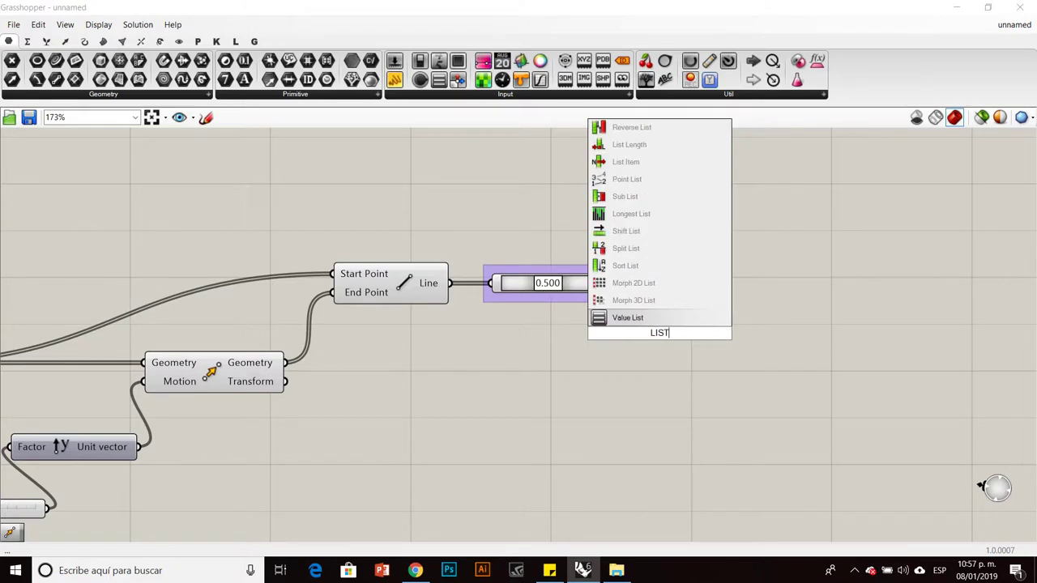
left_click(660, 159)
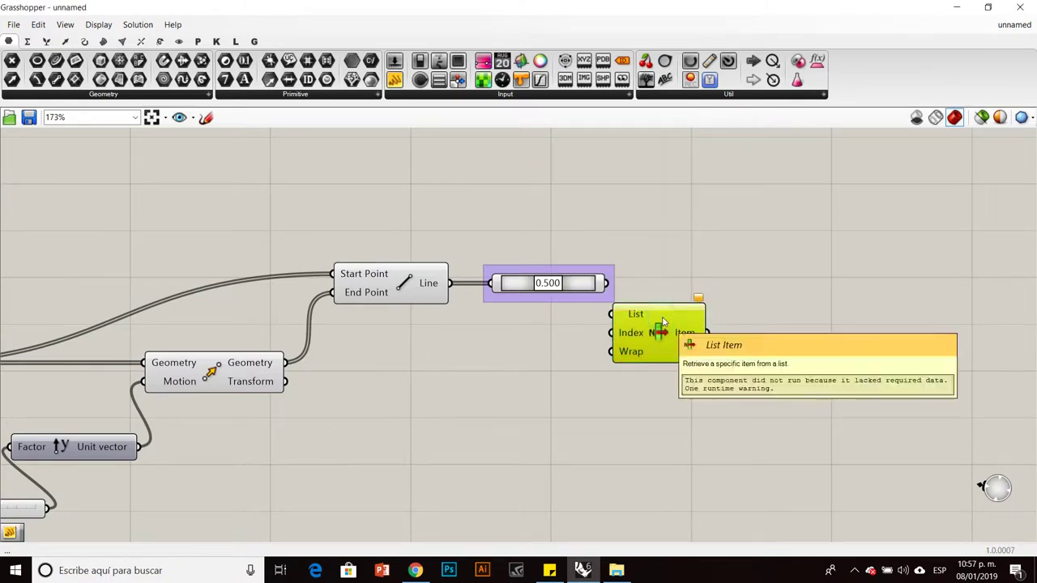
key("Delete")
Add a List Length component in line with Point On Curve and feed its List input with the midpoints.
double_click(674, 344)
type("LIST LENG")
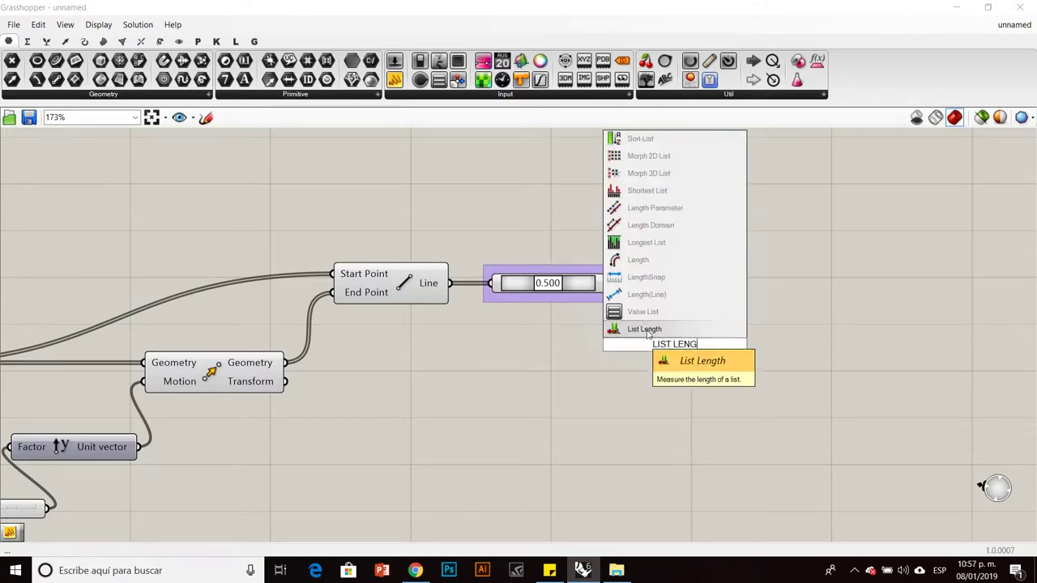
left_click(681, 359)
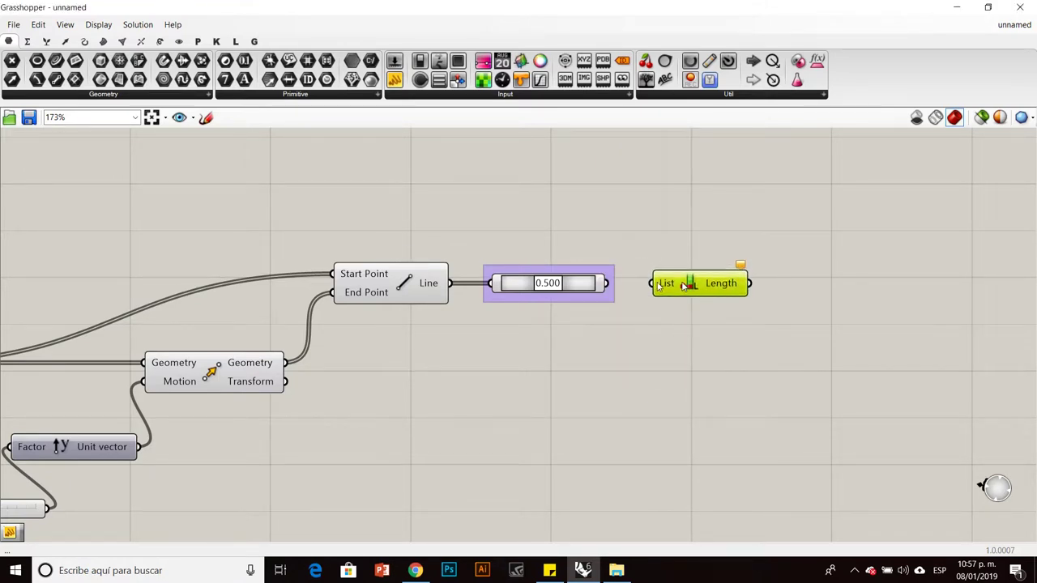
scroll(622, 284, "up", 3)
left_click_drag(585, 284, 673, 285)
right_click_drag(737, 294, 609, 290)
left_click(600, 247)
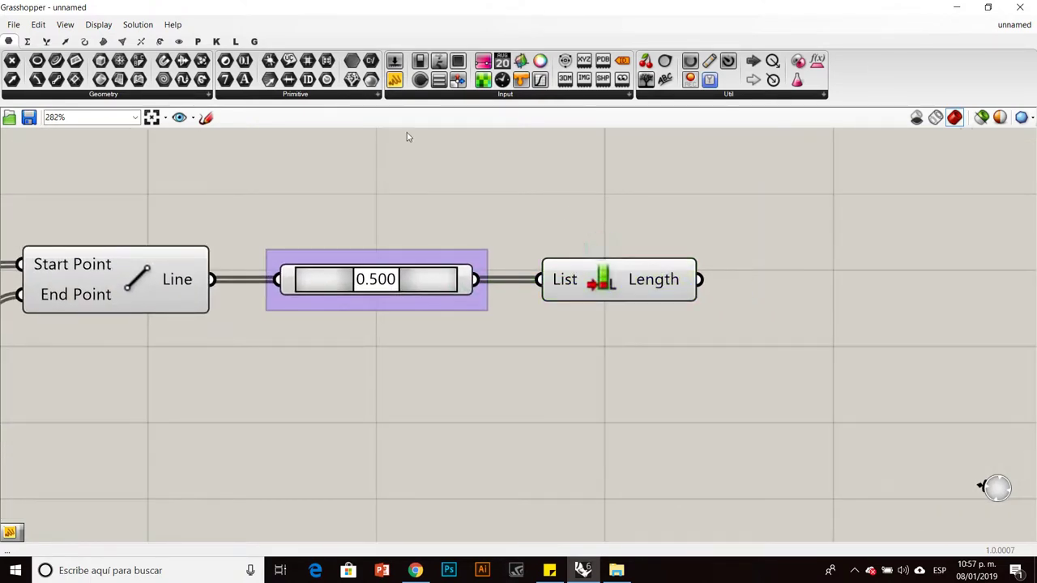
Place a Panel beside the List Length component and connect the Length output to it.
left_click_drag(703, 212, 705, 213)
left_click_drag(771, 244, 848, 243)
left_click_drag(699, 279, 719, 220)
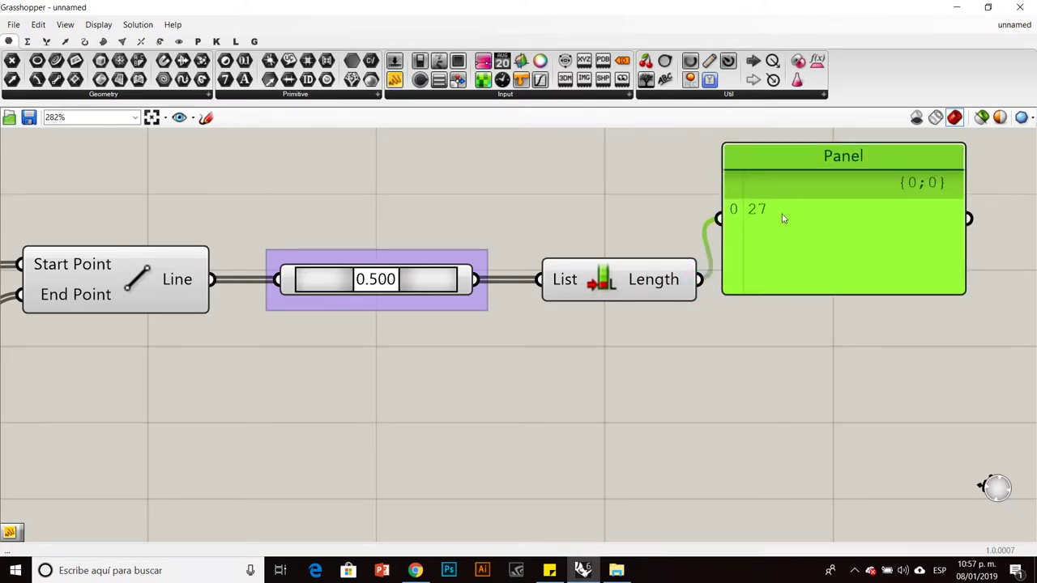
Set the NUMERO DE PUNTOS slider that feeds the Series count to 29.
scroll(783, 219, "down", 8)
right_click_drag(320, 306, 442, 313)
scroll(410, 273, "up", 3)
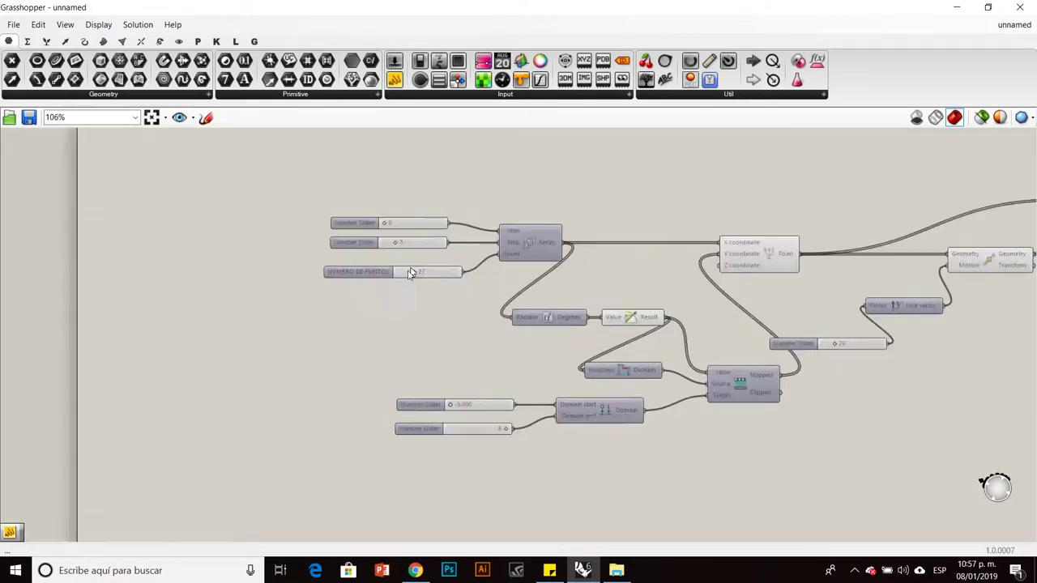
scroll(410, 273, "up", 3)
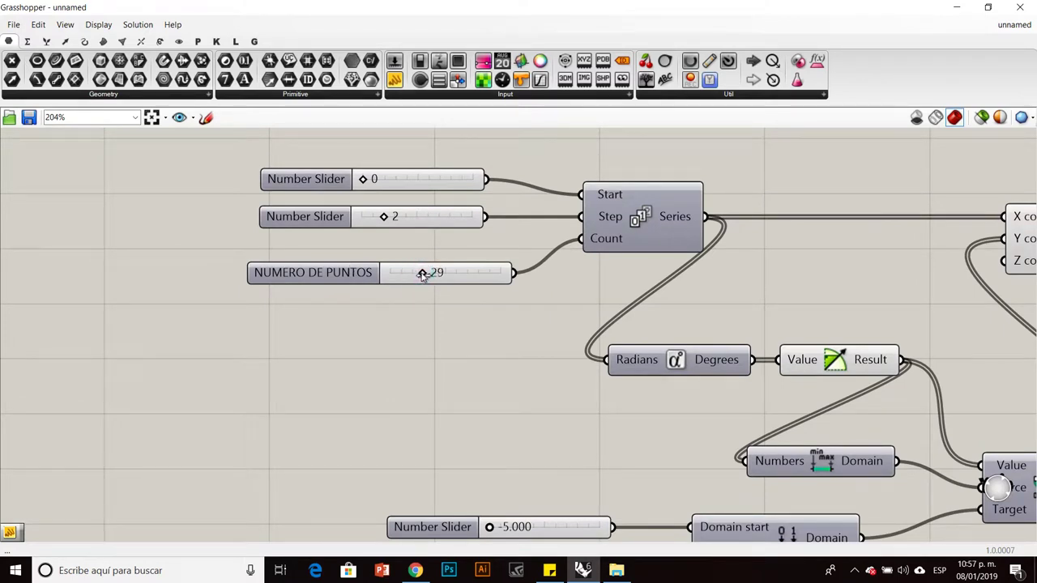
Delete the panel connected to the Length output of the List Length component.
scroll(426, 275, "down", 4)
right_click_drag(540, 283, 267, 290)
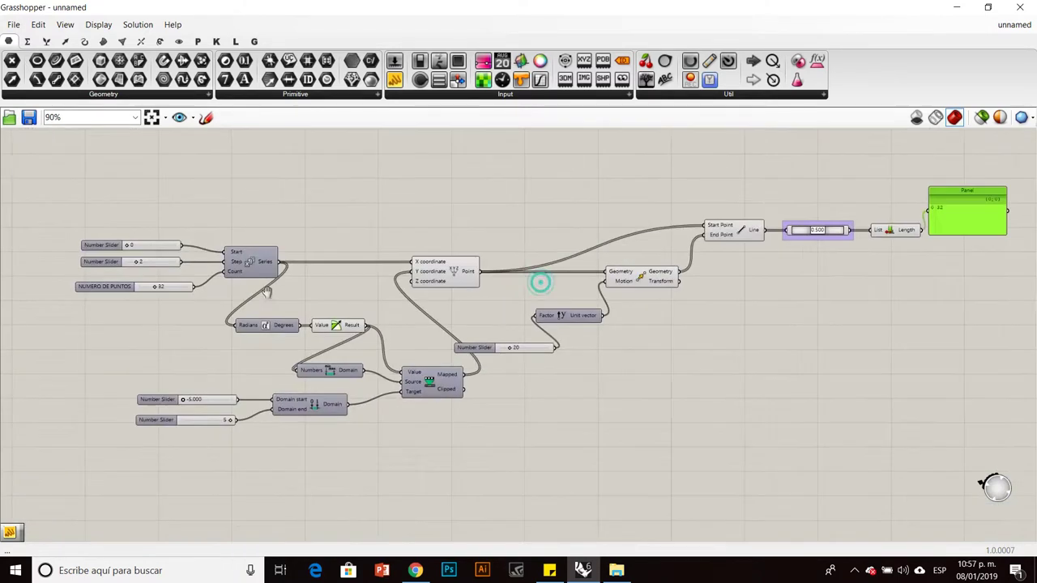
scroll(1000, 203, "up", 4)
right_click_drag(1000, 202, 684, 292)
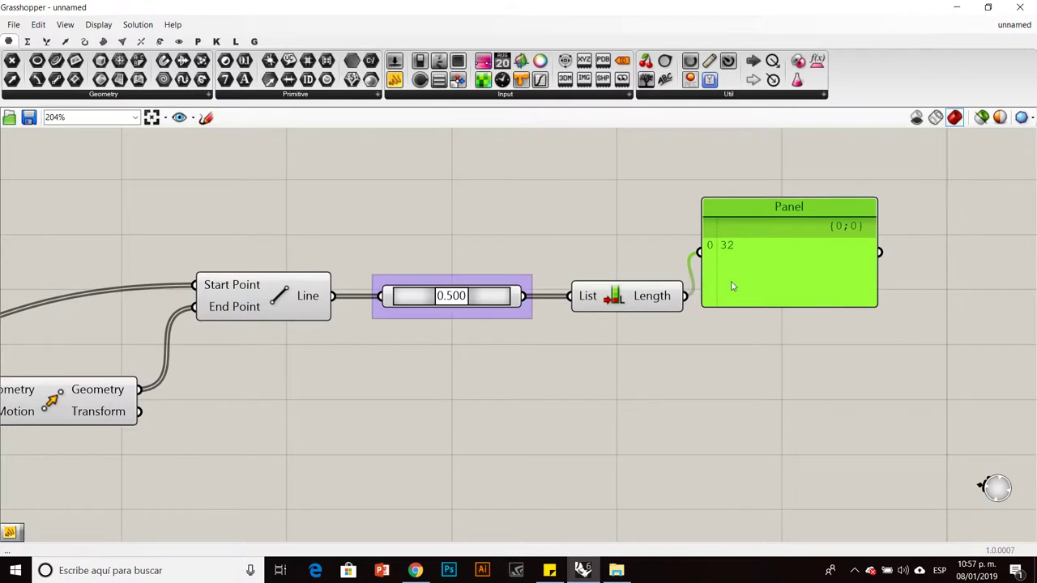
key("Delete")
scroll(718, 308, "down", 3)
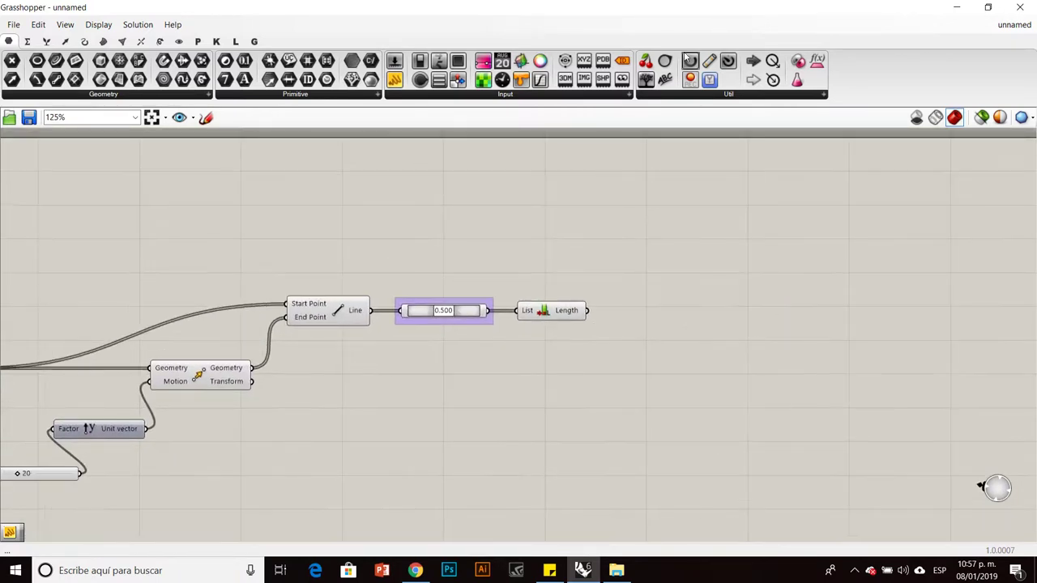
Restore the Grasshopper window to its smaller size so the Rhino viewport shows beside it.
double_click(702, 13)
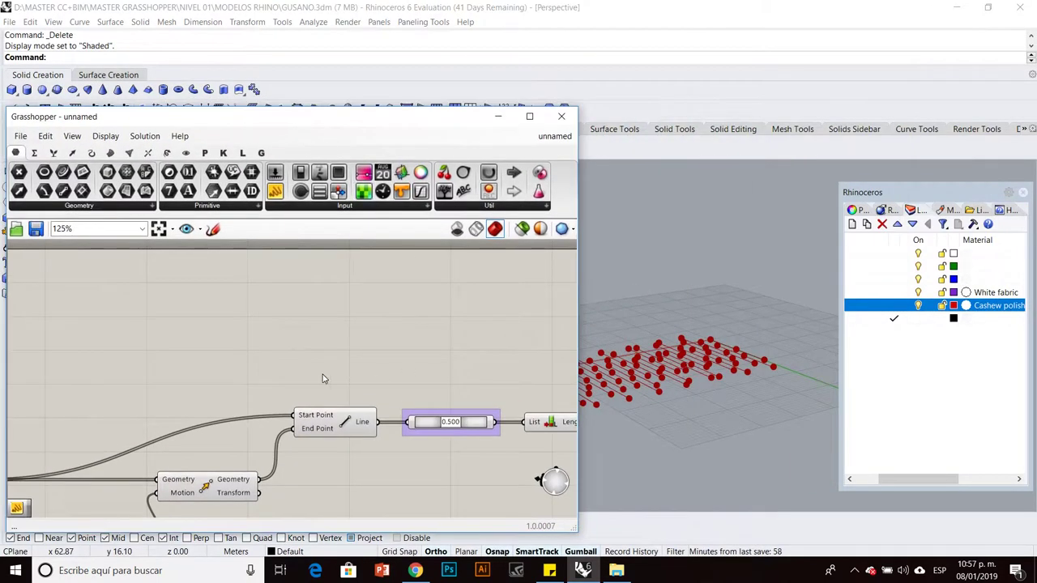
scroll(323, 376, "down", 5)
right_click_drag(422, 363, 282, 351)
scroll(293, 390, "up", 5)
right_click_drag(291, 393, 328, 430)
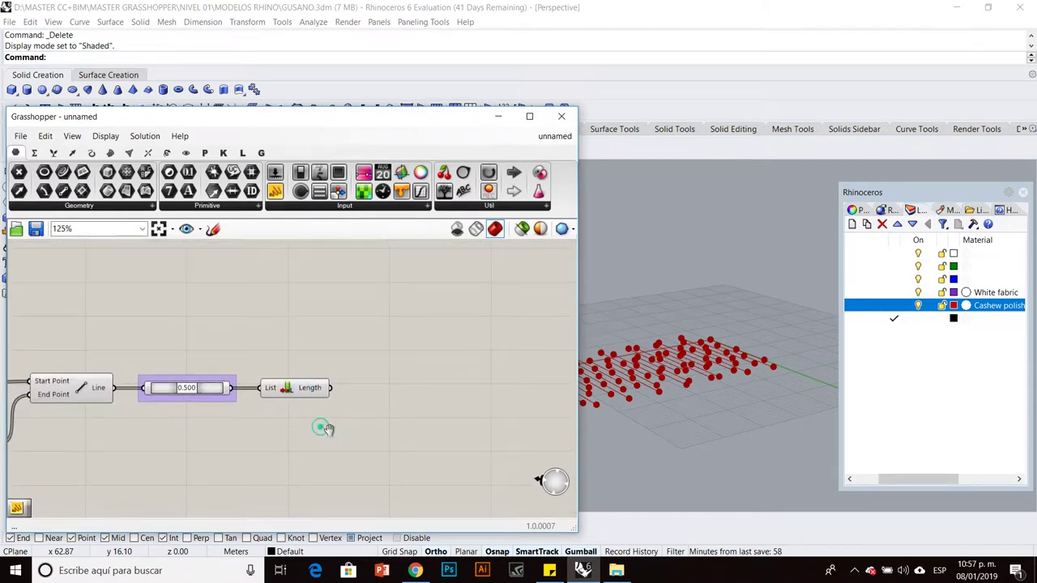
scroll(331, 426, "up", 2)
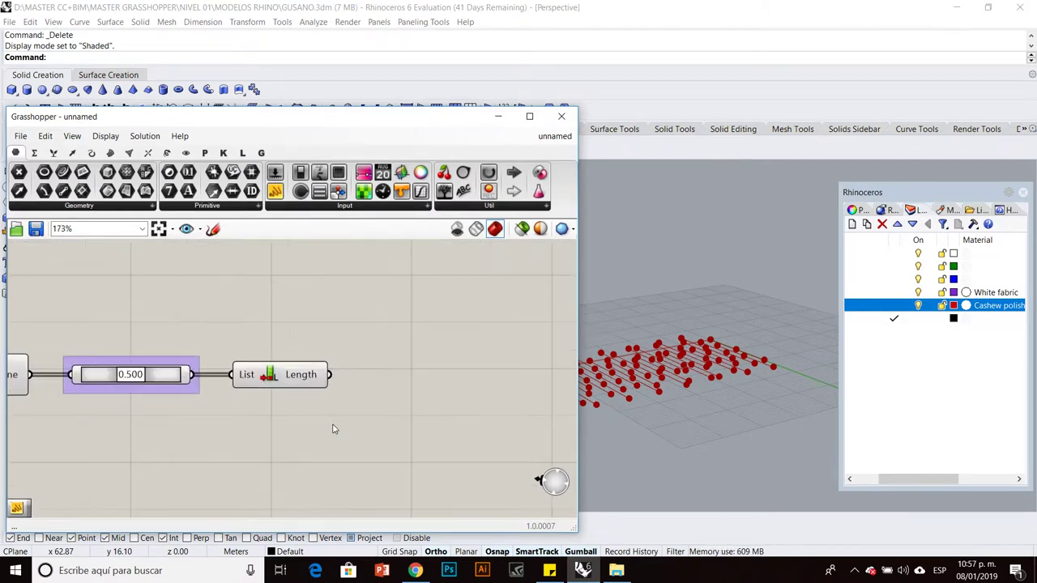
Add a Graph Mapper component and place it up and away from the List Length component.
double_click(395, 387)
type("GRA")
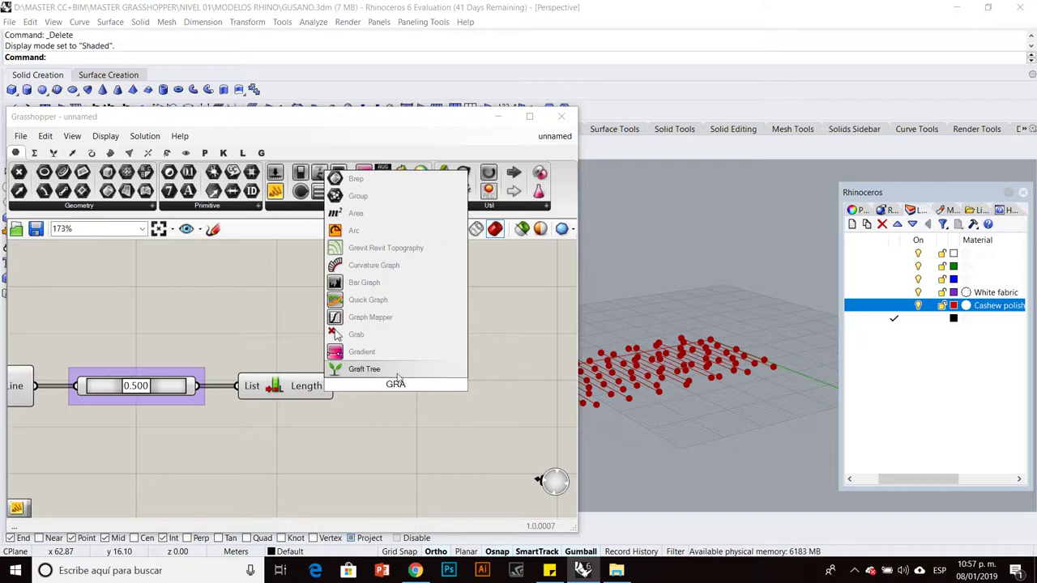
left_click(398, 317)
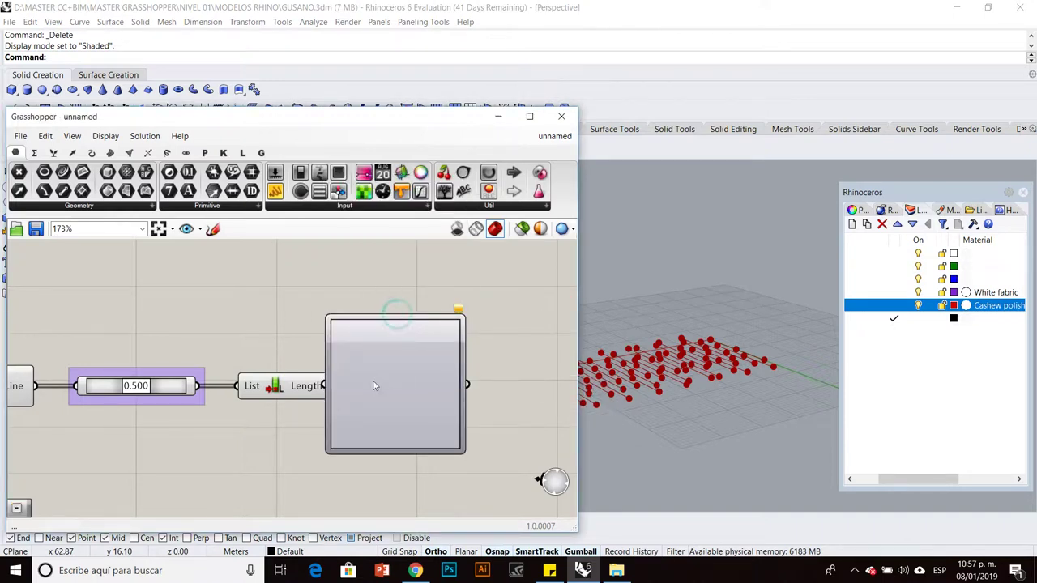
left_click_drag(372, 386, 440, 329)
left_click(346, 357)
Add a Range component above the List Length component, in front of the graph mapper.
scroll(346, 356, "down", 2)
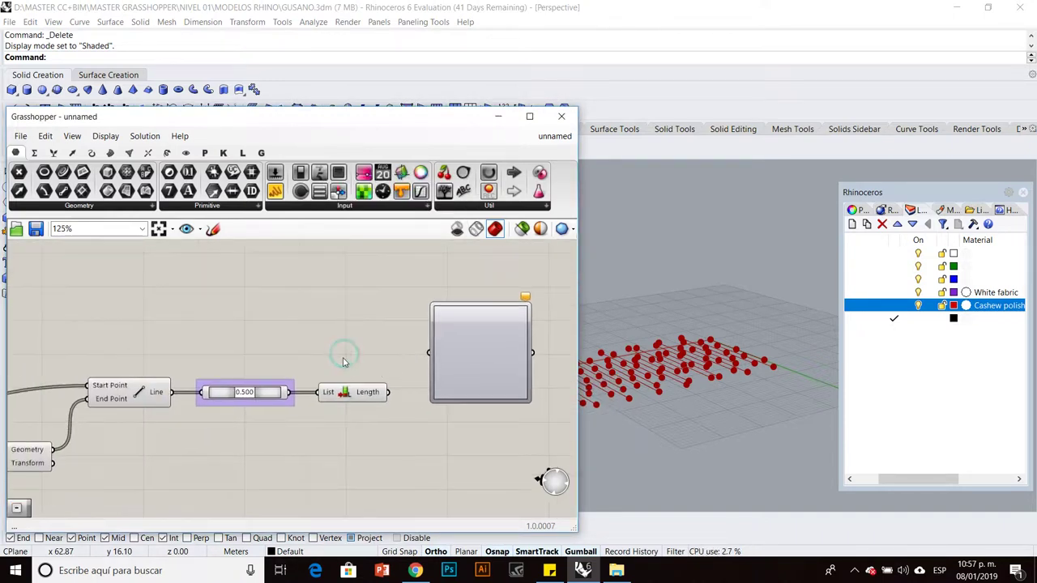
scroll(343, 363, "up", 2)
double_click(343, 357)
type("RANGE")
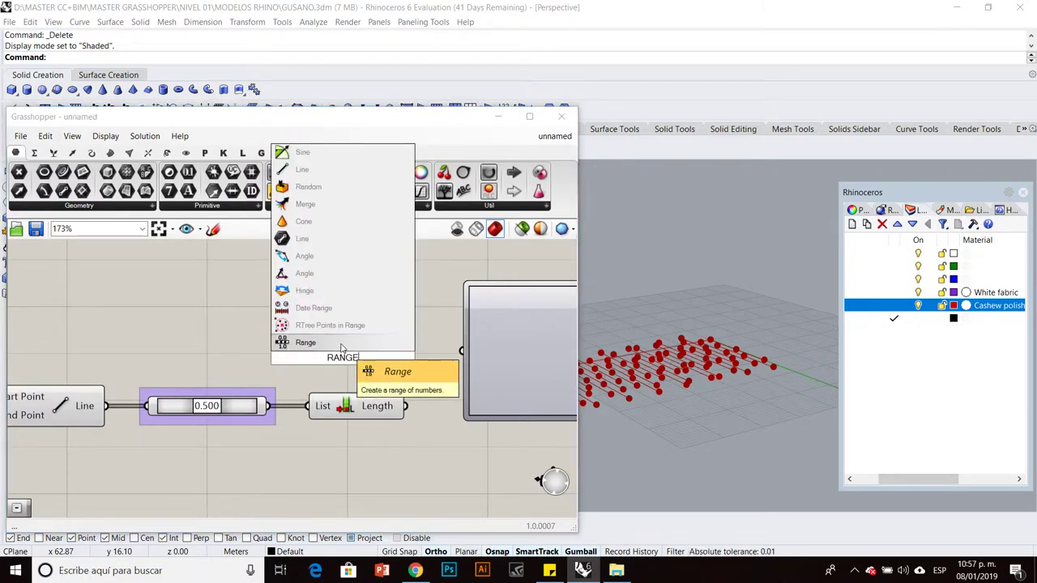
left_click(341, 345)
left_click_drag(344, 359, 363, 323)
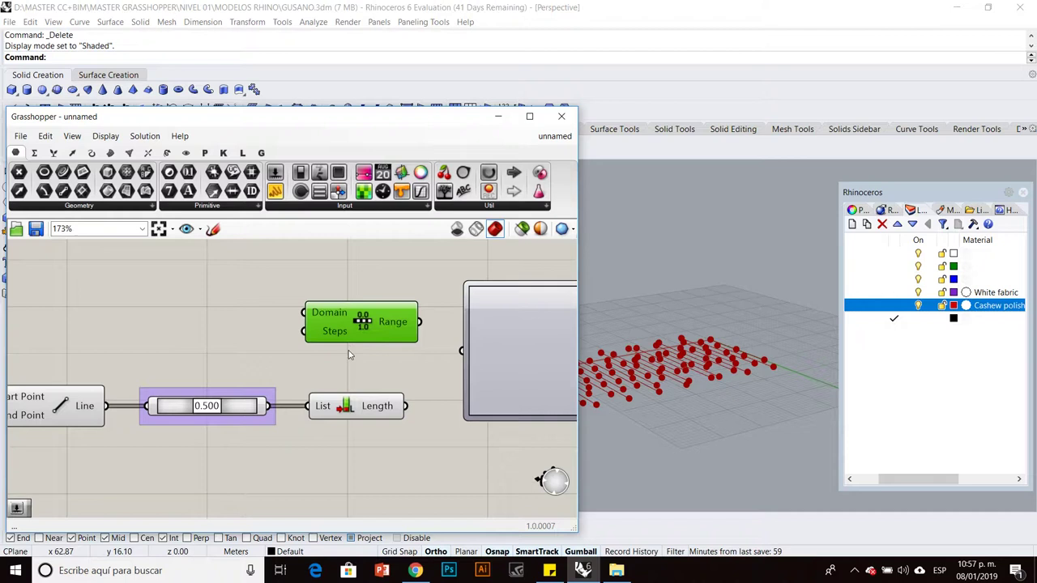
Connect the Length output of List Length to the Steps input of the Range component.
scroll(349, 355, "up", 3)
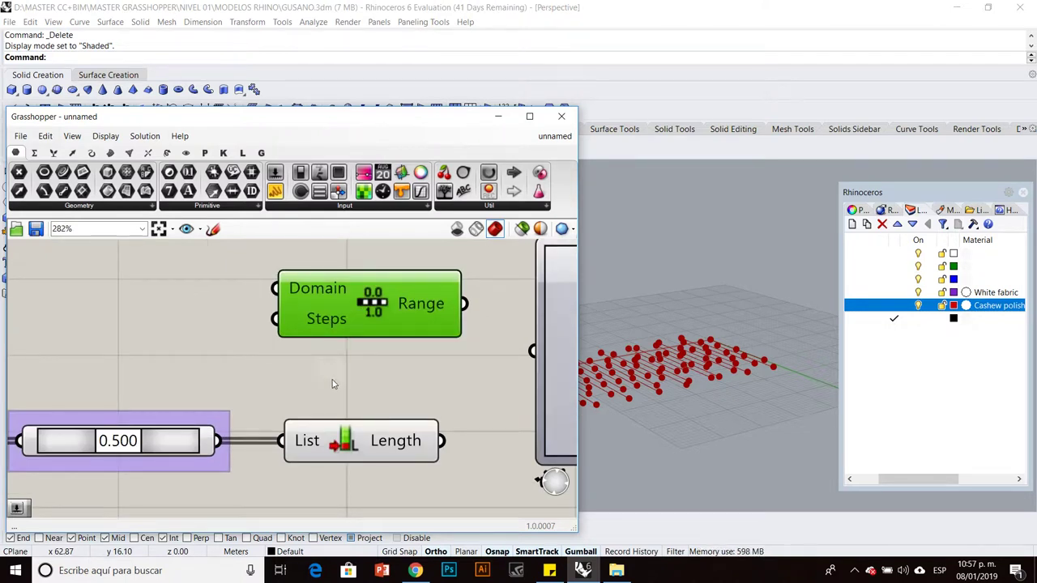
scroll(331, 382, "down", 1)
left_click_drag(425, 433, 282, 331)
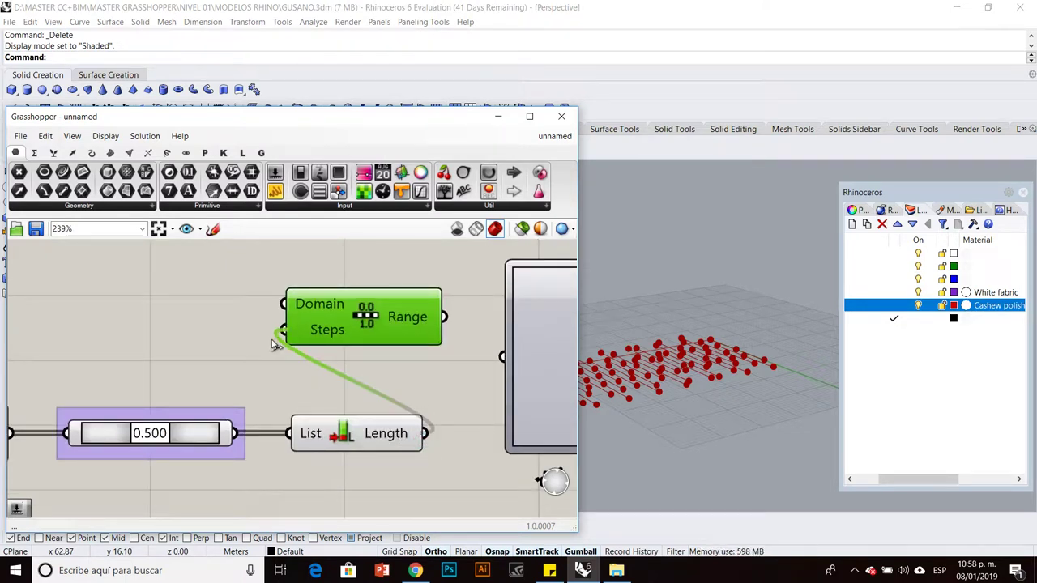
left_click(418, 381)
scroll(417, 381, "down", 3)
left_click(390, 413)
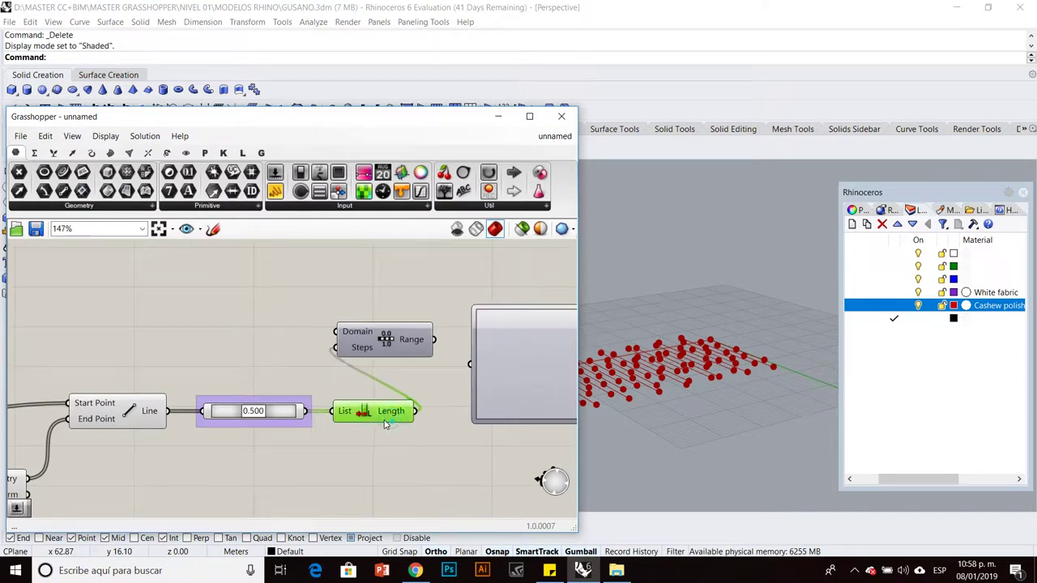
left_click(382, 434)
scroll(273, 362, "down", 2)
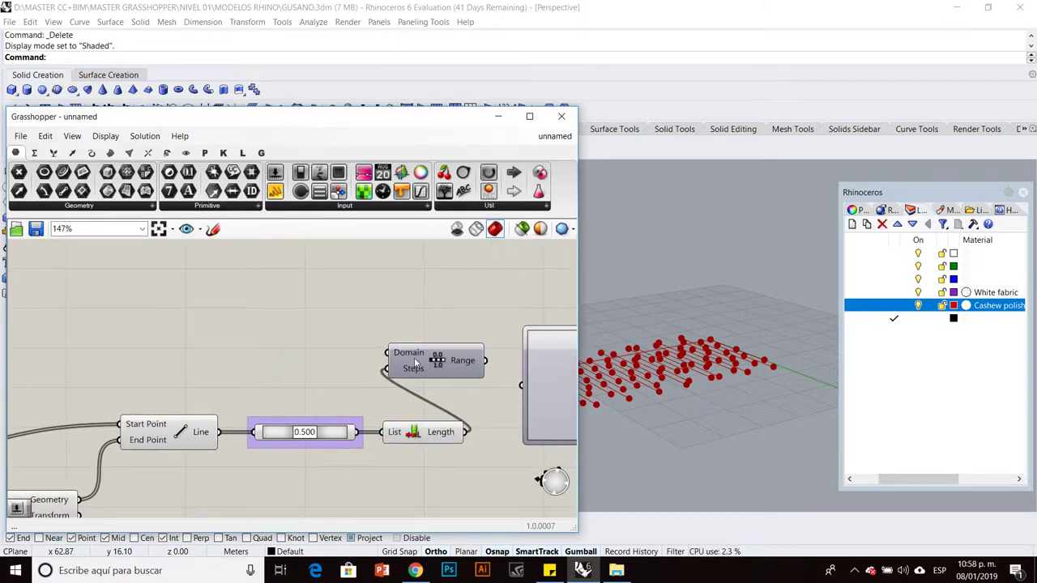
Add a number slider from 0 to 1 above the Line component and set its rounding to R.
scroll(296, 347, "down", 2)
double_click(296, 344)
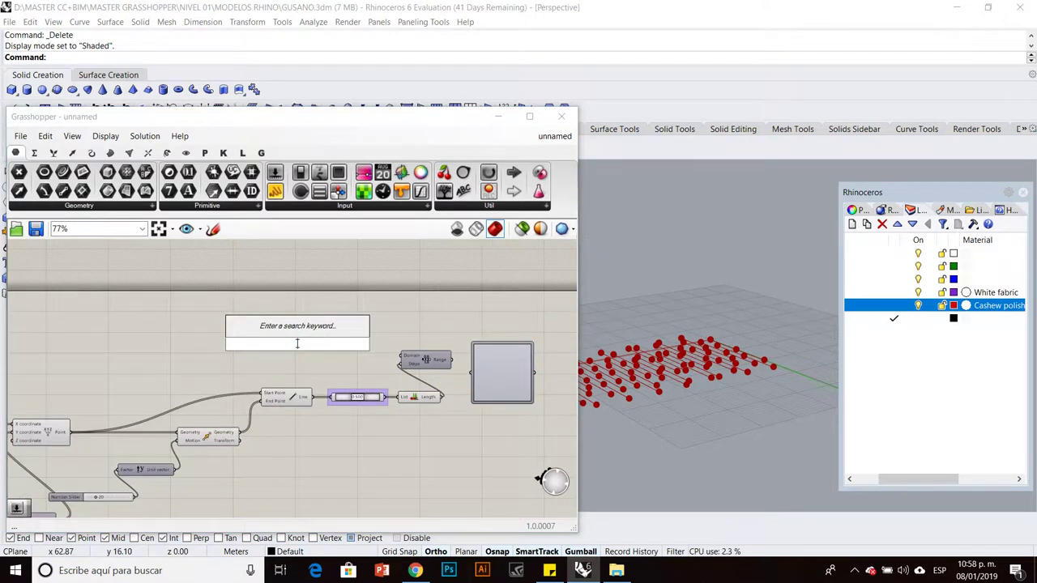
type("5")
key("Return")
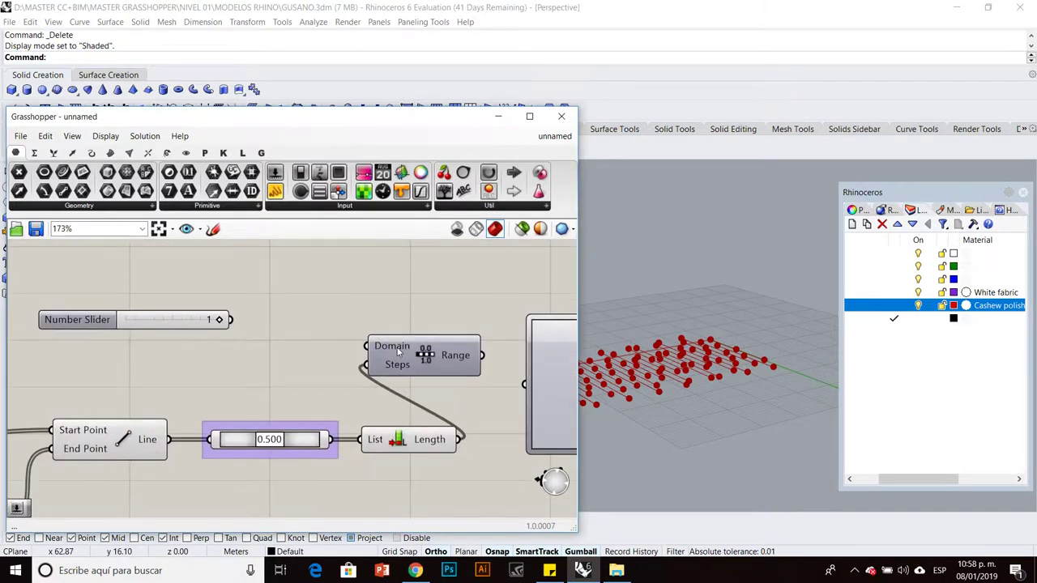
right_click(398, 352)
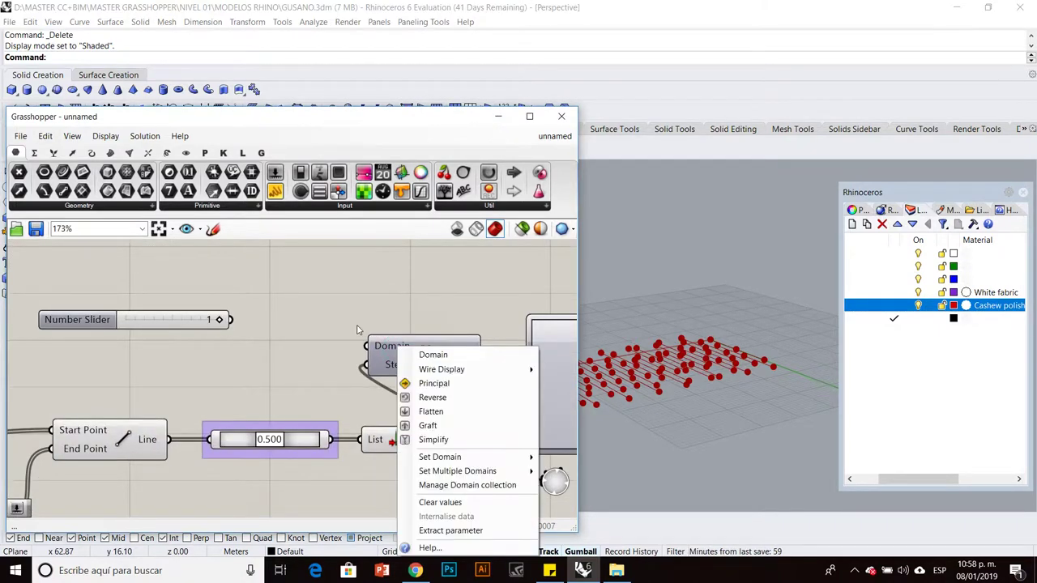
scroll(356, 330, "down", 3)
double_click(174, 323)
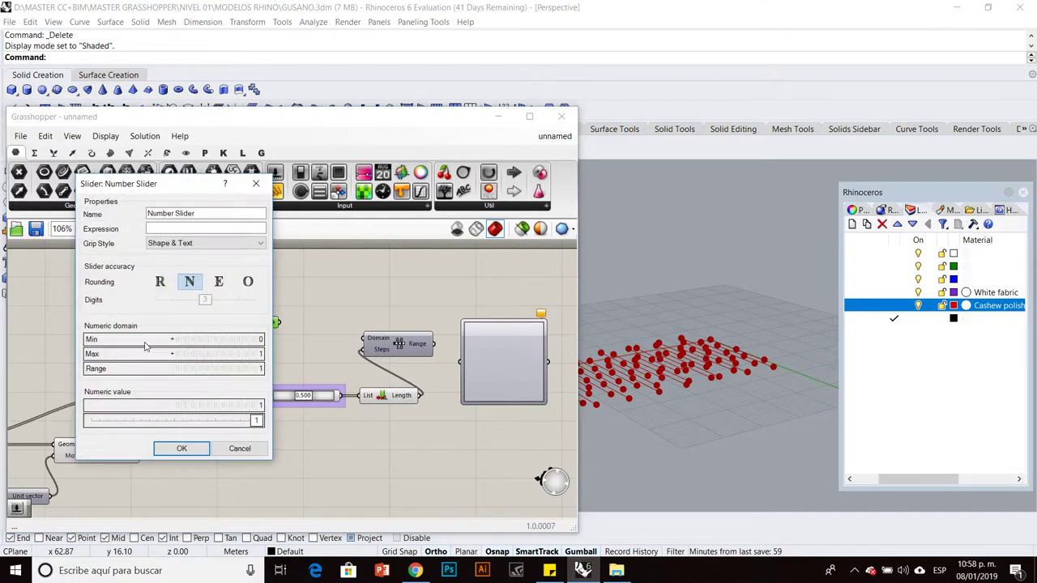
left_click(166, 283)
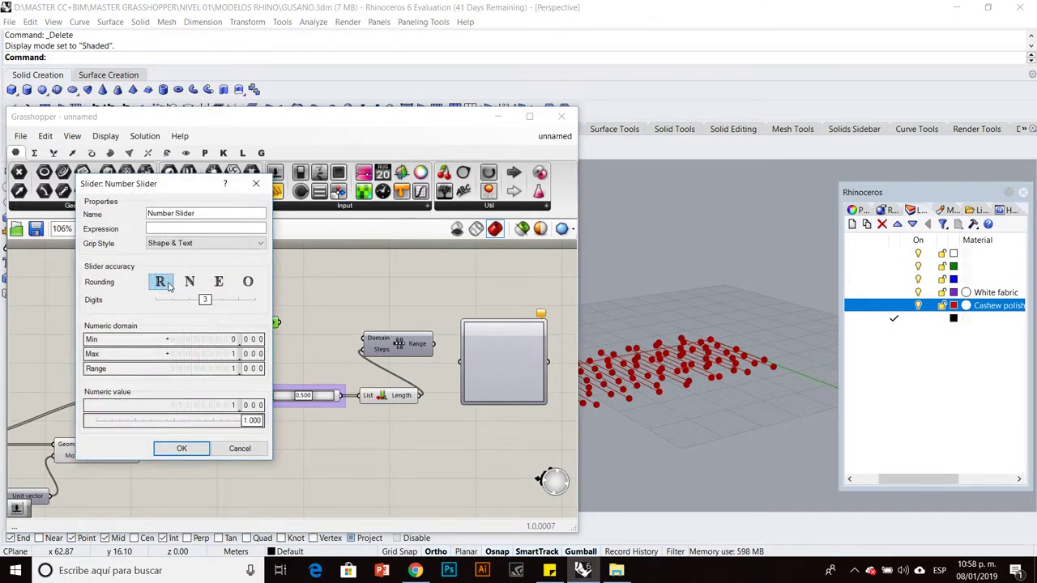
left_click(182, 450)
Set the new slider to 0.563 and connect it to the Domain input of the Range component.
scroll(302, 339, "up", 4)
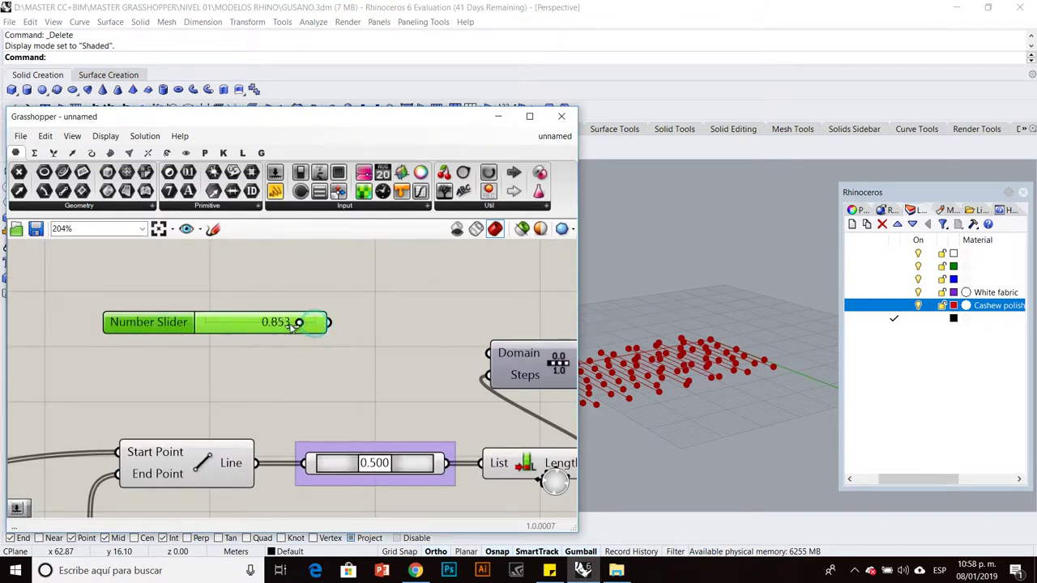
left_click_drag(290, 325, 265, 324)
left_click_drag(476, 344, 487, 354)
scroll(470, 324, "down", 4)
Rename the Range domain slider as DOMINIO 0 A 1.
scroll(327, 324, "up", 4)
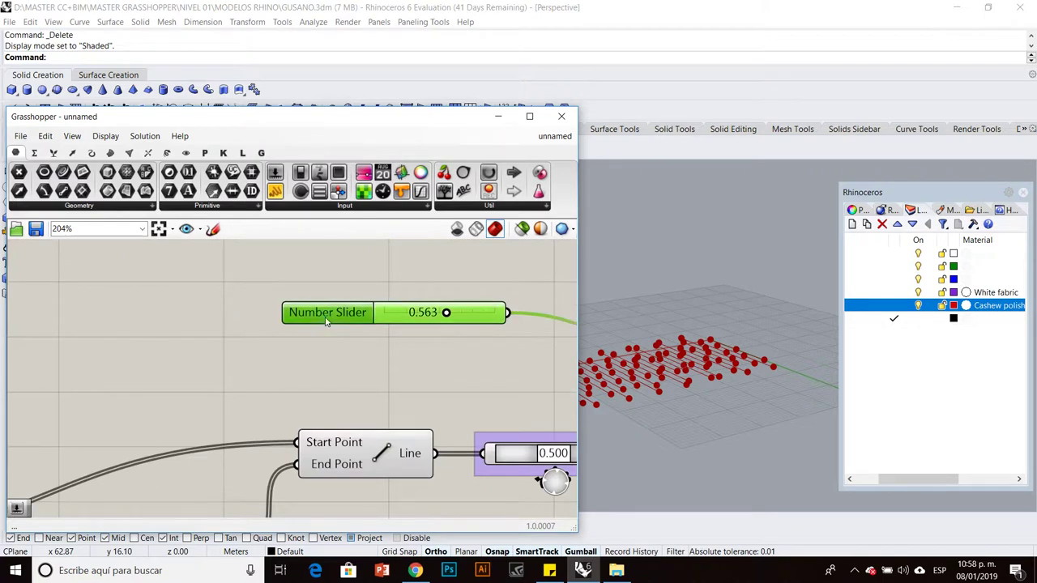
double_click(326, 322)
type("DOMINIO 0 A 1")
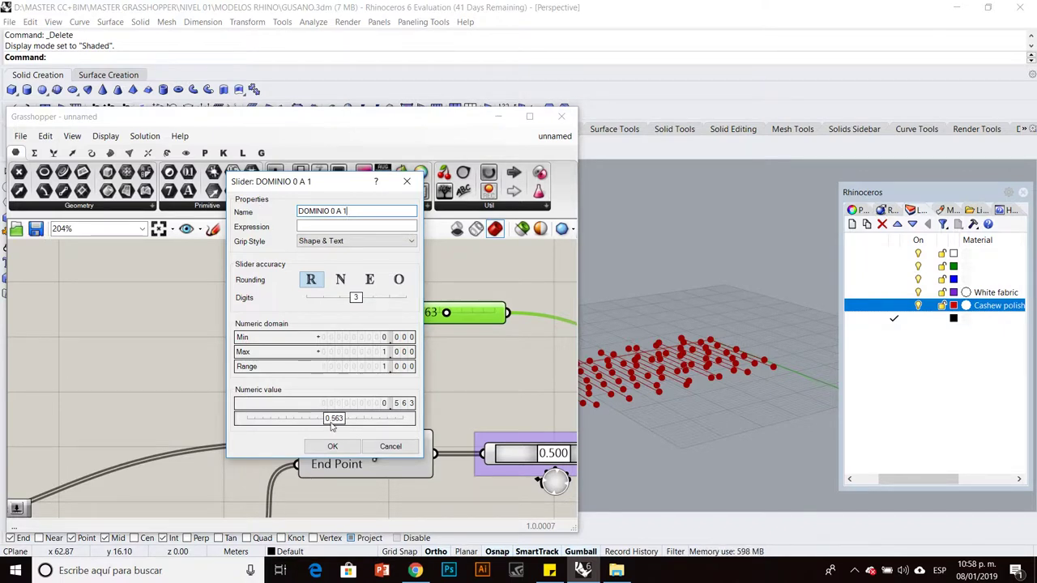
left_click(333, 446)
Line up the DOMINIO 0 A 1 slider and the two lower domain sliders with the other input sliders at the definition's start.
scroll(356, 366, "down", 8)
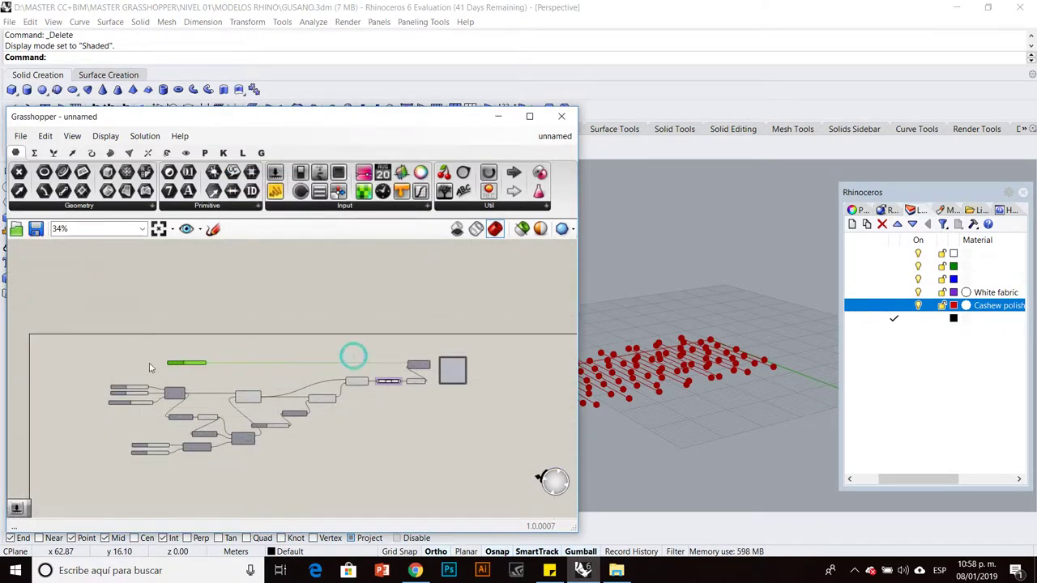
left_click_drag(149, 368, 126, 375)
left_click_drag(134, 437, 114, 443)
left_click(384, 446)
Connect the Range output to the graph mapper's input.
scroll(454, 372, "up", 8)
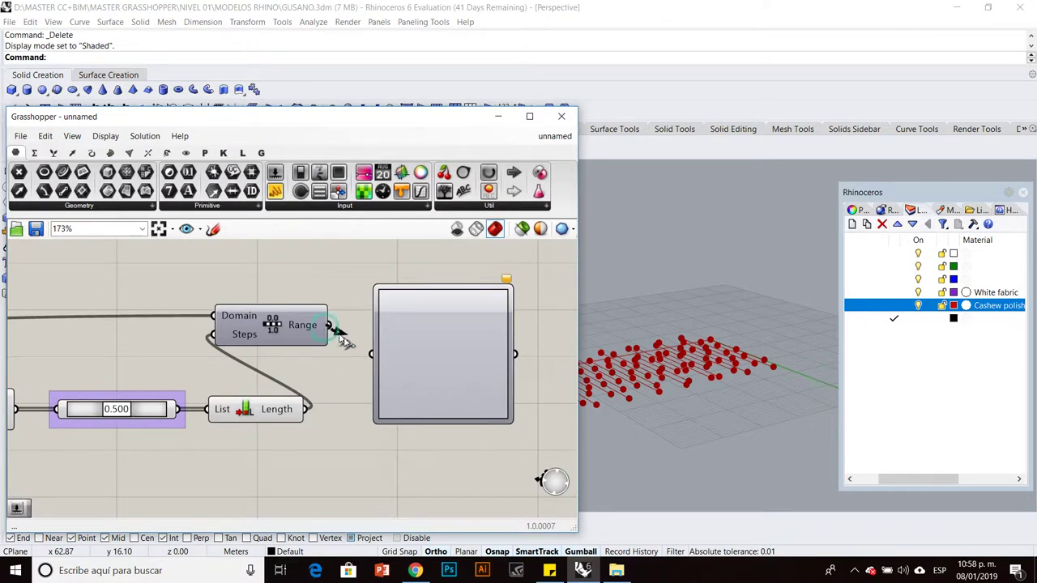
scroll(356, 362, "down", 3)
scroll(348, 360, "up", 4)
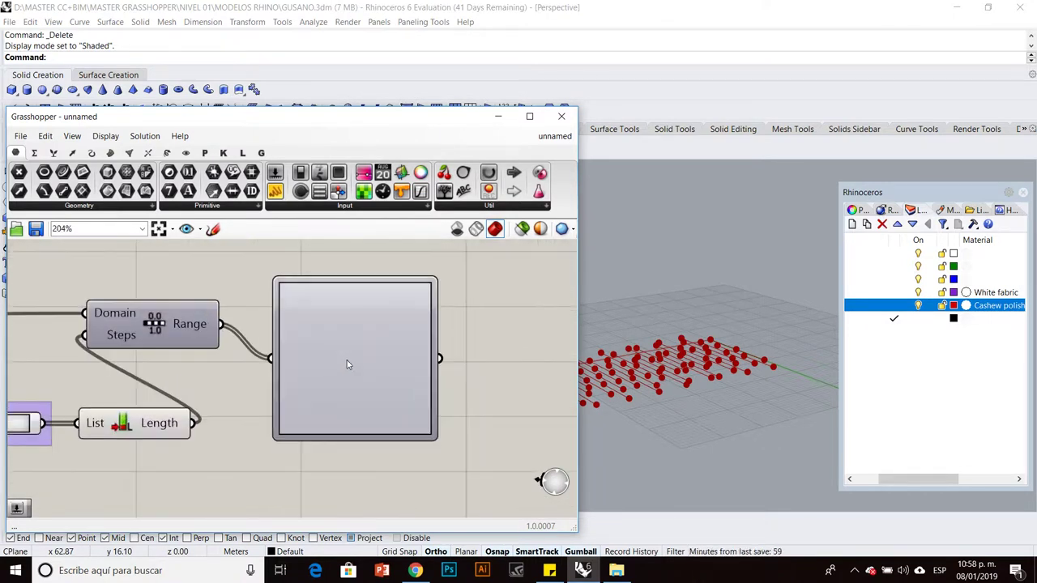
Set the graph mapper's graph type to Gaussian and align the mapper with the Range output.
right_click(348, 361)
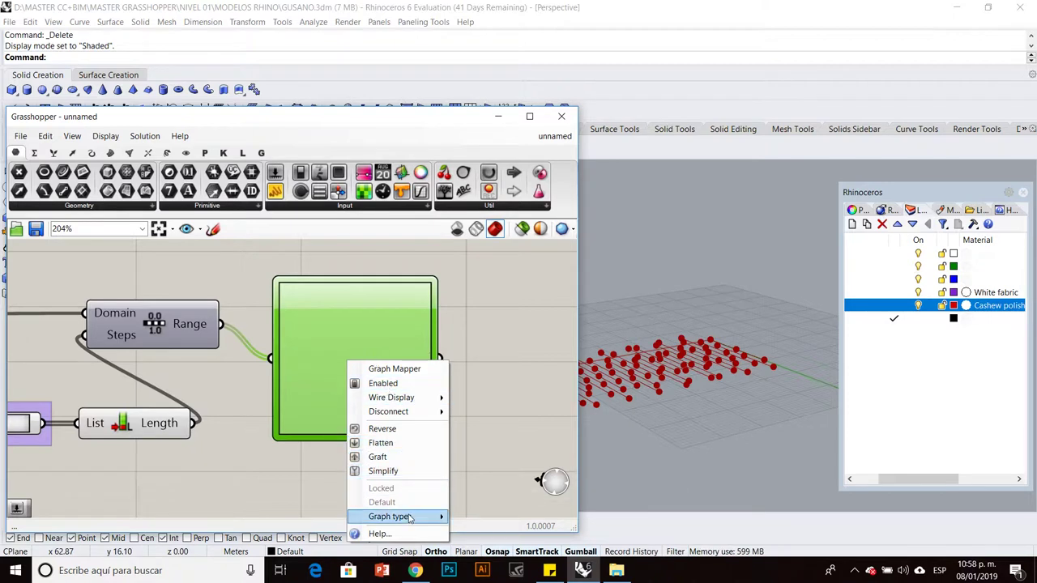
mouse_move(410, 516)
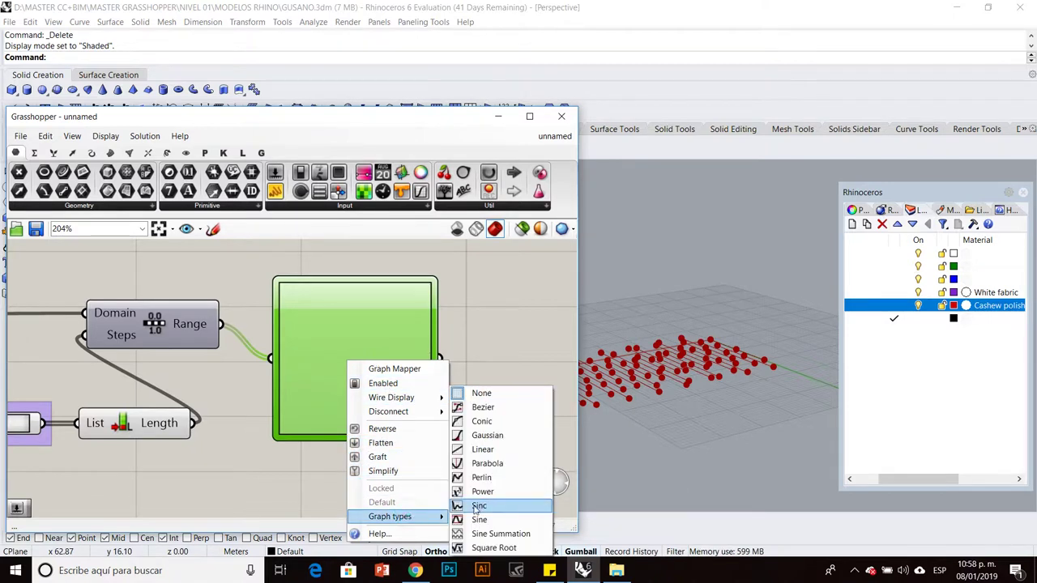
left_click(487, 435)
scroll(374, 395, "down", 3)
right_click_drag(417, 375, 364, 373)
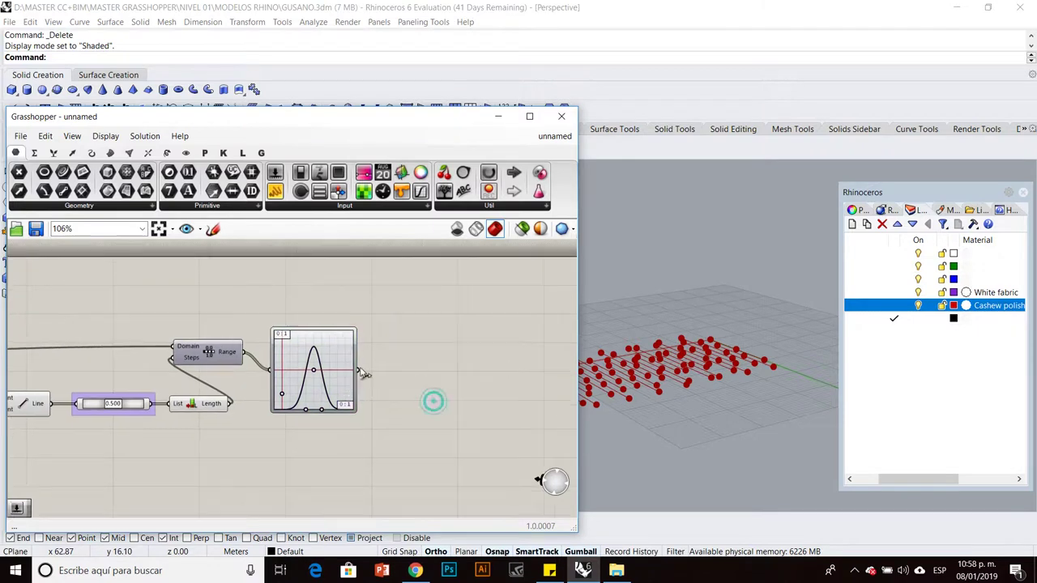
left_click_drag(347, 361, 354, 349)
scroll(389, 371, "down", 10)
left_click_drag(440, 512, 217, 374)
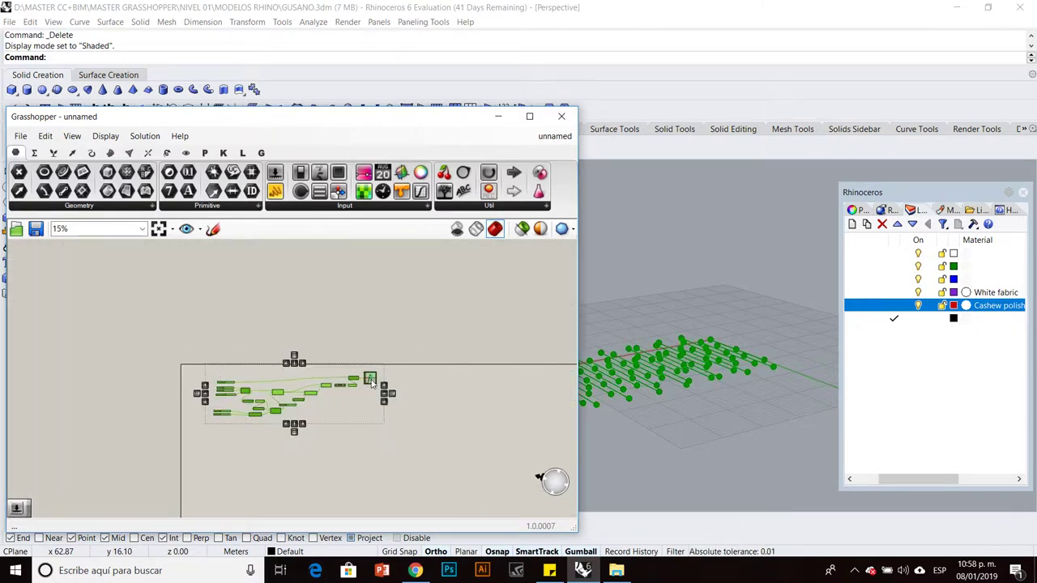
left_click(421, 430)
scroll(387, 416, "up", 10)
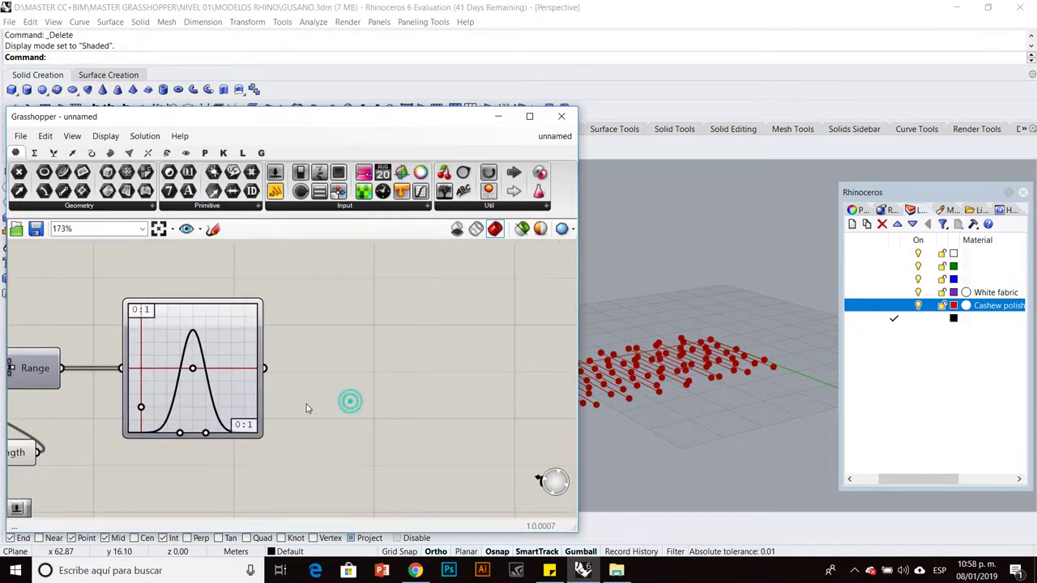
Inspect the graph mapper's output values in a temporary panel and delete that panel.
right_click_drag(307, 408, 323, 410)
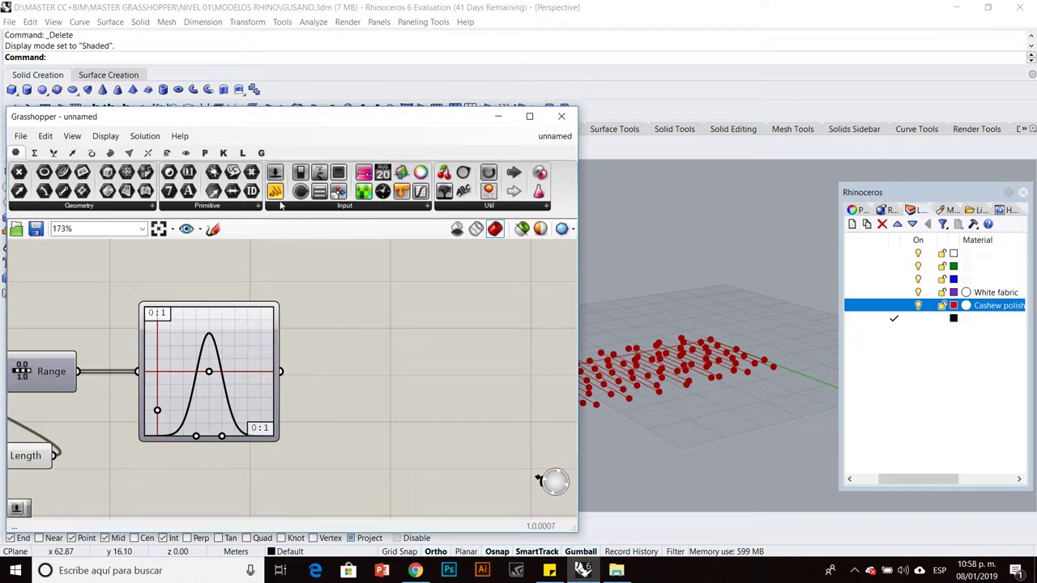
left_click_drag(421, 316, 422, 317)
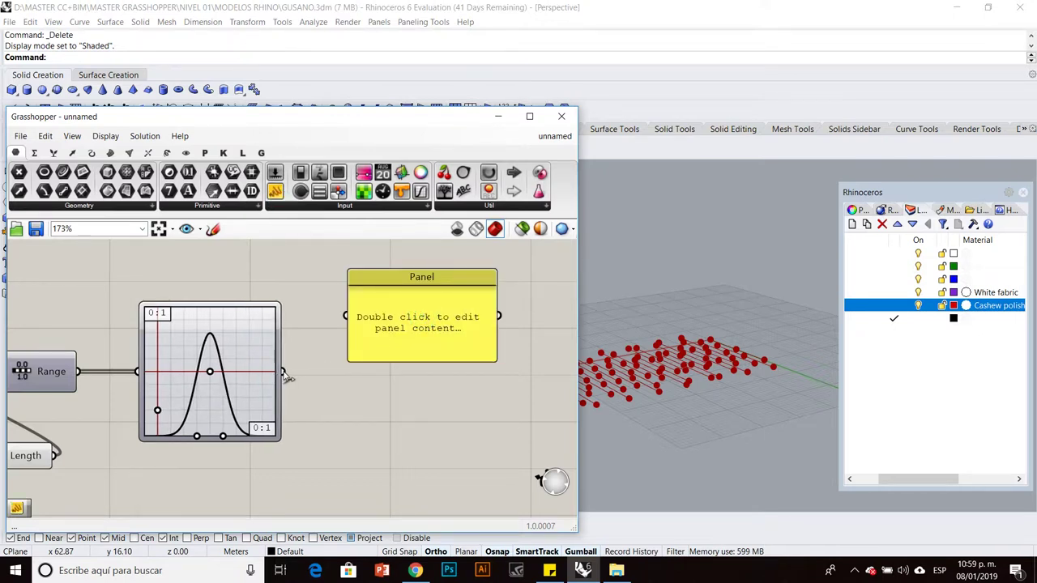
left_click_drag(330, 317, 348, 317)
left_click_drag(392, 365, 392, 453)
key("Delete")
Add a Bounds component beside the graph mapper and connect the mapper's output to its Numbers input.
double_click(359, 439)
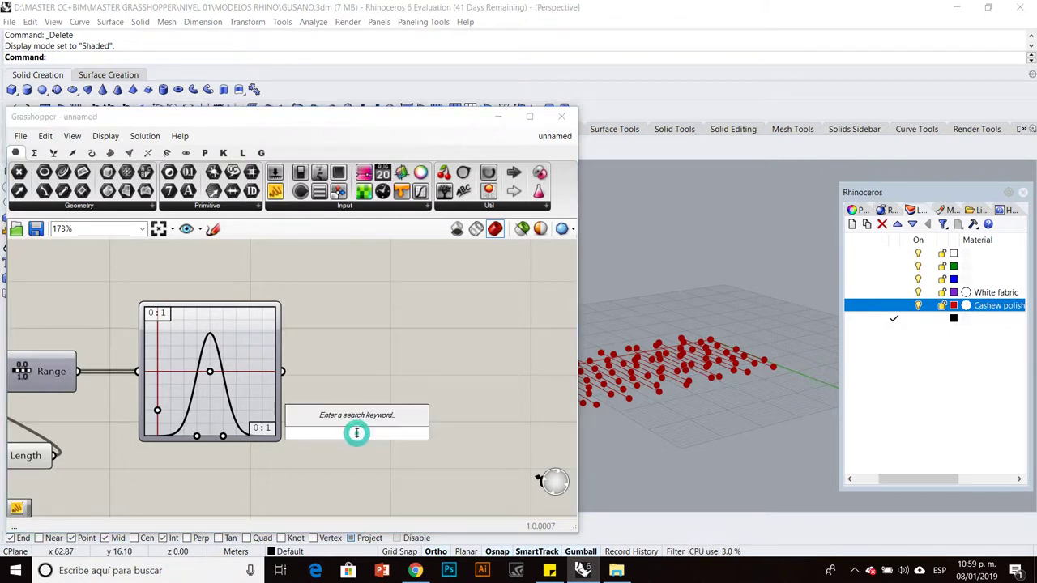
type("BOUI")
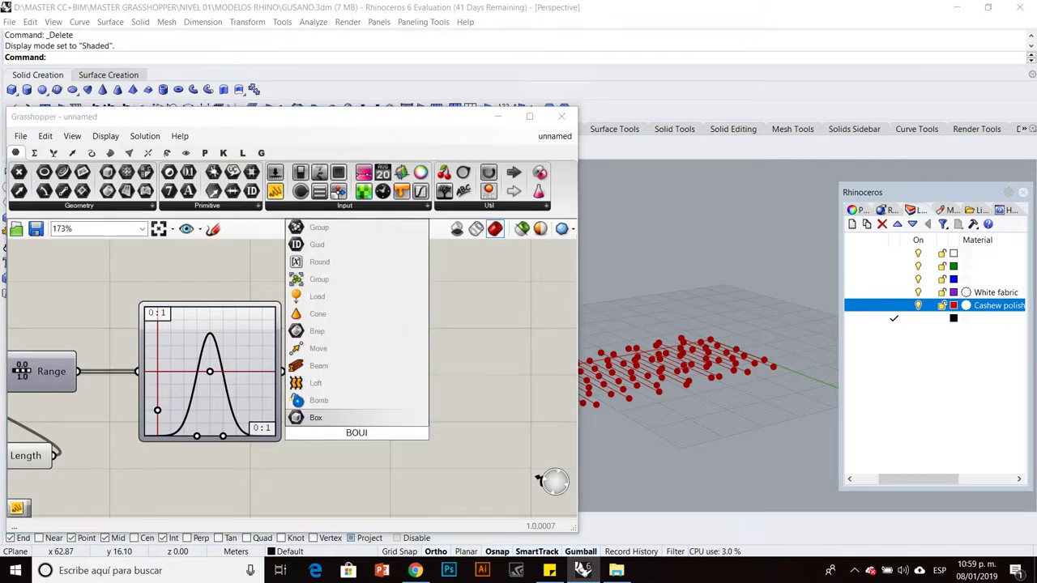
key("BackSpace")
type("NDS")
key("Return")
left_click_drag(362, 417, 321, 379)
left_click_drag(381, 379, 381, 428)
left_click(330, 381)
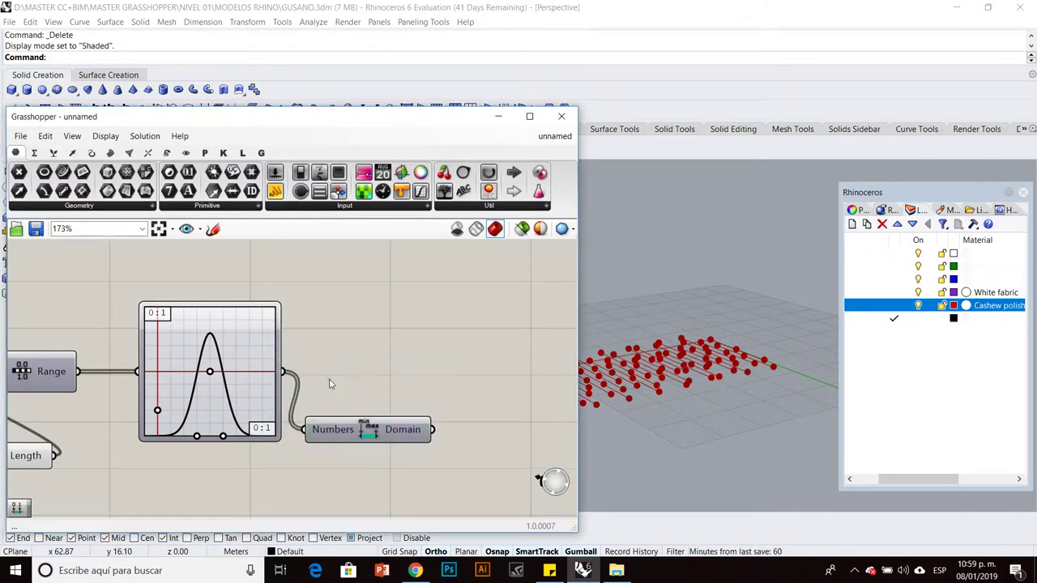
scroll(405, 380, "down", 2)
scroll(384, 394, "up", 2)
Add a Remap Numbers component, feeding its Value from the graph mapper and its Source from the Bounds domain.
right_click_drag(384, 394, 396, 394)
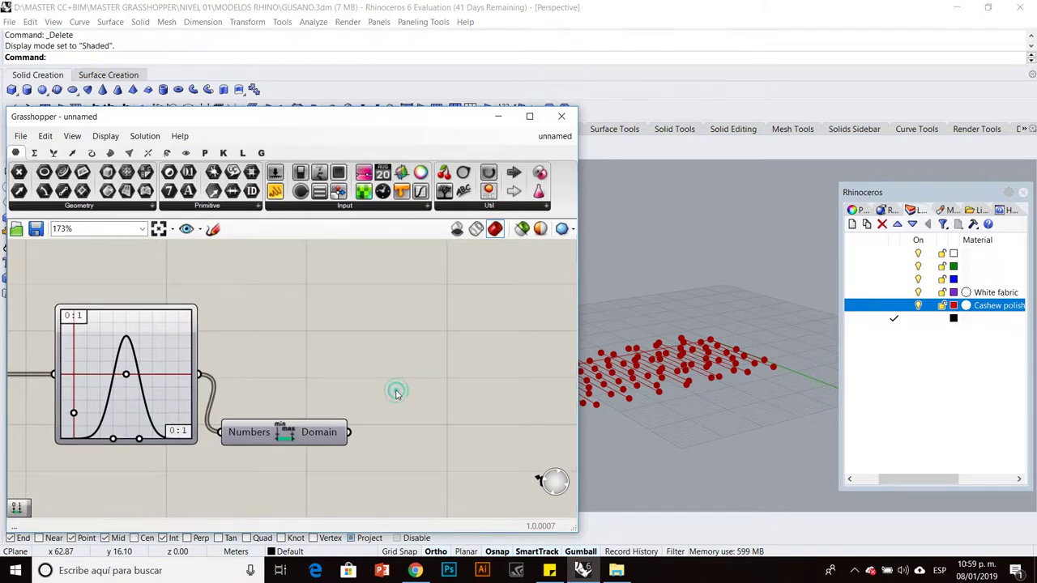
double_click(396, 392)
type("REMAP")
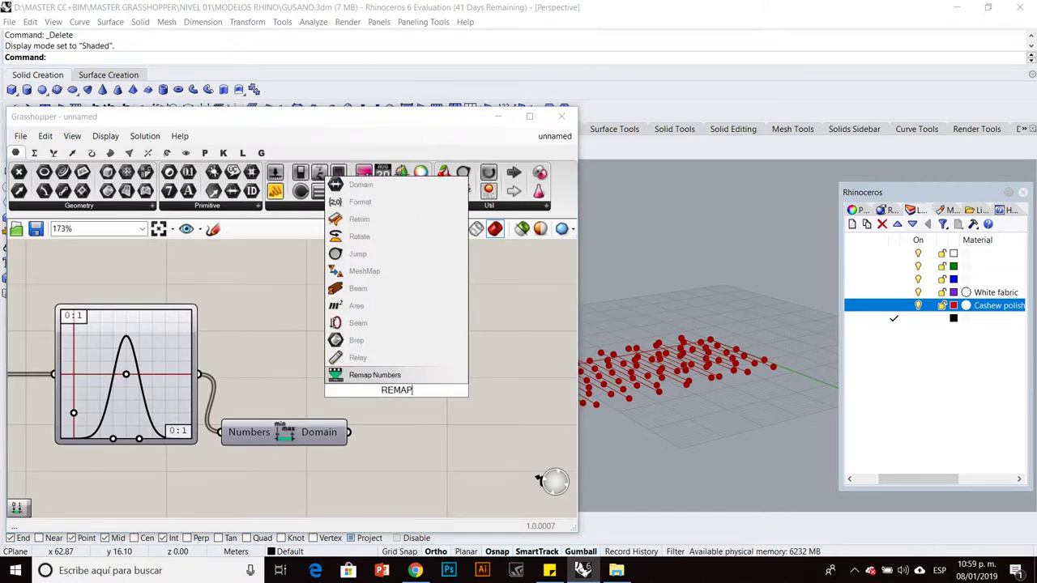
key("Return")
left_click_drag(209, 375, 476, 394)
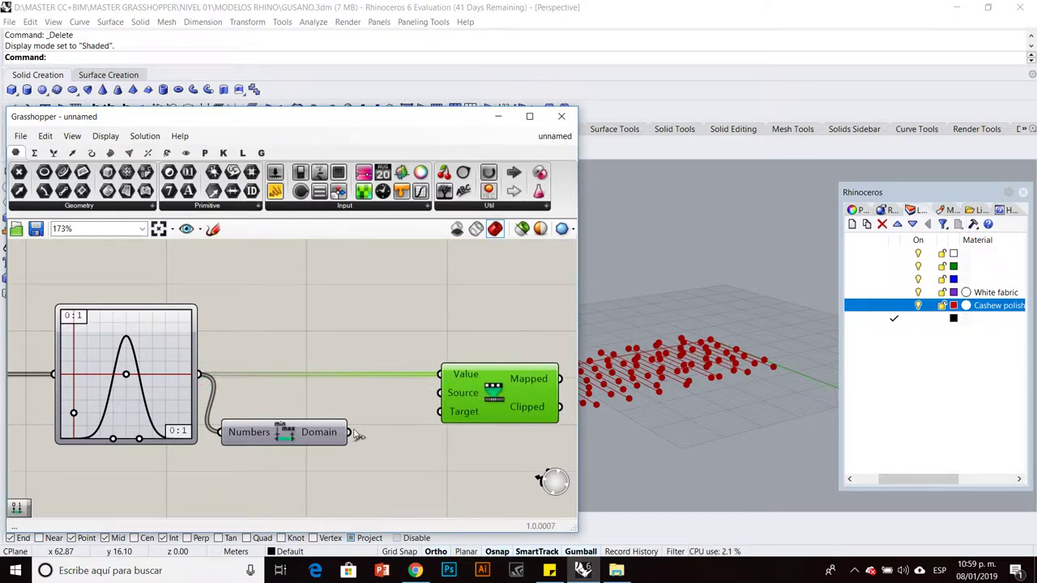
scroll(397, 390, "down", 4)
left_click(406, 435)
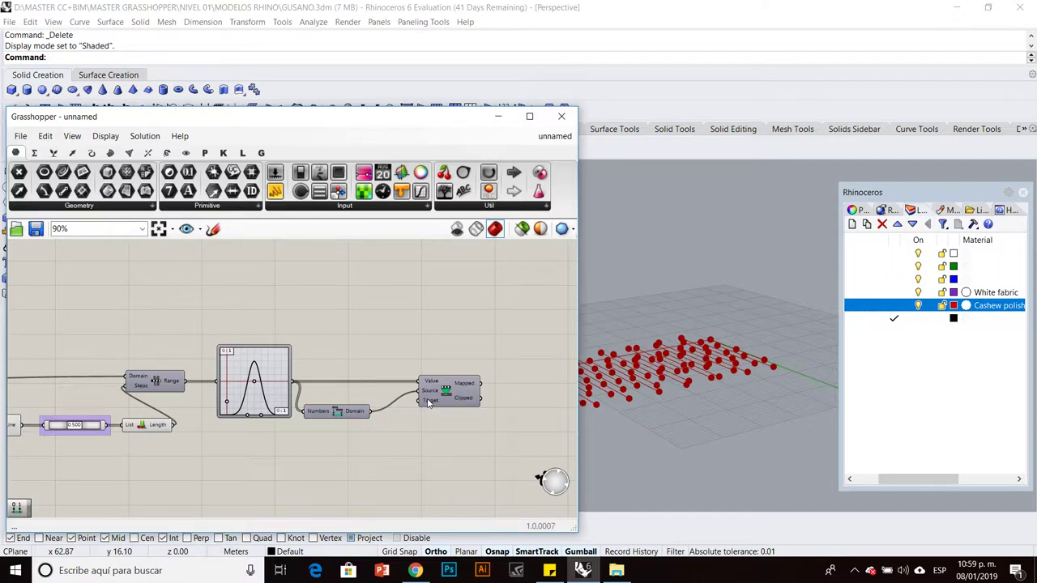
Connect the existing Construct Domain output to the Target input of the new Remap Numbers component.
scroll(430, 404, "up", 4)
scroll(435, 408, "up", 2)
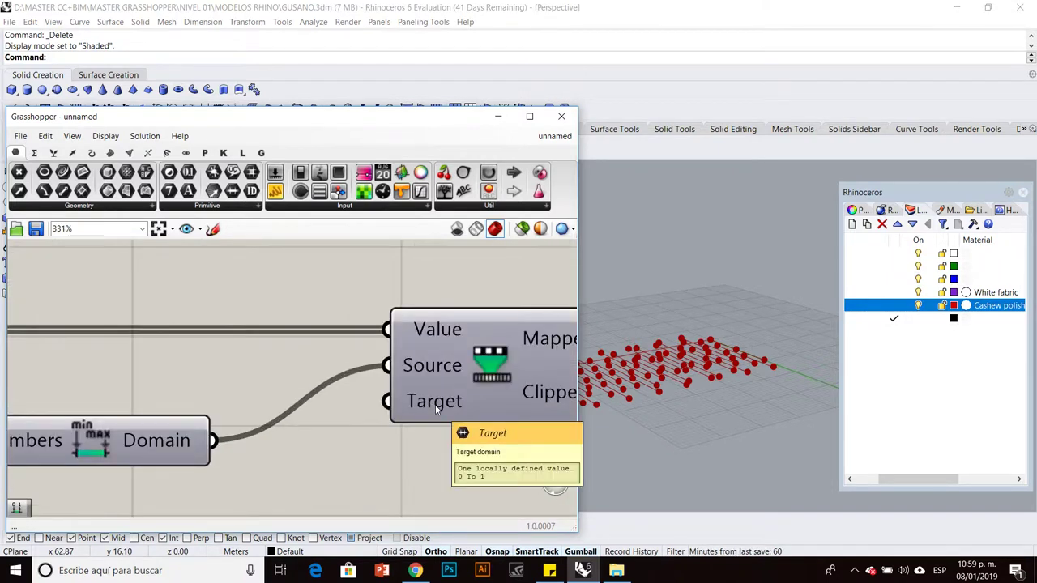
scroll(435, 404, "down", 6)
scroll(181, 467, "up", 2)
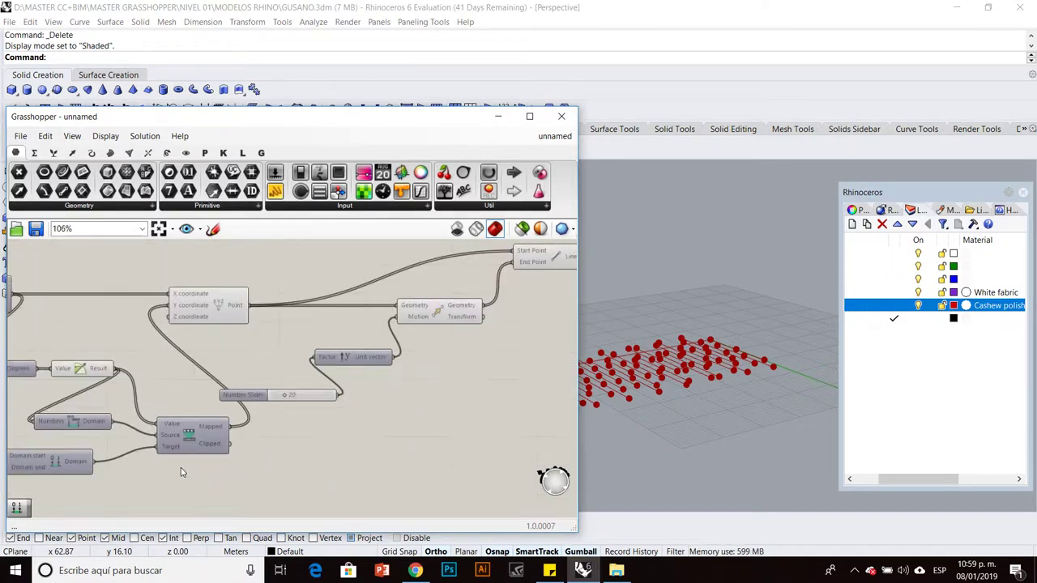
scroll(181, 468, "up", 3)
scroll(365, 396, "down", 2)
left_click_drag(291, 396, 328, 342)
scroll(297, 313, "down", 3)
scroll(386, 296, "down", 3)
scroll(140, 441, "up", 3)
left_click_drag(389, 413, 458, 252)
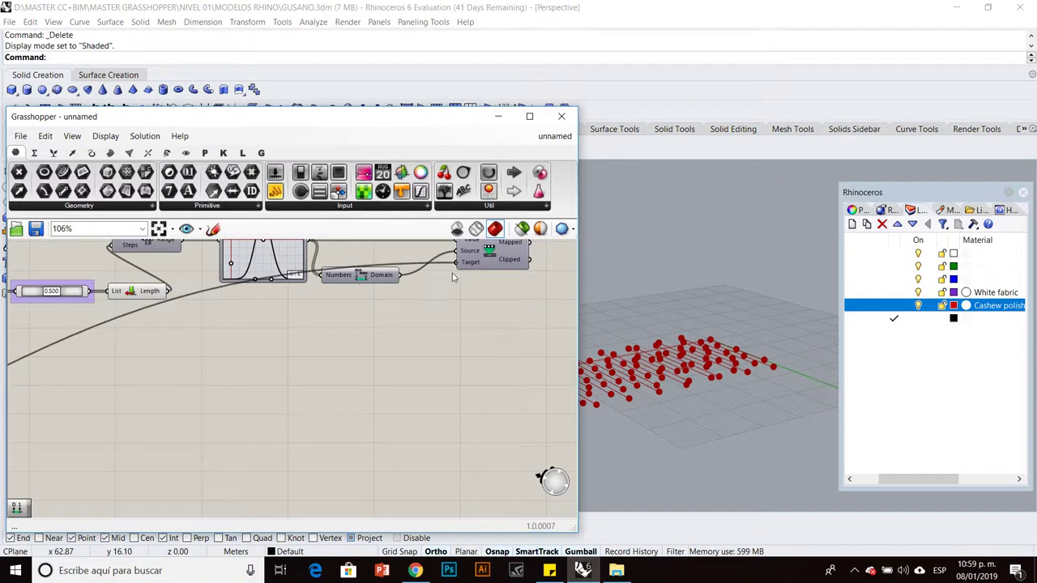
Reposition the new Remap Numbers component so that it lines up with the Bounds component's output.
scroll(394, 340, "down", 3)
left_click_drag(438, 308, 465, 321)
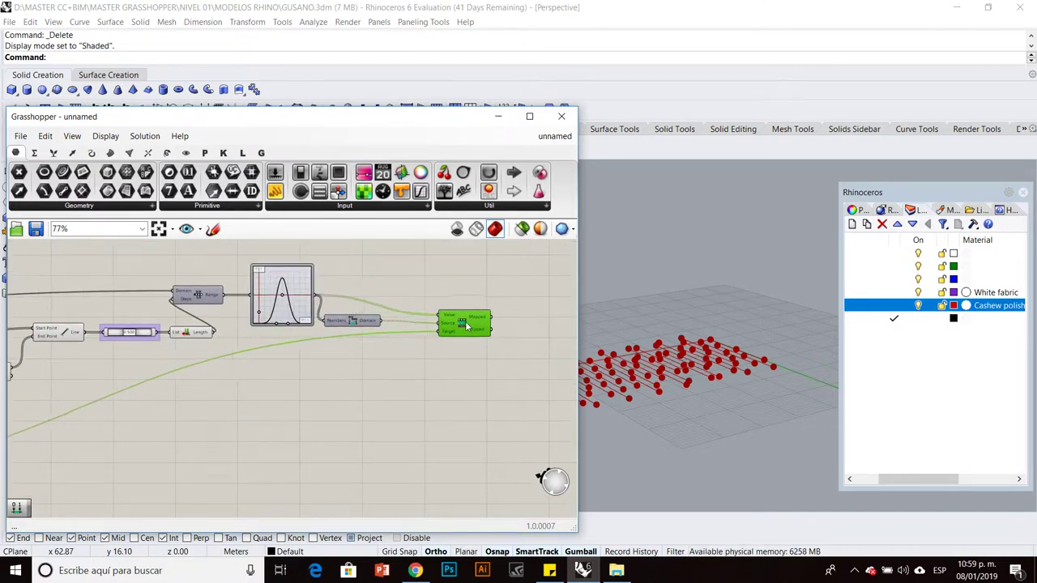
left_click(416, 362)
scroll(370, 321, "up", 3)
left_click(357, 325)
left_click(360, 392)
scroll(360, 392, "down", 2)
scroll(310, 380, "up", 2)
left_click(393, 346)
scroll(364, 386, "down", 3)
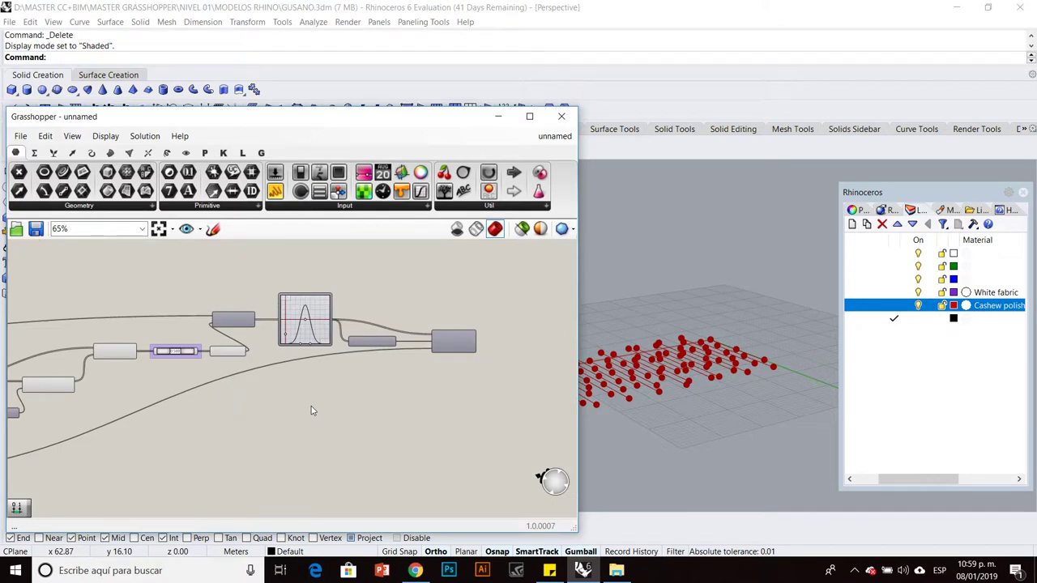
Add a Move component below the remap and connect the 0.500 Point On Curve output to its Geometry input.
double_click(310, 405)
type("move")
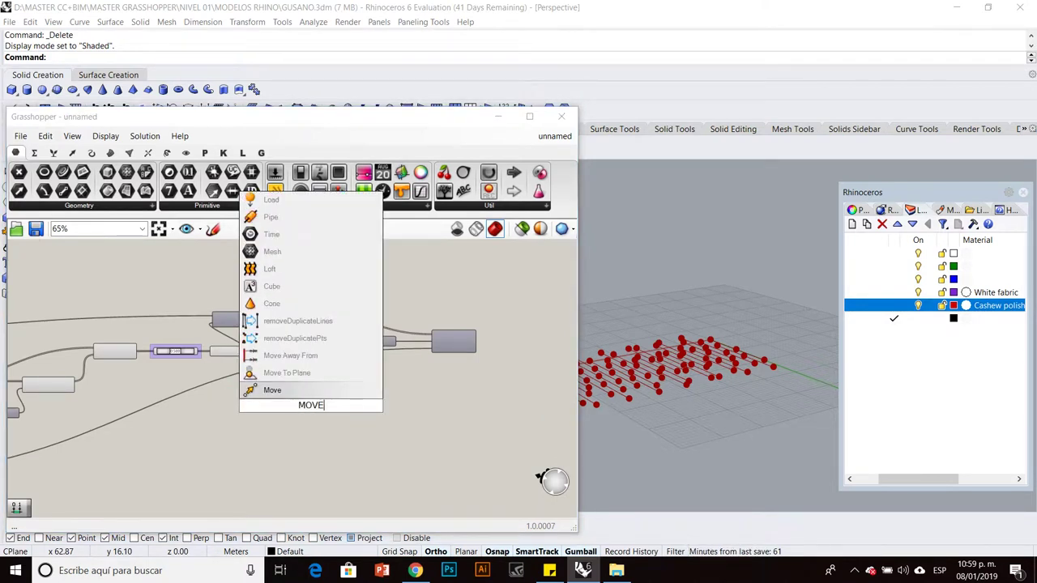
key("Return")
left_click_drag(306, 413, 413, 405)
scroll(375, 394, "up", 3)
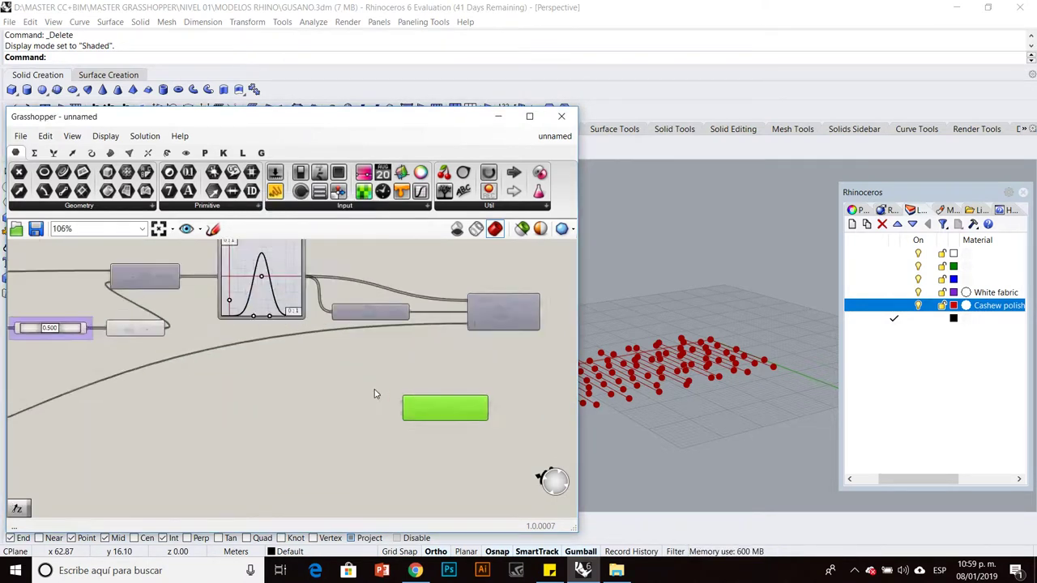
left_click_drag(223, 296, 340, 394)
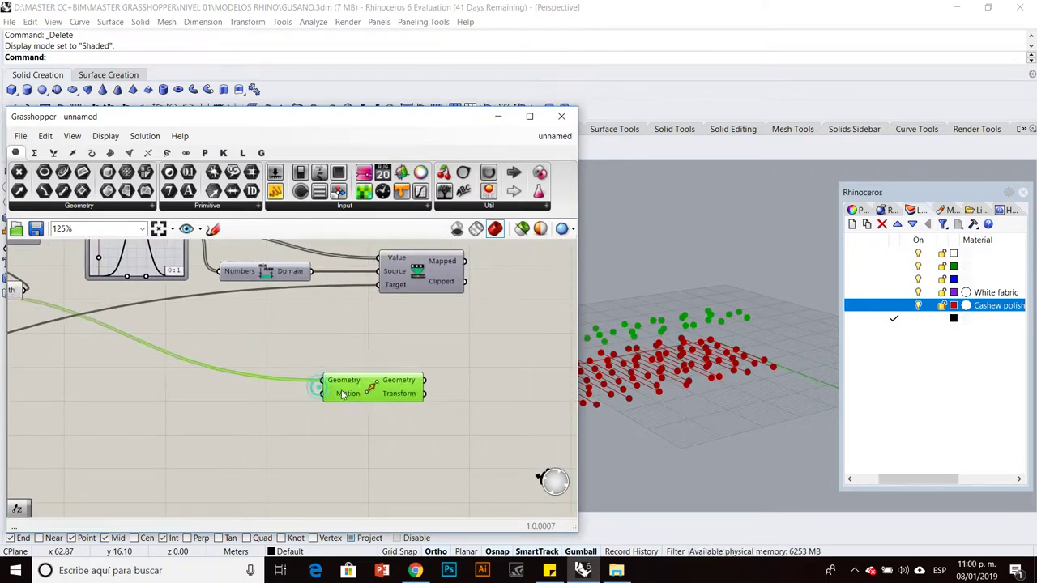
left_click(359, 440)
scroll(353, 427, "down", 3)
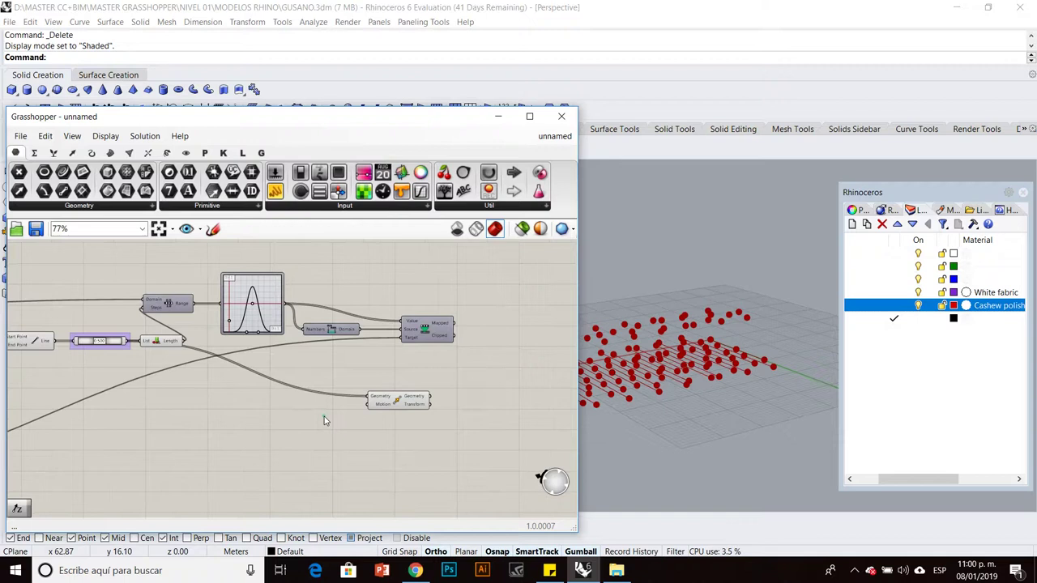
Add a Unit Z vector with the remap's Mapped output as its Factor, and connect it to the Move's Motion input.
double_click(324, 416)
type("z")
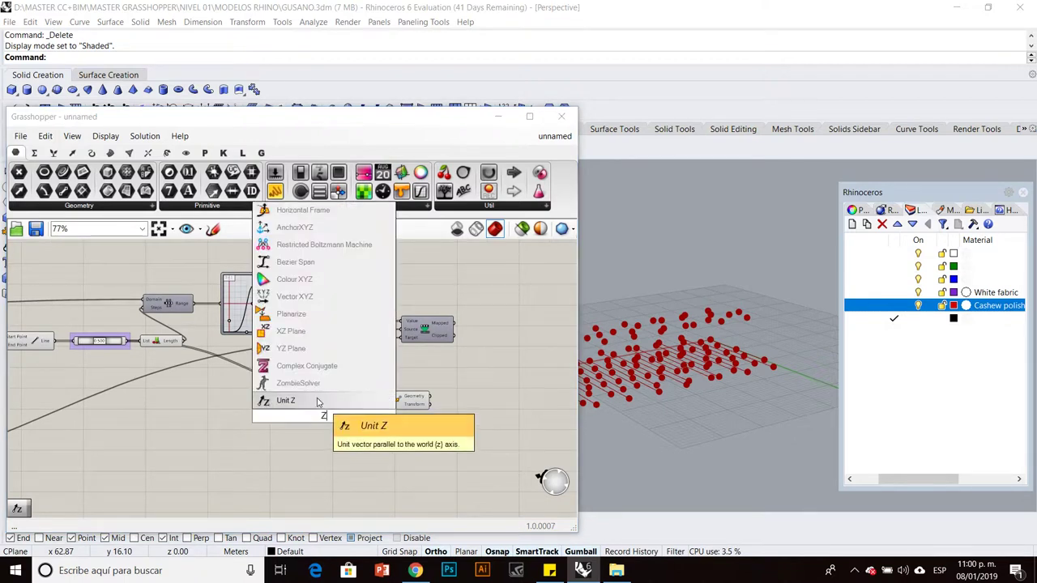
left_click(324, 412)
scroll(320, 423, "up", 3)
left_click_drag(360, 407, 266, 407)
scroll(364, 351, "down", 1)
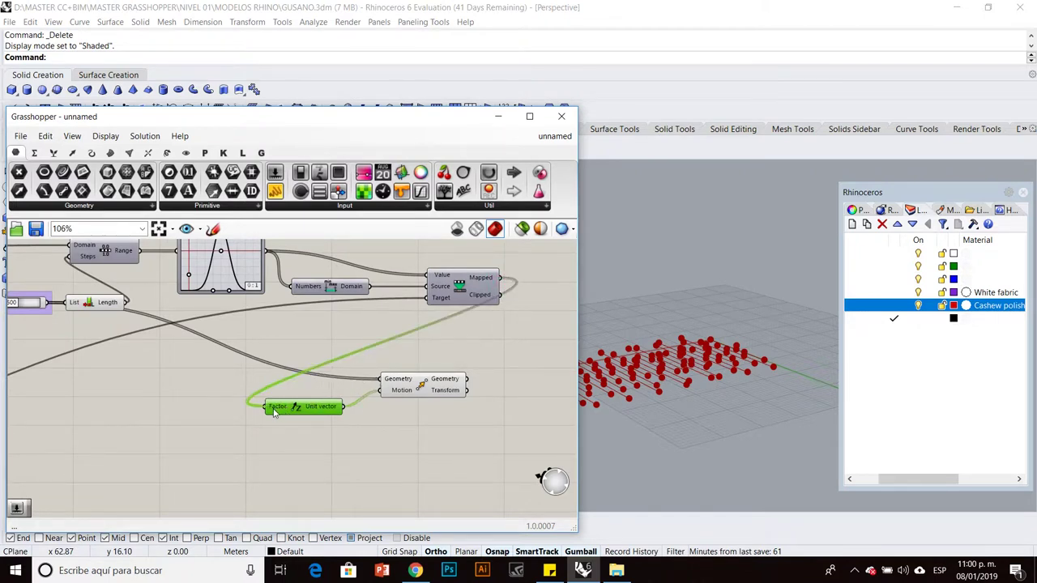
left_click(319, 433)
Shift the Gaussian peak toward the start of the graph and move the Grasshopper window clear of the model.
scroll(318, 433, "down", 2)
scroll(241, 301, "up", 4)
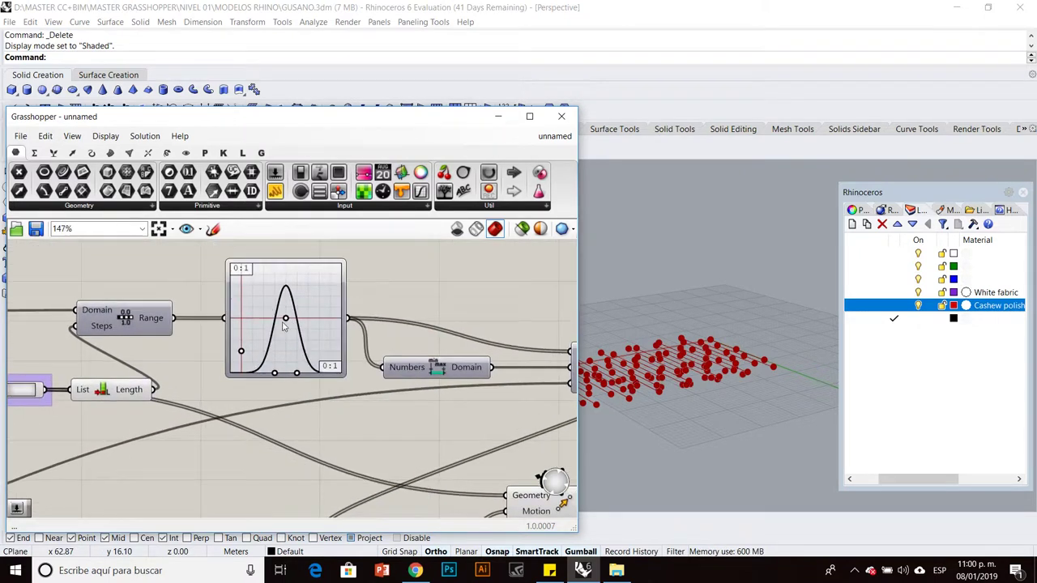
left_click_drag(285, 318, 261, 317)
left_click_drag(383, 123, 283, 152)
Turn off the preview of the 0.500 Point On Curve component.
scroll(437, 380, "down", 3)
scroll(199, 427, "up", 3)
left_click(170, 381)
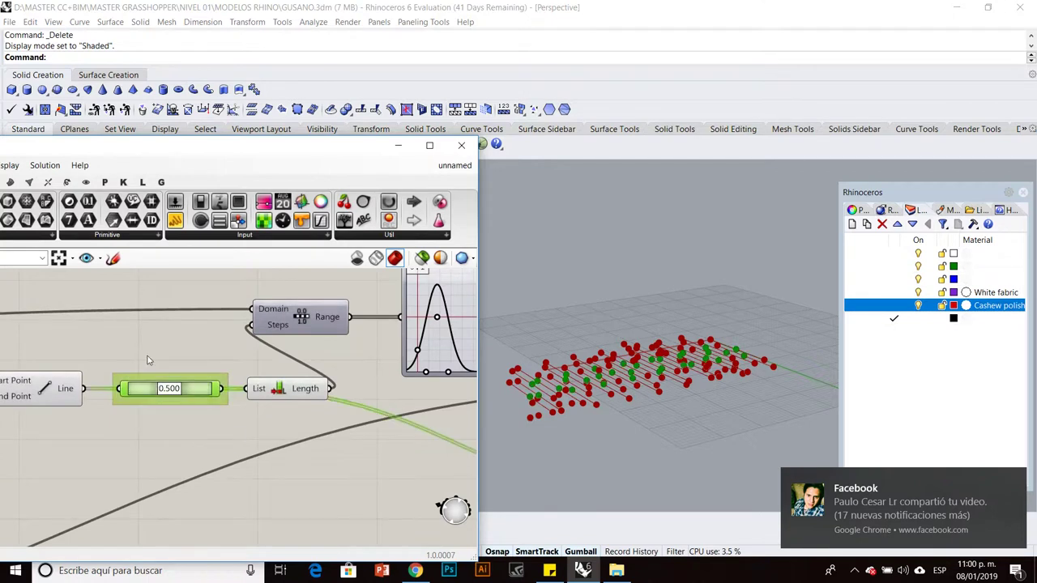
middle_click(148, 354)
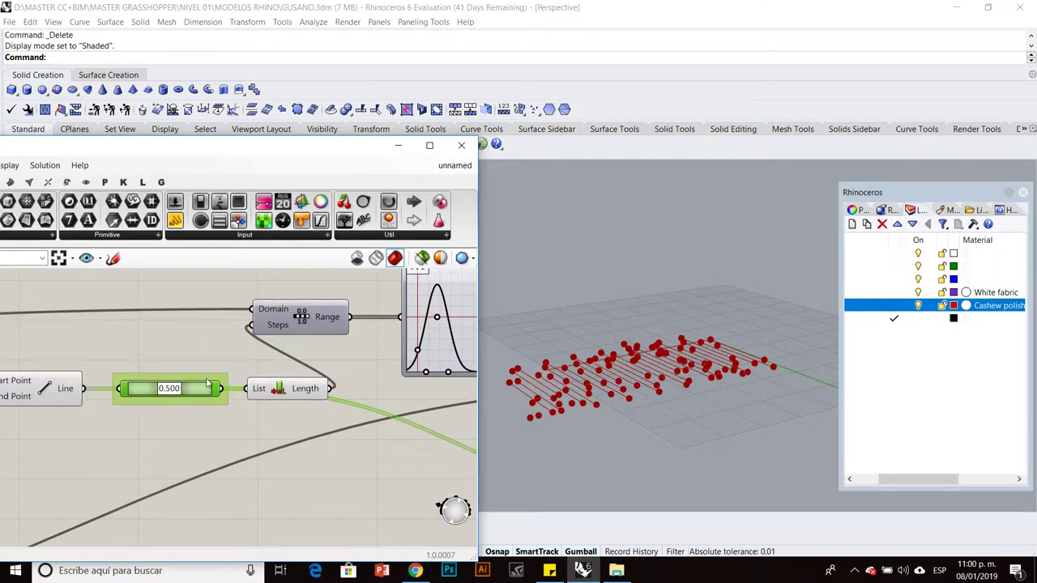
Examine the vertically moved midpoints in the perspective view against the components that drive them.
scroll(235, 415, "down", 3)
right_click_drag(235, 413, 150, 398)
left_click(358, 417)
right_click_drag(686, 387, 663, 385)
scroll(347, 410, "down", 4)
right_click_drag(247, 426, 347, 422)
scroll(127, 448, "up", 4)
mouse_move(275, 463)
right_mouse_down()
mouse_move(472, 457)
mouse_move(277, 462)
right_mouse_up()
scroll(280, 432, "down", 4)
right_click_drag(125, 388, 243, 419)
scroll(199, 399, "up", 4)
Switch Rhino from the Perspective view to a maximized Front view and place the Grasshopper window beside the geometry.
left_click_drag(312, 154, 515, 241)
double_click(120, 166)
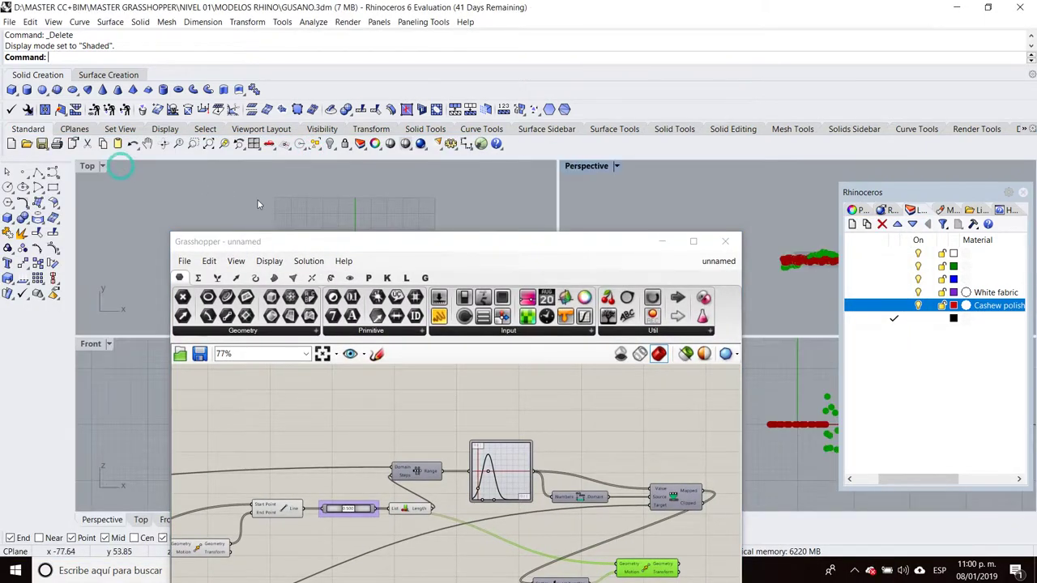
left_click_drag(372, 248, 265, 404)
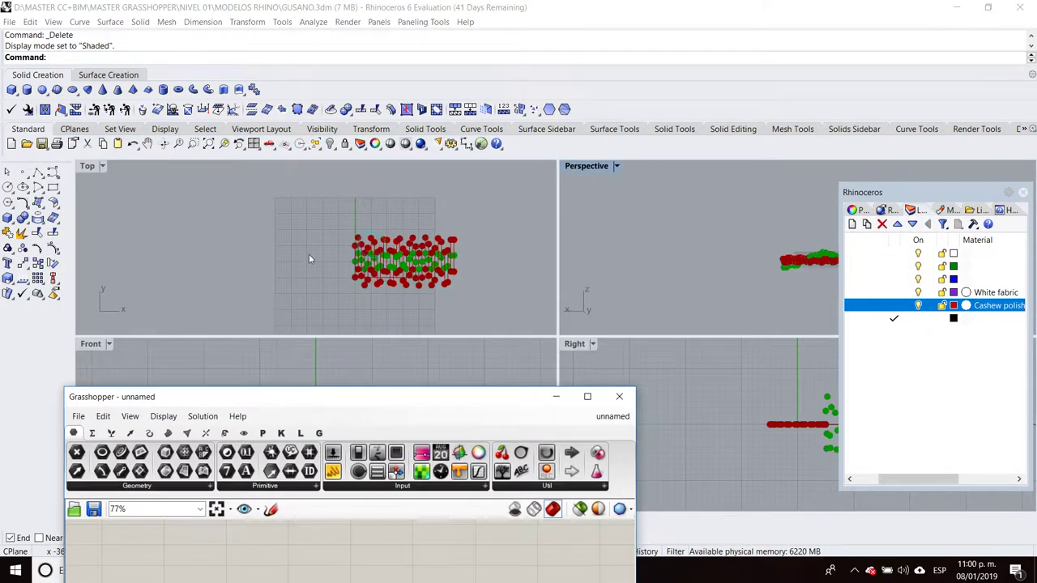
left_click(748, 403)
scroll(367, 370, "down", 5)
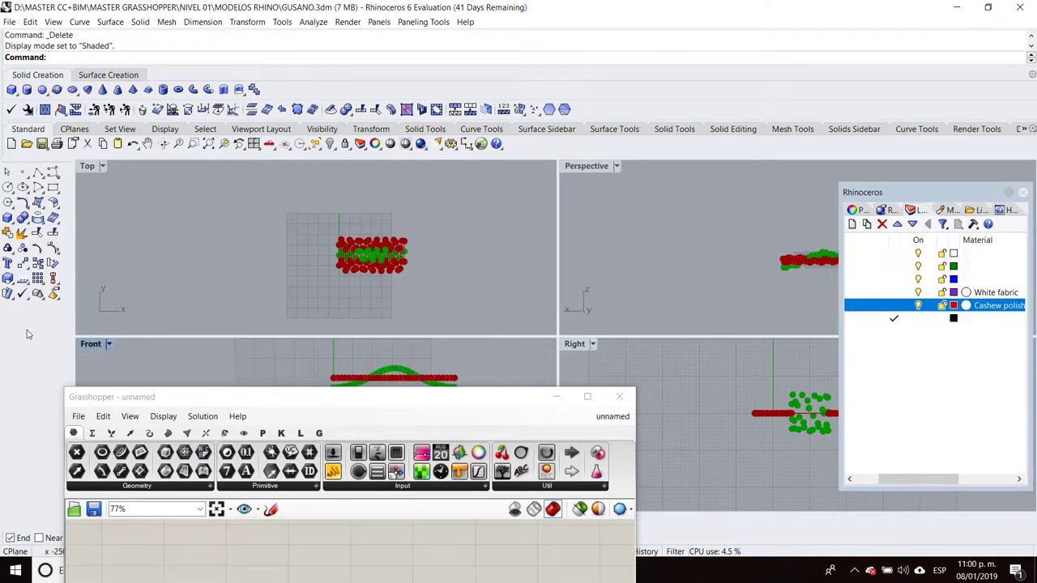
double_click(90, 344)
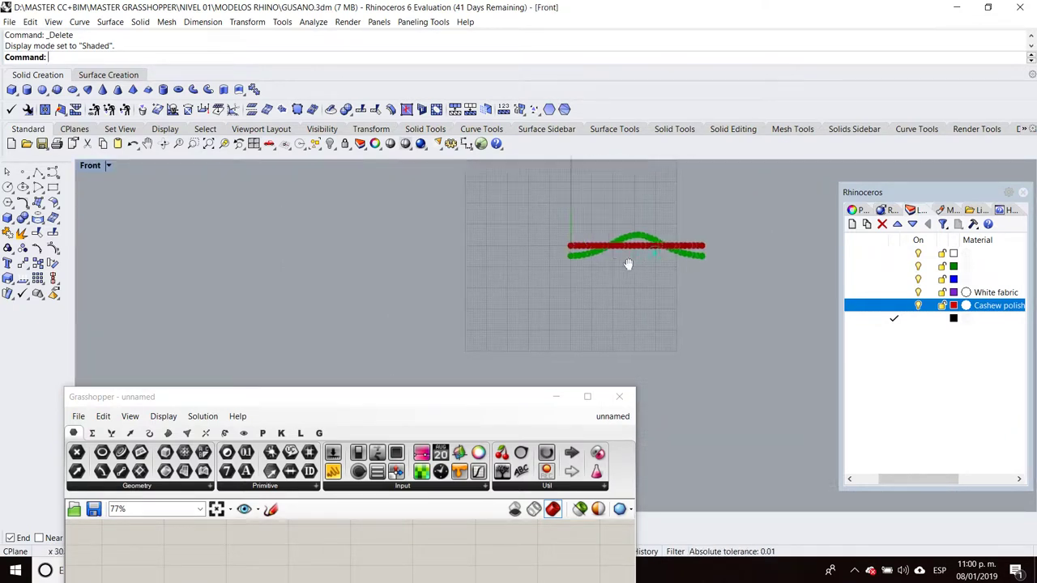
scroll(624, 268, "up", 3)
left_click_drag(460, 386, 298, 116)
Try another peak position and width for the Gaussian curve, and reset the graph mapper to its default.
scroll(598, 300, "down", 2)
scroll(324, 395, "down", 2)
left_click(333, 417)
scroll(256, 371, "up", 5)
mouse_move(258, 368)
left_mouse_down()
mouse_move(298, 366)
mouse_move(237, 364)
mouse_move(261, 357)
left_mouse_up()
left_click_drag(238, 402, 275, 409)
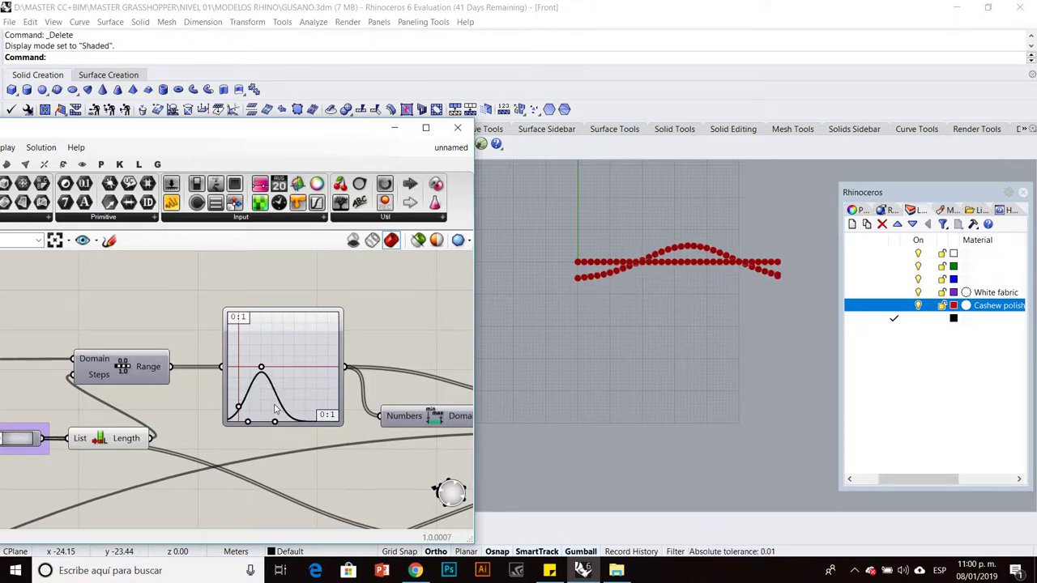
right_click(277, 373)
left_click(310, 507)
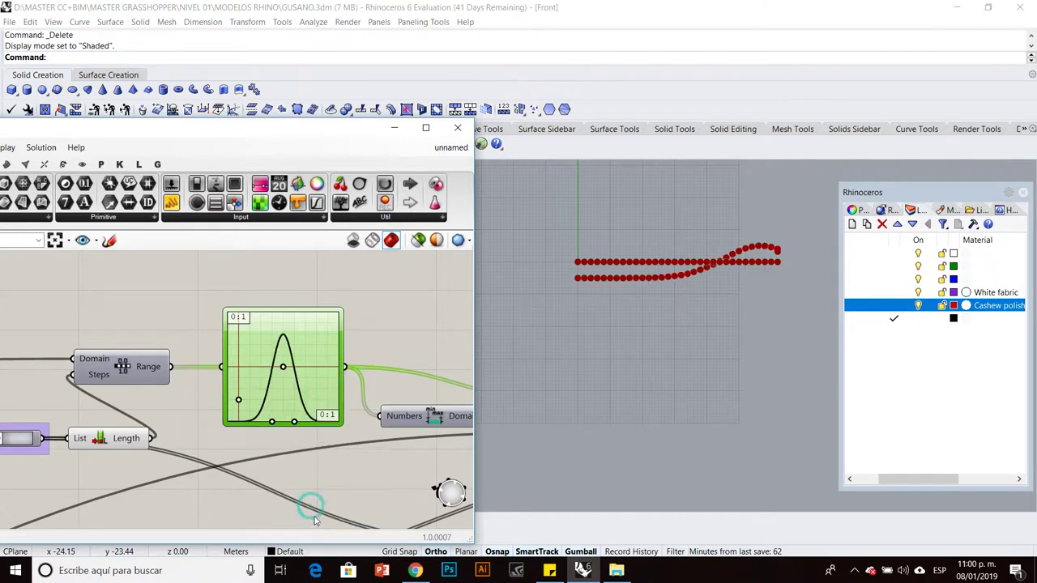
Set the graph mapper's graph type to Sine and adjust the wave with its graph handle.
right_click(295, 382)
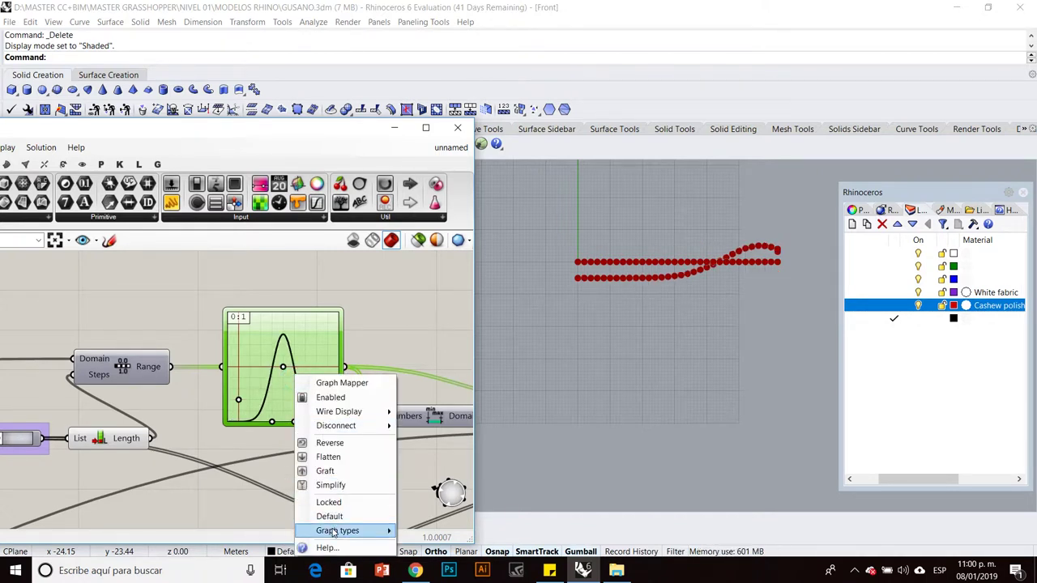
mouse_move(332, 531)
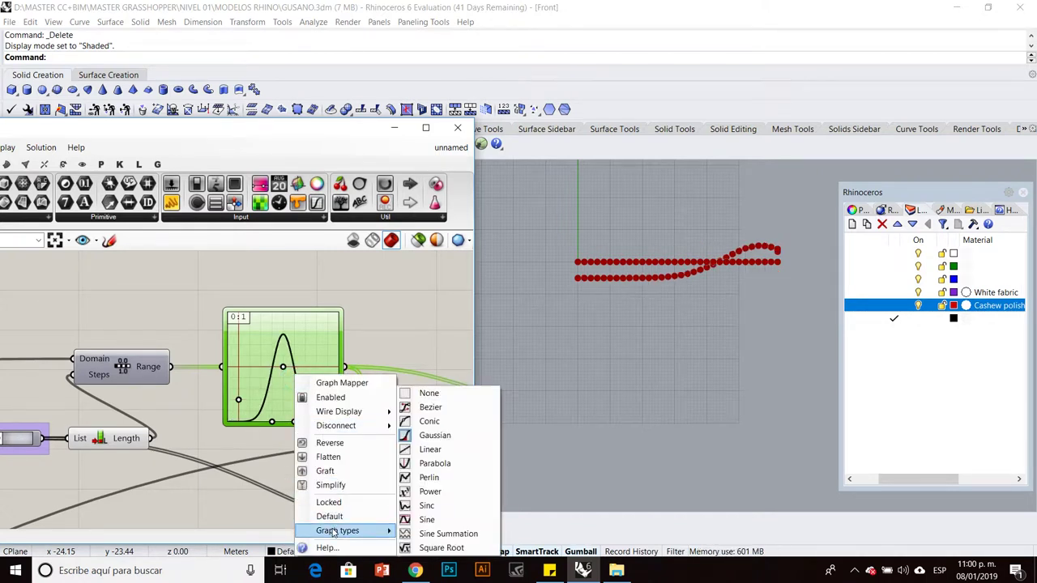
left_click(427, 519)
left_click_drag(229, 424, 320, 423)
Try out the domain start slider that feeds the Construct Domain component.
scroll(292, 394, "down", 5)
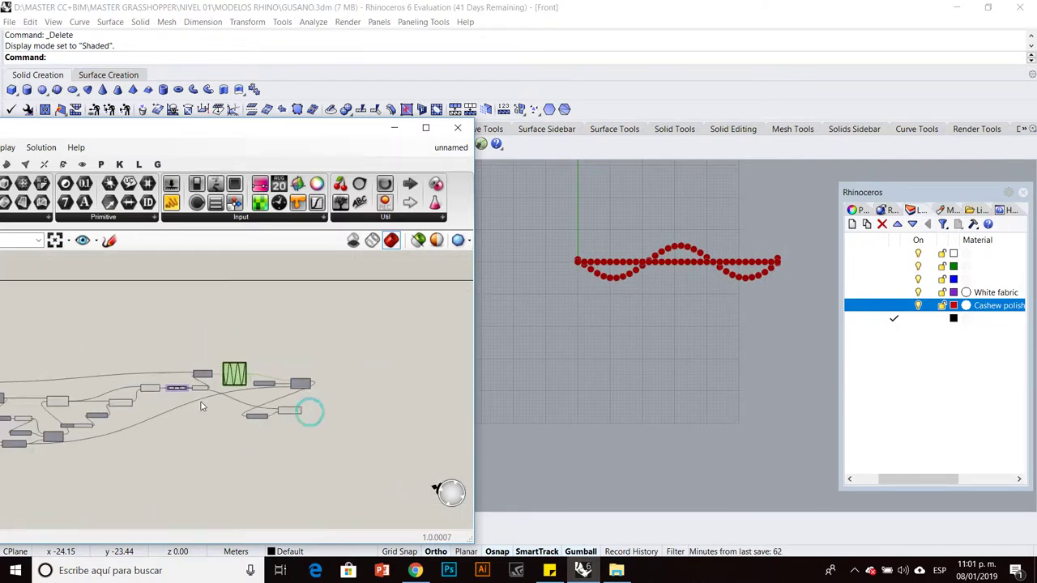
scroll(103, 426, "up", 5)
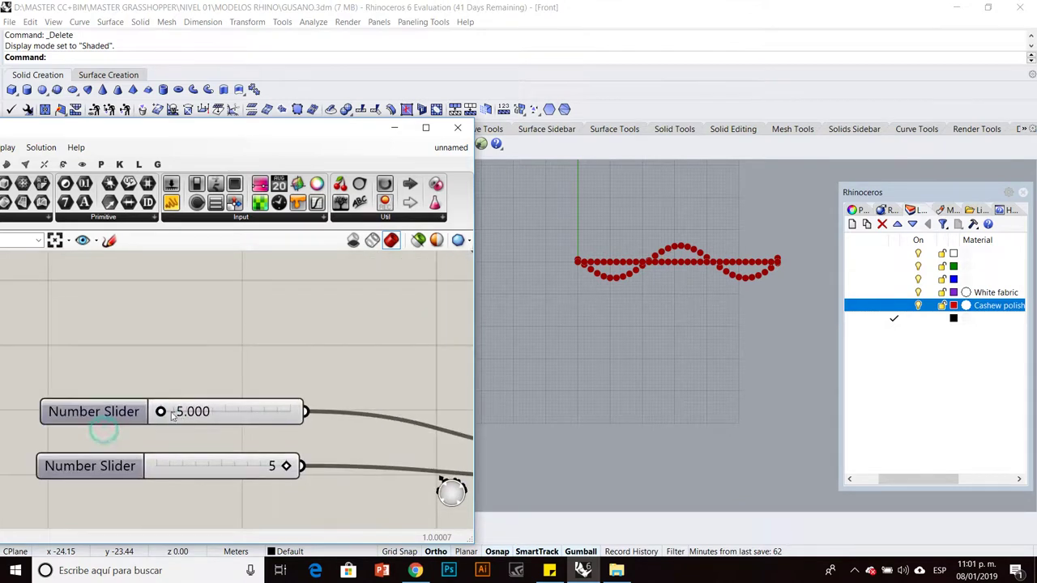
left_click_drag(161, 413, 144, 425)
scroll(254, 353, "down", 3)
right_click_drag(255, 352, 227, 347)
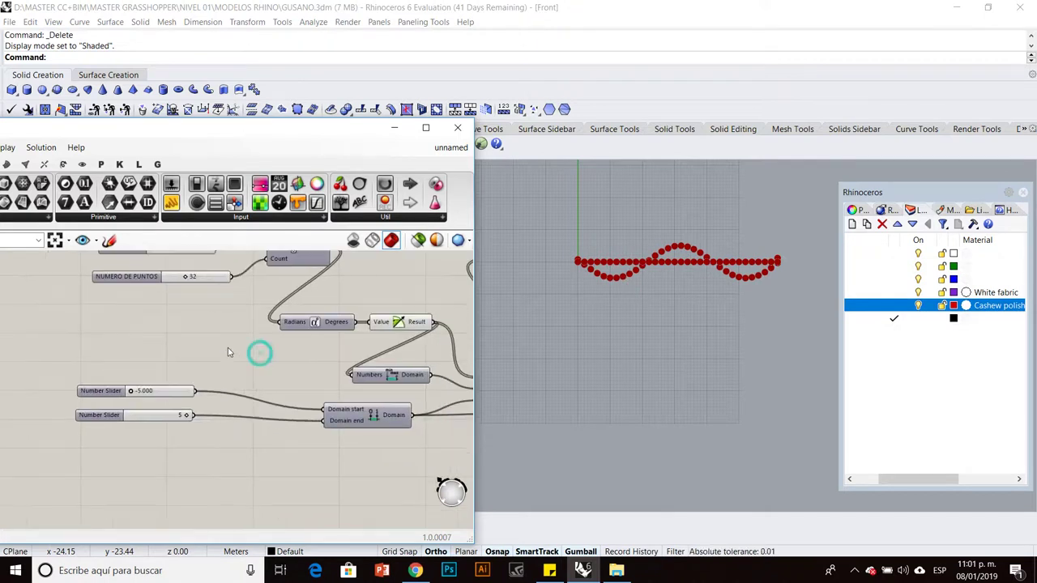
left_click_drag(372, 415, 365, 415)
left_click(339, 395)
Add a number slider of 10 with floating-point rounding and connect it to the Domain end input of Construct Domain.
scroll(160, 436, "up", 2)
double_click(194, 453)
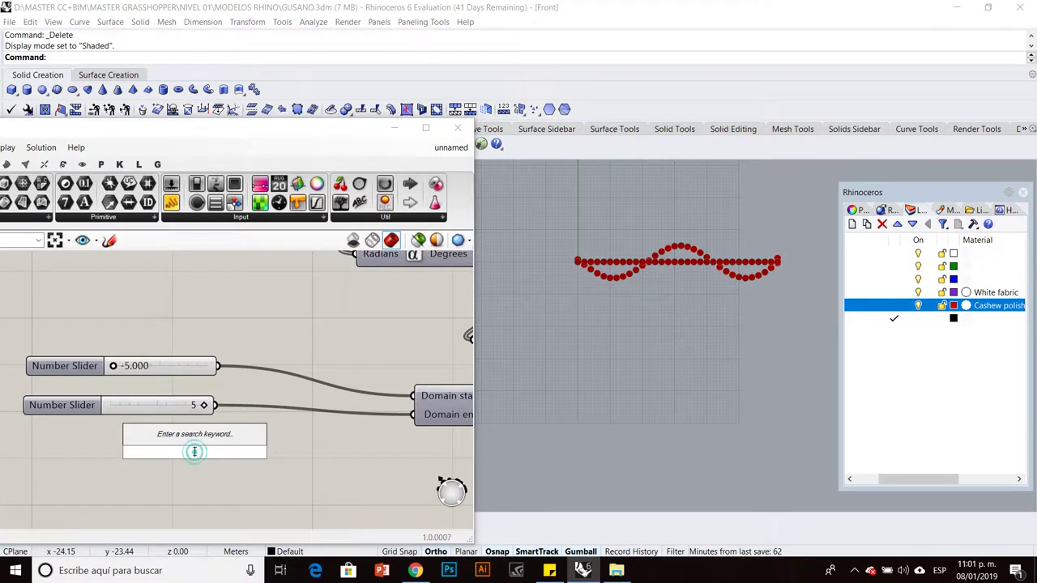
type("10")
double_click(160, 458)
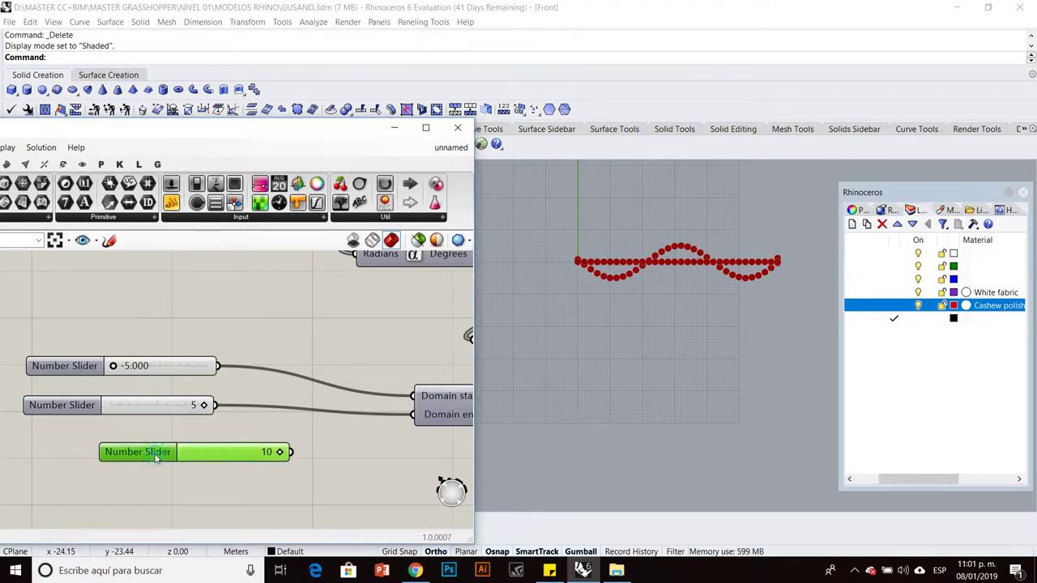
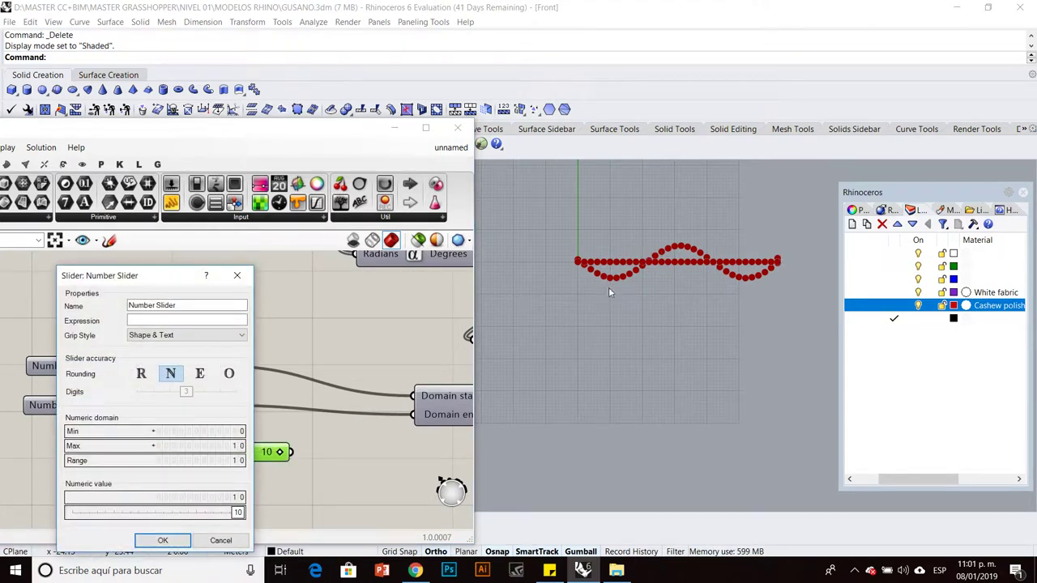
left_click(133, 380)
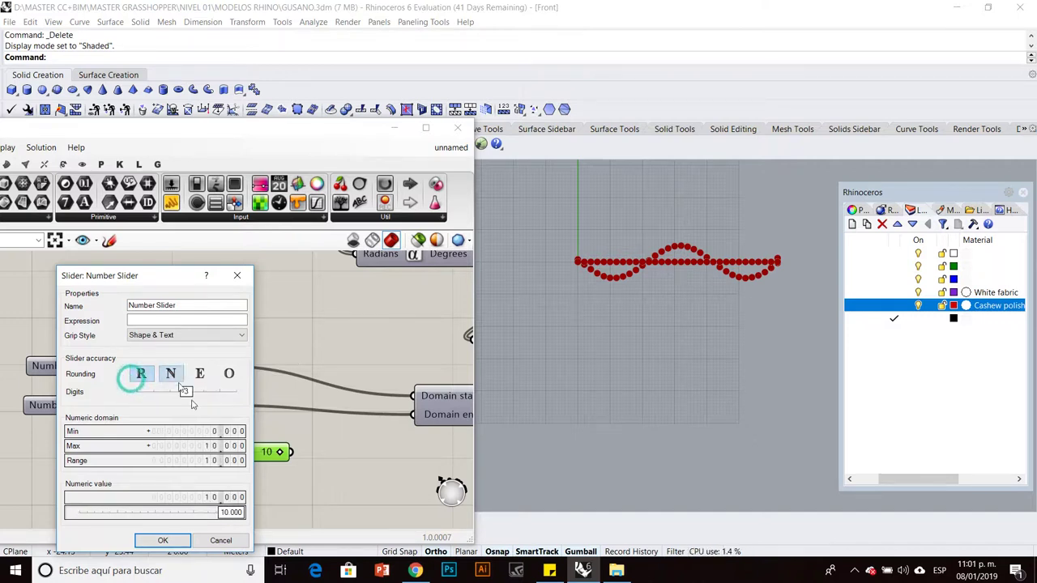
left_click(163, 540)
left_click_drag(311, 452, 293, 457)
left_click_drag(412, 421, 412, 416)
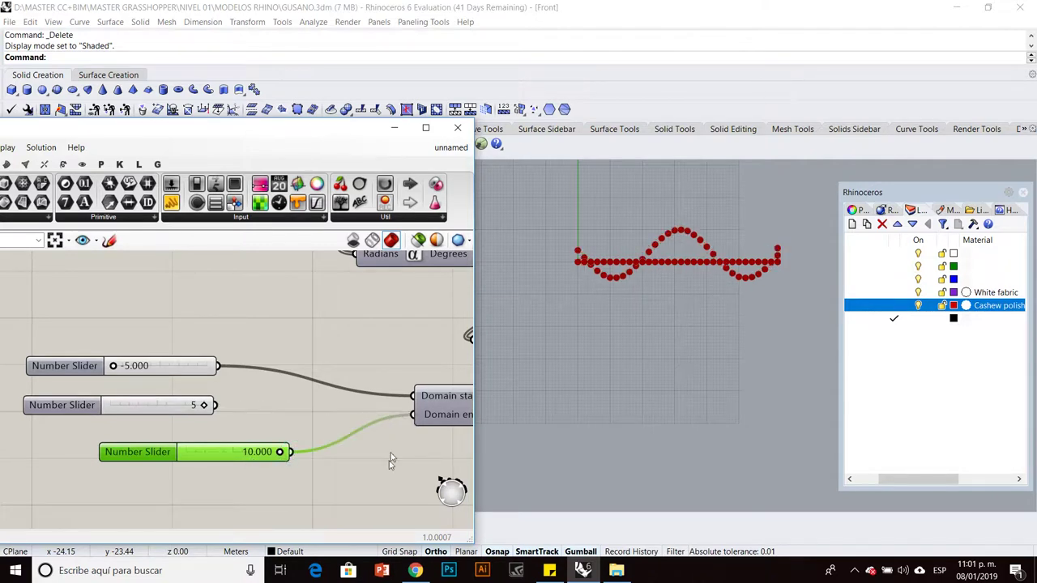
left_click(387, 465)
Add a number slider with value 2 and connect it to Domain start in place of the existing slider.
left_click_drag(115, 366, 207, 373)
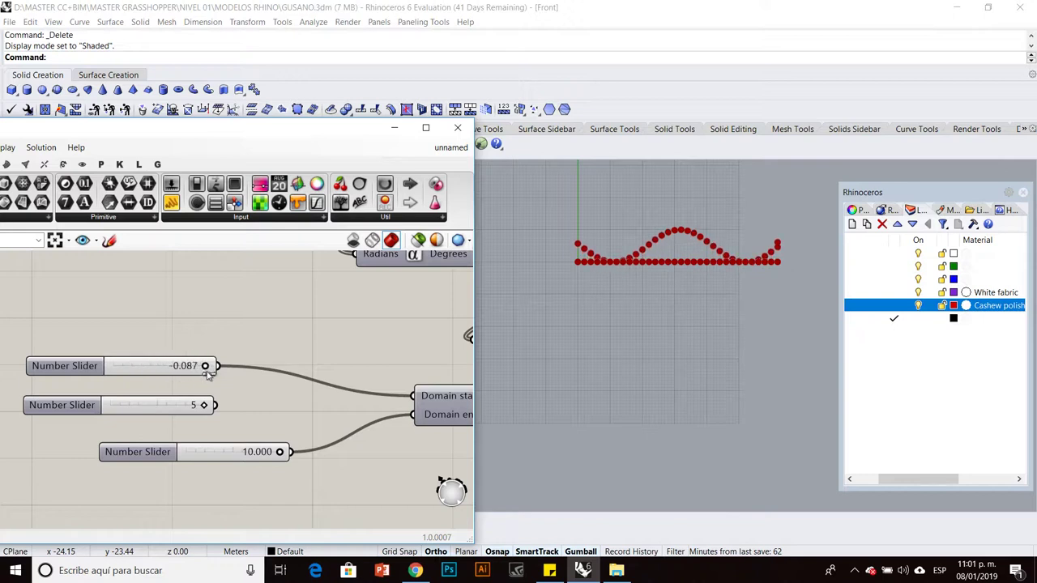
double_click(227, 403)
type("2")
key("Return")
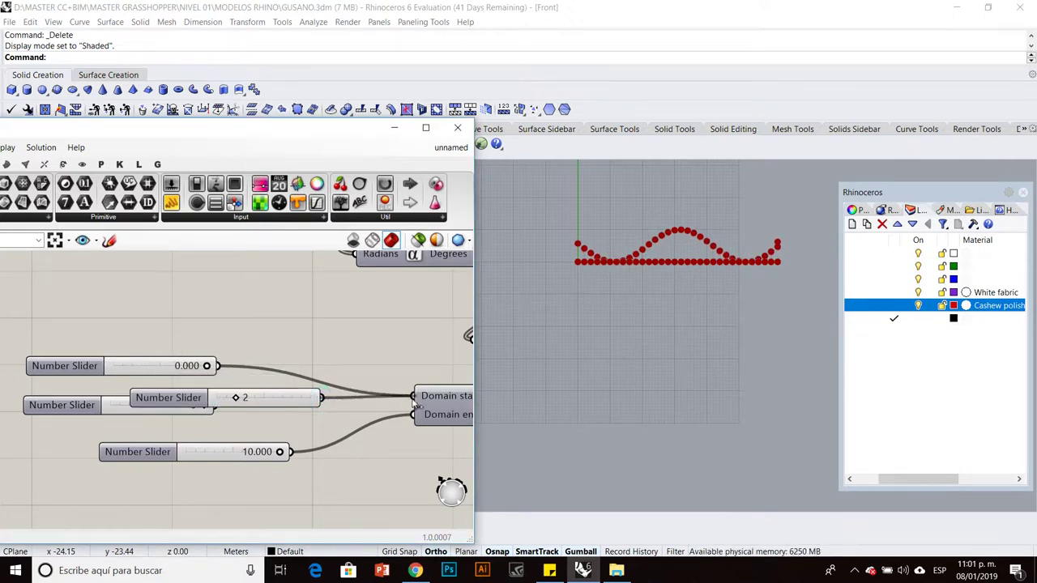
left_click_drag(413, 401, 413, 396)
Delete the two disconnected number sliders and set the new domain start slider to 3.
left_click(85, 365)
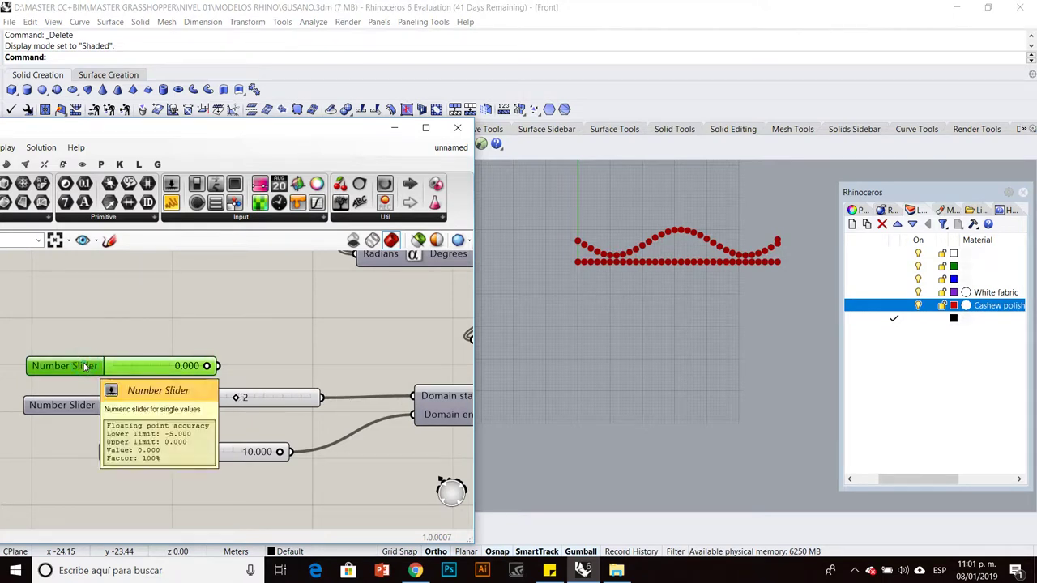
key("Delete")
left_click(66, 402)
key("Delete")
left_click_drag(235, 397, 196, 398)
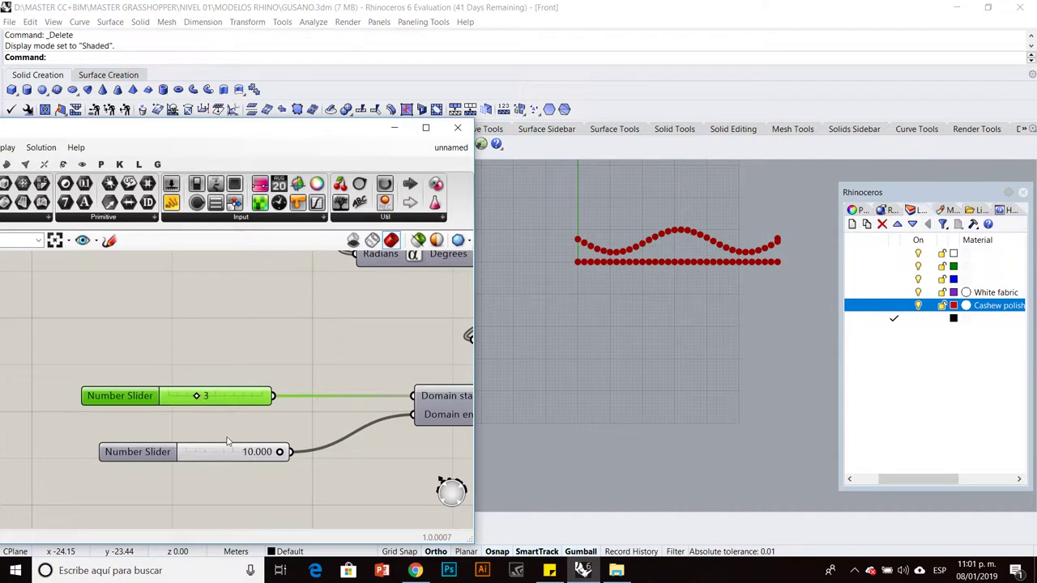
Add a number slider with value 15, connect it to Domain end, and delete the slider it replaces.
double_click(274, 487)
type("15")
key("Return")
left_click_drag(255, 490, 177, 489)
left_click_drag(295, 489, 413, 415)
left_click(400, 481)
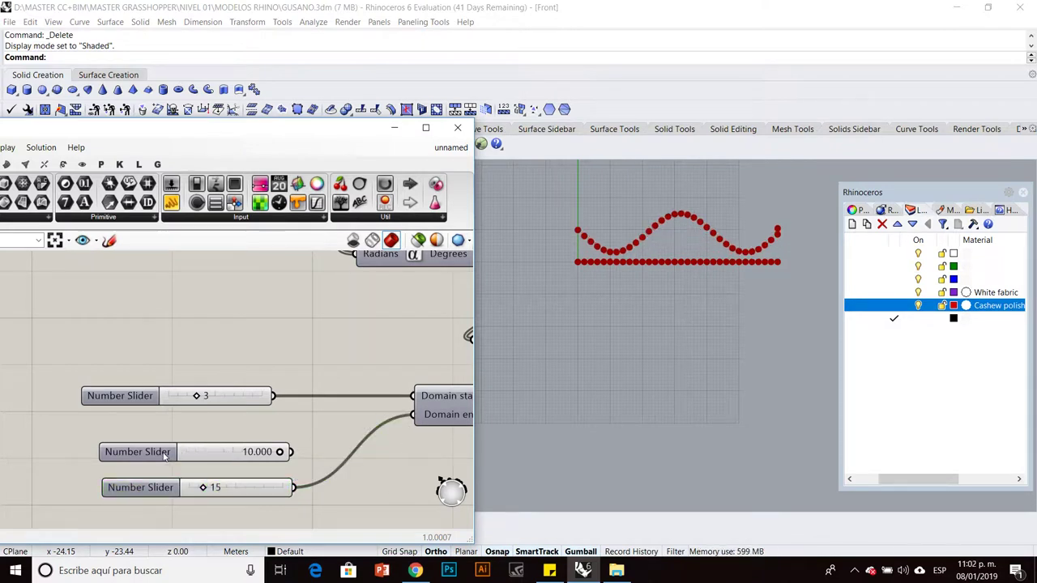
left_click(164, 456)
key("Delete")
Set the domain end slider to 10 and change its rounding to floating-point numbers.
left_click_drag(203, 488, 198, 487)
double_click(157, 487)
left_click(138, 374)
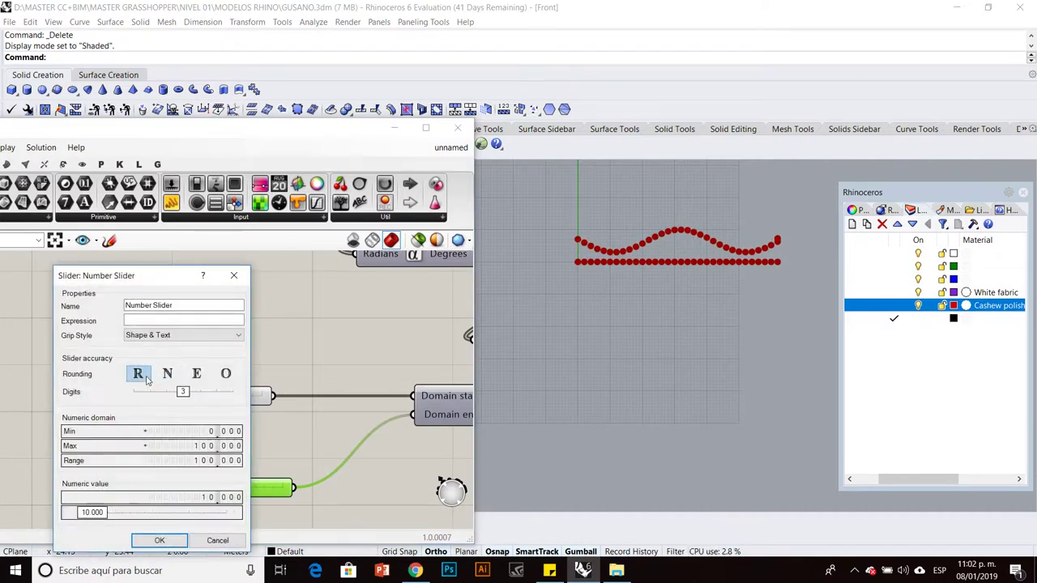
left_click(169, 541)
left_click(192, 462)
Change the domain start slider to floating-point rounding and fine-tune the domain to 2.942 at the start and 8.844 at the end.
double_click(152, 394)
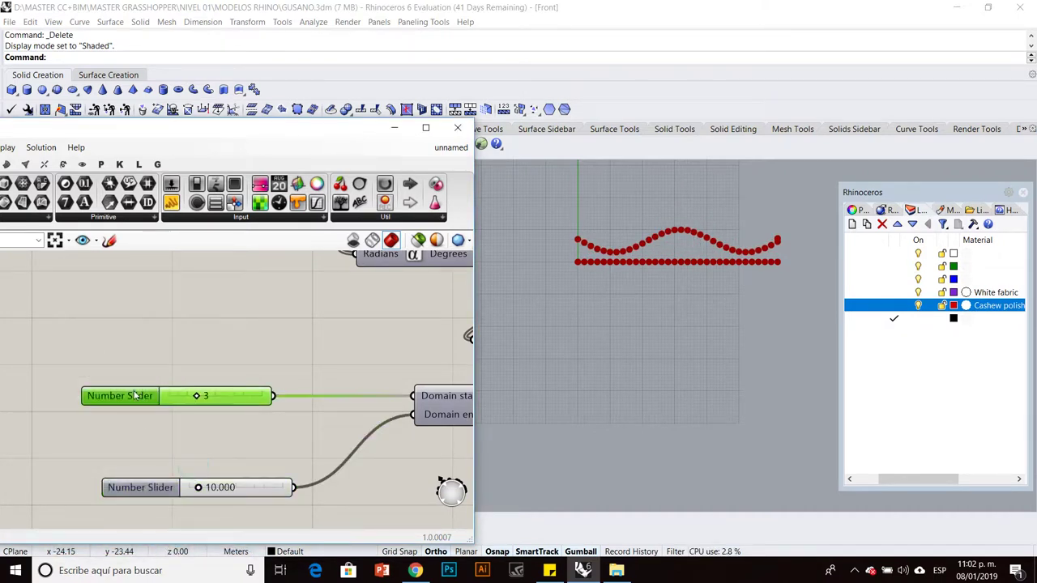
left_click(120, 354)
left_click(141, 520)
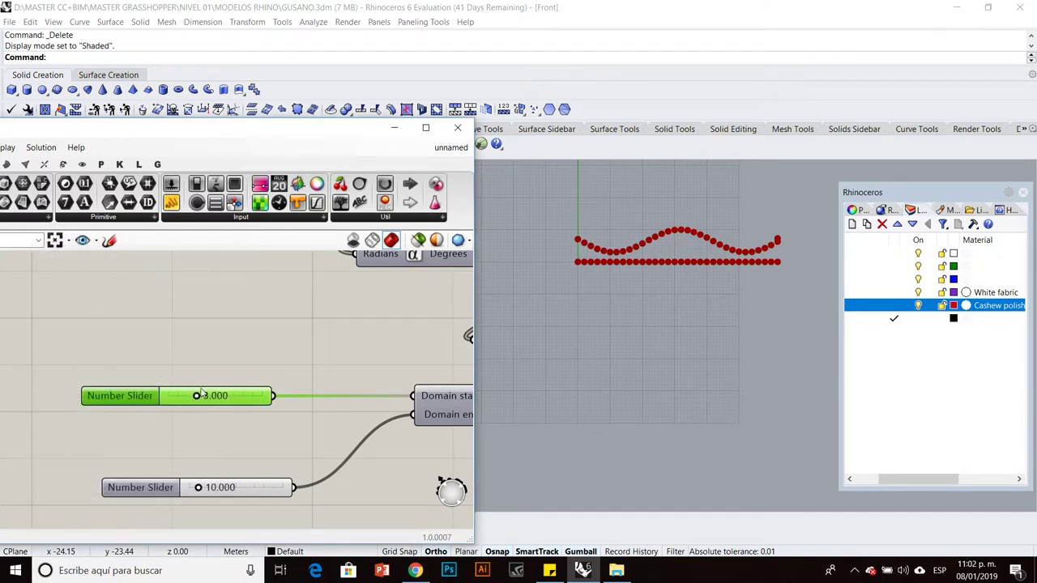
left_click_drag(197, 395, 198, 397)
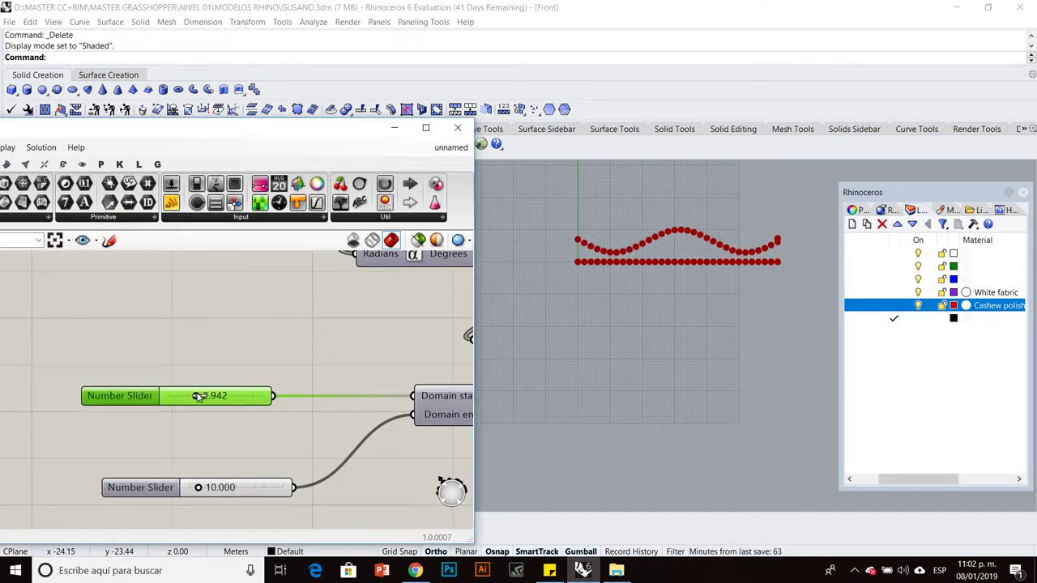
mouse_move(209, 490)
left_mouse_down()
mouse_move(226, 488)
mouse_move(197, 487)
left_mouse_up()
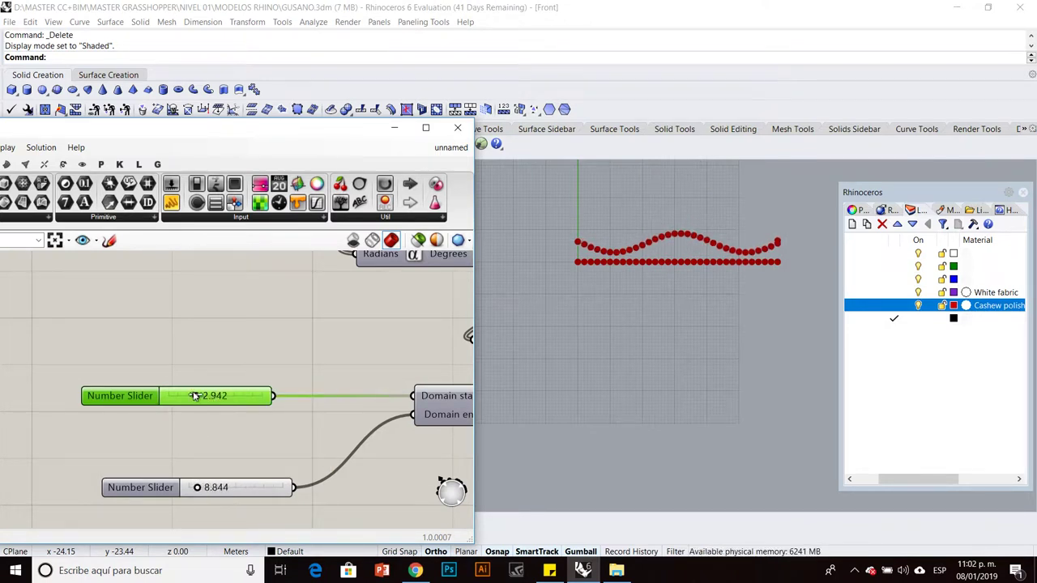
Move the Grasshopper window aside and switch Rhino from the Front view to a maximized Perspective view.
scroll(195, 395, "down", 5)
left_click_drag(332, 142, 282, 272)
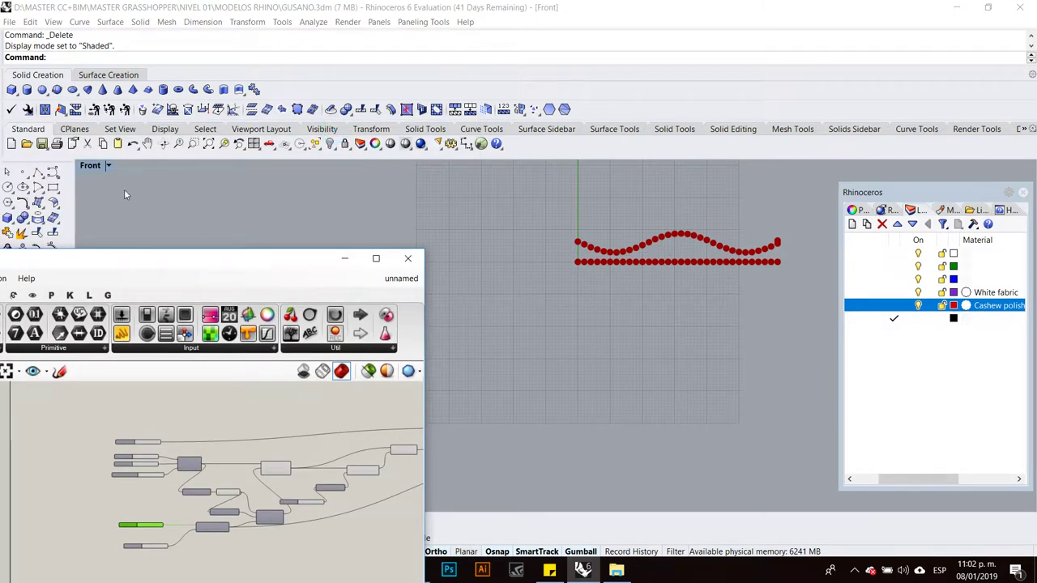
double_click(104, 165)
double_click(578, 168)
right_click_drag(588, 324, 635, 366)
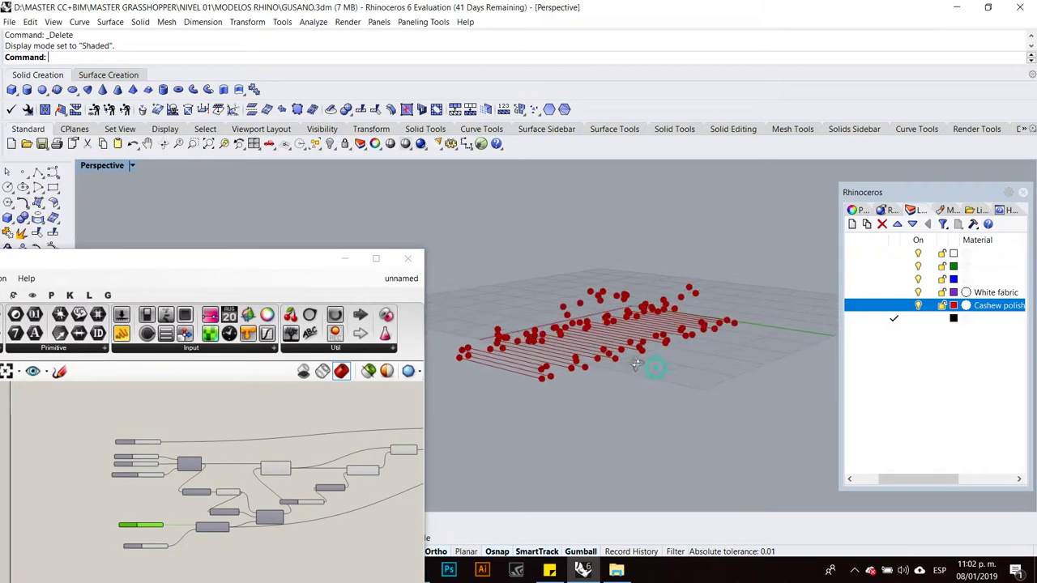
Maximize the Grasshopper window and add an Arc 3Pt component beyond the Move component of the midpoints.
left_click(375, 259)
left_click(405, 400)
scroll(554, 324, "down", 3)
scroll(607, 286, "up", 3)
scroll(608, 286, "up", 4)
left_click(518, 253)
left_click(612, 314)
double_click(612, 314)
type("ARC")
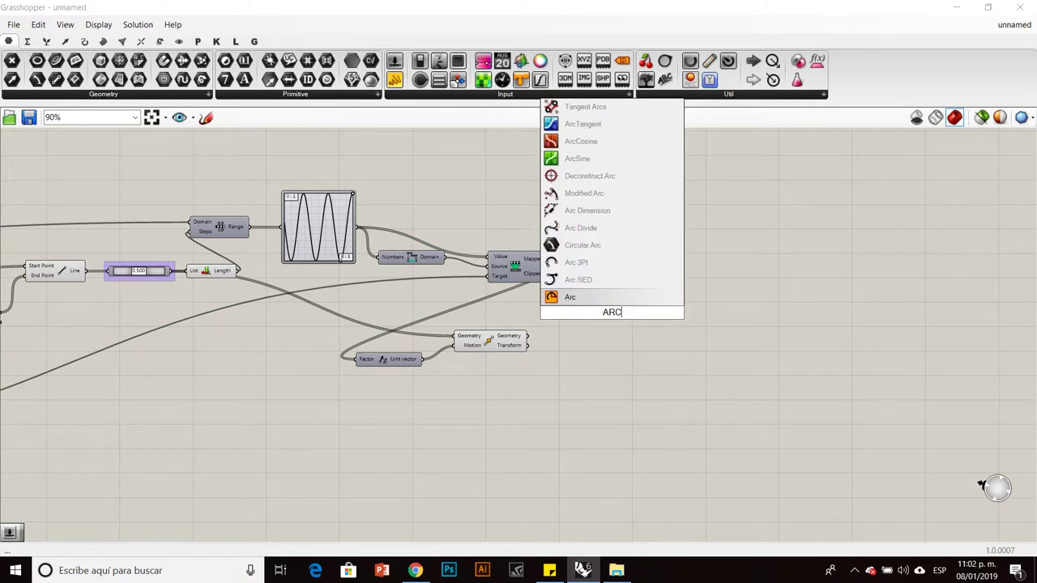
left_click(600, 262)
left_click_drag(606, 310, 680, 295)
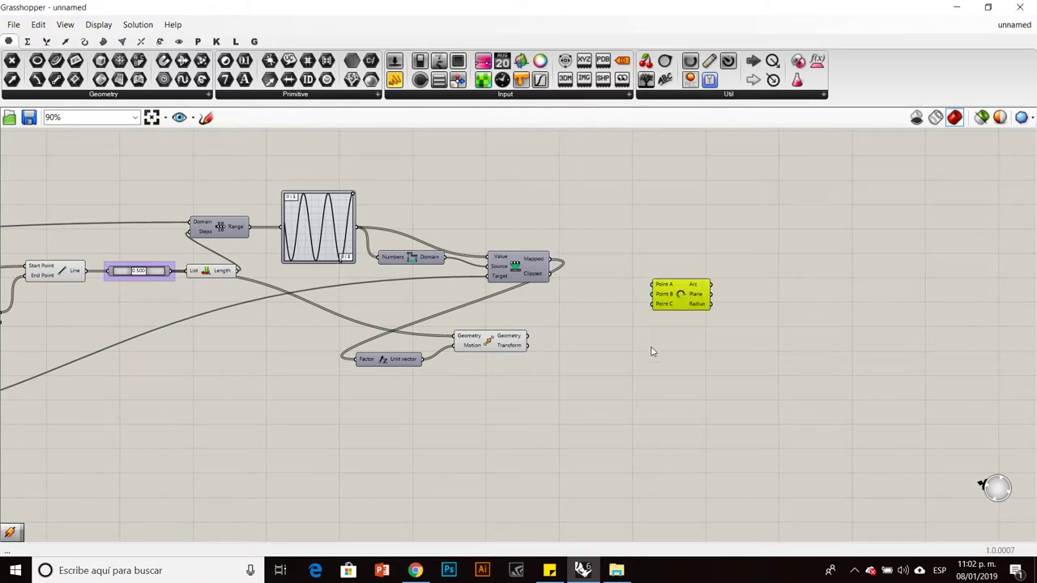
Connect the Construct Point output to Point A of the Arc 3Pt component, with the Grasshopper window placed beside the Rhino view.
scroll(533, 368, "down", 4)
scroll(405, 361, "up", 4)
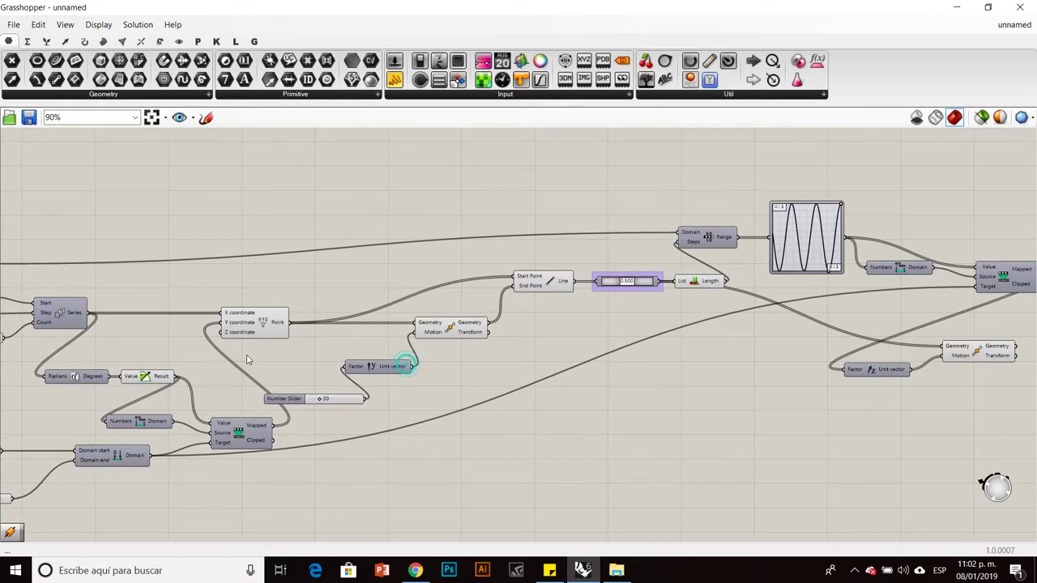
left_click(271, 323)
left_click_drag(577, 14, 209, 127)
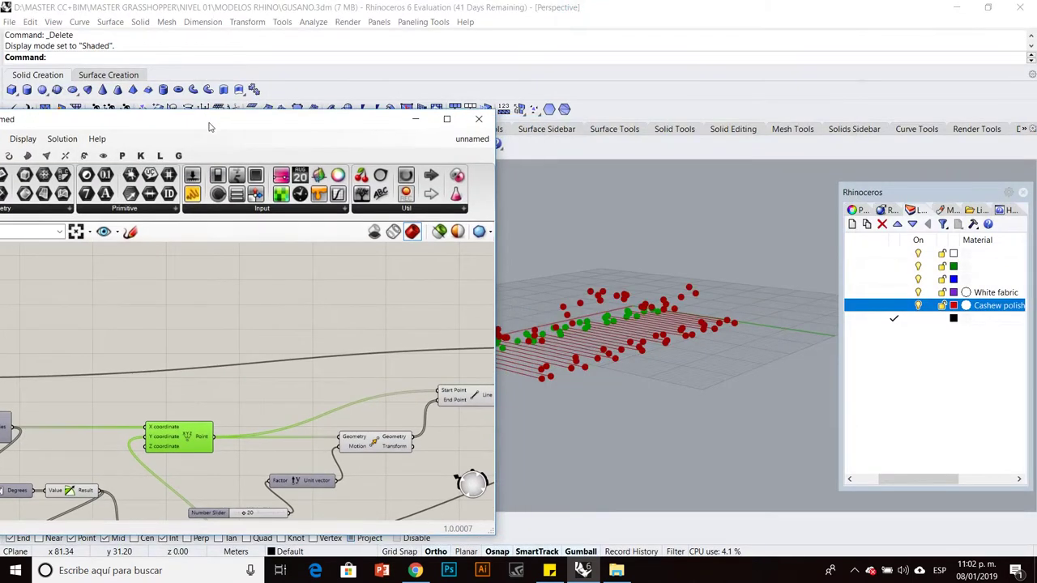
scroll(162, 429, "down", 2)
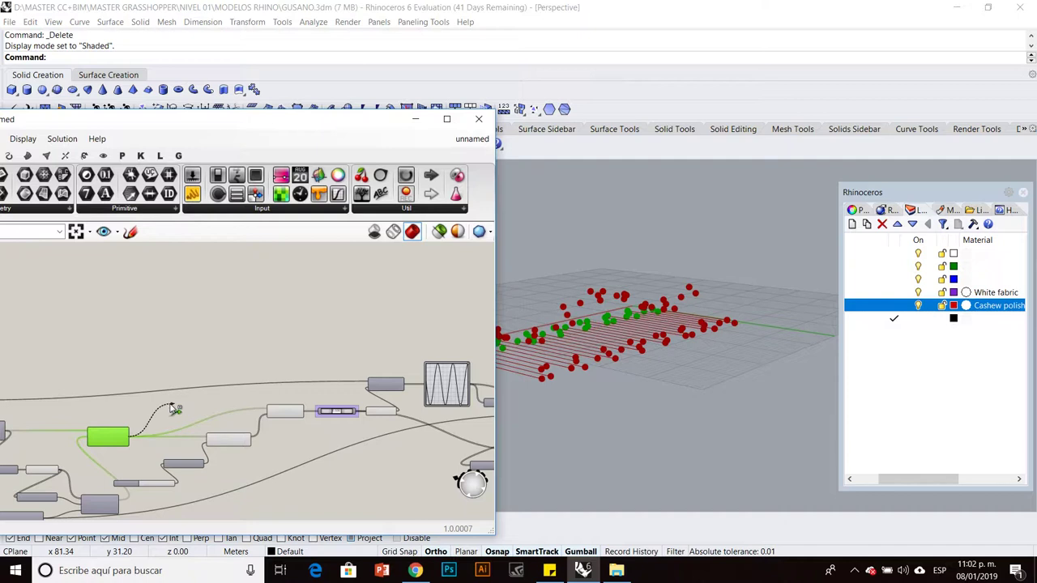
left_click_drag(186, 391, 290, 406)
scroll(267, 450, "up", 3)
scroll(284, 389, "down", 2)
right_click_drag(278, 386, 567, 365)
scroll(257, 400, "down", 1)
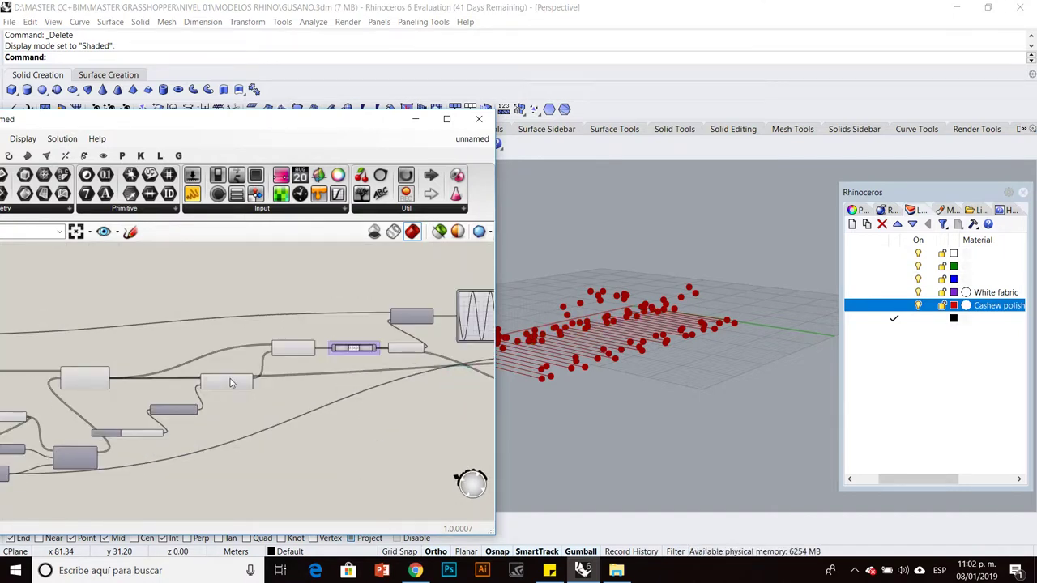
Connect the Geometry output of the vertically moved midpoints to Point B of the arc component.
scroll(231, 384, "up", 4)
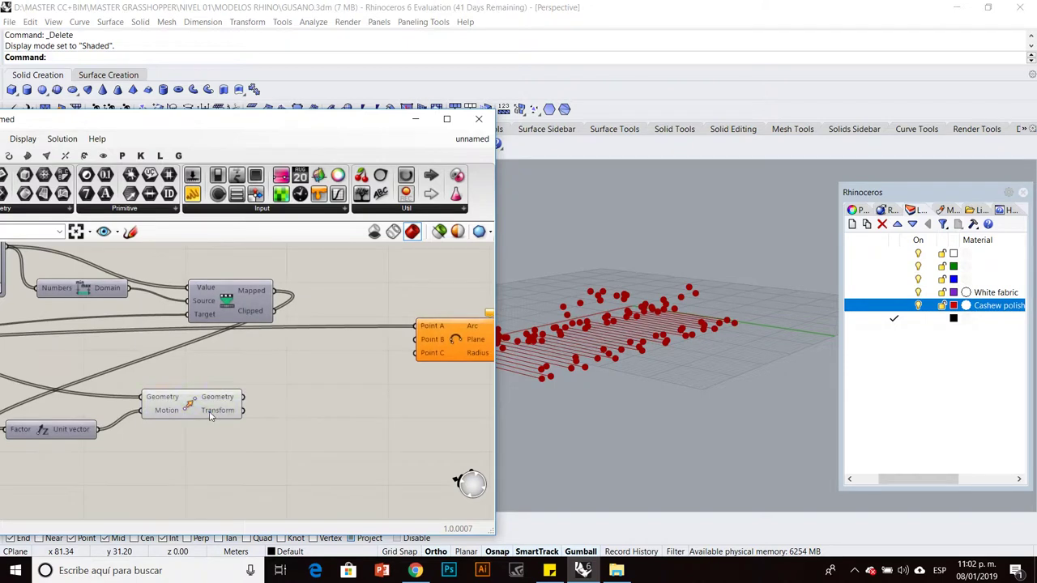
left_click(210, 415)
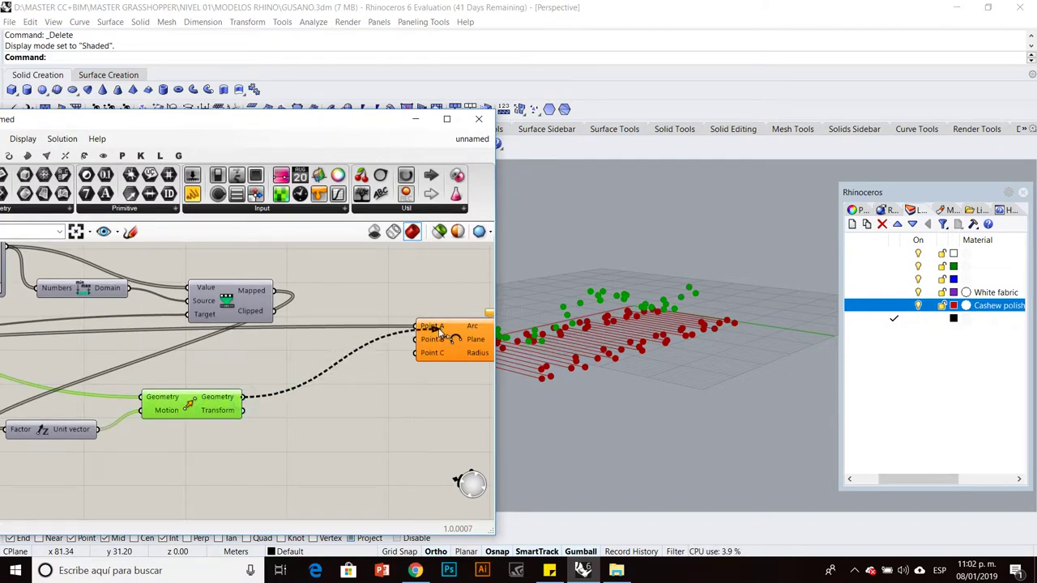
left_click(410, 420)
Connect the Geometry output of the points moved in the Y direction to Point C of the arc component.
scroll(407, 419, "down", 5)
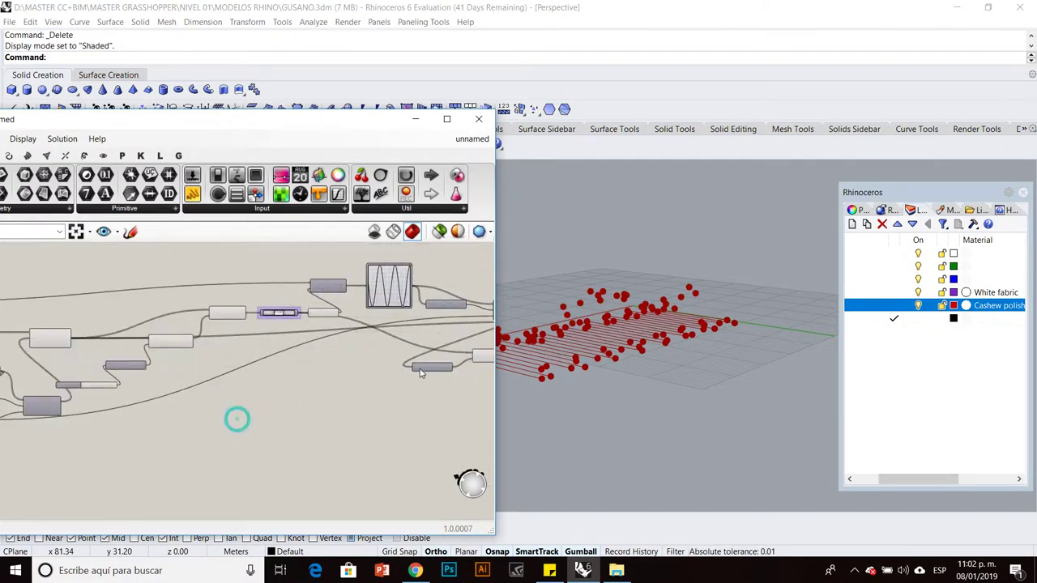
scroll(194, 407, "up", 5)
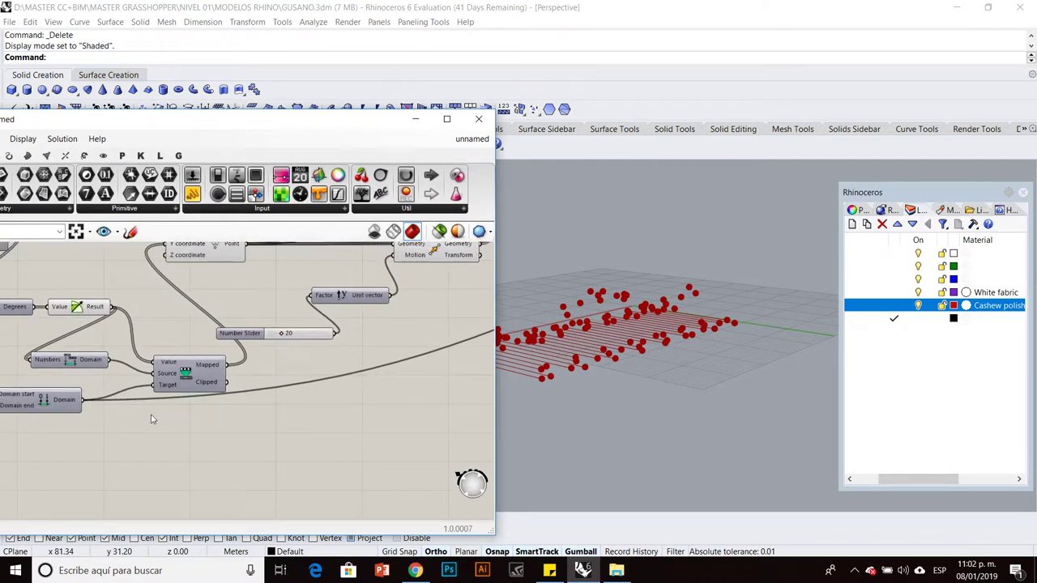
left_click(237, 334)
right_click_drag(236, 334, 84, 443)
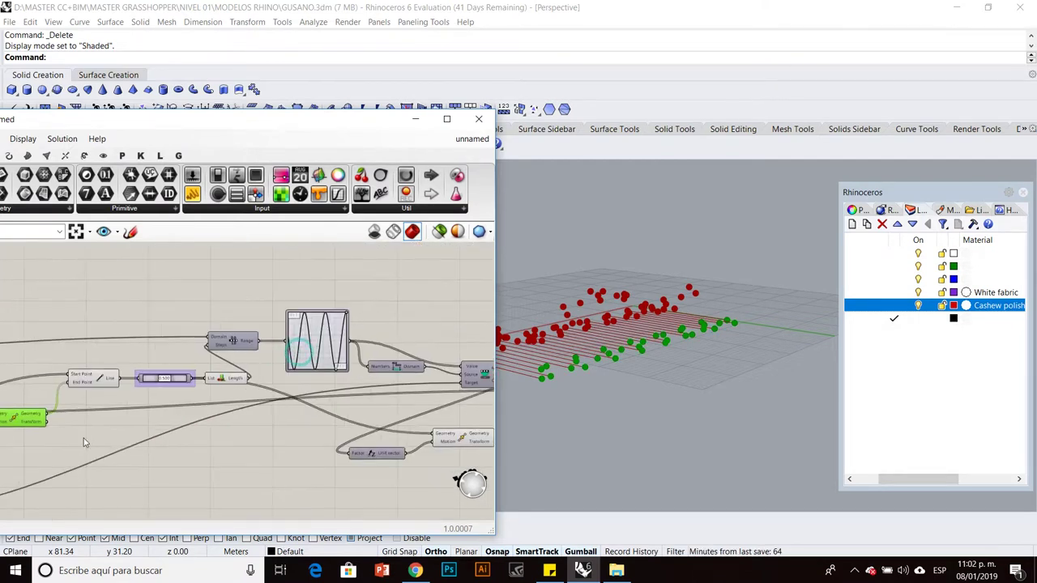
right_click_drag(454, 415, 155, 415)
Reshape the sine wave in the graph mapper with its lower handle so the arc heights follow a longer wave.
mouse_move(612, 389)
right_mouse_down()
mouse_move(668, 403)
mouse_move(665, 334)
mouse_move(706, 359)
mouse_move(702, 376)
mouse_move(657, 388)
mouse_move(729, 388)
mouse_move(599, 376)
mouse_move(618, 381)
right_mouse_up()
scroll(334, 352, "down", 3)
right_click_drag(334, 352, 268, 357)
scroll(257, 359, "up", 3)
scroll(257, 359, "up", 2)
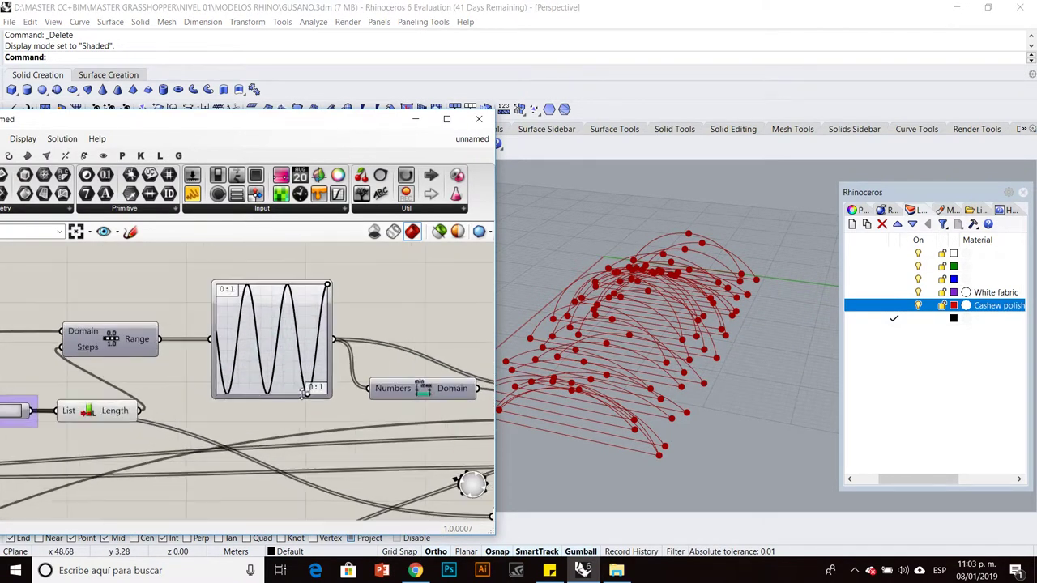
right_click_drag(803, 330, 691, 393)
scroll(313, 394, "up", 2)
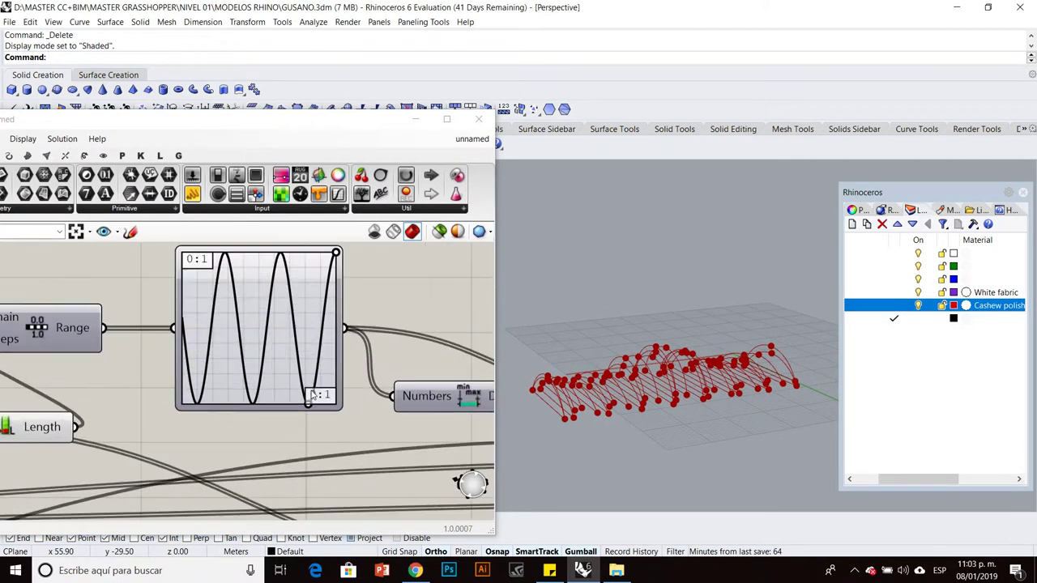
mouse_move(307, 401)
left_mouse_down()
mouse_move(286, 379)
mouse_move(309, 399)
mouse_move(301, 389)
left_mouse_up()
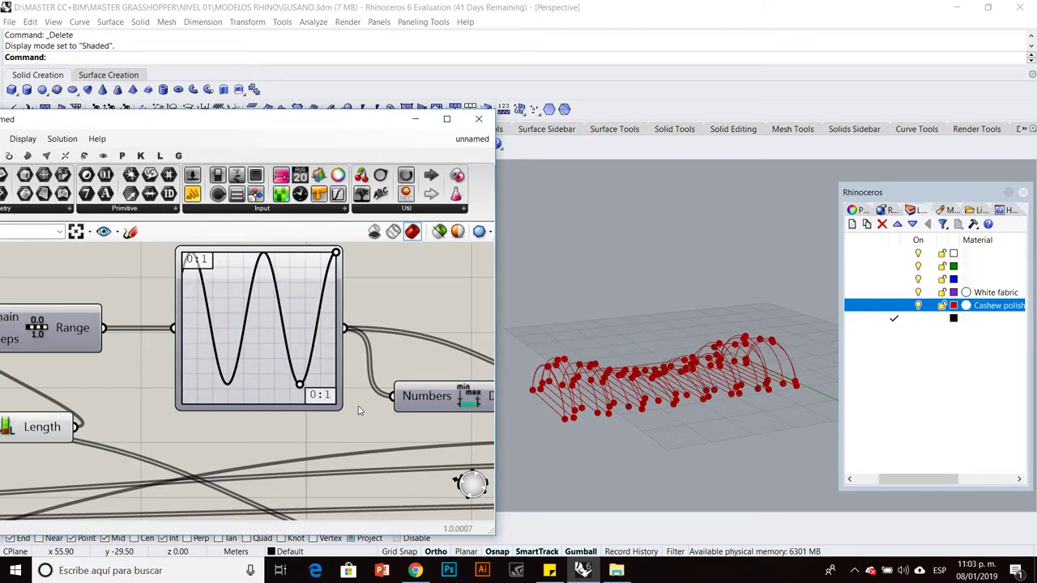
Set the point-on-curve position along the lines to 0.517 and check the arcs in the Perspective view.
scroll(360, 410, "down", 7)
right_click_drag(127, 423, 217, 425)
scroll(316, 418, "up", 8)
mouse_move(317, 418)
left_mouse_down()
mouse_move(296, 417)
mouse_move(336, 417)
mouse_move(321, 417)
left_mouse_up()
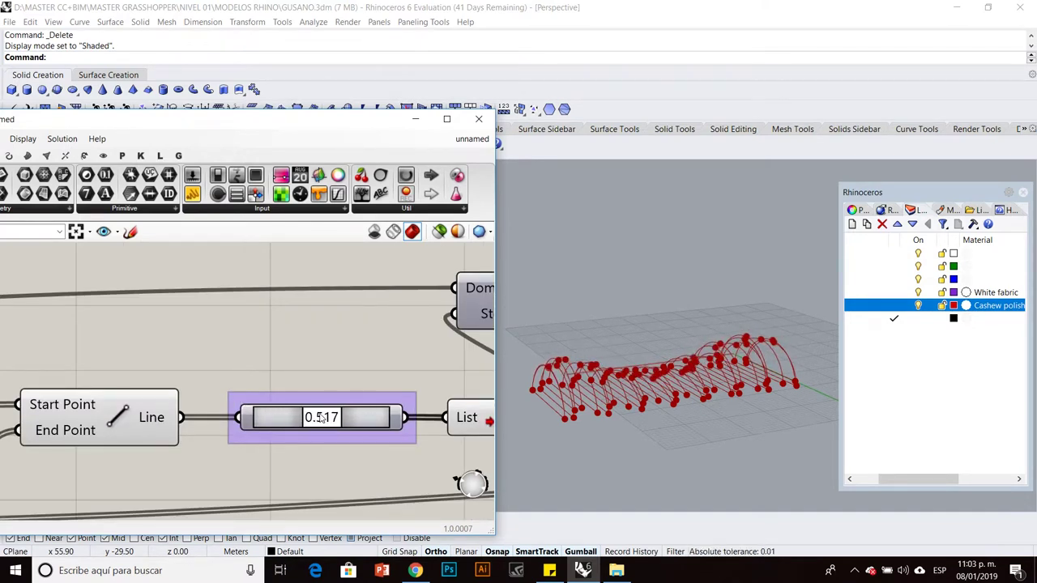
right_click_drag(656, 368, 648, 363)
Reposition the number slider of 20 in line with the Factor input of the Unit Y vector.
scroll(319, 370, "down", 6)
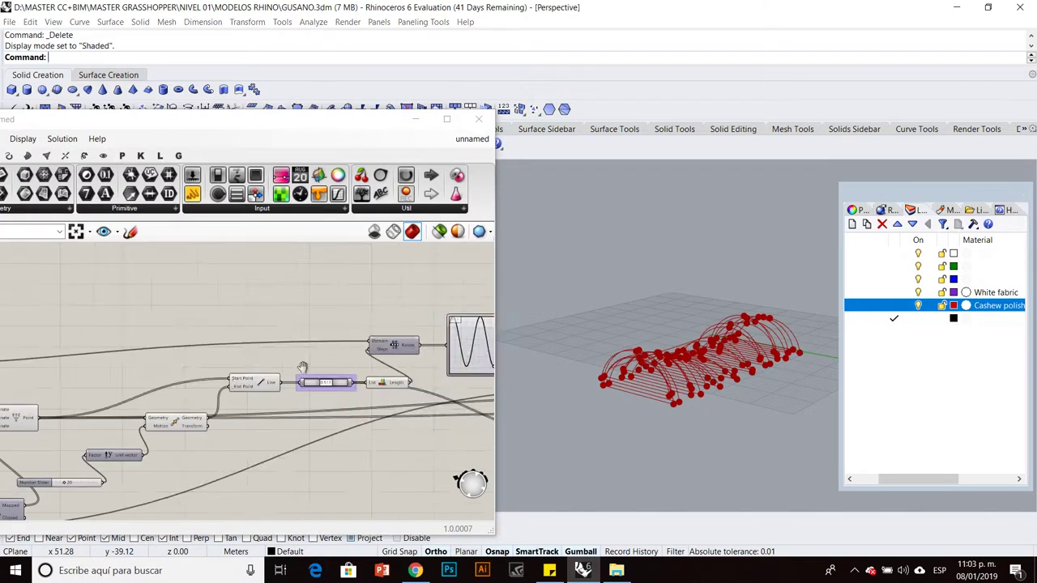
scroll(319, 371, "up", 8)
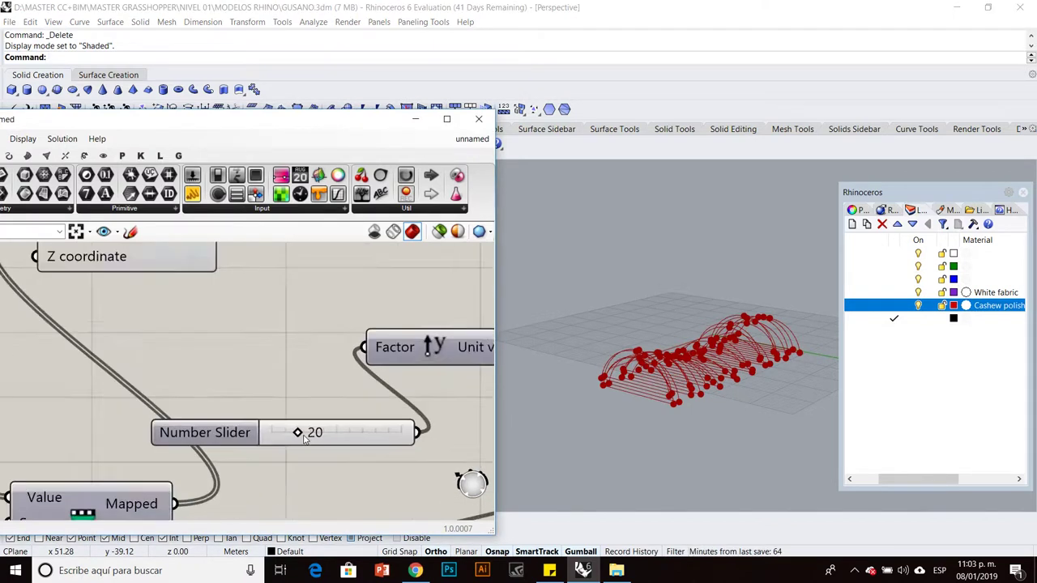
left_click_drag(228, 443, 95, 343)
scroll(234, 417, "down", 3)
scroll(282, 432, "up", 2)
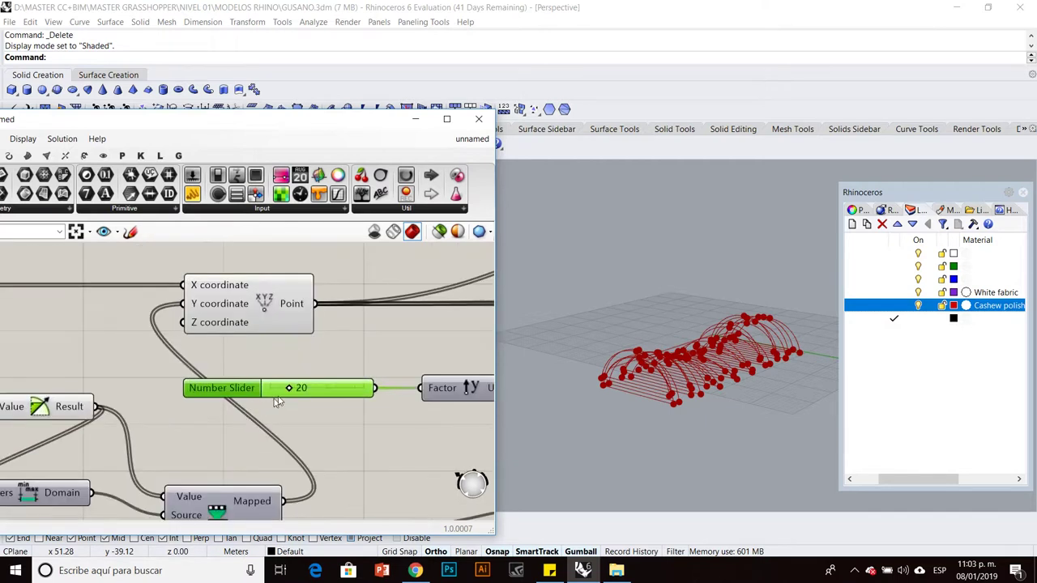
Set the number slider feeding the Factor input of the Unit Y vector to 17.
scroll(288, 391, "down", 3)
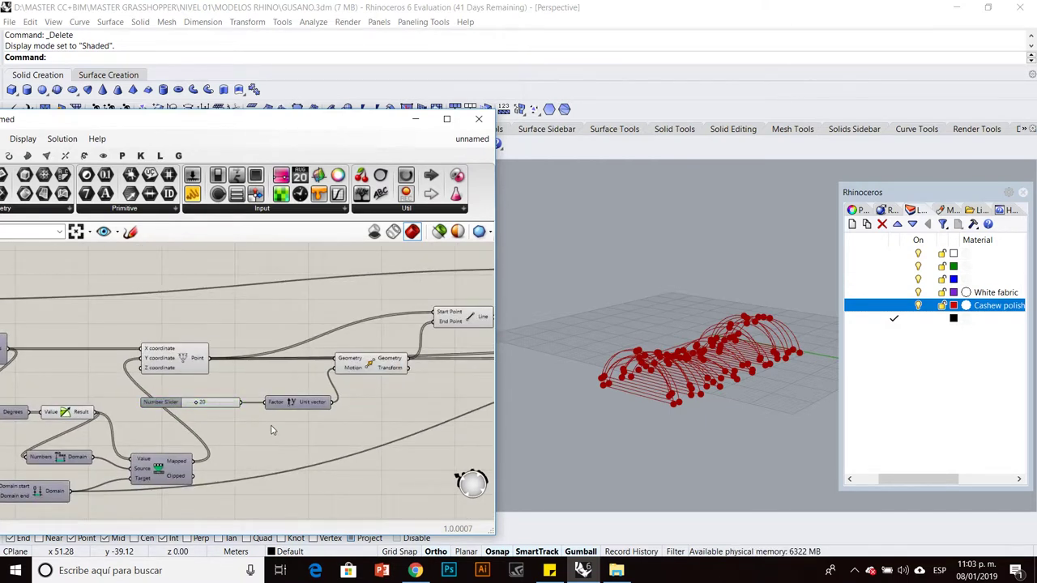
scroll(238, 404, "up", 2)
mouse_move(197, 401)
left_mouse_down()
mouse_move(209, 403)
mouse_move(198, 403)
left_mouse_up()
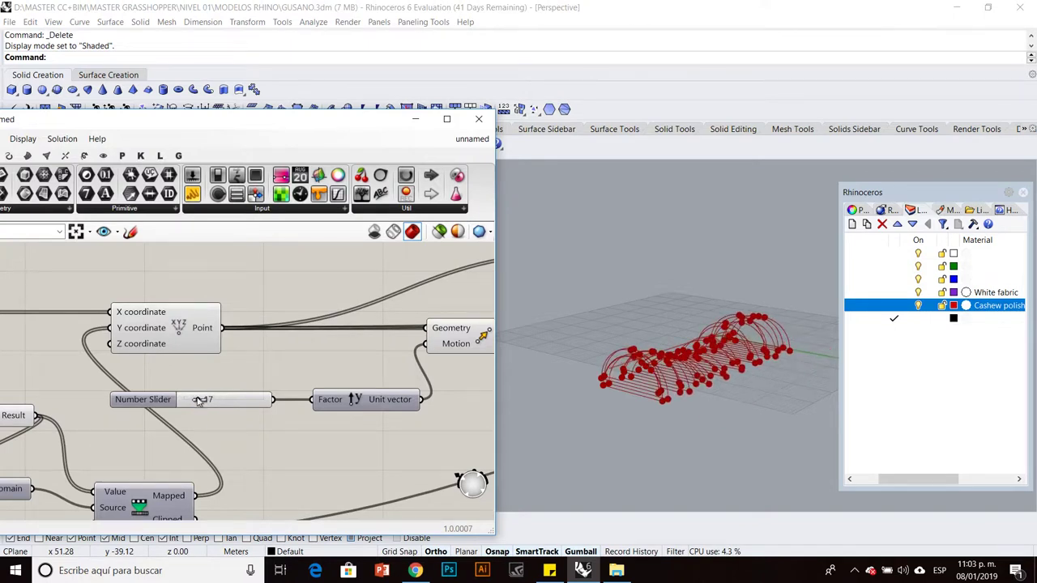
Rename the Unit Y factor slider ANCHO and move it into the column of input sliders, below NUMERO DE PUNTOS.
double_click(143, 401)
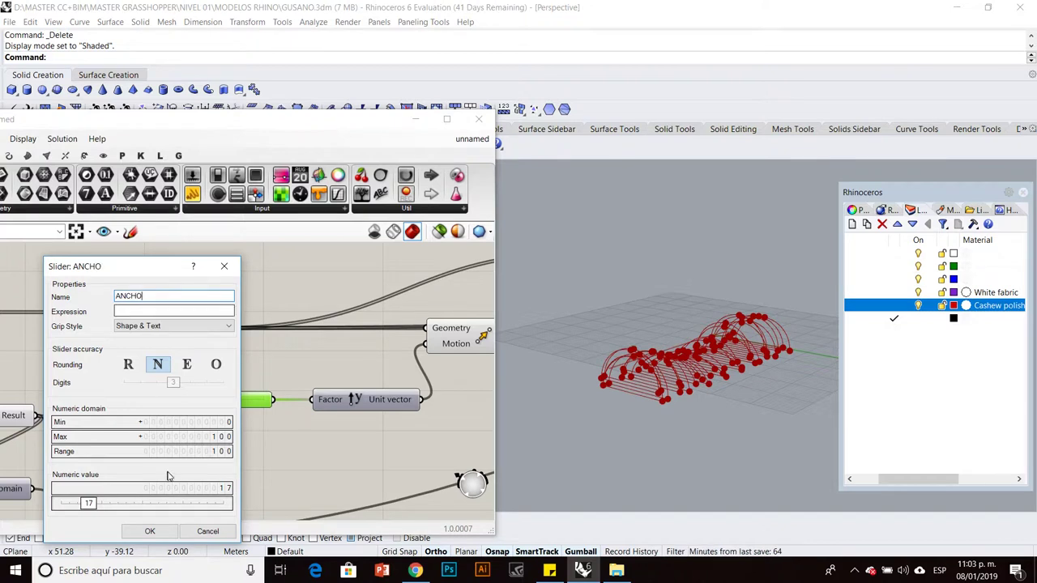
left_click(151, 532)
scroll(365, 439, "down", 3)
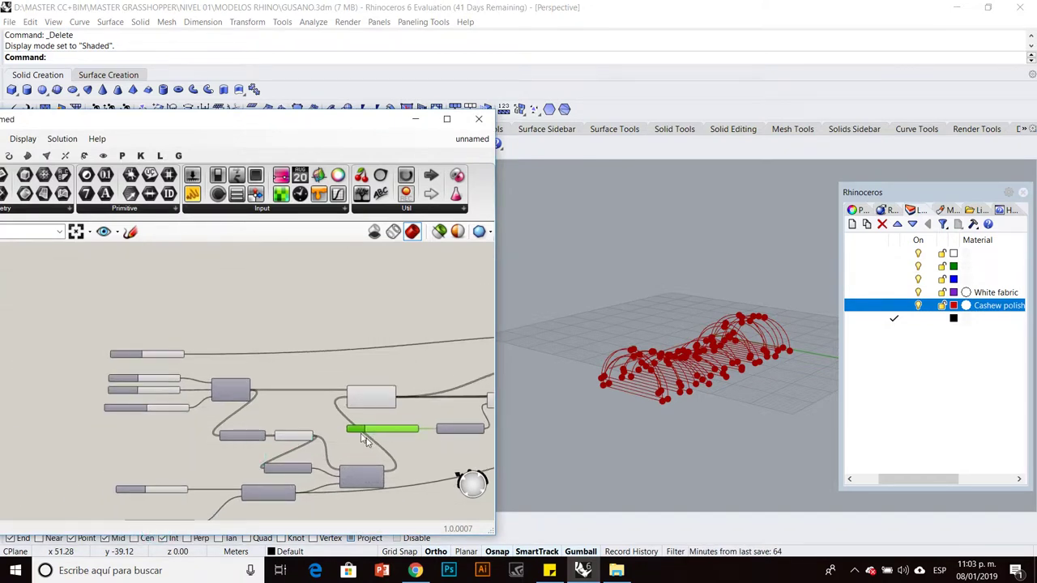
left_click_drag(333, 425, 123, 436)
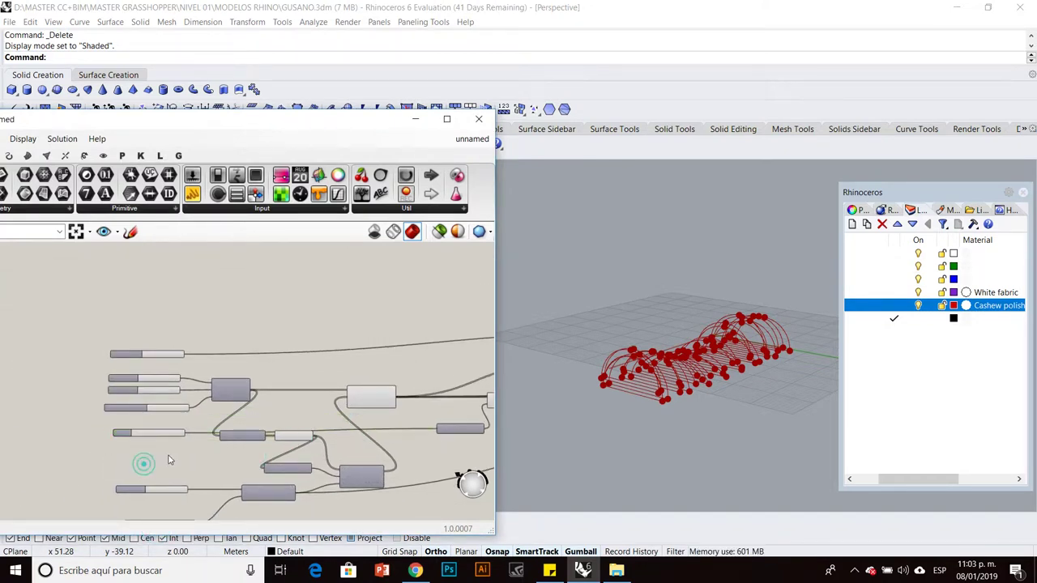
Set the slider for the domain start to 2.357 and the slider for the domain end to 9.524.
scroll(169, 460, "up", 6)
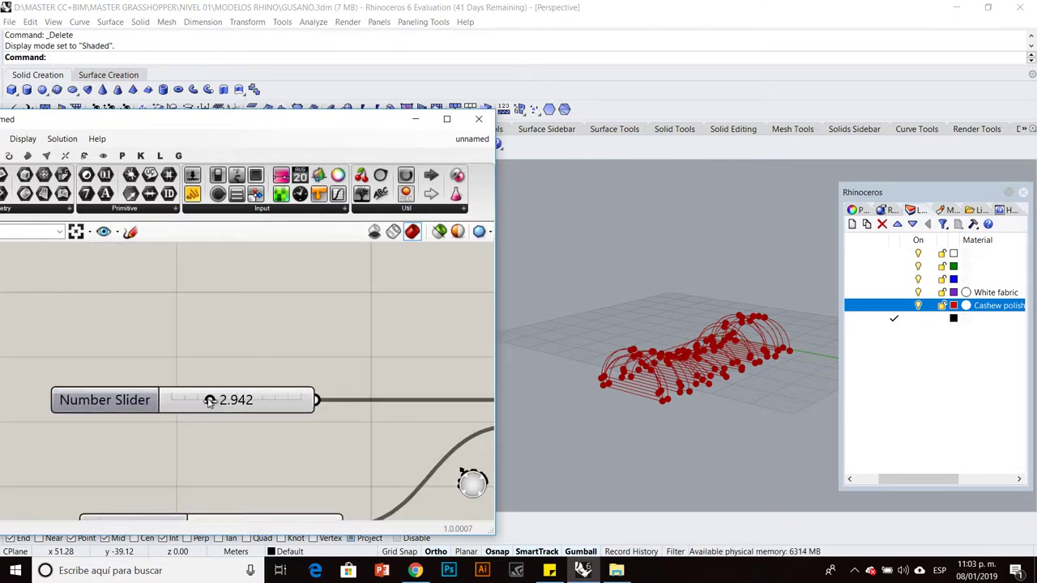
mouse_move(210, 401)
left_mouse_down()
mouse_move(246, 405)
mouse_move(202, 400)
left_mouse_up()
scroll(219, 437, "down", 3)
right_click_drag(220, 437, 200, 437)
mouse_move(189, 437)
left_mouse_down()
mouse_move(213, 436)
mouse_move(186, 436)
mouse_move(194, 430)
left_mouse_up()
right_click_drag(752, 361, 725, 375)
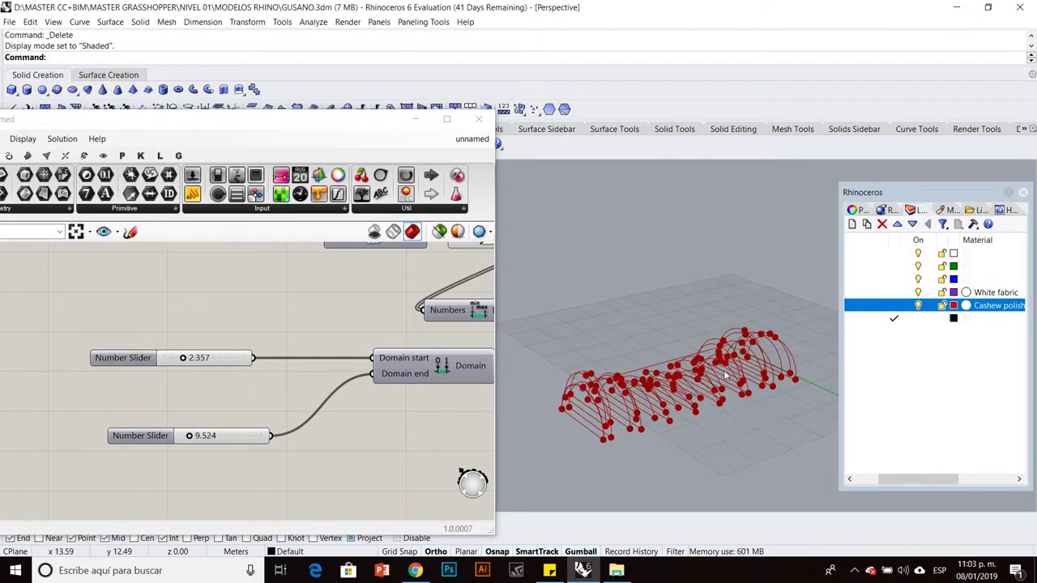
Try a Step value of 3 for the series, with Start at 0, and check the row of arcs.
scroll(261, 419, "down", 3)
scroll(207, 325, "up", 5)
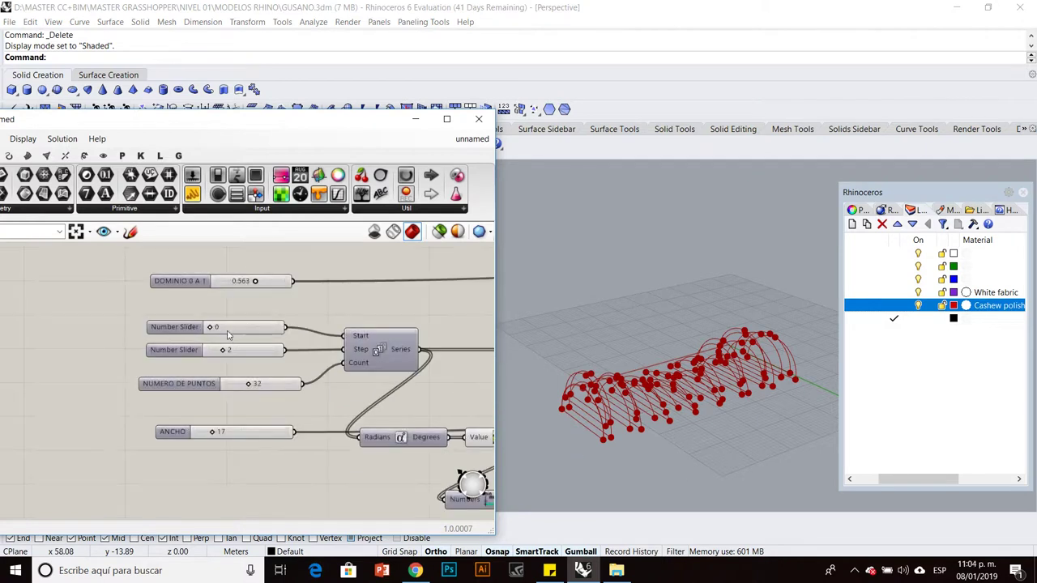
mouse_move(195, 325)
left_mouse_down()
mouse_move(220, 326)
mouse_move(193, 325)
left_mouse_up()
left_click_drag(226, 369, 232, 369)
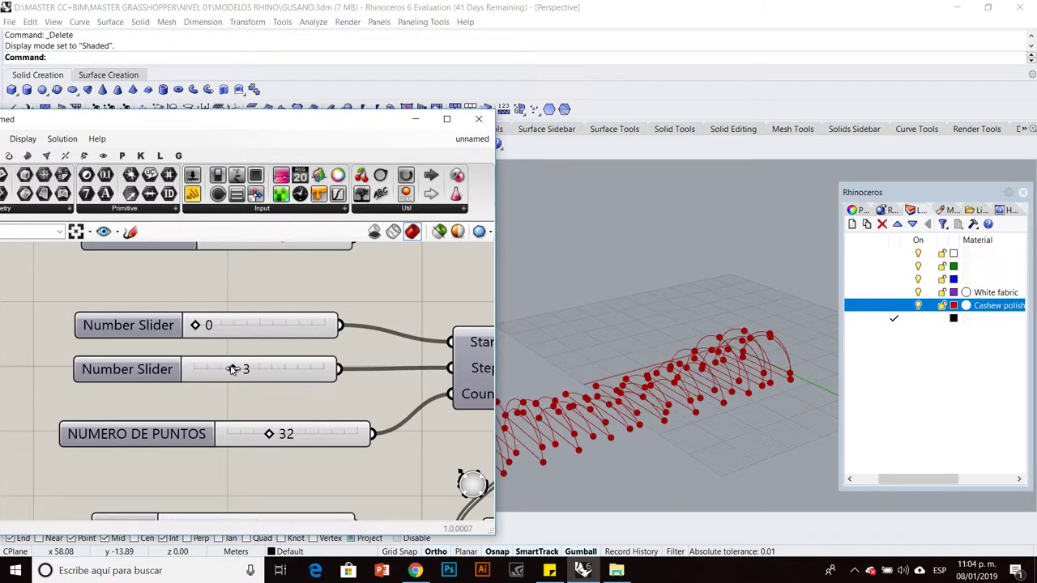
scroll(679, 422, "down", 3)
Switch the series Step slider to floating-point numbers and set its value to 2.000.
double_click(128, 369)
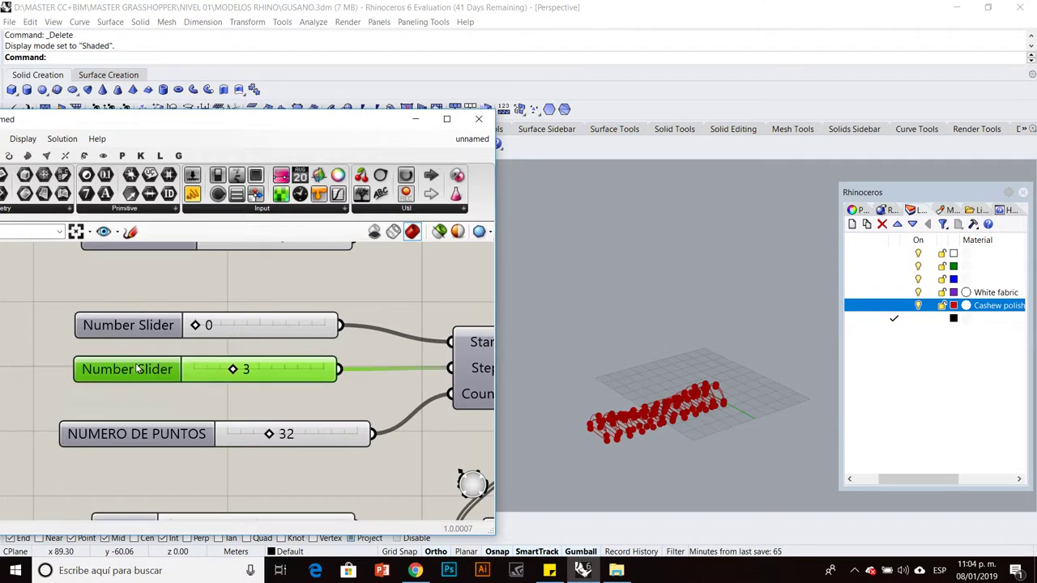
left_click(122, 327)
left_click(144, 493)
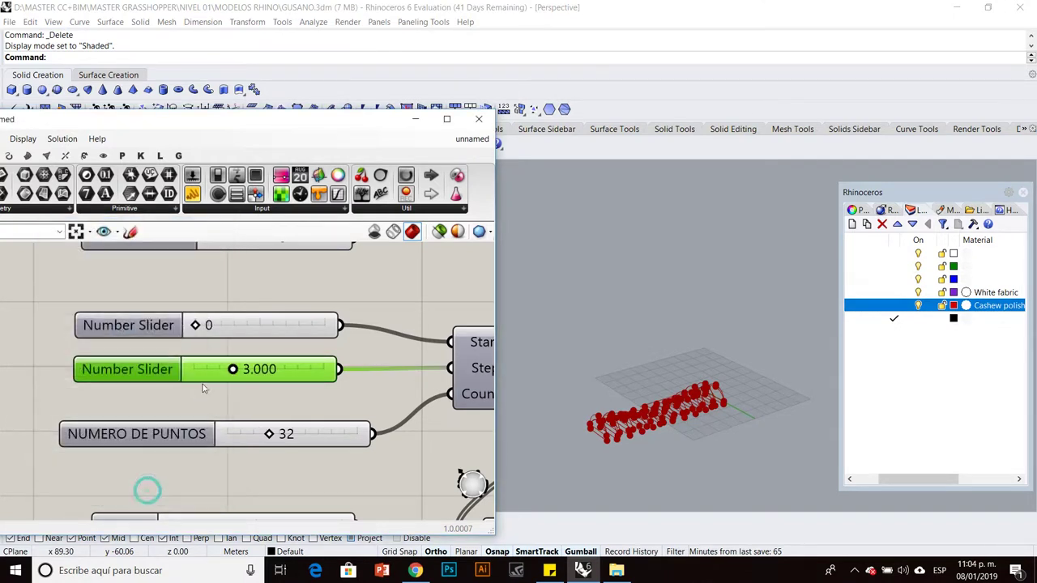
mouse_move(233, 369)
left_mouse_down()
mouse_move(248, 370)
mouse_move(220, 370)
left_mouse_up()
double_click(241, 370)
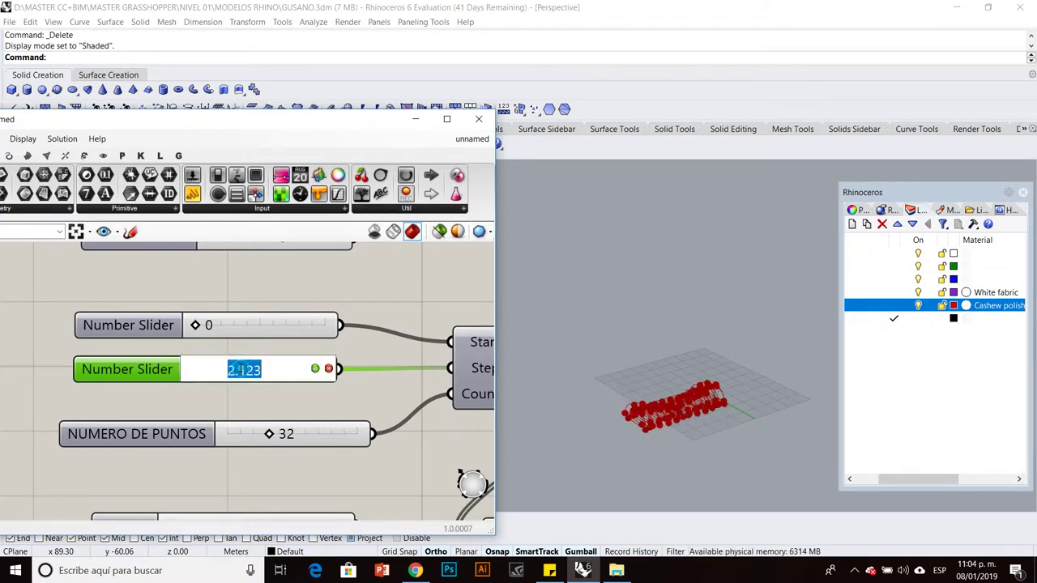
left_click(308, 391)
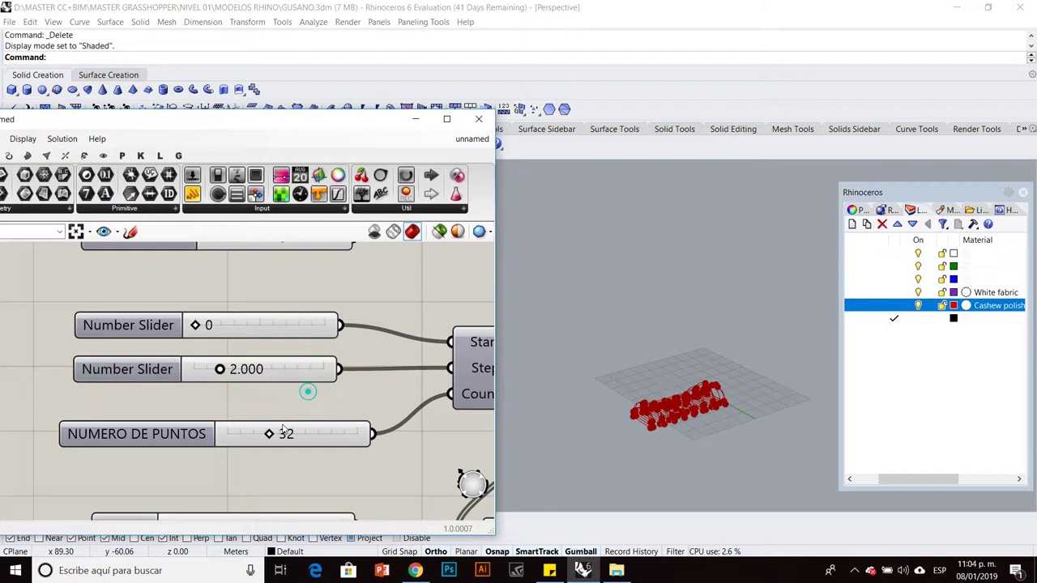
Increase the NUMERO DE PUNTOS slider and check the arcs up close in the Perspective view.
mouse_move(276, 436)
left_mouse_down()
mouse_move(291, 437)
mouse_move(275, 433)
left_mouse_up()
scroll(275, 405, "down", 5)
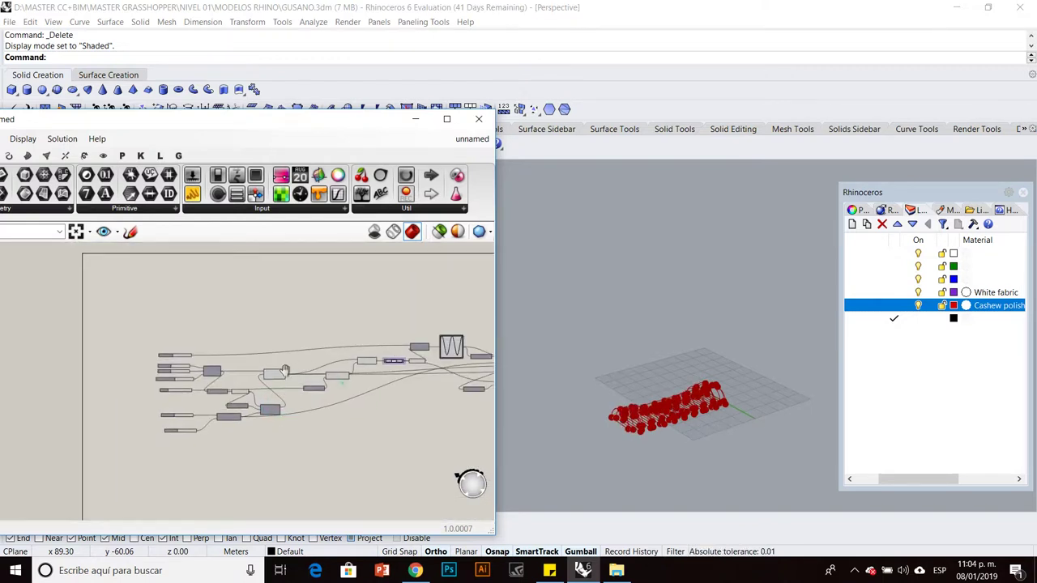
scroll(305, 374, "up", 5)
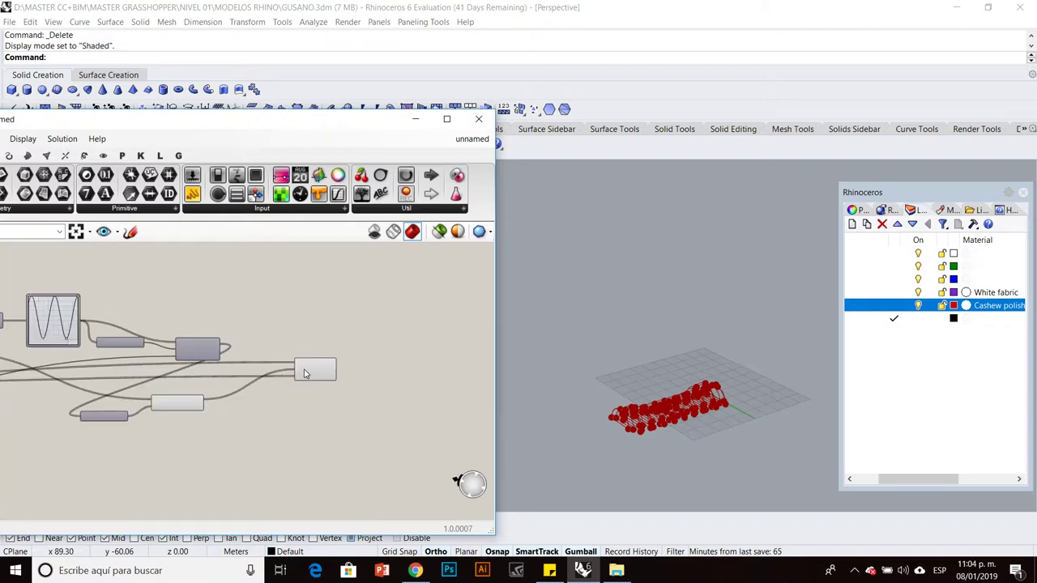
scroll(305, 374, "up", 3)
scroll(648, 405, "up", 5)
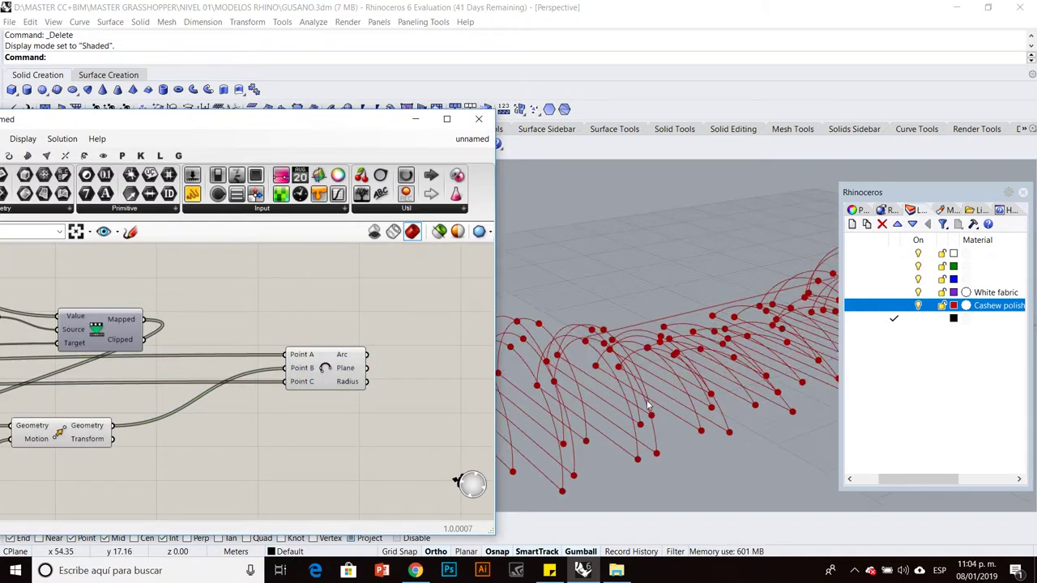
right_click_drag(648, 405, 689, 410)
scroll(294, 438, "down", 3)
right_click_drag(324, 431, 243, 441)
scroll(360, 397, "up", 3)
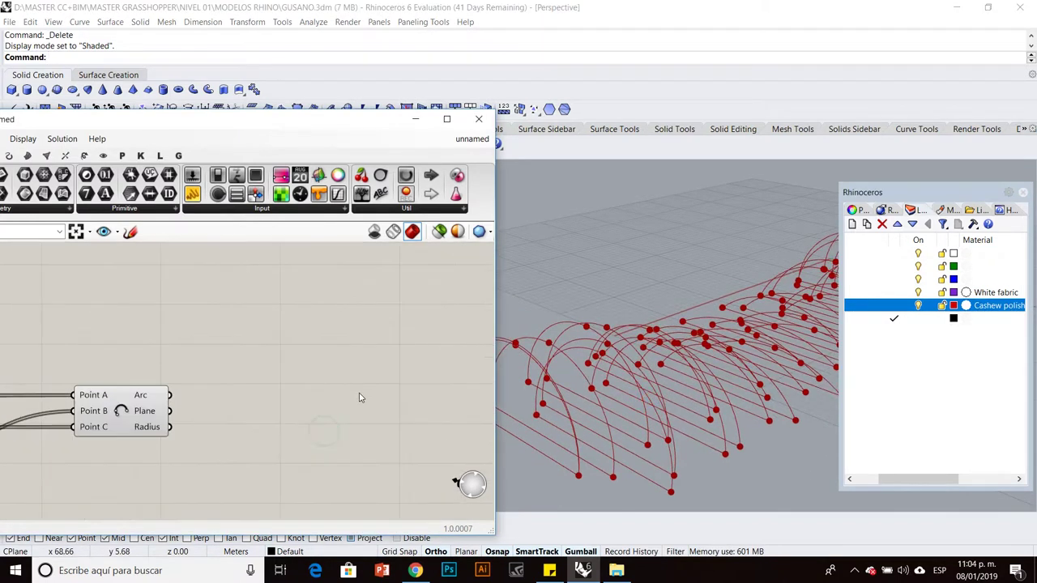
double_click(309, 418)
type("Pi")
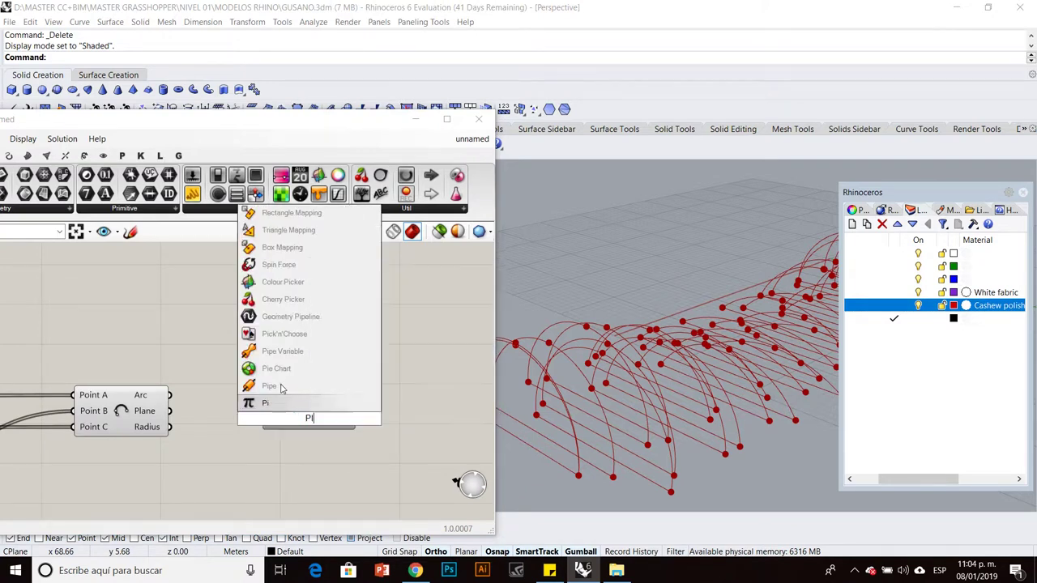
left_click(282, 387)
key("Delete")
Add a Pipe component beside the outputs of the three-point arc component.
double_click(300, 418)
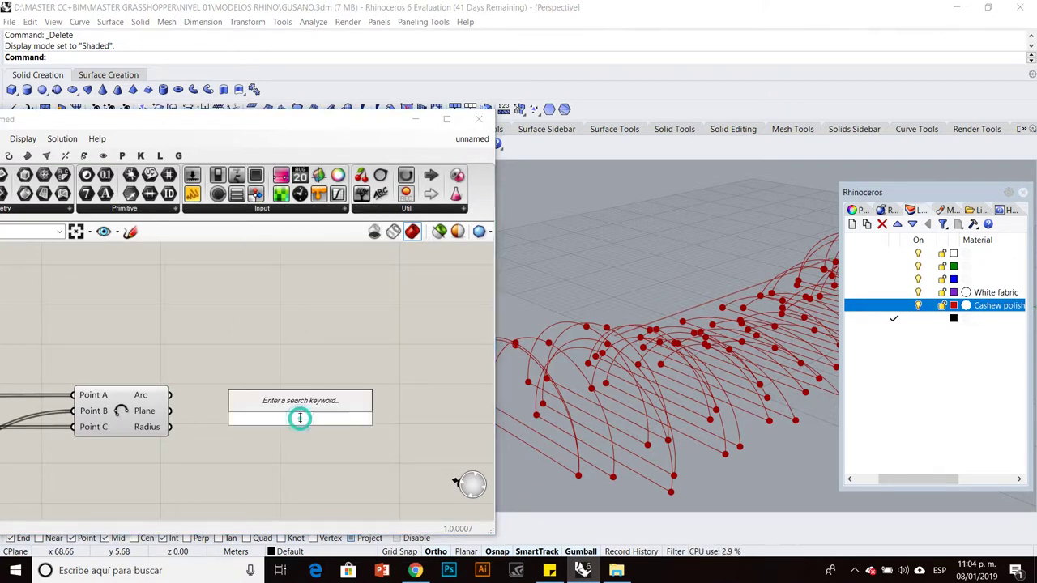
type("pipe")
left_click(268, 398)
right_click_drag(235, 399, 272, 397)
left_click_drag(328, 420, 354, 420)
left_click(316, 435)
Add a number slider near the Pipe component, using floating-point numbers and a value of 0.306.
scroll(316, 433, "down", 2)
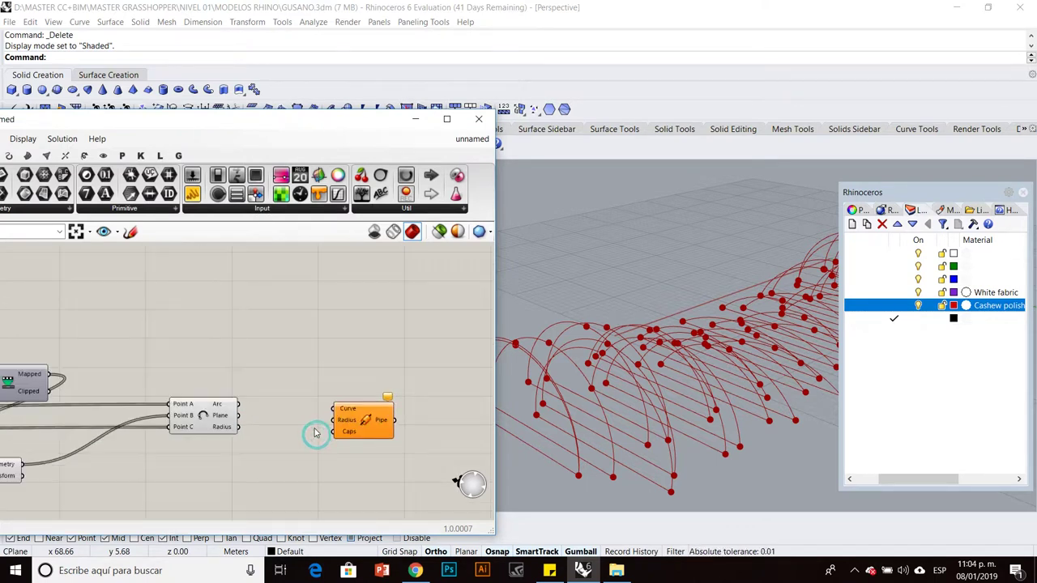
scroll(322, 440, "up", 2)
double_click(299, 452)
type("number slider")
key("Return")
double_click(266, 446)
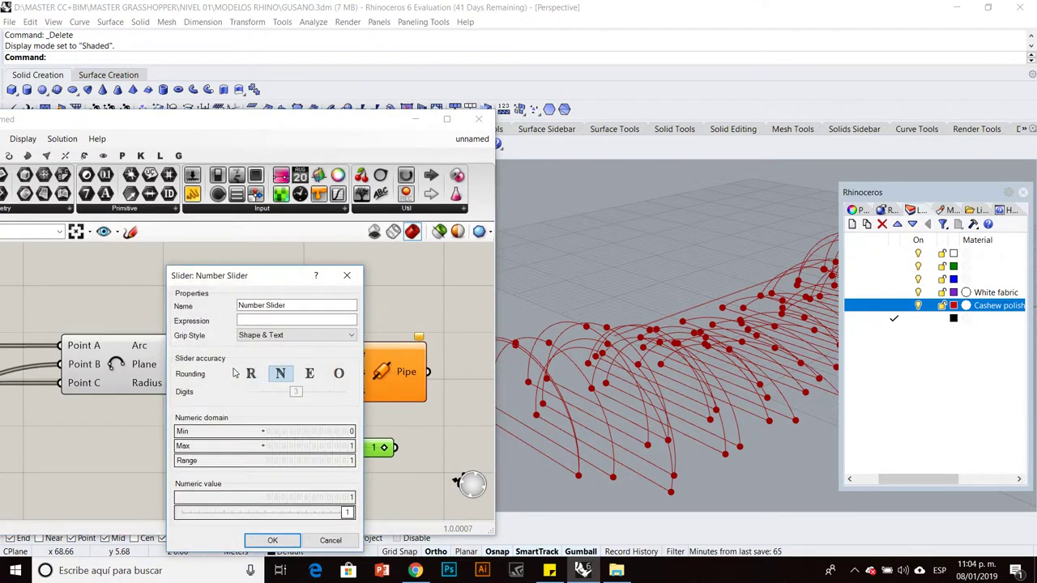
left_click(274, 540)
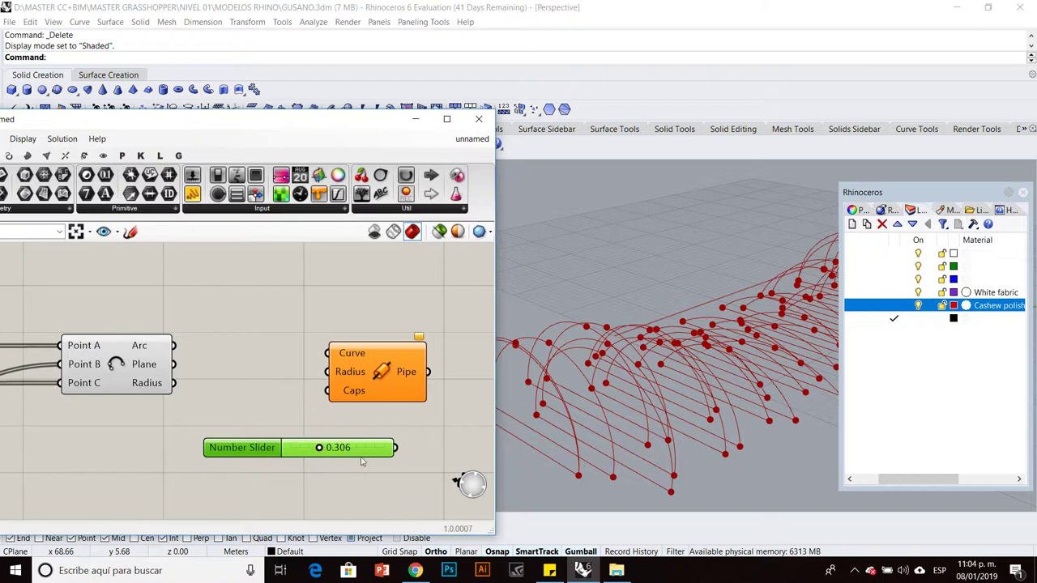
Connect the Arc output to the Pipe's Curve and the 0.306 slider to its Radius, and tidy the slider and Pipe positions.
right_click_drag(156, 414, 164, 420)
left_click(196, 378)
left_click_drag(179, 347, 336, 357)
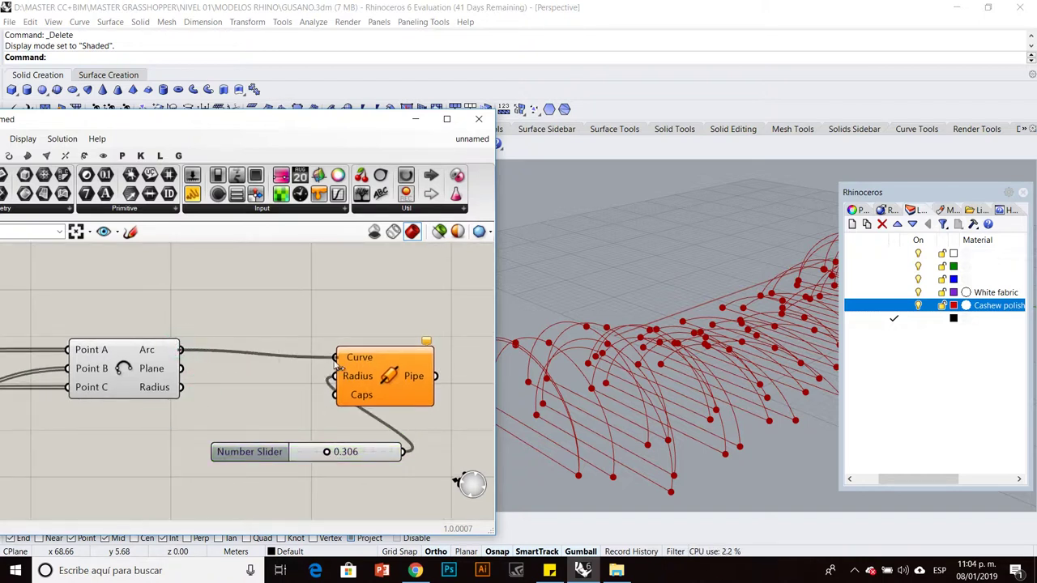
scroll(346, 354, "down", 2)
left_click_drag(330, 418, 199, 427)
left_click_drag(362, 380, 345, 379)
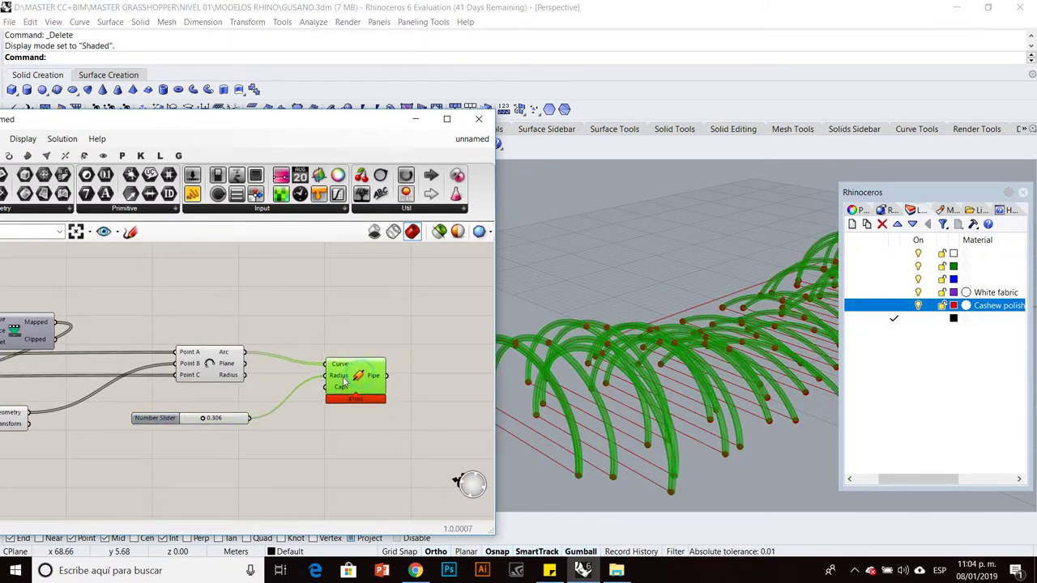
left_click(316, 340)
Turn off the preview of the Pipe component.
scroll(322, 379, "down", 1)
scroll(290, 401, "down", 1)
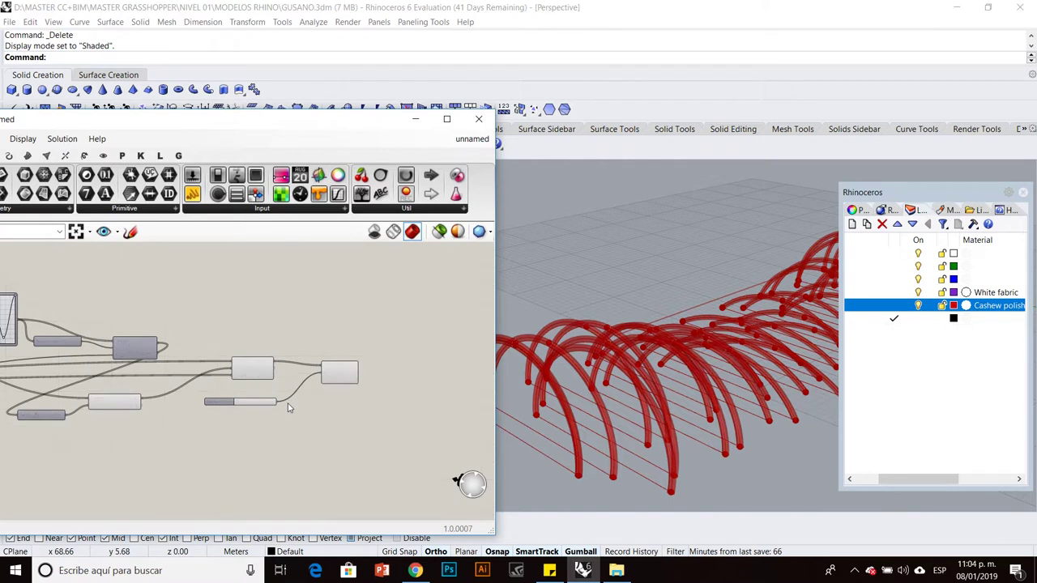
scroll(202, 376, "up", 2)
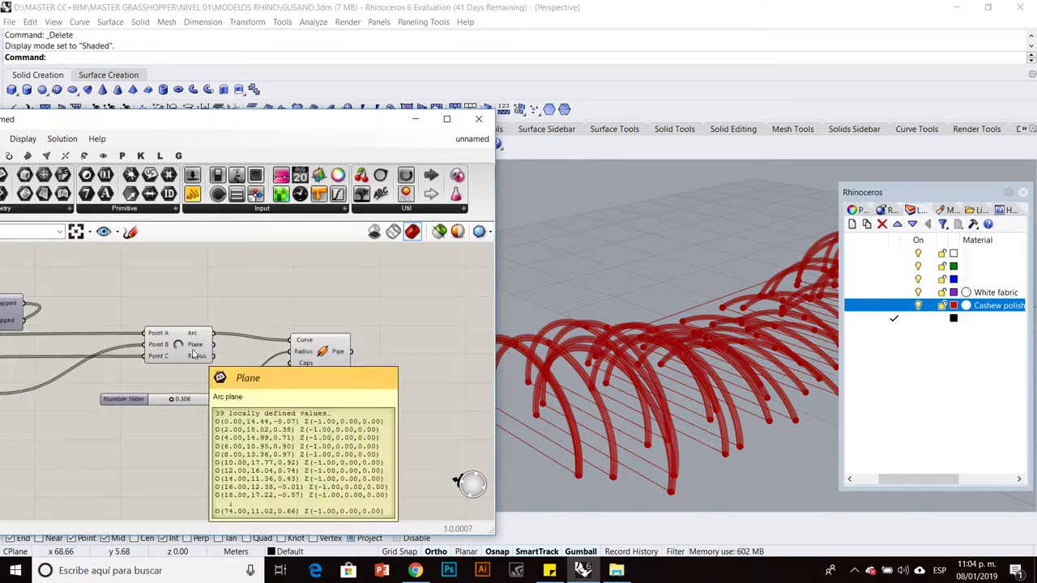
left_click(319, 351)
middle_click(319, 350)
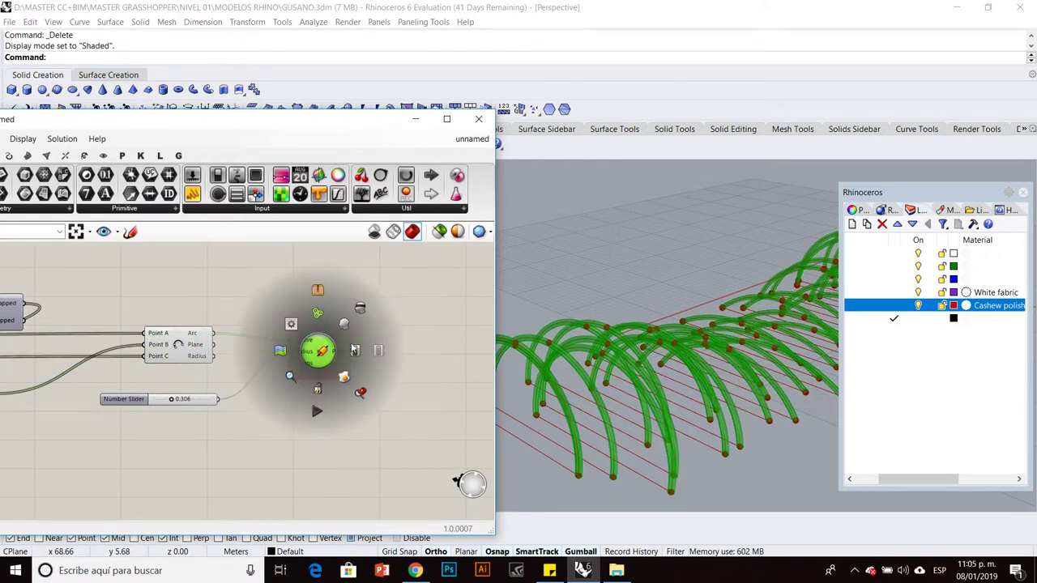
middle_click(333, 353)
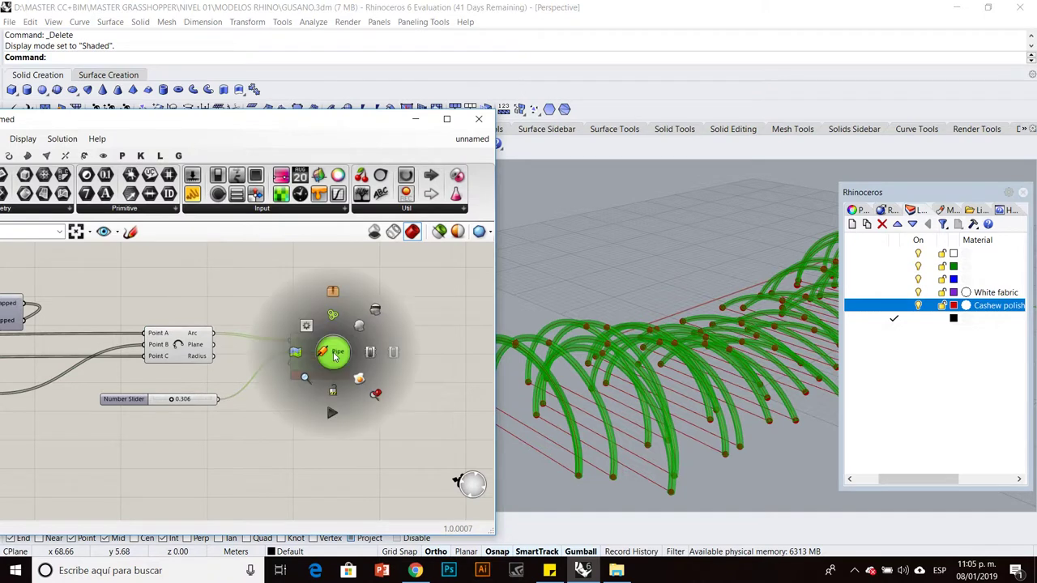
left_click(376, 310)
Try to loft a surface from the Arc output with a Loft component, and delete that component.
scroll(369, 320, "down", 2)
double_click(319, 411)
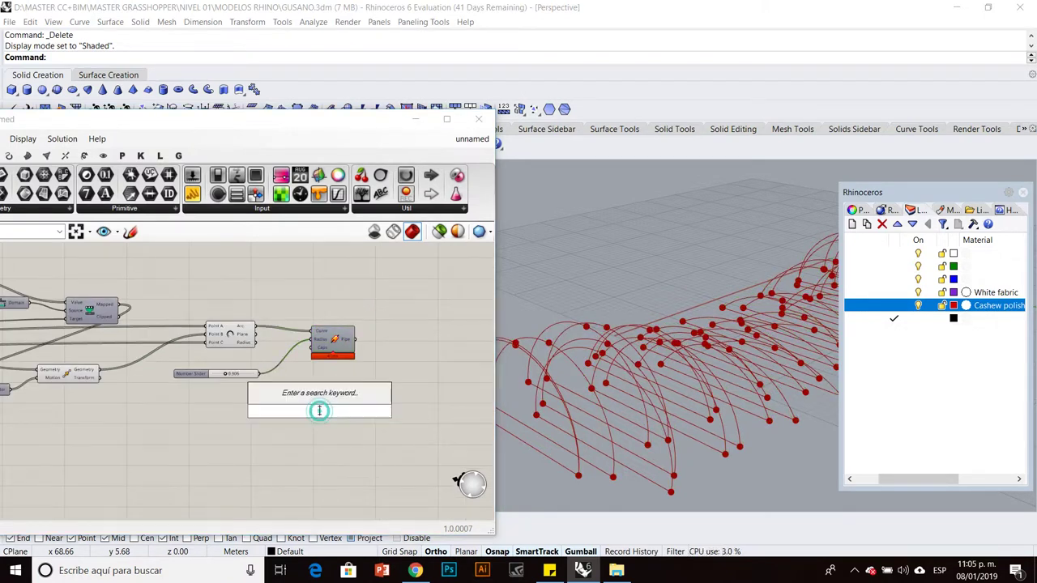
type("LOFT")
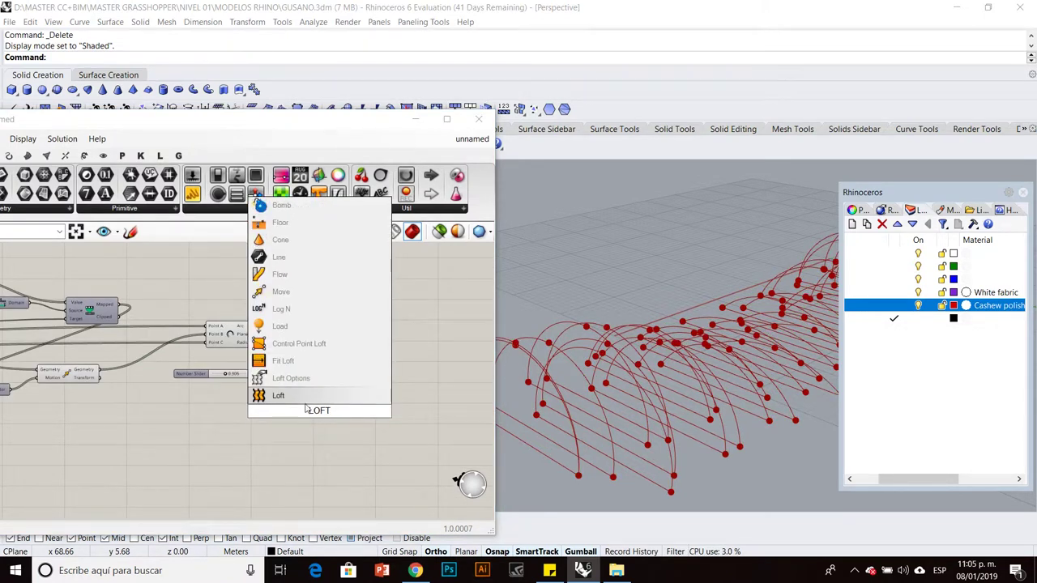
key("Return")
scroll(292, 397, "up", 3)
left_click_drag(215, 256, 293, 411)
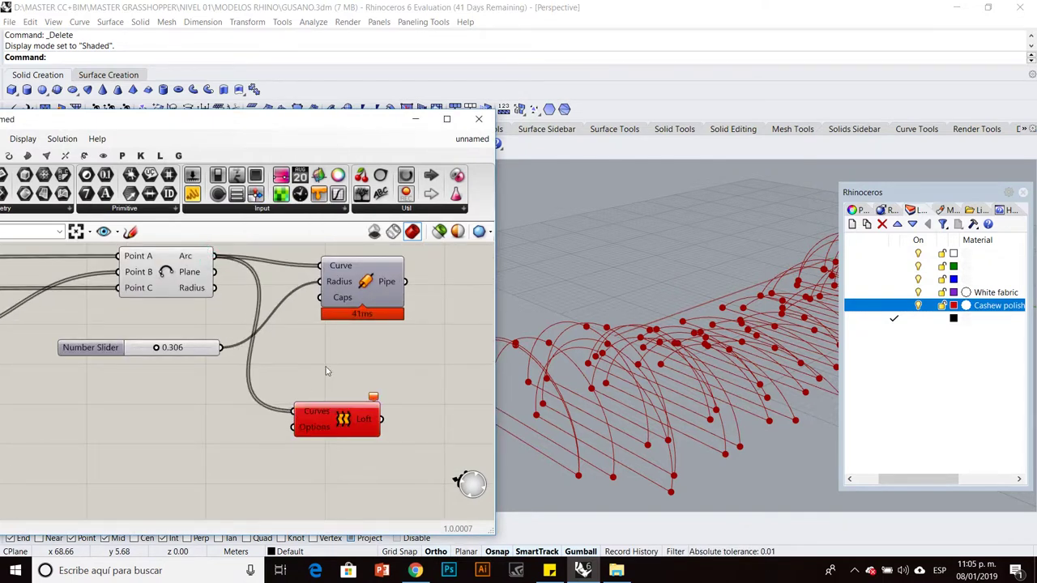
left_click(323, 427)
key("Delete")
Place a Panel above the Pipe component and connect the Arc output to it to list the arc data.
scroll(322, 427, "down", 2)
scroll(273, 394, "down", 2)
right_click_drag(741, 445, 689, 452)
scroll(290, 345, "up", 2)
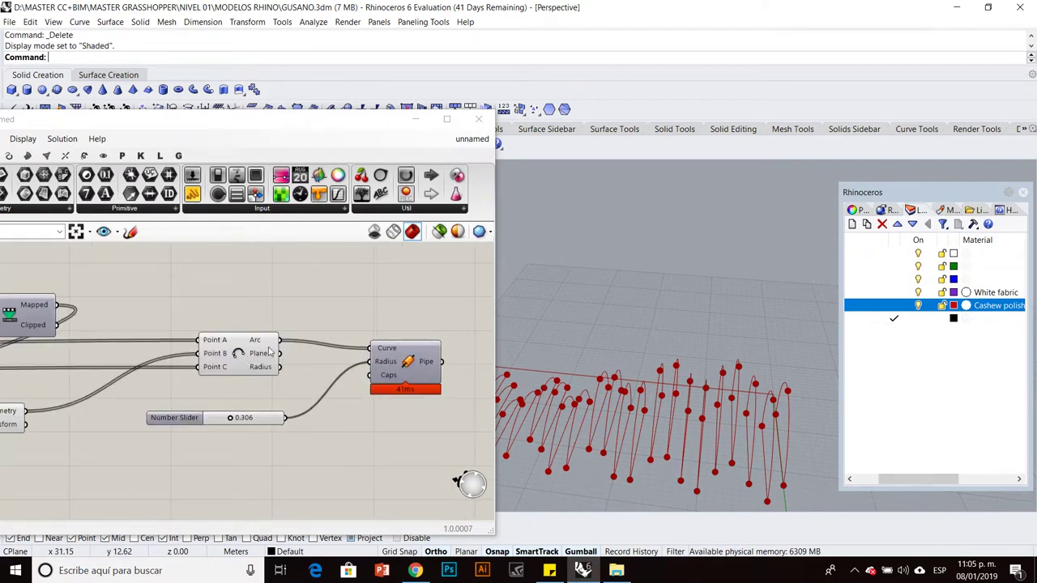
mouse_move(258, 344)
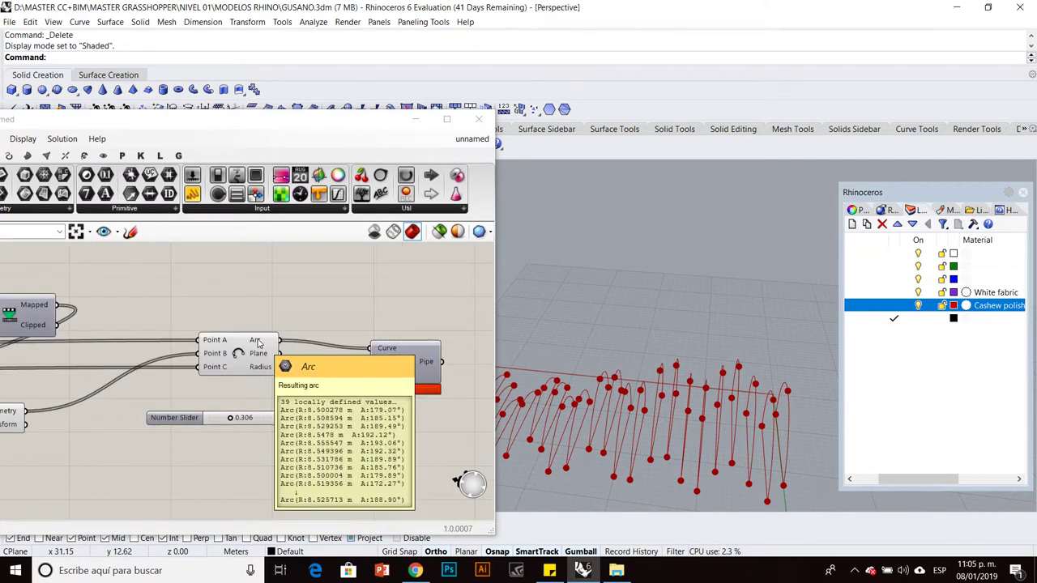
left_click_drag(192, 194, 342, 279)
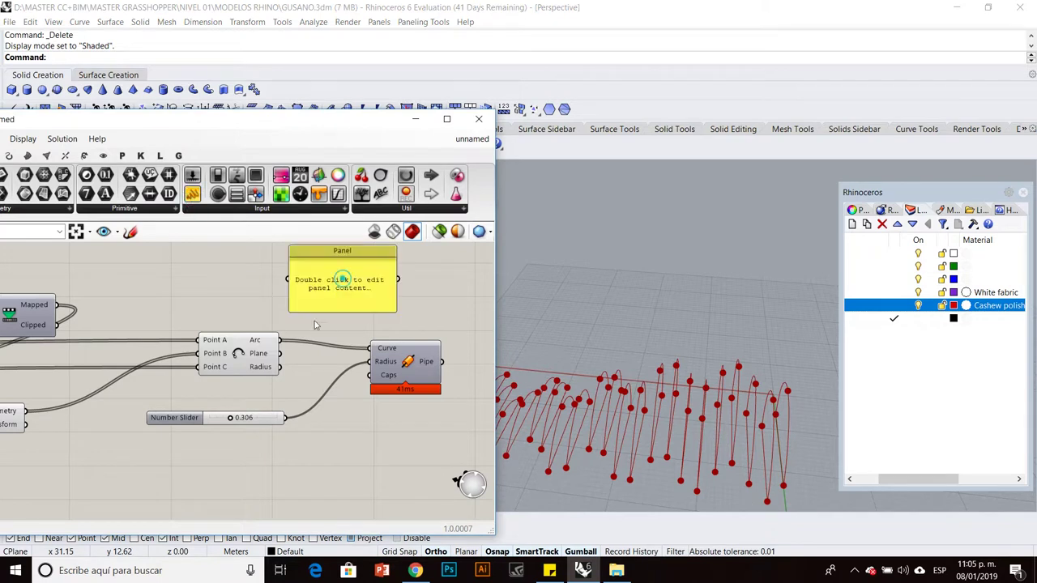
left_click_drag(282, 340, 289, 280)
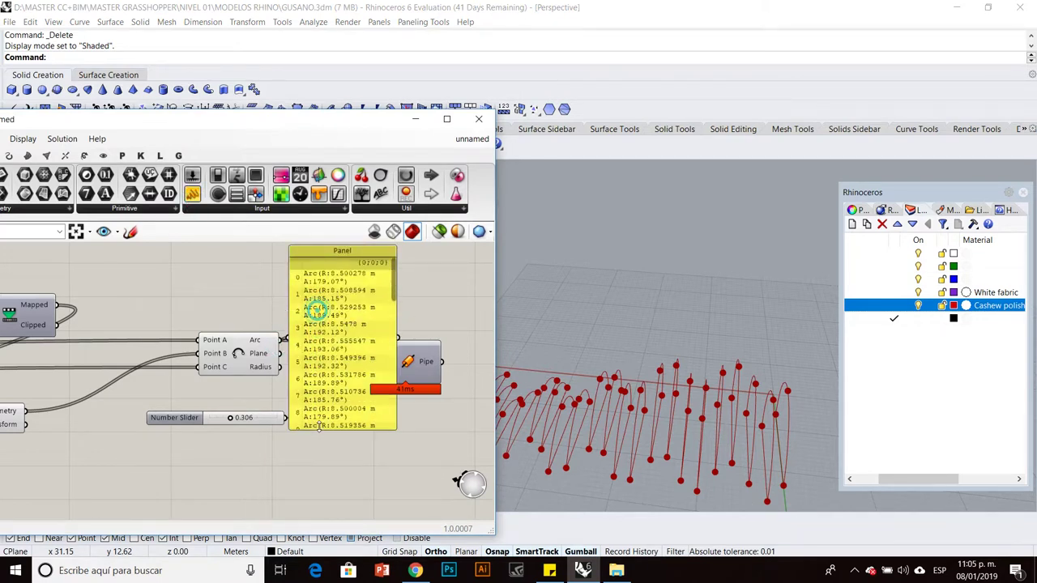
Delete the Panel that lists the arc data and move the Grasshopper window back over the middle of the screen.
key("Delete")
scroll(322, 342, "down", 3)
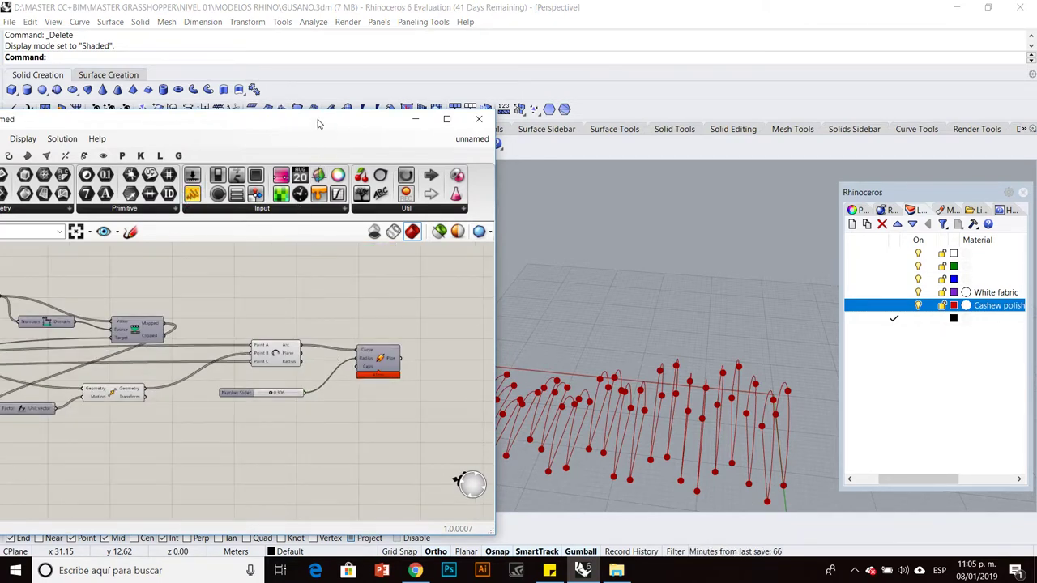
left_click_drag(318, 123, 565, 140)
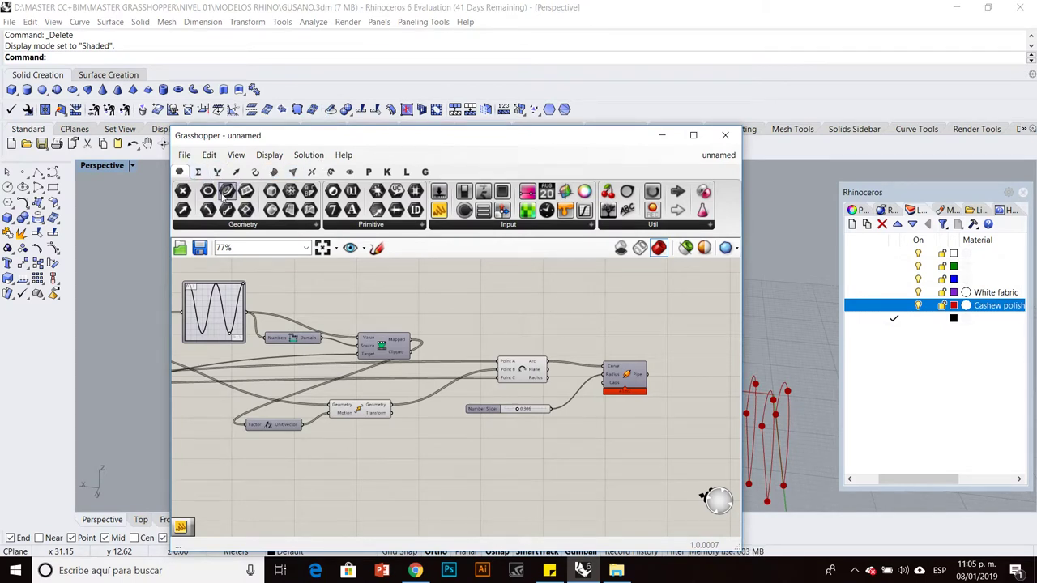
Place a Curve parameter above the three-point arc component and connect the Arc output to it.
left_click_drag(225, 195, 550, 335)
scroll(549, 352, "up", 3)
left_click_drag(549, 372, 535, 326)
right_click_drag(603, 346, 506, 364)
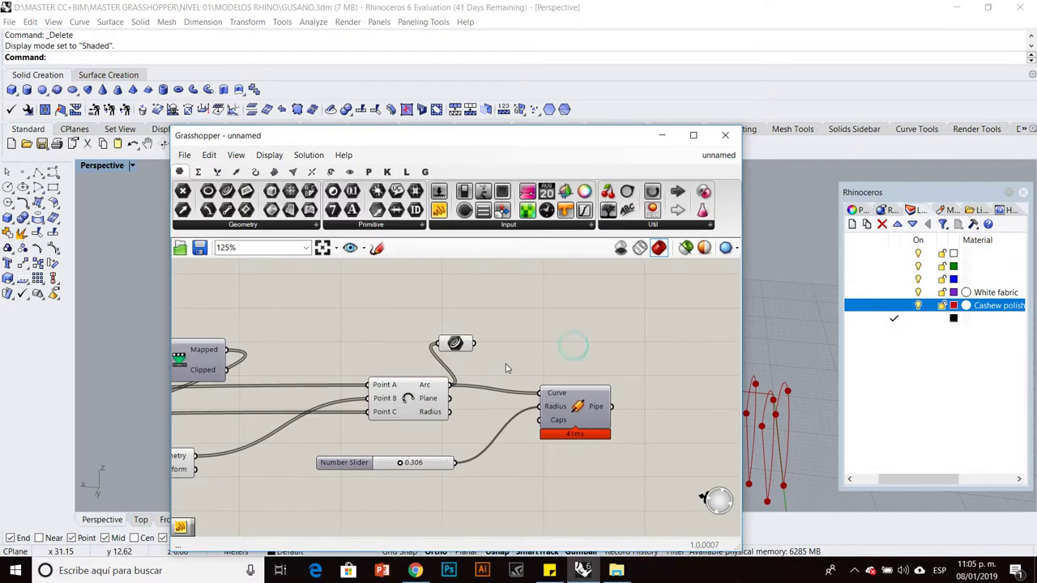
Try to loft a surface by adding a Loft component and connecting the Curve parameter to its Curves input.
double_click(505, 364)
type("LOFT")
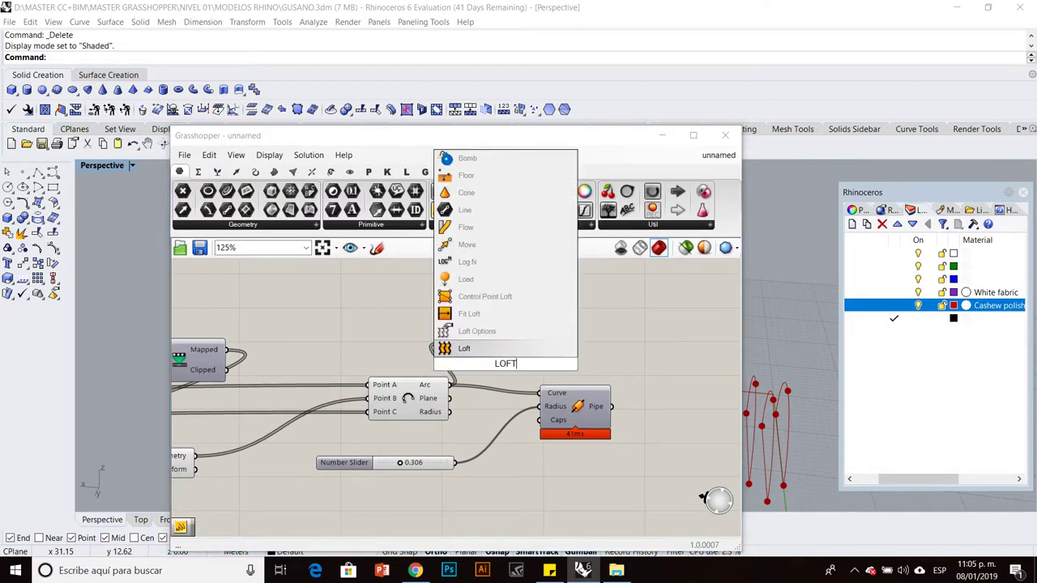
key("Return")
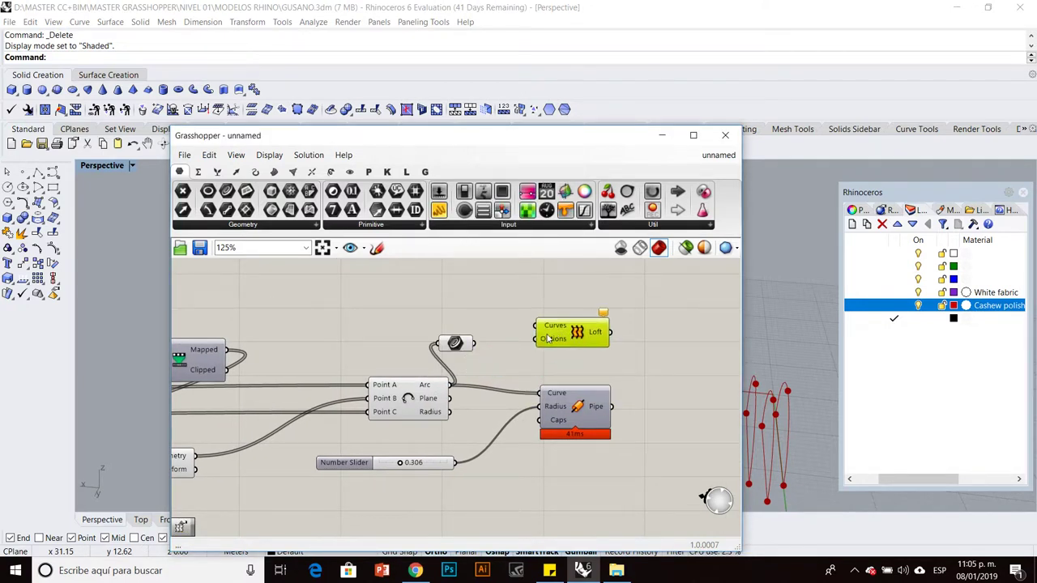
scroll(482, 346, "up", 3)
left_click_drag(453, 345, 559, 317)
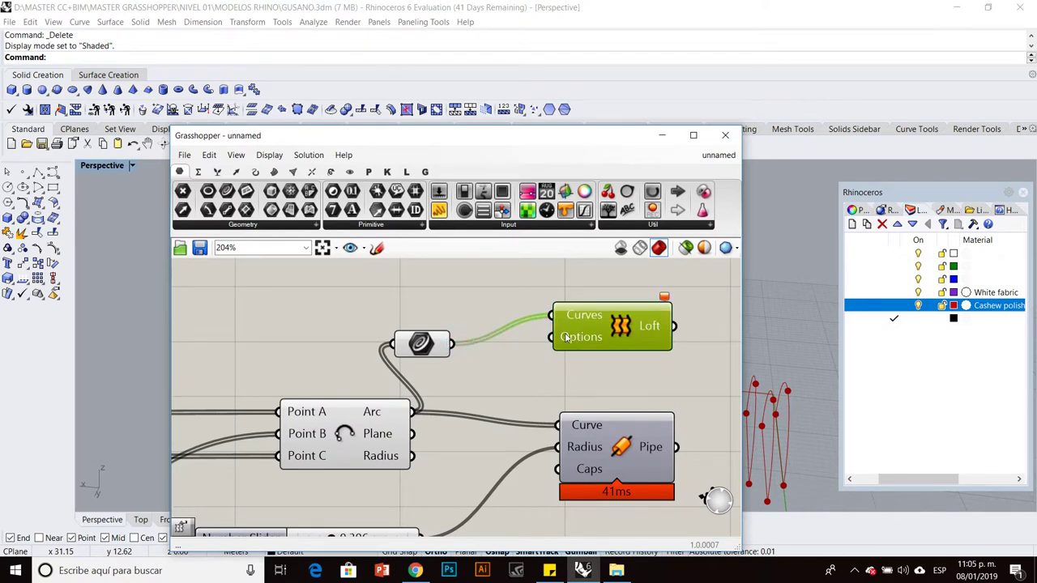
Read the error message on the Loft component.
right_click(528, 379)
double_click(512, 366)
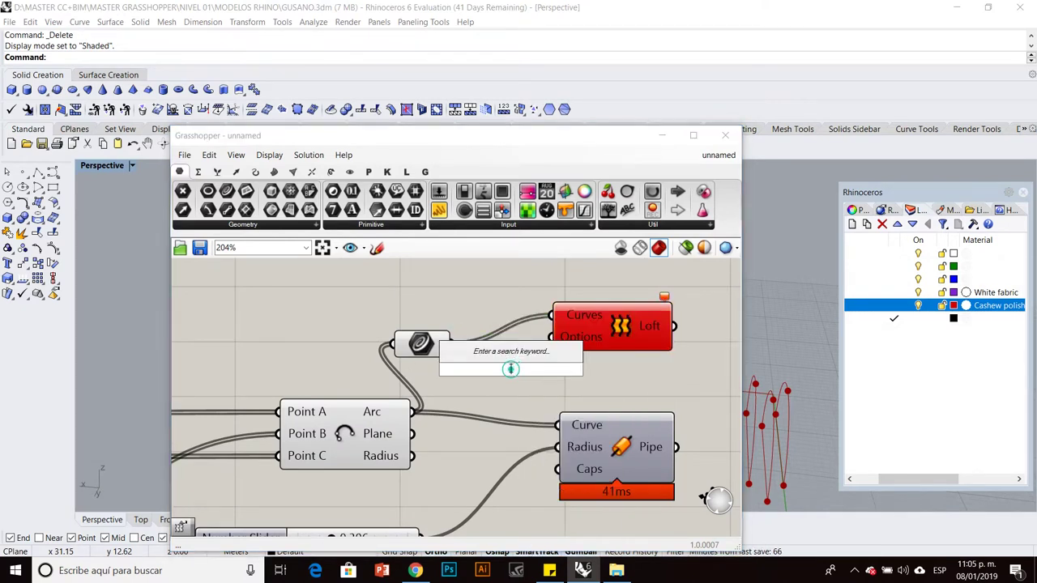
type("L")
key("Escape")
mouse_move(664, 298)
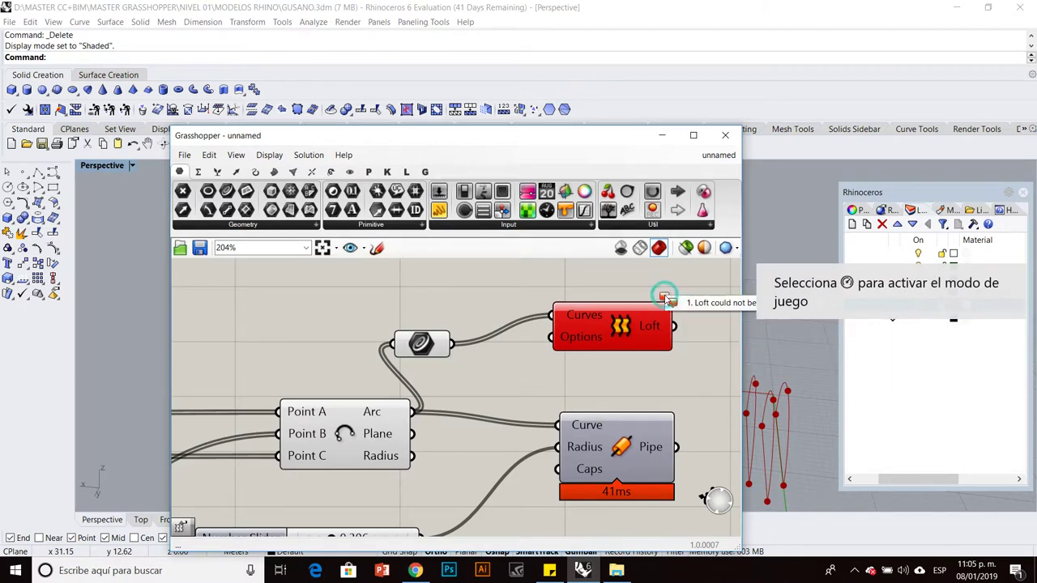
right_click_drag(666, 295, 516, 332)
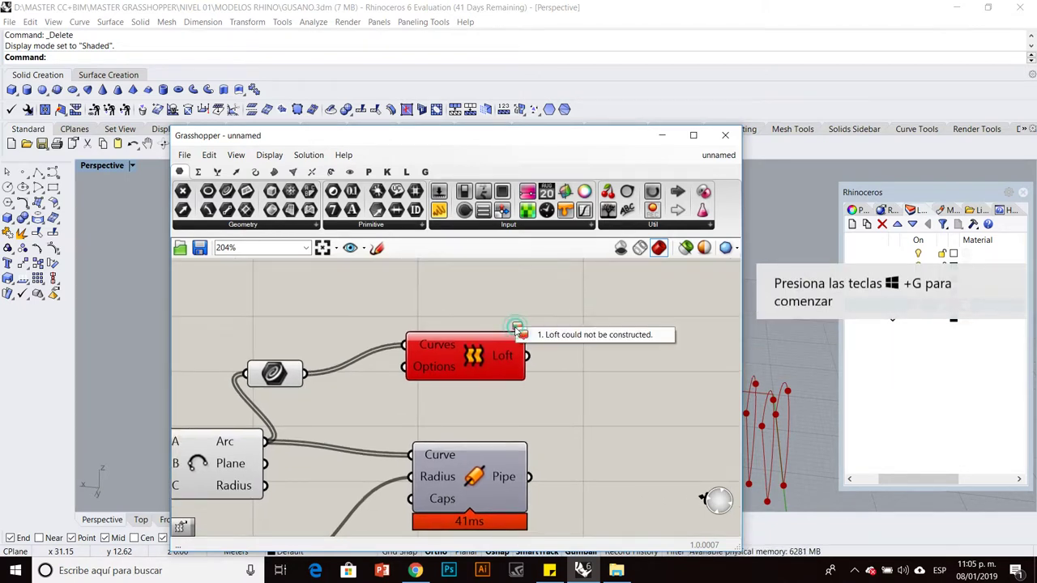
scroll(512, 394, "down", 3)
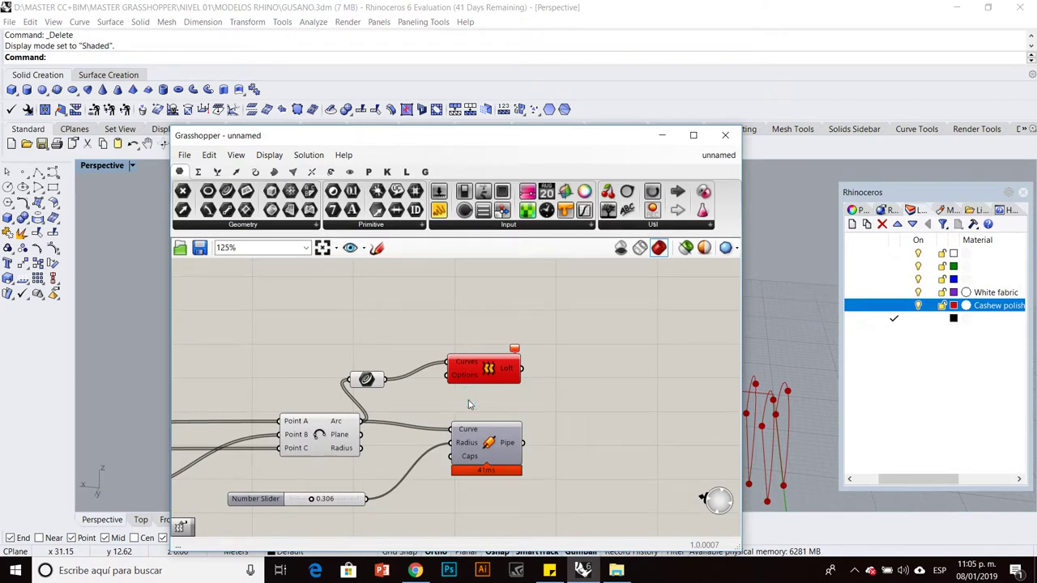
Add a Loft Options component beside the Loft and connect its Options output to the Loft's Options input.
double_click(574, 394)
type("LOFT")
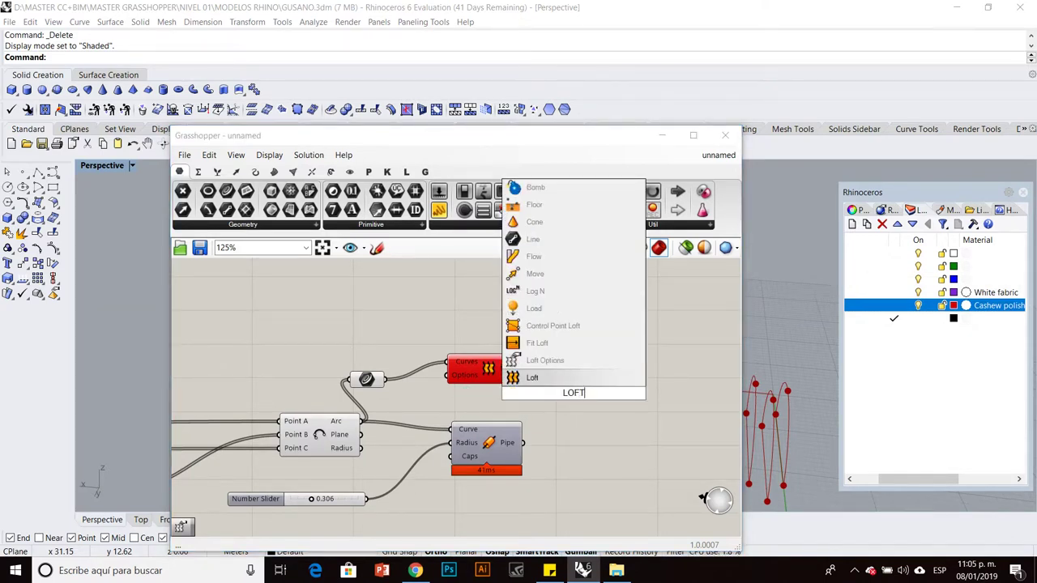
left_click(576, 367)
left_click_drag(572, 394, 592, 393)
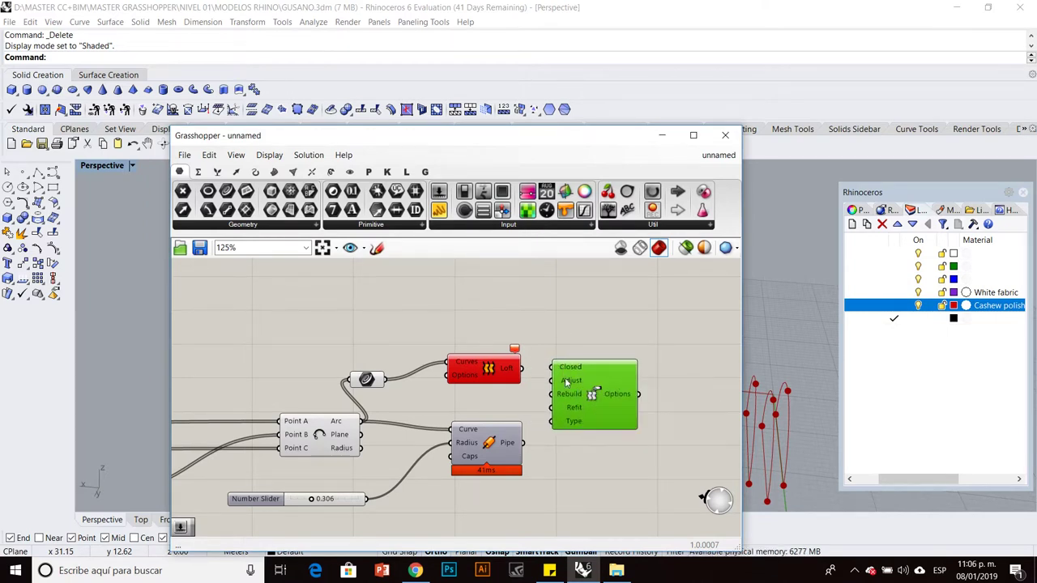
left_click_drag(639, 394, 451, 375)
left_click_drag(591, 396, 599, 420)
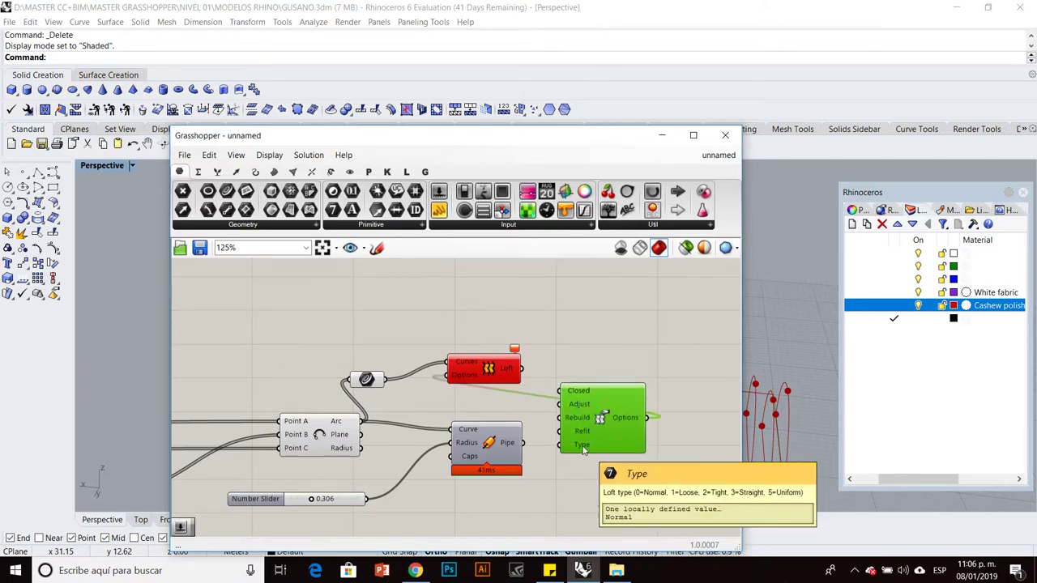
right_click_drag(581, 451, 571, 442)
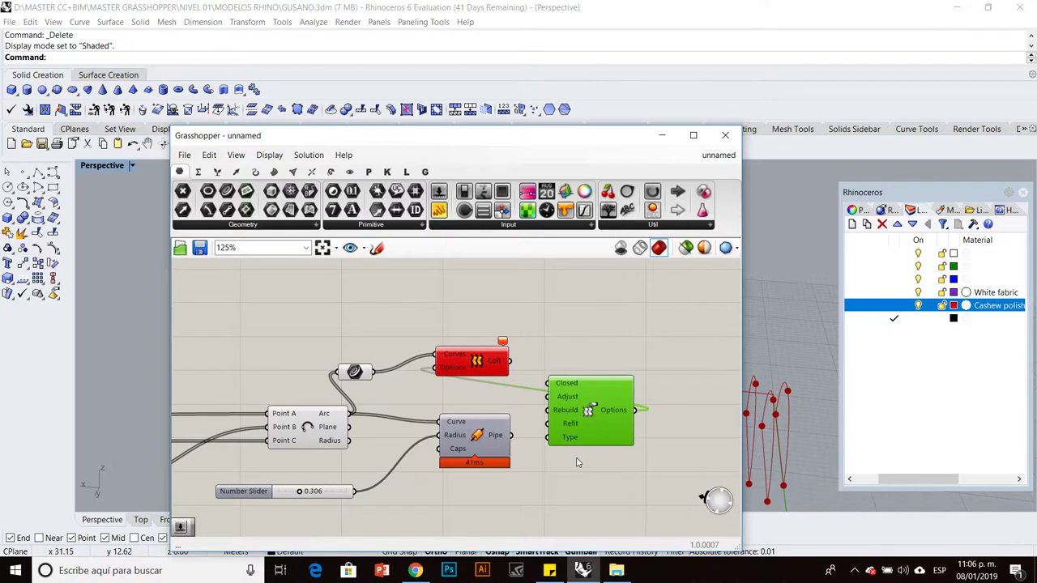
Add a number slider with value 1 and connect it to the Type input of the Loft Options.
double_click(576, 462)
key("Return")
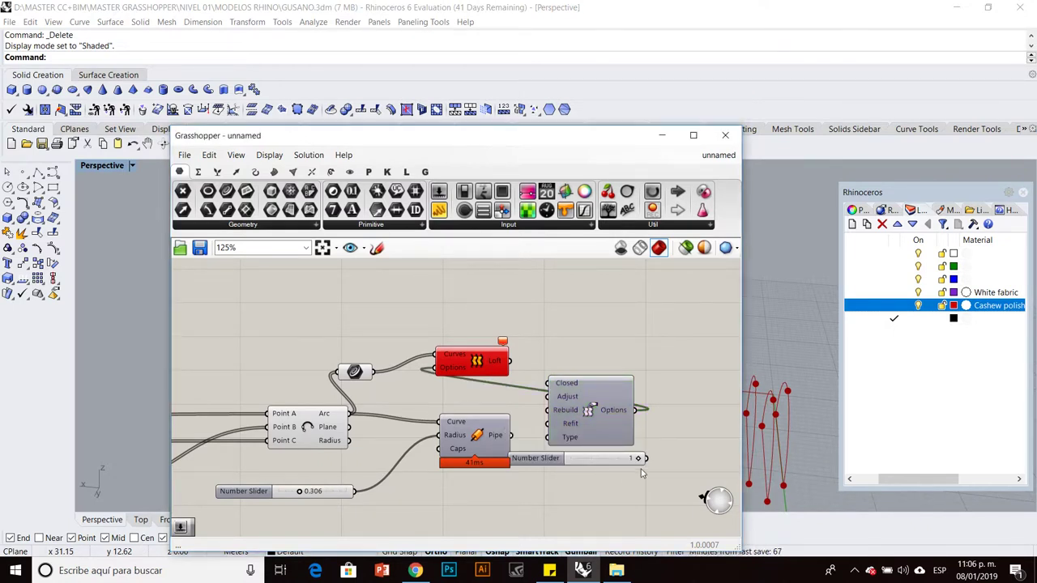
left_click_drag(644, 460, 548, 423)
Delete the Loft Options component, the Loft component and the slider with value 1.
left_click(577, 428)
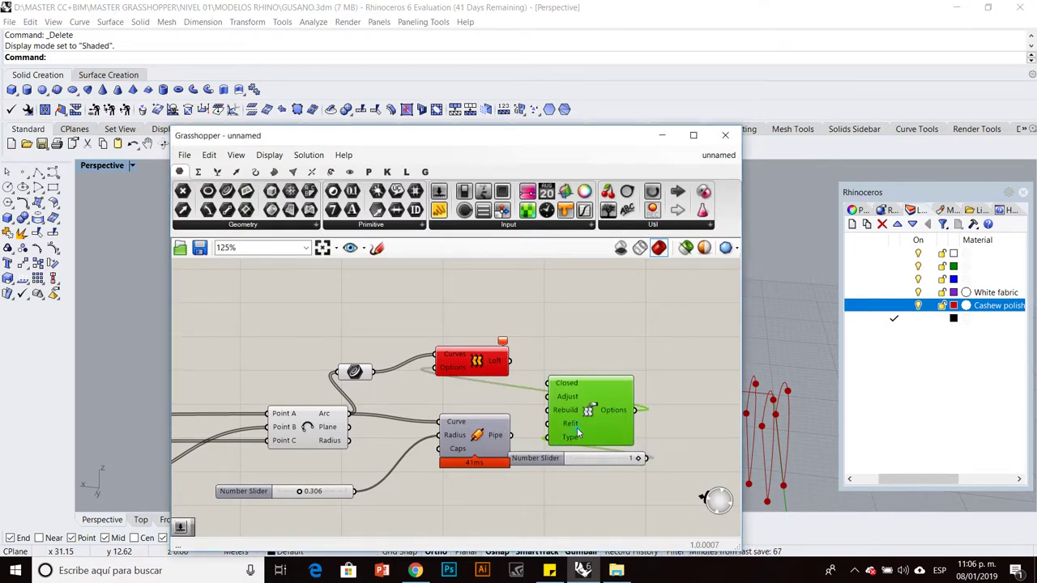
key("Delete")
left_click(470, 359)
key("Delete")
left_click(543, 459)
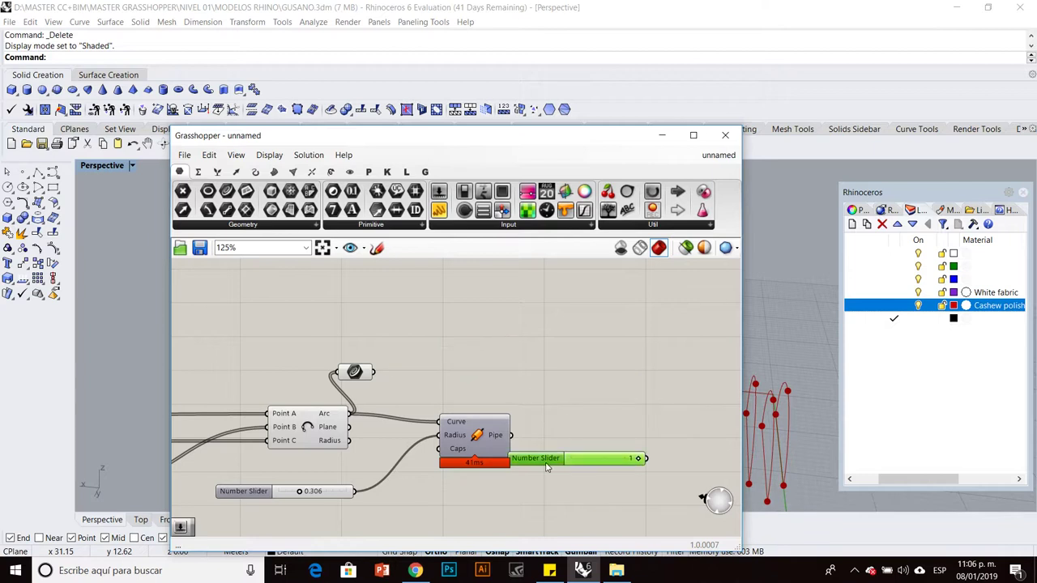
key("Delete")
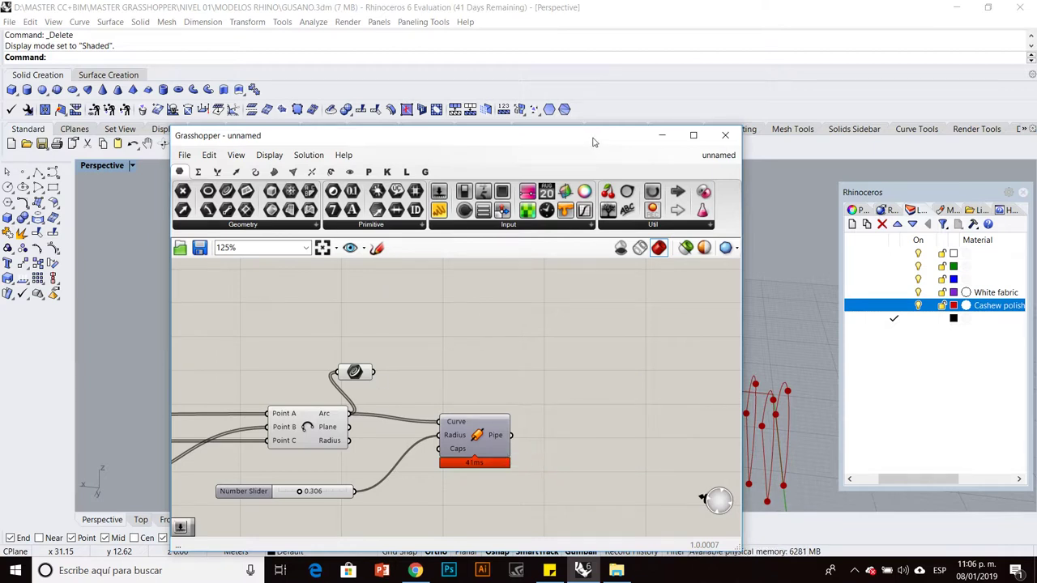
Uncover the Perspective viewport and examine the arcs and their end points up close.
left_click_drag(592, 141, 363, 186)
right_click_drag(572, 321, 648, 407)
scroll(640, 405, "down", 4)
scroll(616, 437, "up", 6)
right_click_drag(642, 467, 630, 450)
scroll(634, 381, "up", 4)
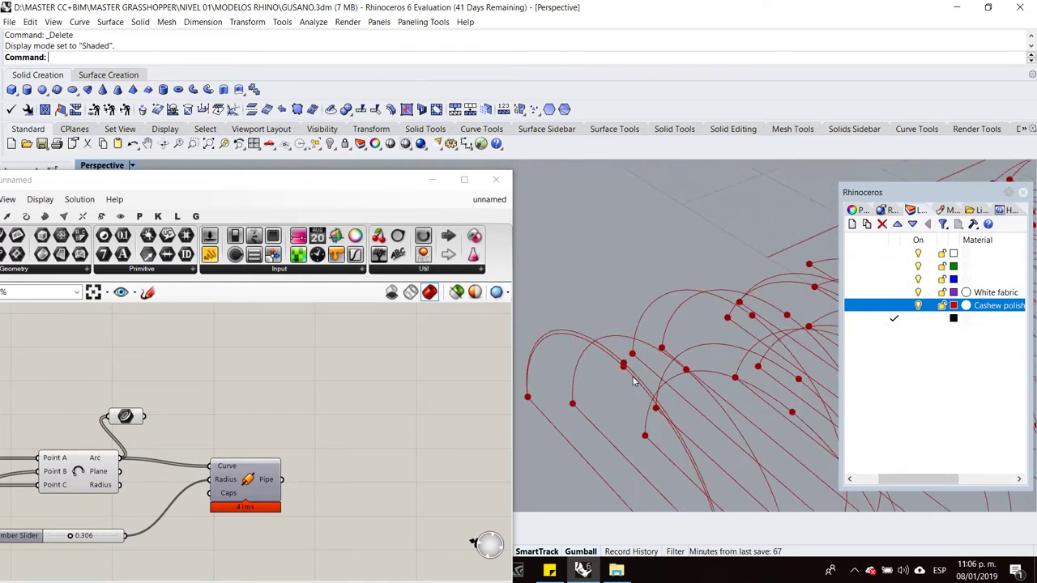
scroll(634, 381, "down", 3)
Maximize Grasshopper, add a Subtraction component that subtracts 1, and connect the List Length output to its A input.
scroll(409, 429, "down", 4)
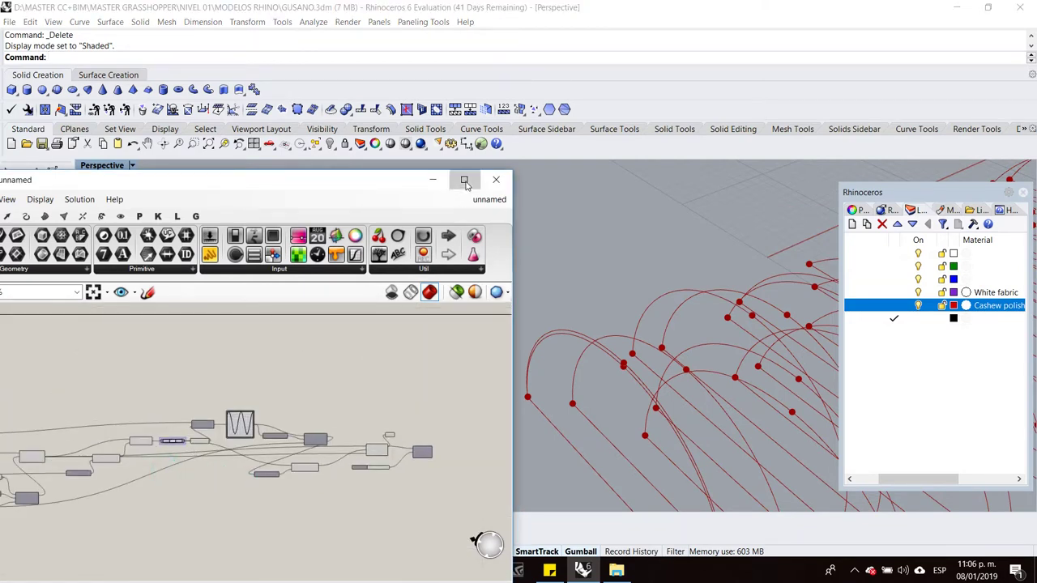
left_click(464, 181)
scroll(377, 366, "up", 5)
scroll(365, 330, "up", 2)
scroll(449, 341, "up", 3)
left_click(451, 336)
left_click(492, 400)
scroll(466, 413, "down", 2)
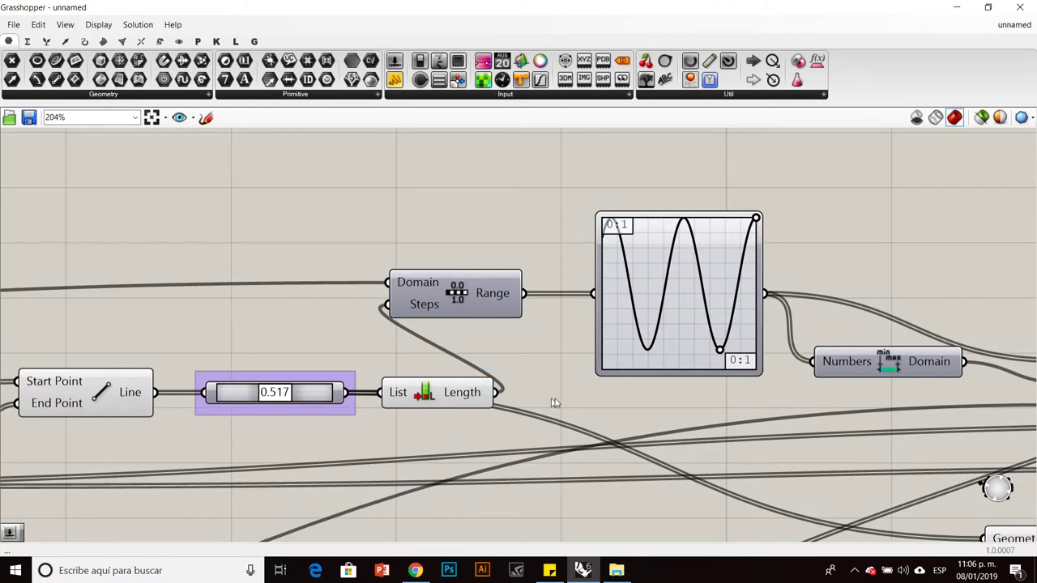
double_click(556, 399)
type("-")
right_click(557, 399)
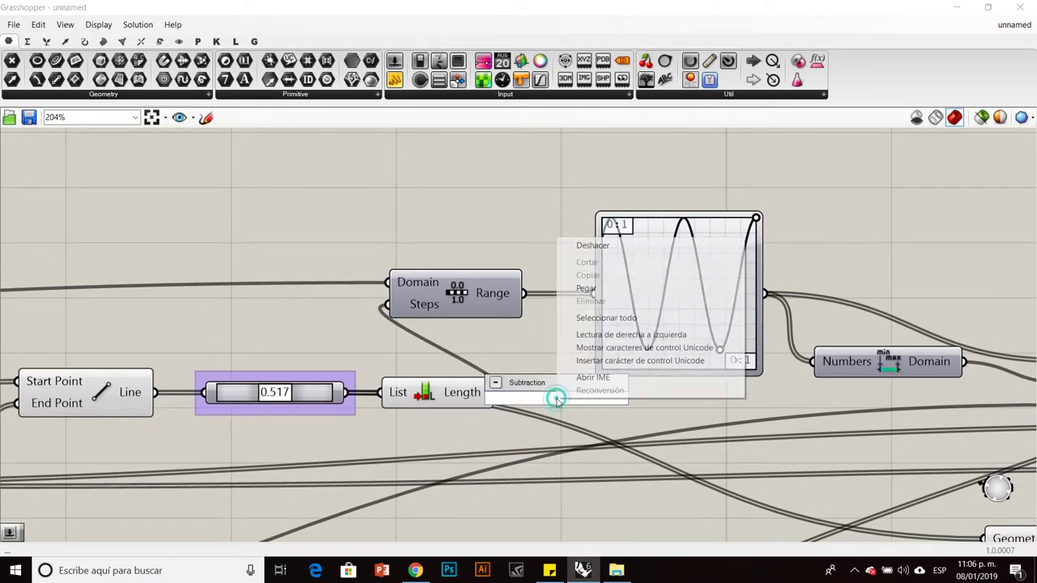
left_click(557, 397)
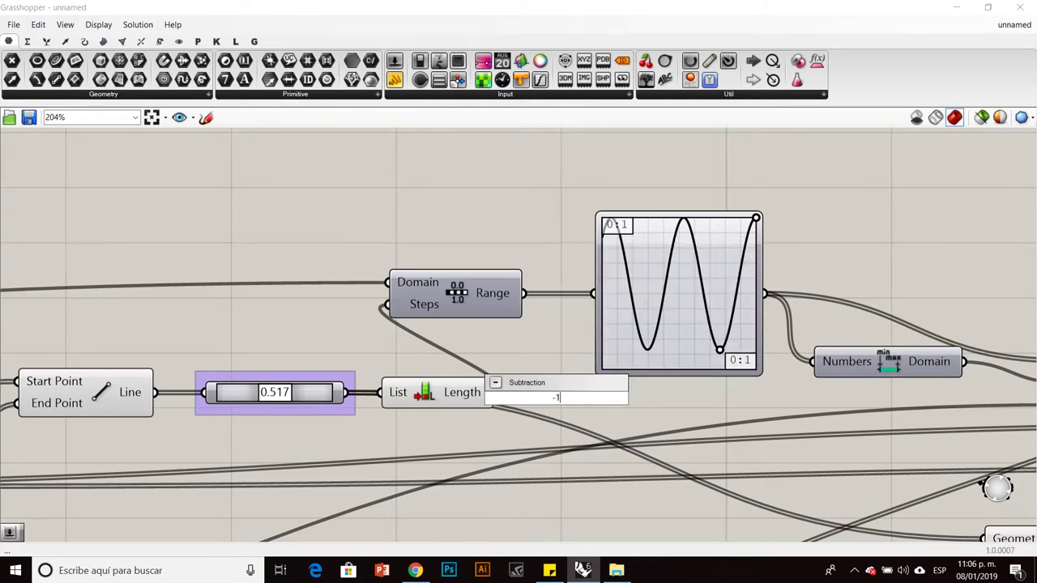
key("Return")
left_click_drag(556, 399, 578, 437)
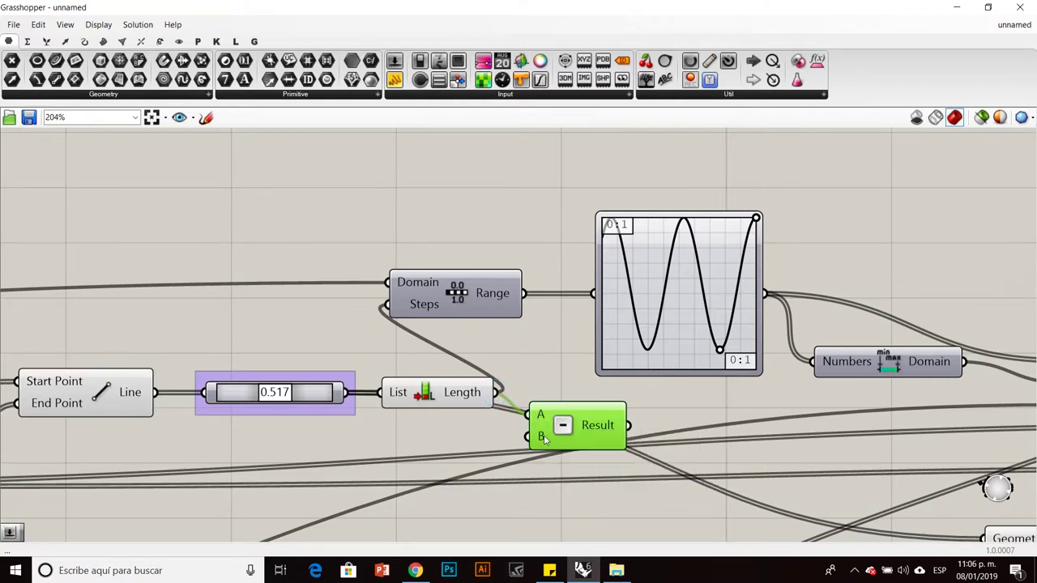
Connect the Subtraction Result to the Range's Steps input and place the component next to List Length.
left_click_drag(629, 423, 387, 305)
left_click(496, 340)
left_click(559, 421)
left_click(592, 454)
scroll(786, 393, "down", 5)
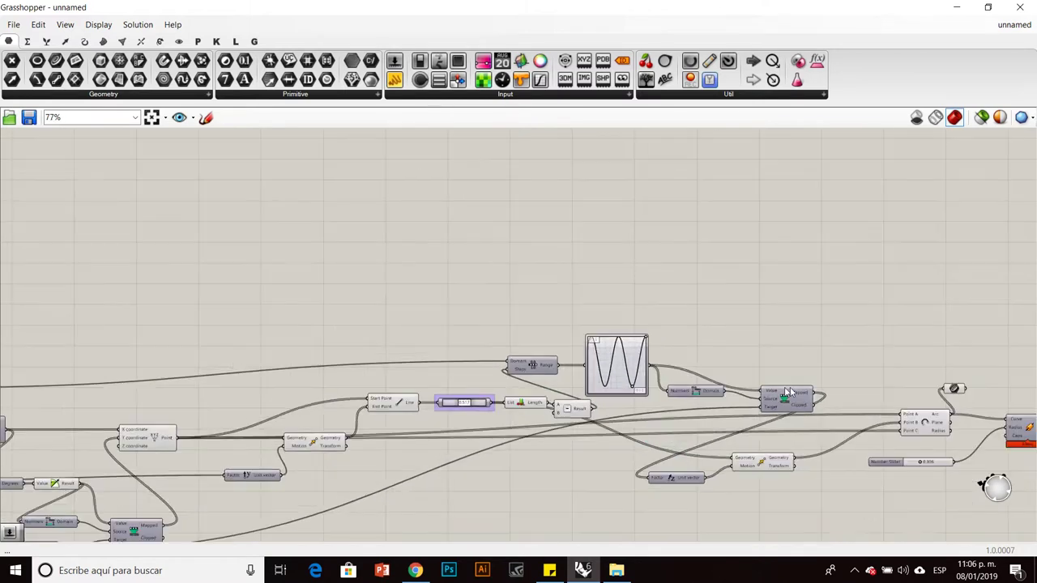
Add a Loft component above the Pipe and connect the Curve parameter to its Curves input.
right_click_drag(786, 393, 391, 356)
scroll(594, 385, "up", 4)
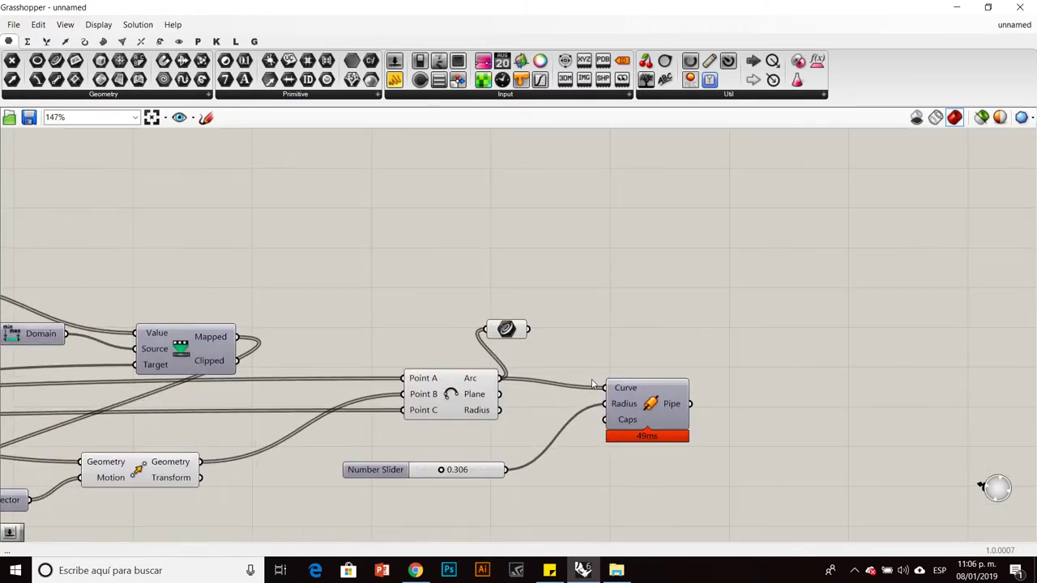
double_click(559, 328)
type("lOFT")
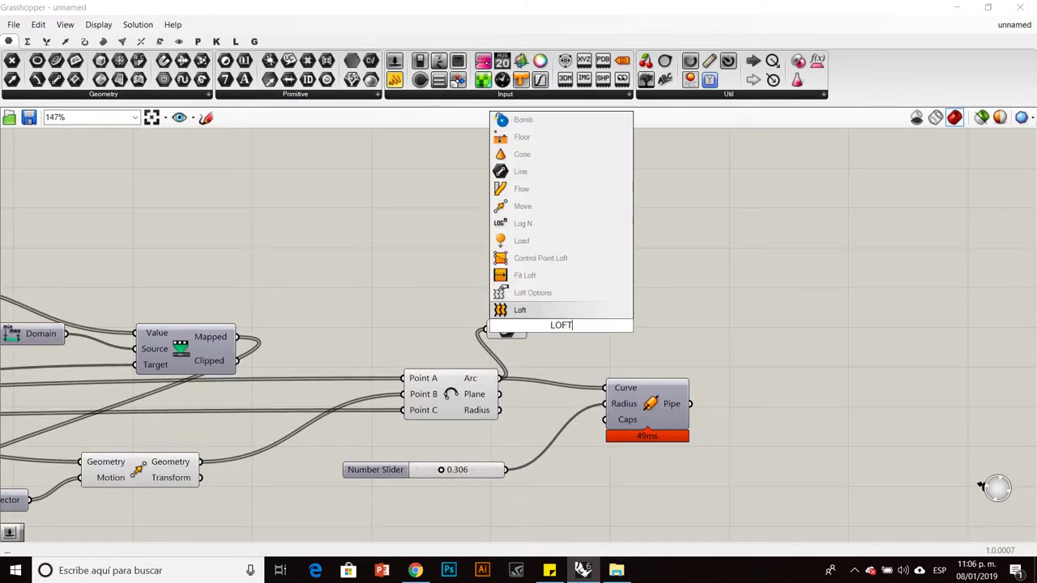
key("Return")
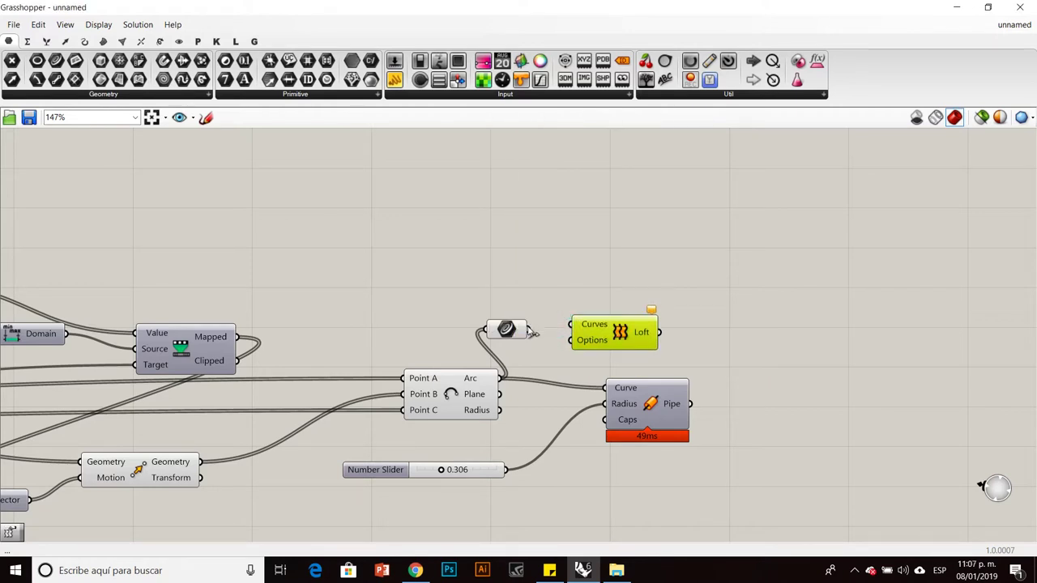
left_click_drag(582, 322, 582, 323)
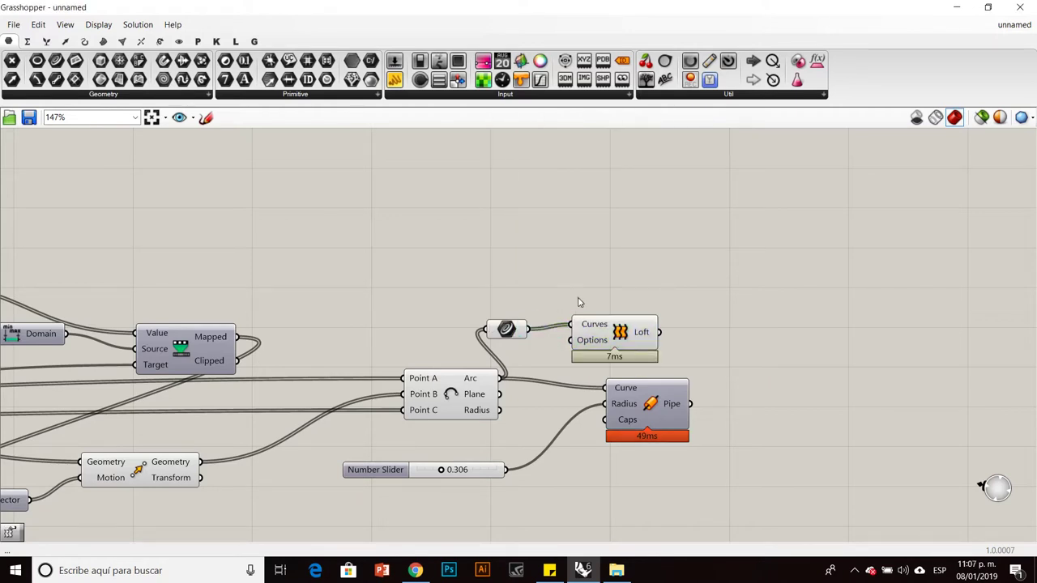
Restore the Grasshopper window to its smaller size and examine the lofted surface in the Perspective viewport.
double_click(762, 7)
scroll(643, 321, "down", 5)
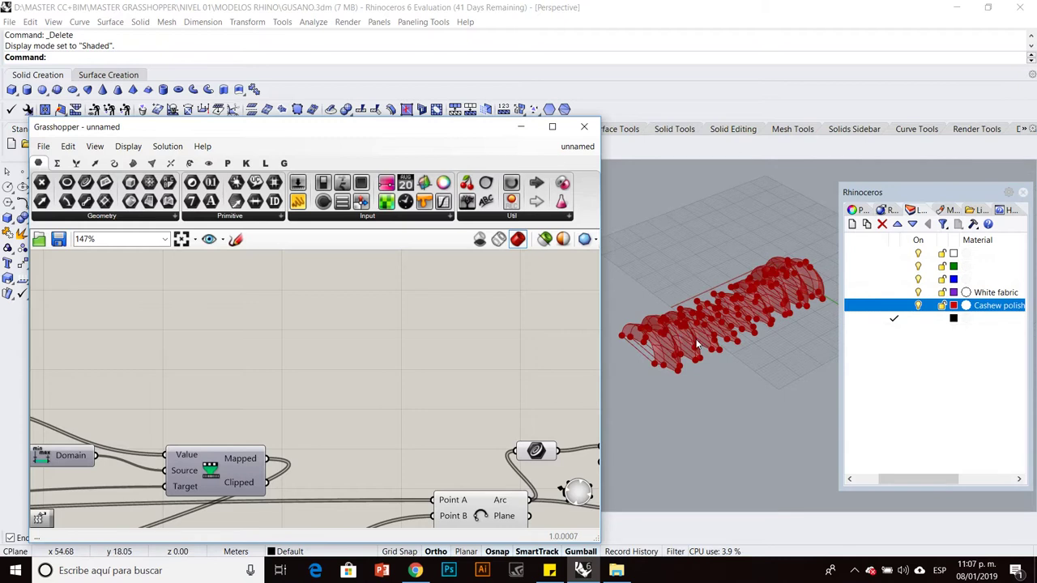
scroll(354, 359, "down", 6)
scroll(480, 391, "up", 3)
scroll(481, 392, "down", 2)
scroll(429, 379, "up", 5)
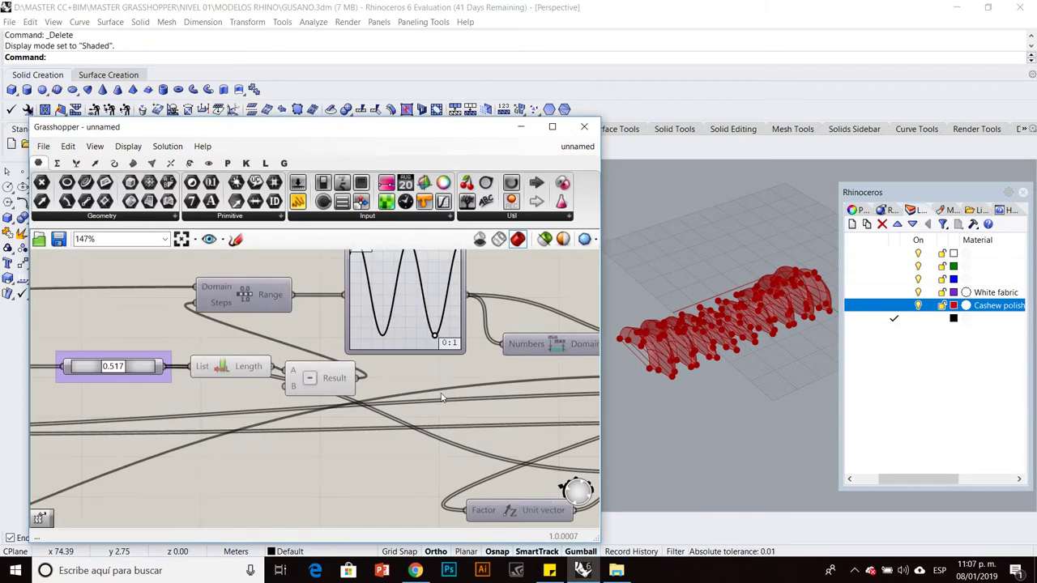
Delete the Subtraction component and connect the List Length output directly to the Range's Steps input.
left_click_drag(311, 379, 371, 415)
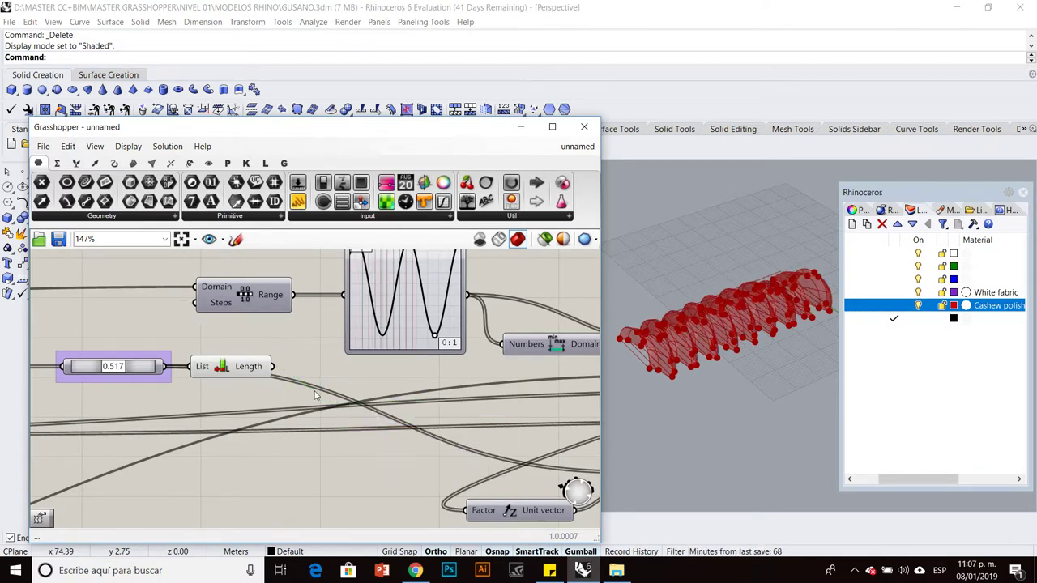
scroll(227, 395, "down", 4)
right_click_drag(228, 394, 122, 401)
scroll(410, 409, "down", 1)
scroll(377, 378, "up", 5)
left_click(380, 380)
left_click(395, 343)
scroll(405, 346, "down", 4)
right_click_drag(301, 365, 390, 393)
scroll(146, 377, "up", 4)
right_click_drag(134, 399, 274, 386)
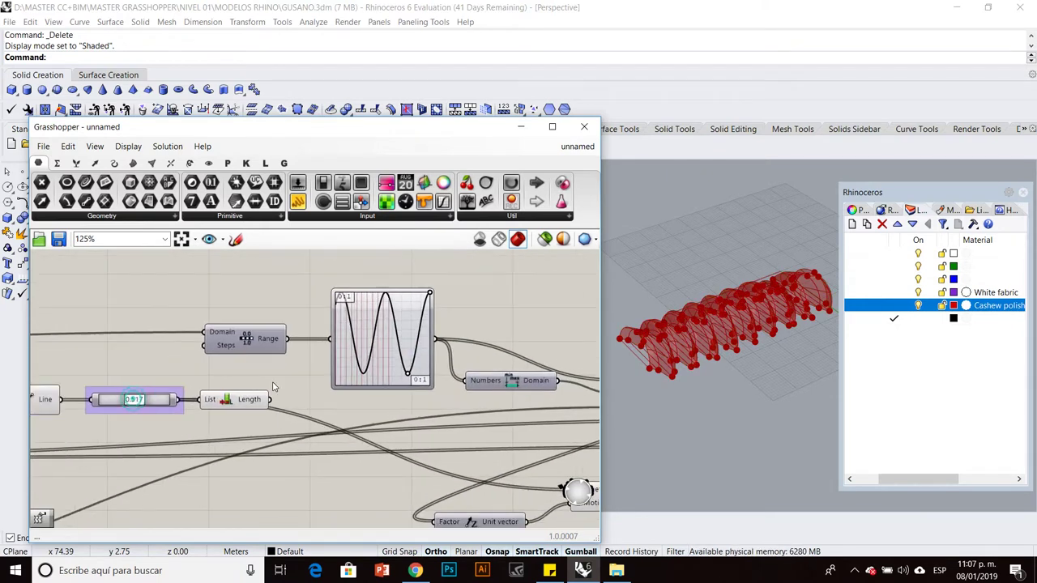
left_click(252, 402)
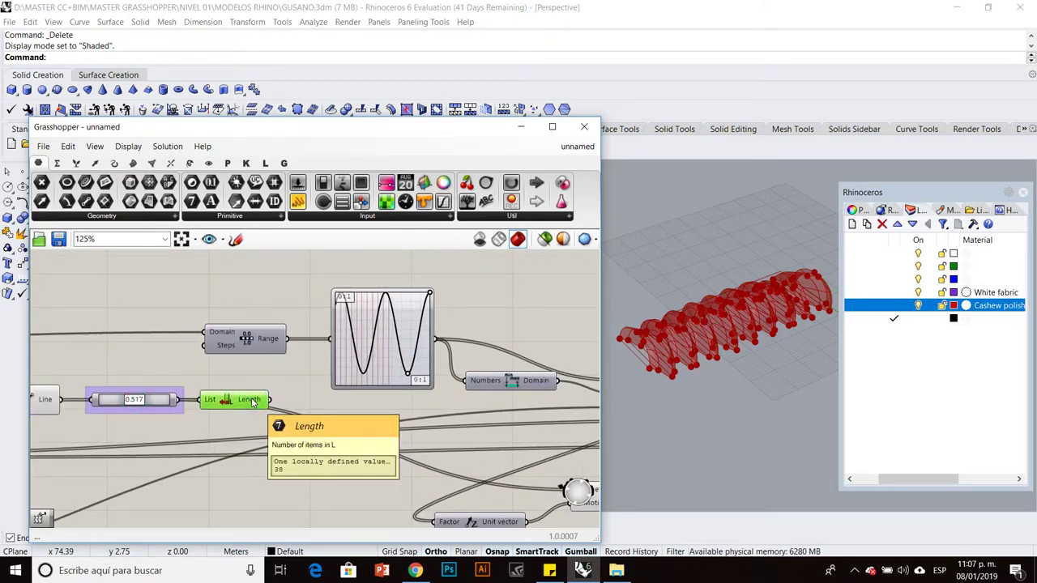
left_click_drag(270, 399, 204, 345)
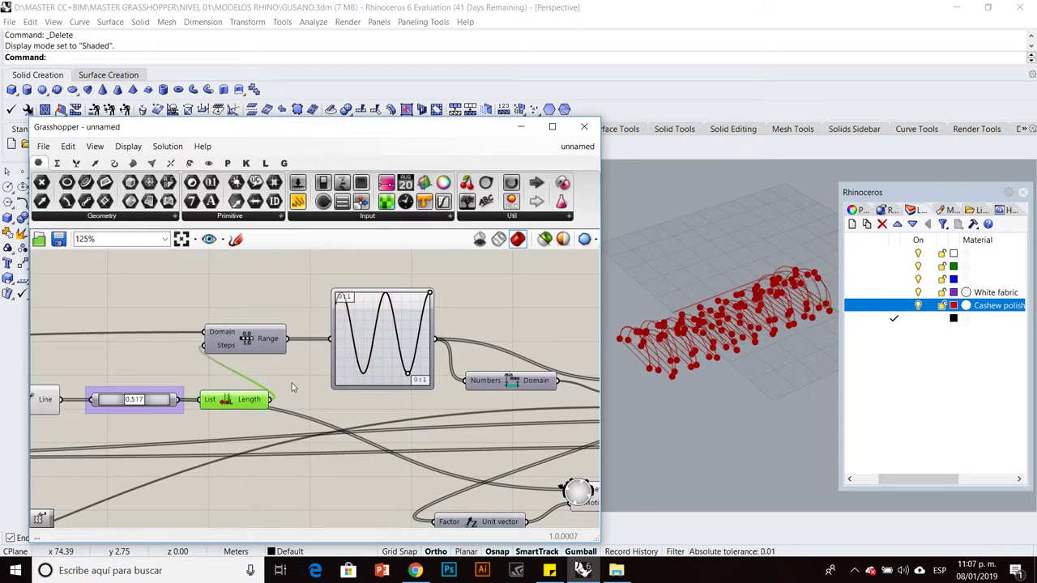
Examine the Loft component on the canvas and the arcs in the Perspective viewport.
scroll(417, 369, "down", 4)
scroll(417, 368, "up", 4)
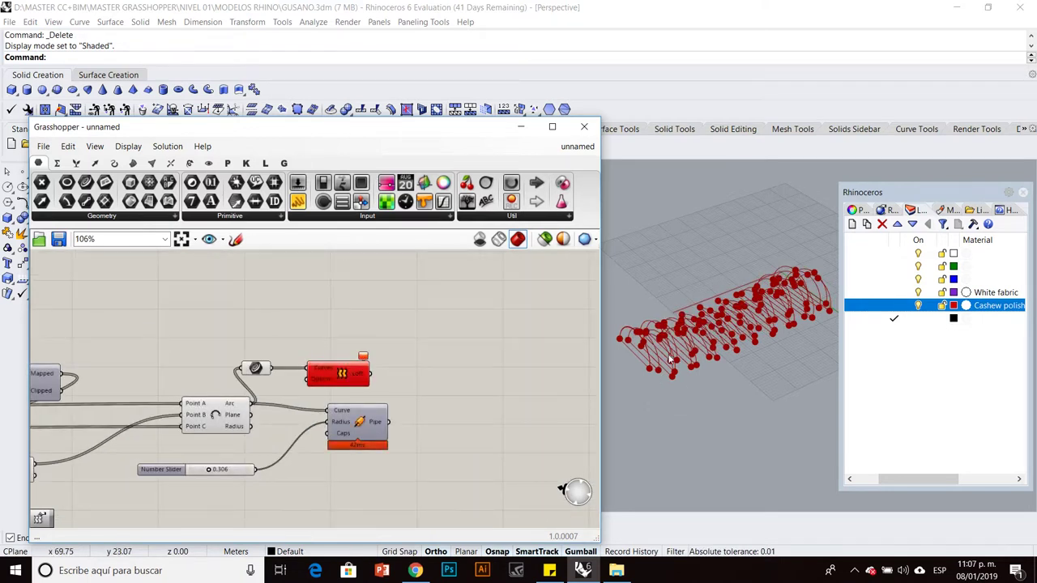
scroll(618, 324, "up", 5)
scroll(753, 362, "down", 3)
scroll(678, 314, "up", 5)
scroll(646, 312, "up", 2)
scroll(656, 291, "down", 2)
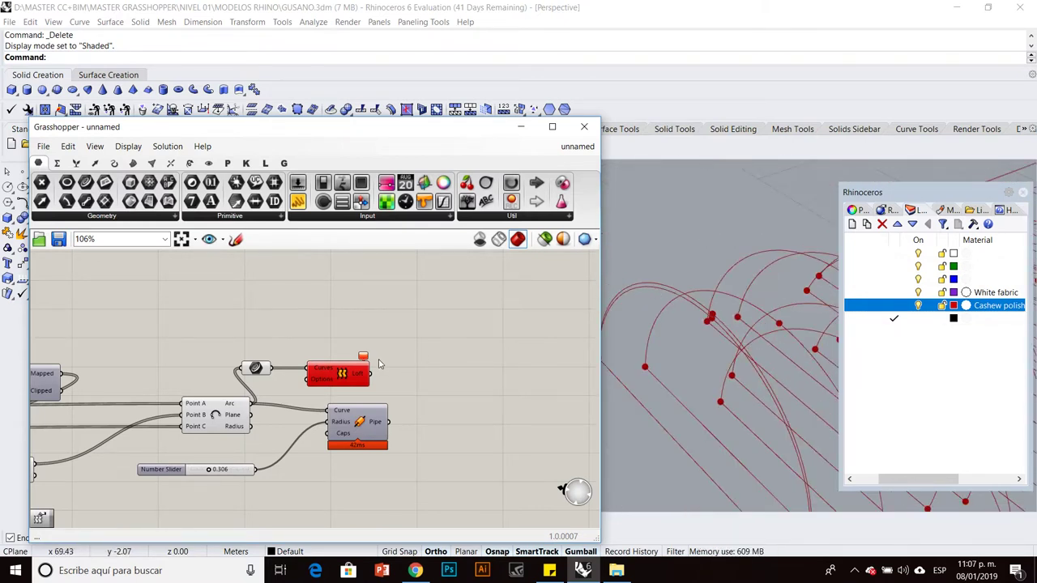
scroll(378, 364, "down", 3)
right_click_drag(191, 395, 390, 379)
right_click_drag(122, 371, 232, 383)
scroll(232, 383, "up", 4)
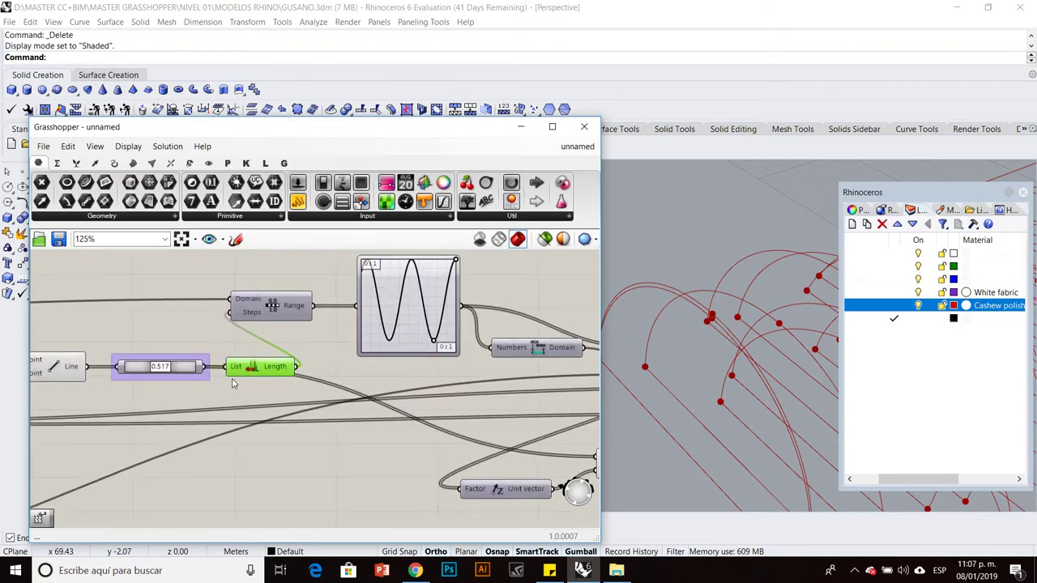
Add a Subtraction component below List Length, connect Length to its A input and its Result to the Range's Steps input.
double_click(273, 403)
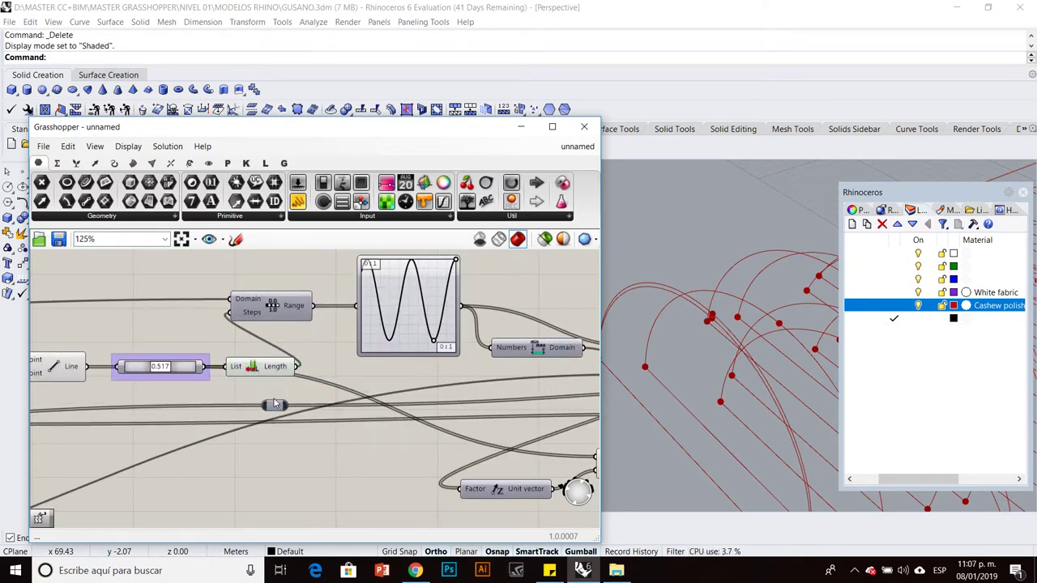
key("ctrl+z")
double_click(314, 461)
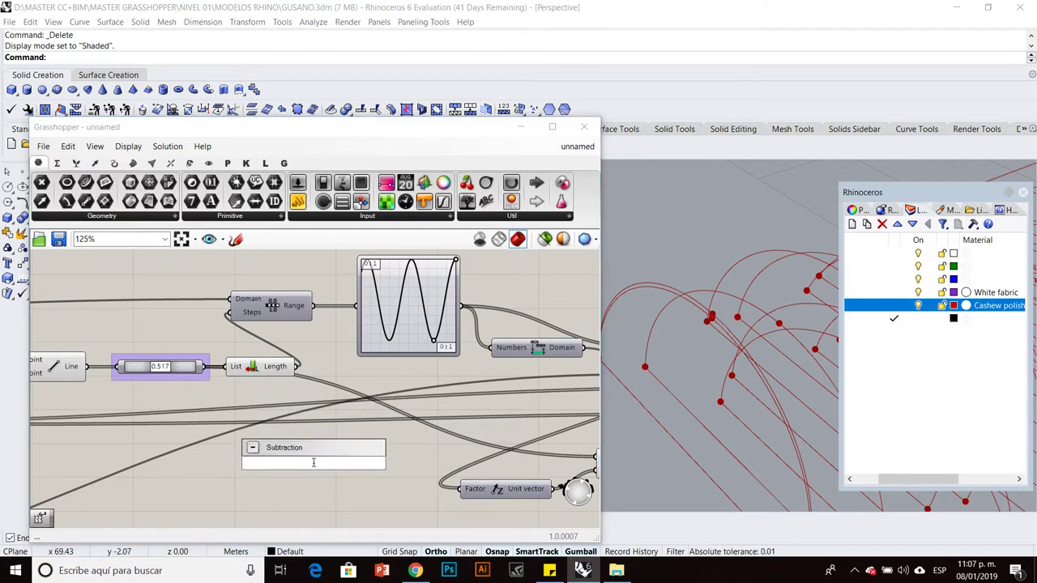
left_click(283, 447)
left_click_drag(294, 369, 288, 454)
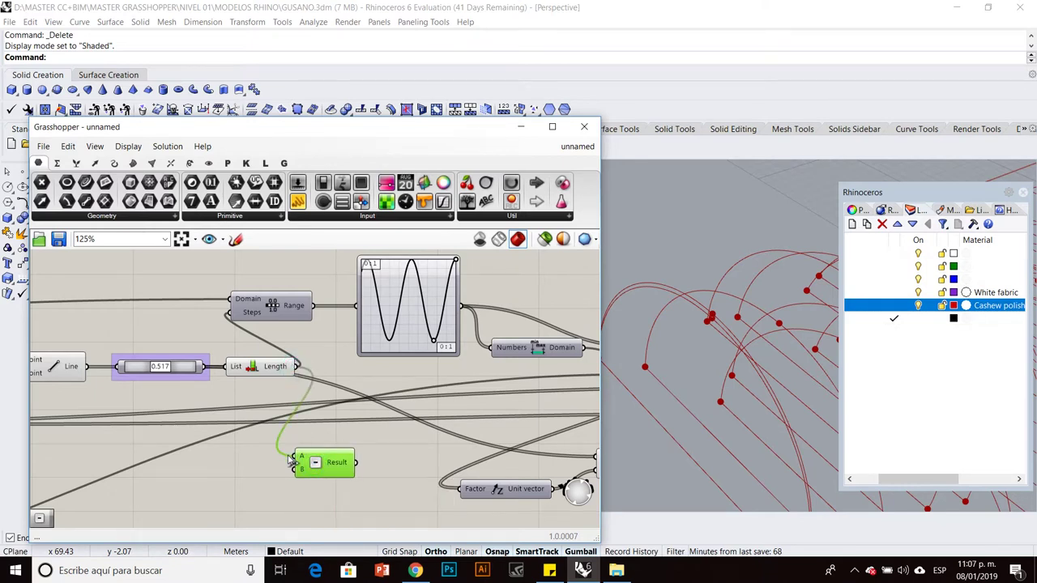
left_click_drag(376, 465, 228, 321)
left_click(308, 336)
scroll(340, 392, "down", 6)
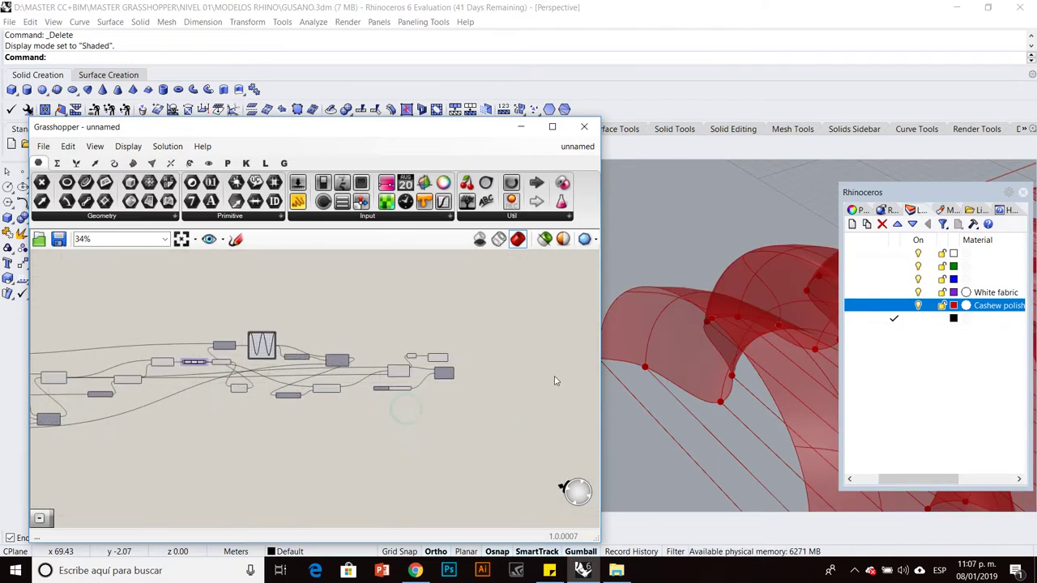
Turn on the preview of the Pipe component.
scroll(408, 414, "up", 4)
left_click_drag(310, 371, 308, 379)
middle_click(308, 375)
left_click(335, 344)
left_click(405, 368)
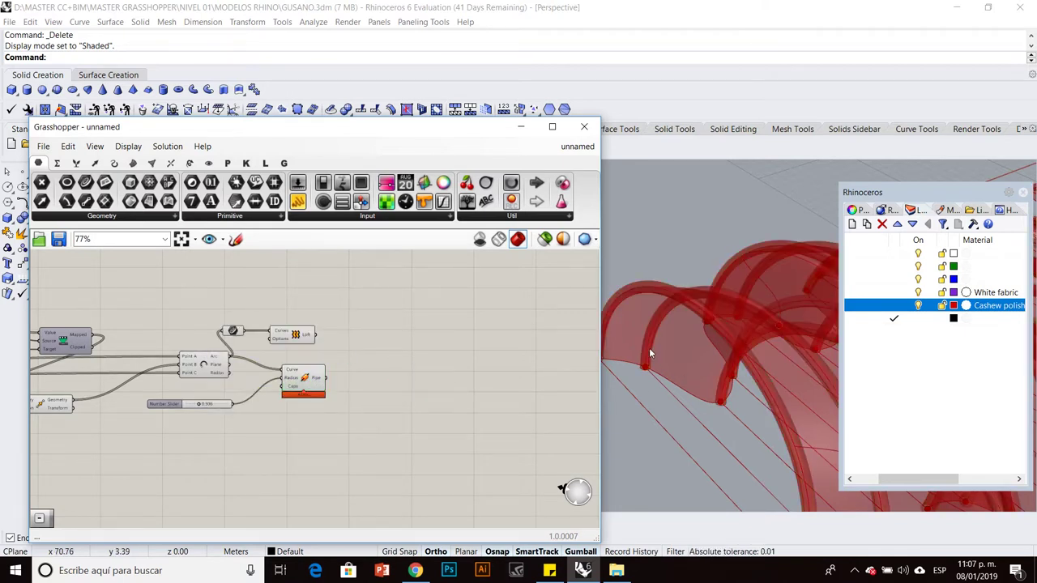
Move the Grasshopper window off the model and switch from the maximized Perspective viewport to a maximized Front viewport.
scroll(649, 349, "down", 8)
right_click_drag(649, 349, 619, 334)
scroll(620, 334, "down", 3)
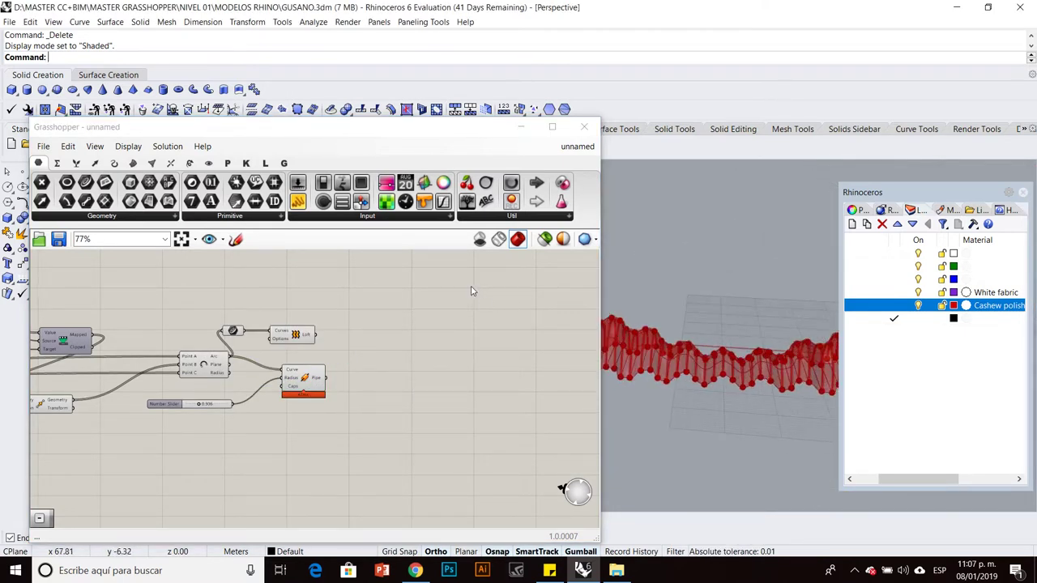
left_click_drag(419, 128, 427, 278)
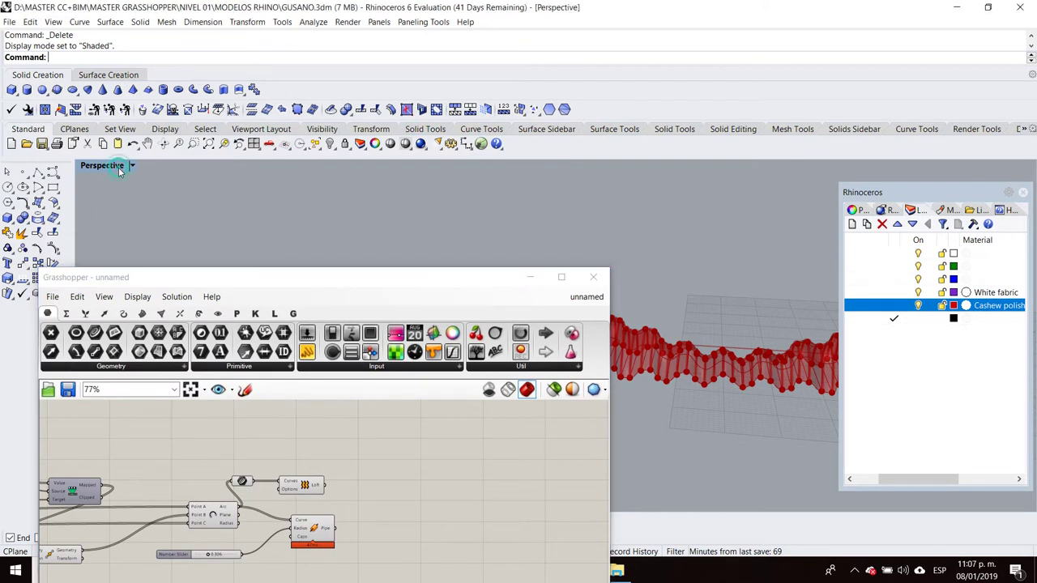
double_click(119, 166)
left_click_drag(341, 286, 783, 158)
double_click(97, 347)
Reshape the Graph Mapper's sine curve into one wide, deep valley while viewing the surface from the front.
scroll(209, 384, "down", 6)
right_click_drag(324, 358, 189, 356)
scroll(349, 308, "up", 10)
scroll(349, 309, "up", 2)
scroll(332, 343, "down", 5)
right_click_drag(331, 343, 357, 350)
scroll(683, 431, "up", 8)
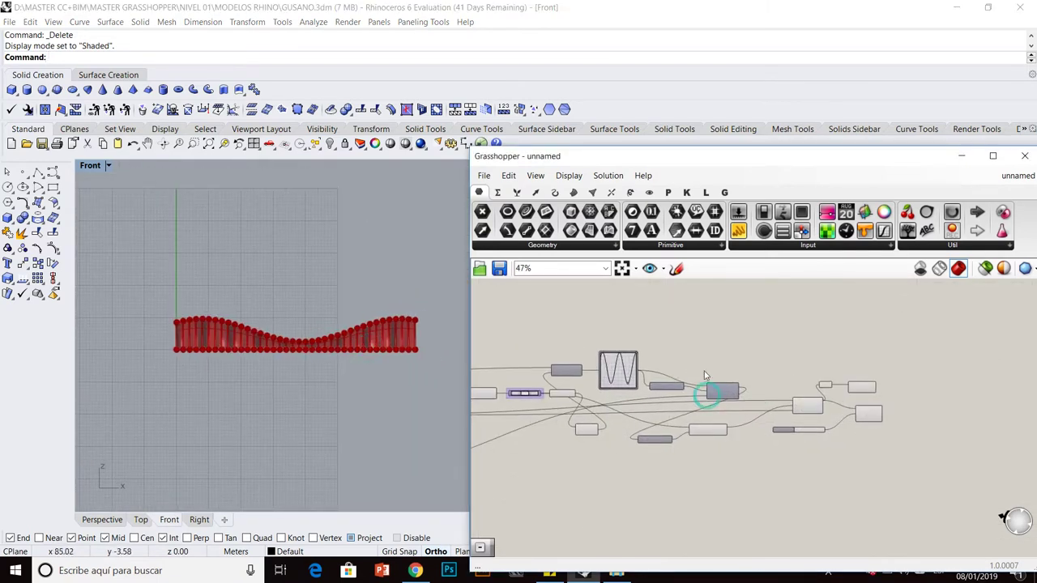
left_click_drag(693, 423, 637, 412)
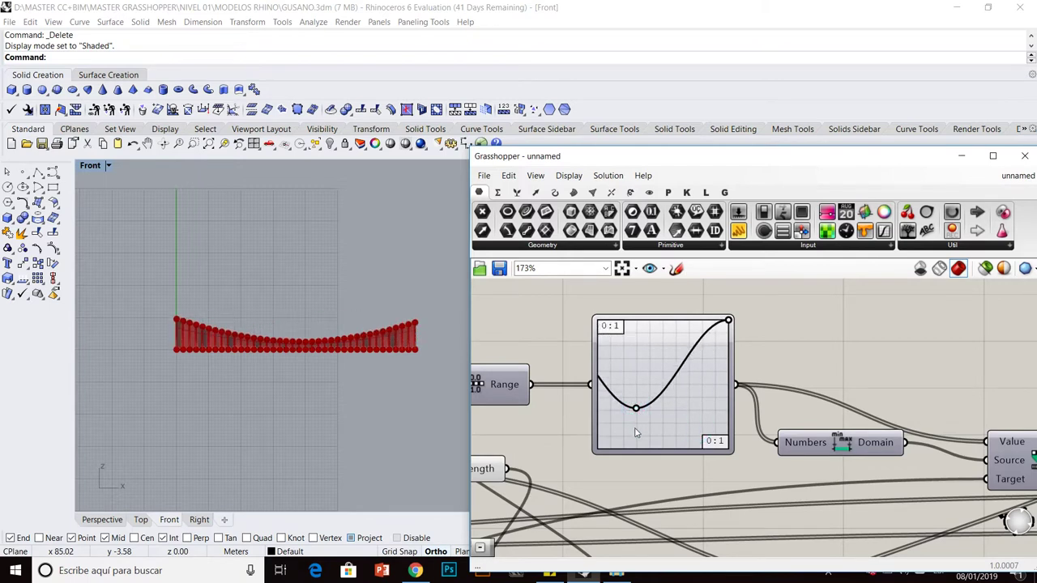
left_click_drag(637, 409, 657, 432)
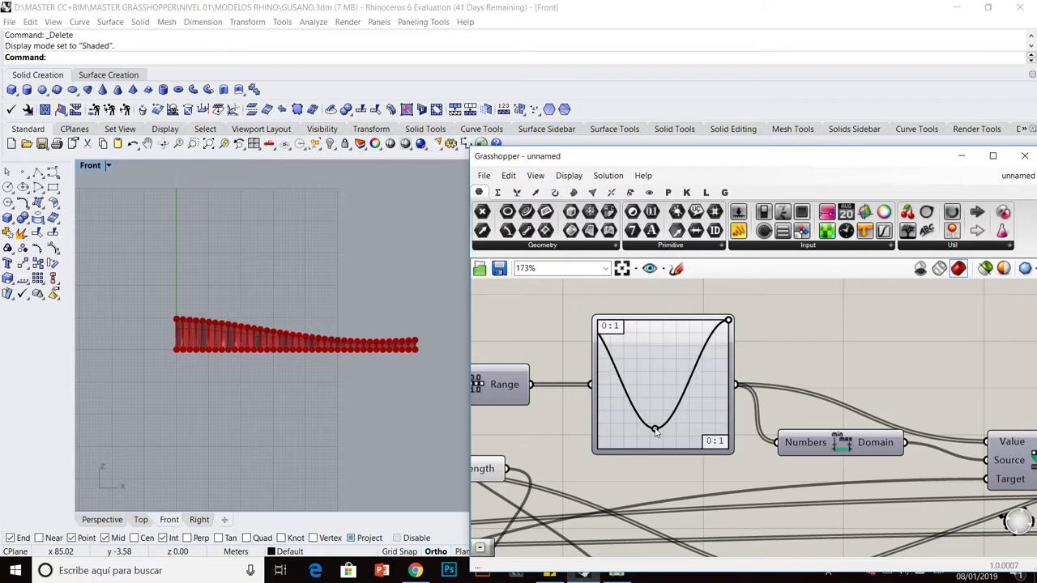
Restore the four-viewport layout and inspect the lofted surface closely in the Top viewport.
scroll(654, 431, "down", 4)
scroll(893, 390, "up", 3)
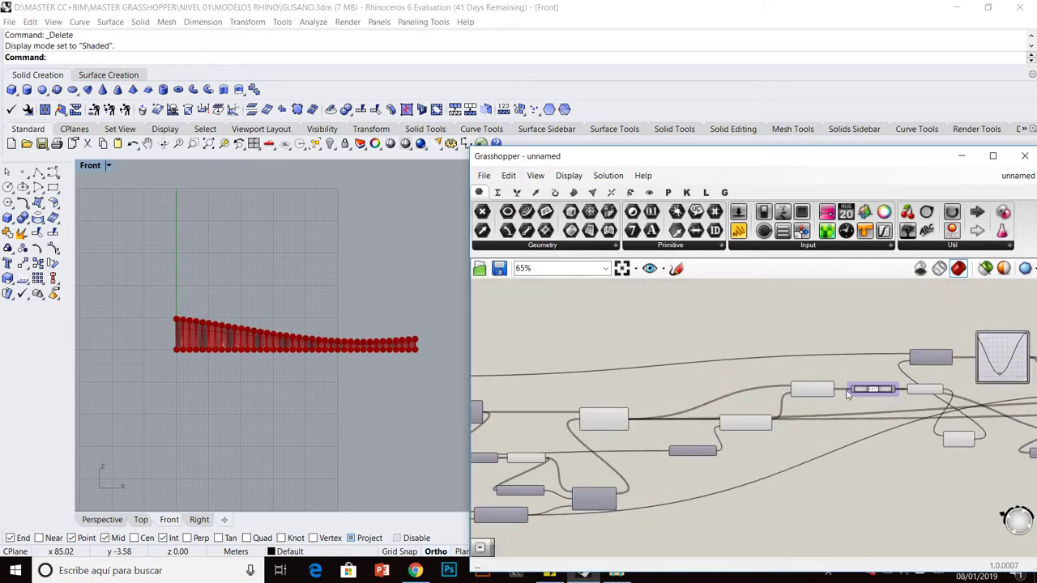
scroll(893, 390, "down", 3)
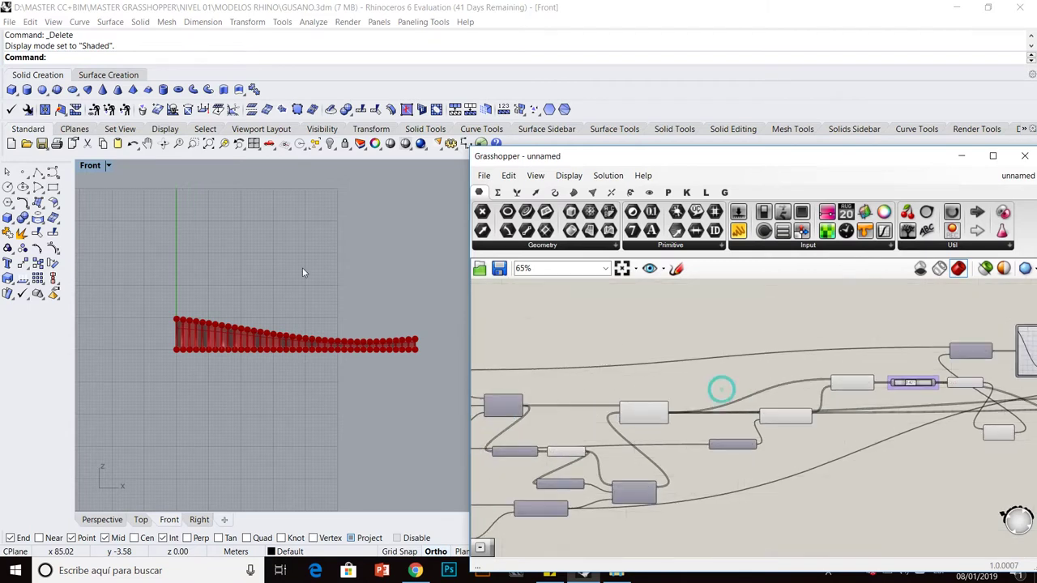
double_click(113, 173)
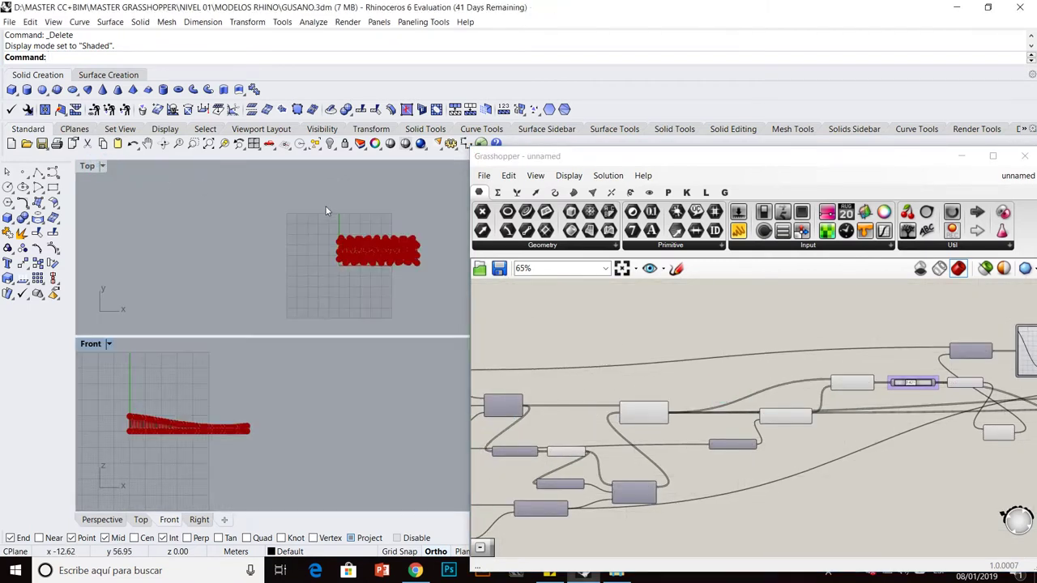
scroll(366, 257, "up", 2)
scroll(365, 243, "down", 4)
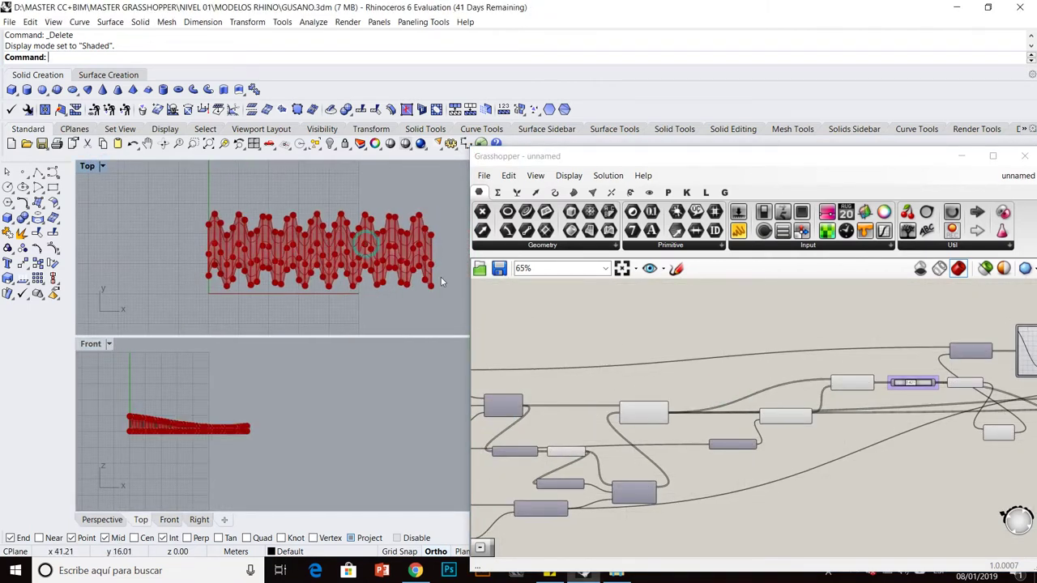
Set the Domain start slider to 3.585 and the Domain end slider to 9.033.
scroll(847, 369, "down", 3)
scroll(679, 479, "up", 6)
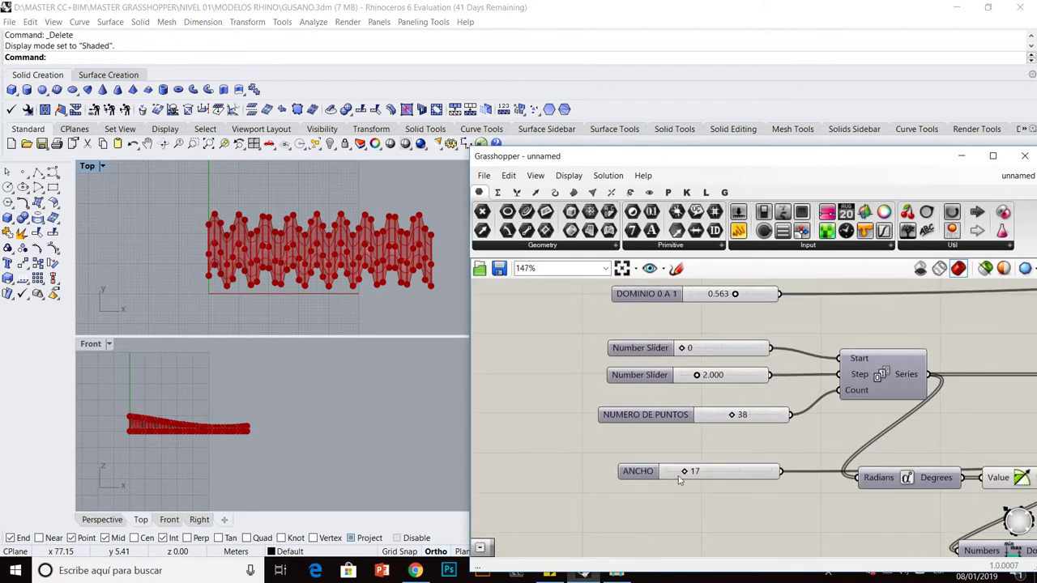
scroll(690, 407, "up", 2)
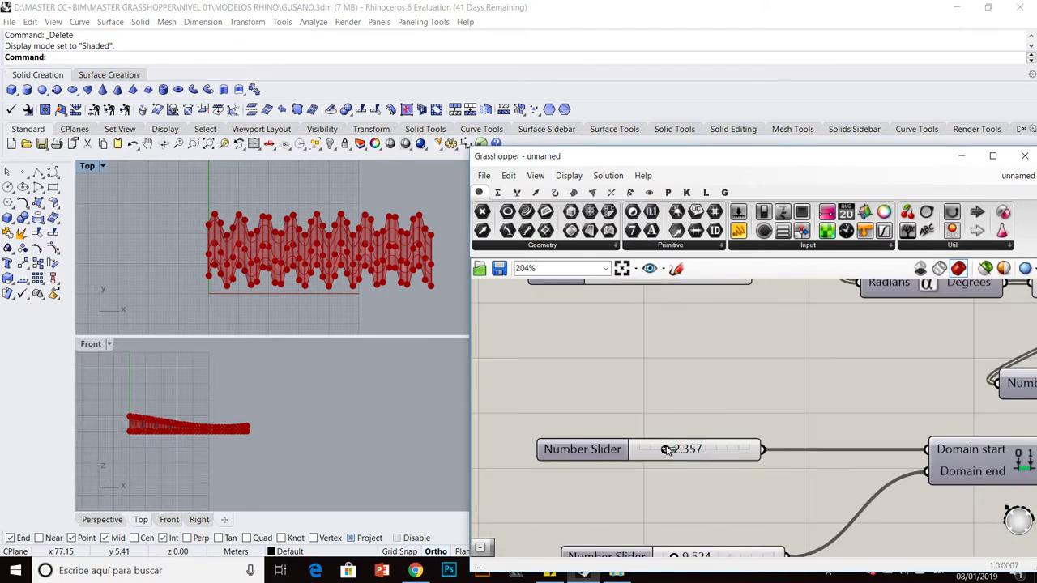
mouse_move(681, 451)
left_mouse_down()
mouse_move(694, 451)
mouse_move(679, 458)
left_mouse_up()
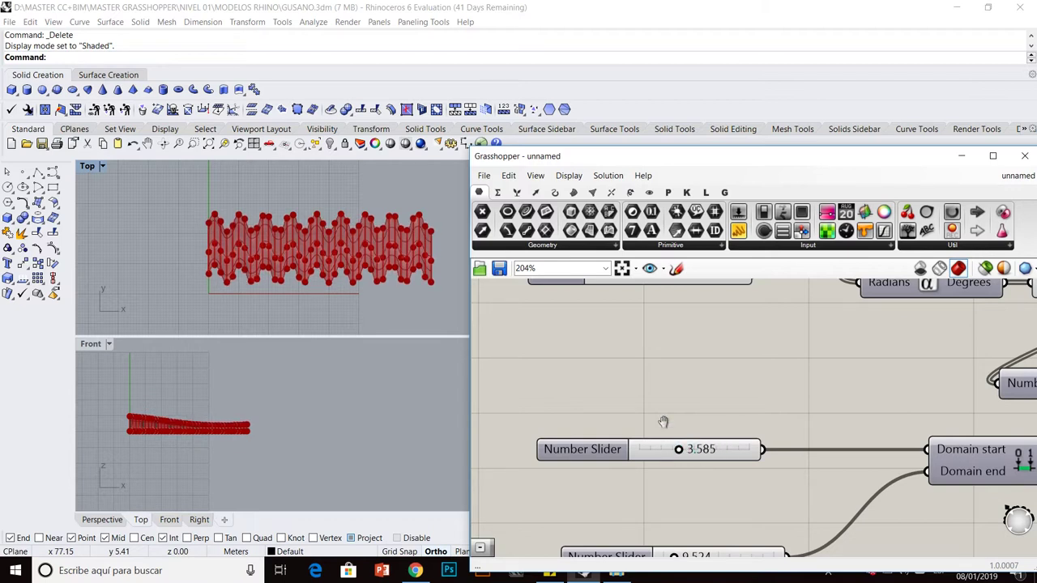
right_click_drag(663, 423, 640, 345)
left_click_drag(653, 481, 653, 481)
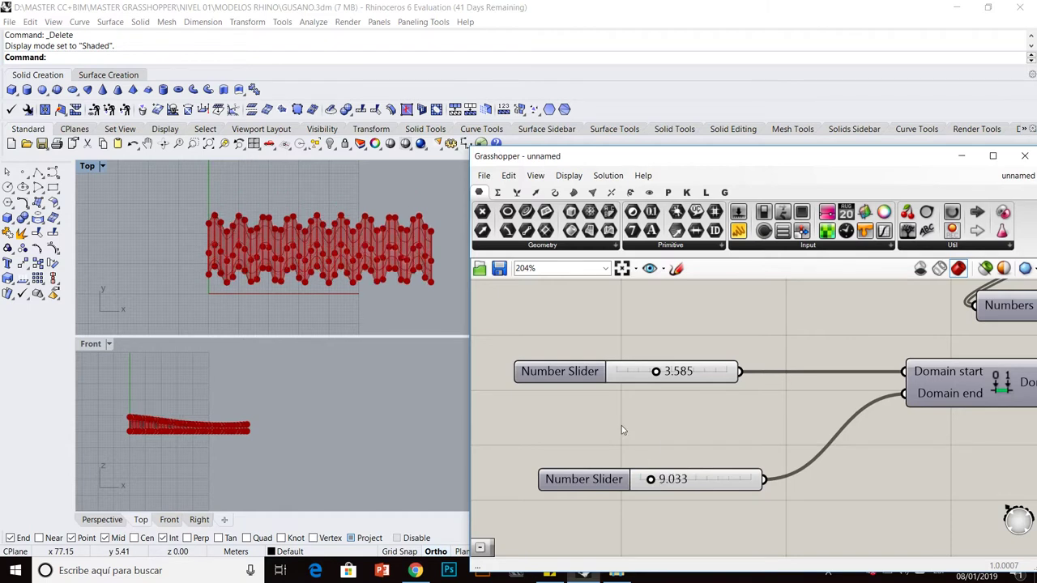
Move the Grasshopper window aside, maximize the Perspective viewport and inspect the piped arcs and lofted surface.
left_click_drag(552, 163, 205, 265)
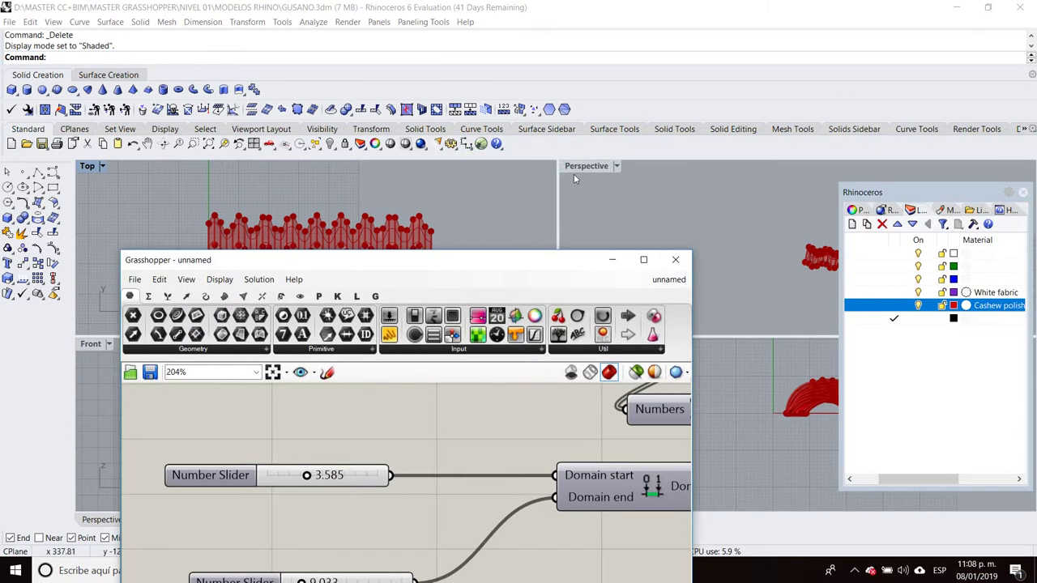
double_click(583, 166)
left_click_drag(519, 259, 201, 257)
mouse_move(511, 368)
right_mouse_down()
mouse_move(494, 376)
mouse_move(480, 351)
mouse_move(564, 353)
right_mouse_up()
scroll(589, 374, "up", 5)
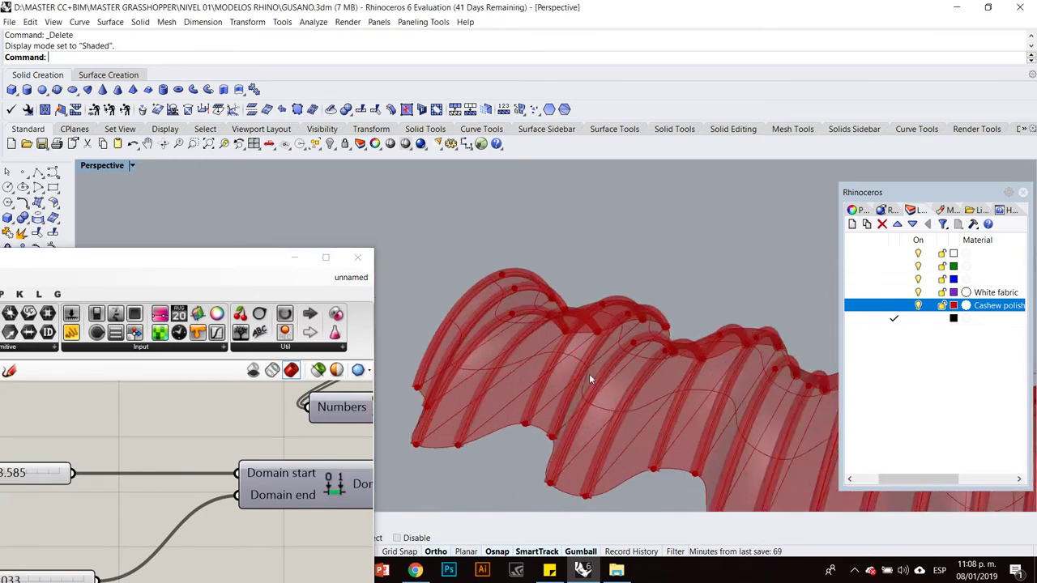
scroll(682, 424, "down", 6)
mouse_move(683, 424)
right_mouse_down()
mouse_move(706, 381)
mouse_move(724, 446)
mouse_move(645, 448)
mouse_move(495, 359)
mouse_move(546, 375)
mouse_move(597, 328)
mouse_move(652, 348)
right_mouse_up()
Change the Graph Mapper's graph type to Parabola.
scroll(168, 457, "down", 2)
right_click_drag(168, 458, 135, 472)
scroll(136, 476, "up", 2)
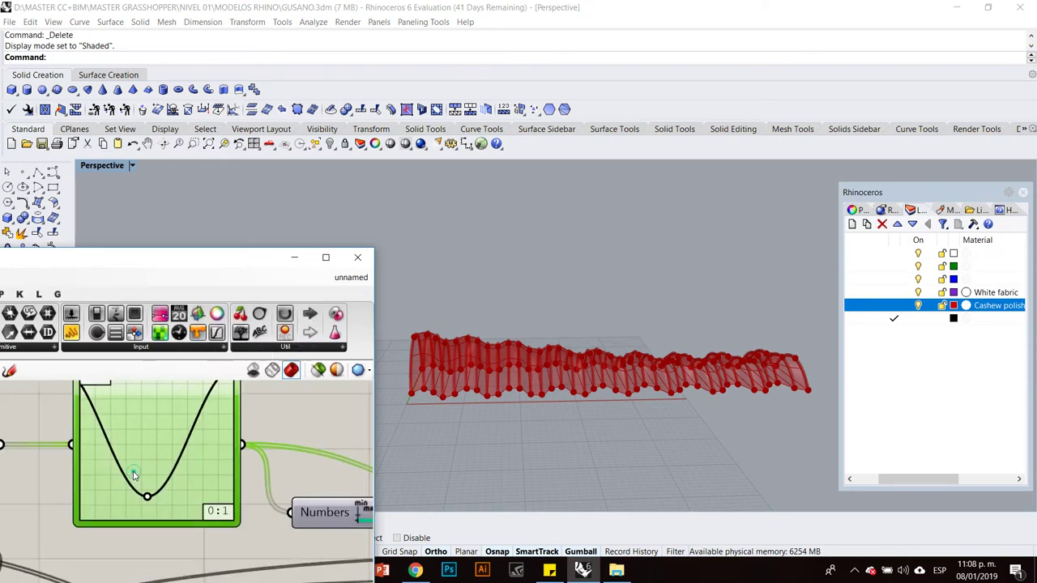
right_click(135, 476)
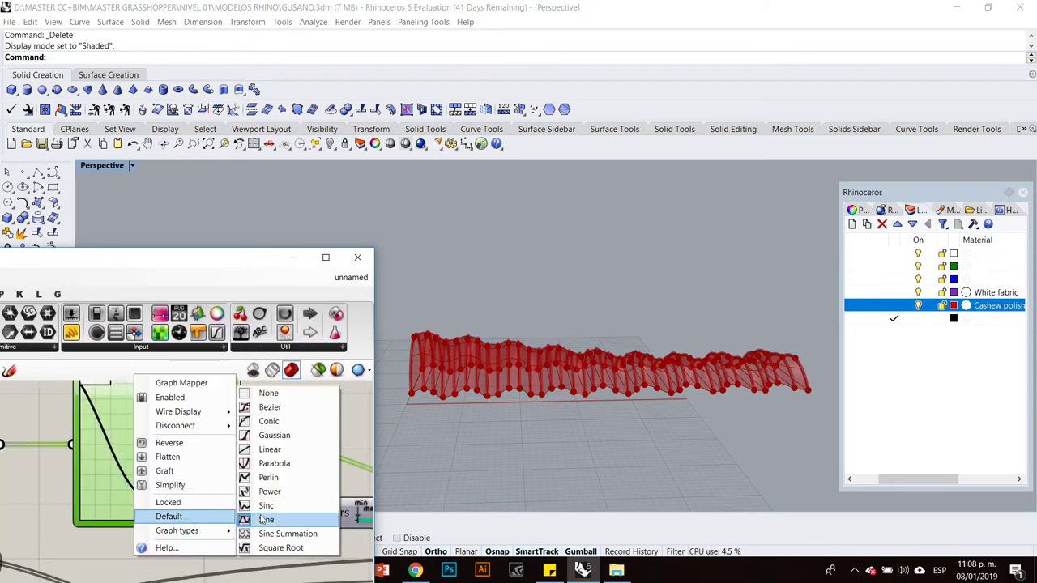
mouse_move(195, 531)
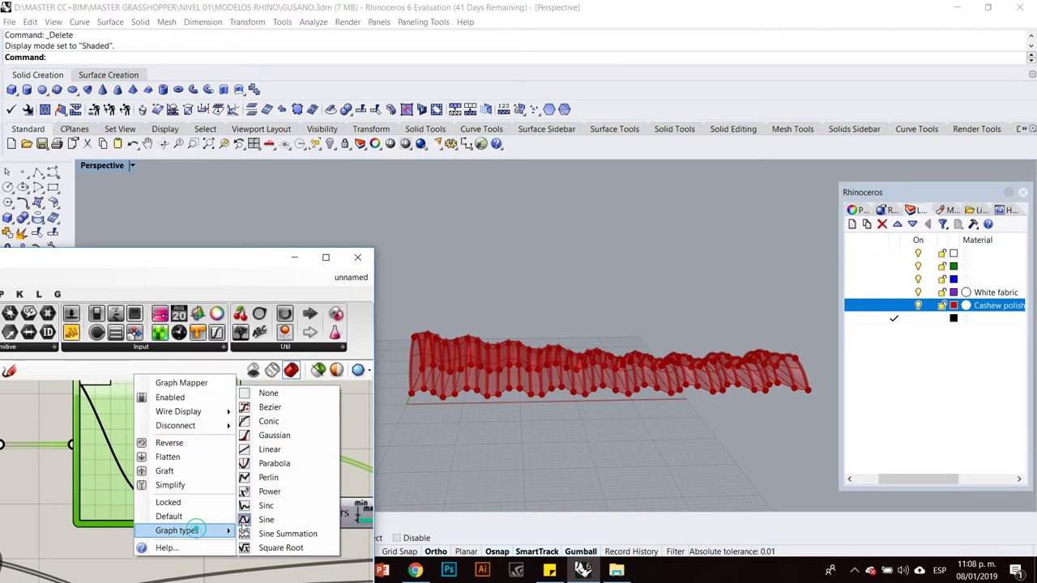
left_click(285, 468)
scroll(225, 481, "down", 2)
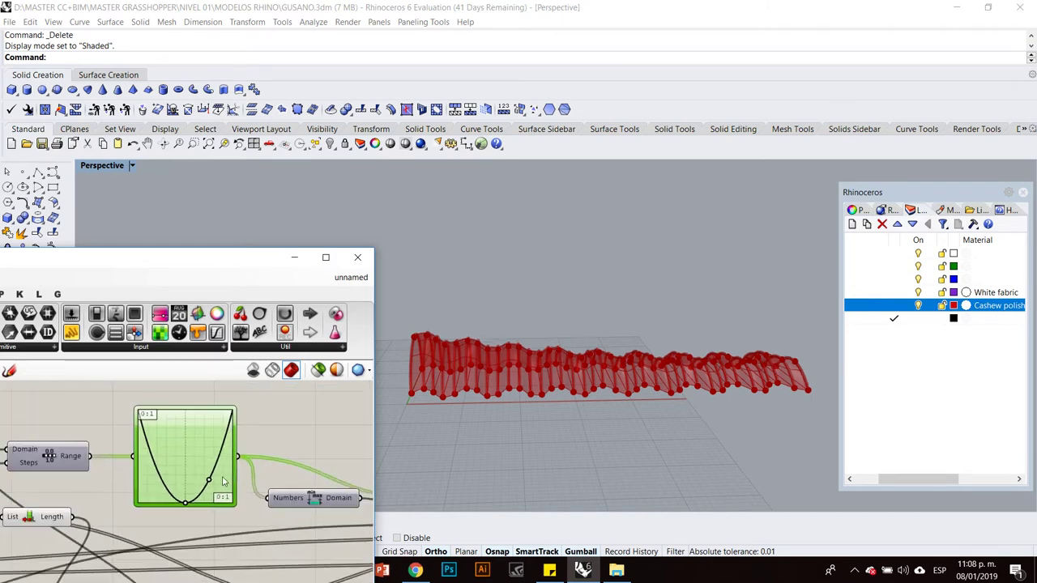
Widen the parabola, raise its vertex into an arch, and lower it back into a shallow valley.
left_click_drag(209, 484, 191, 456)
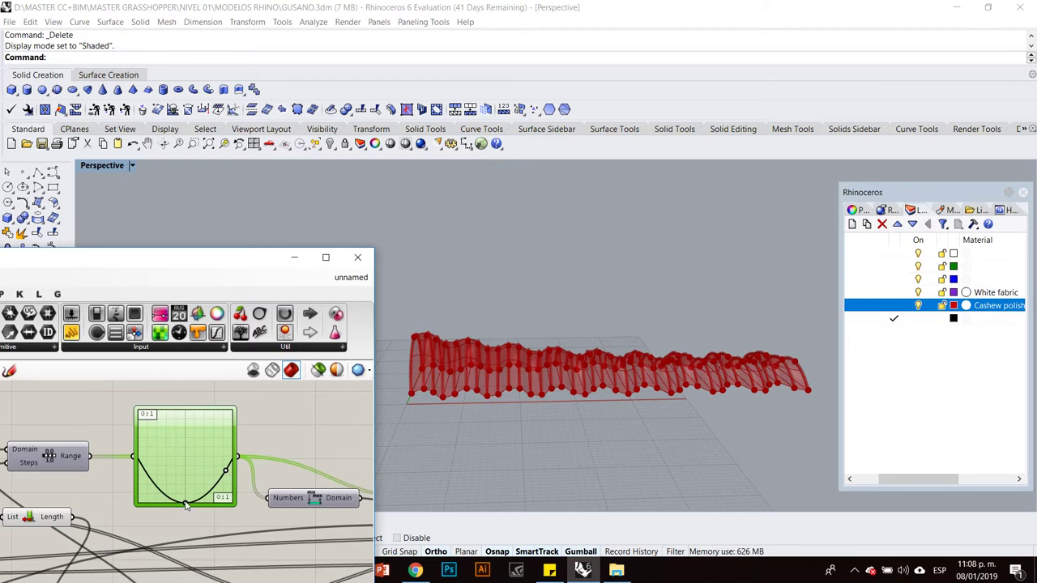
left_click_drag(190, 469, 193, 448)
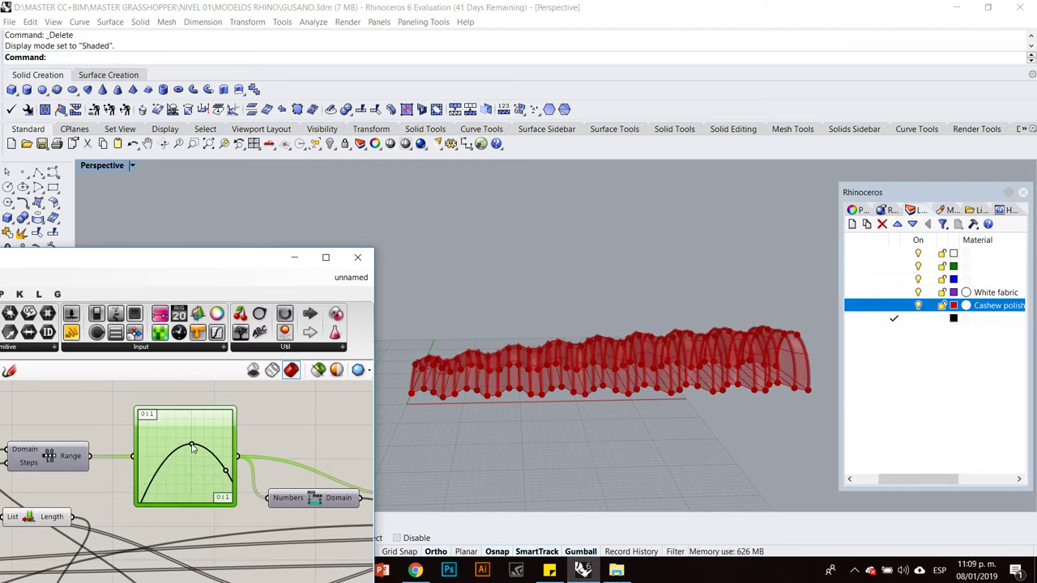
left_click_drag(191, 485, 191, 484)
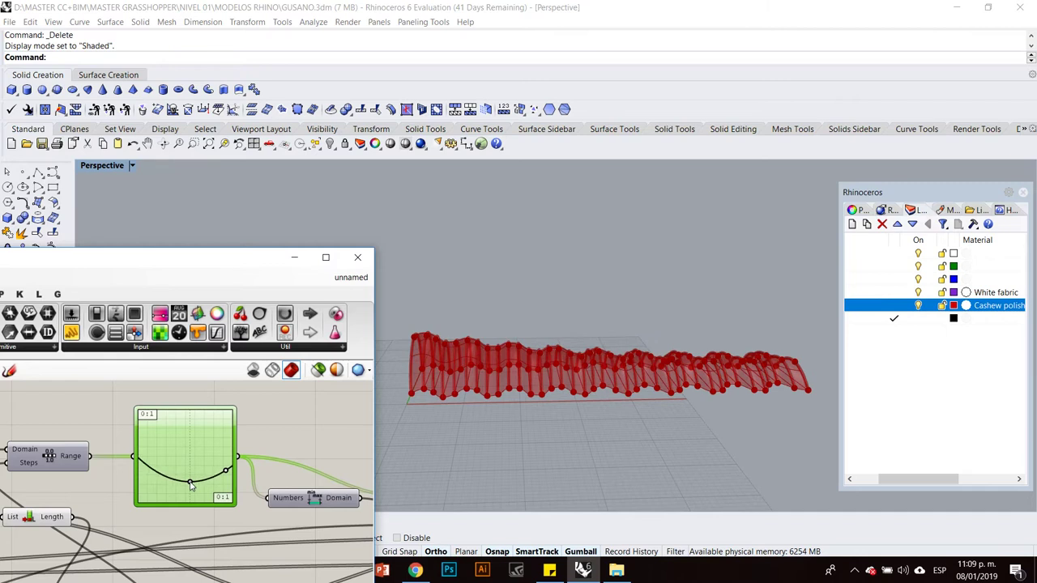
Set the Graph Mapper's graph type to Sine and reshape the curve into repeated waves with two medium-height peaks.
right_click(195, 449)
mouse_move(243, 530)
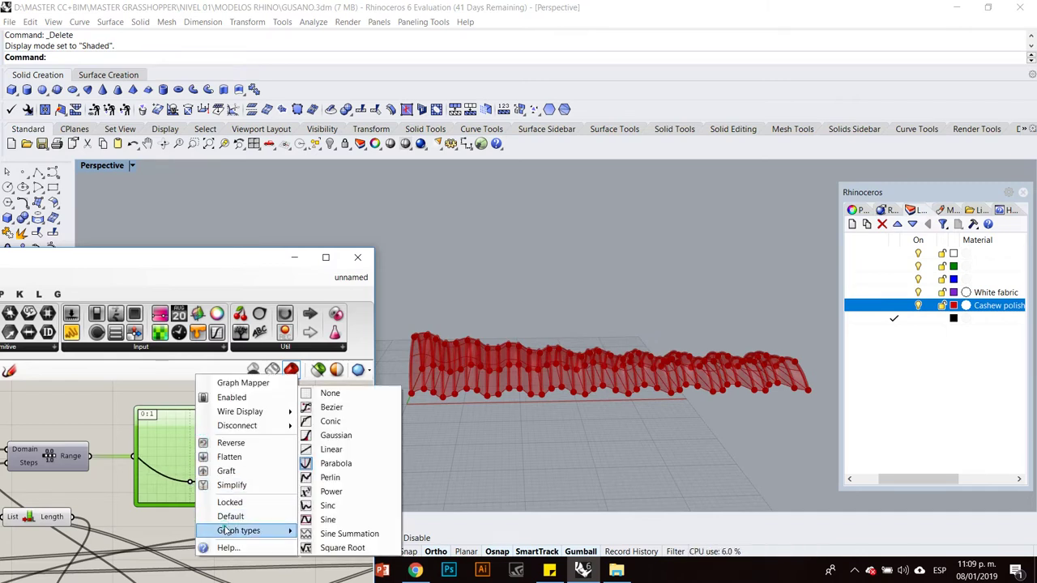
left_click(329, 519)
left_click_drag(180, 489, 217, 451)
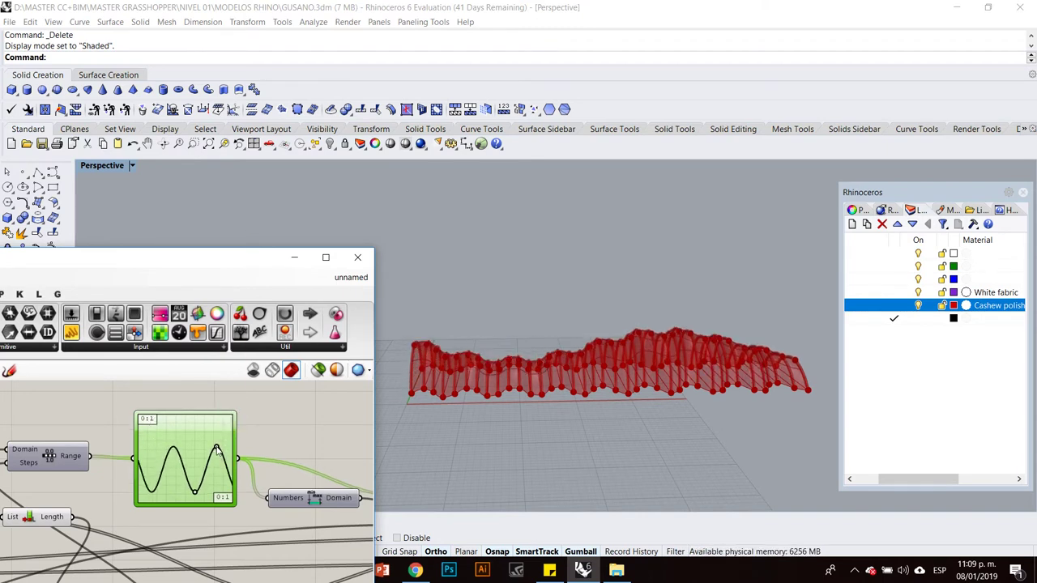
Bake the Loft component's surface into Rhino on Layer 01.
scroll(217, 452, "down", 5)
scroll(299, 424, "up", 2)
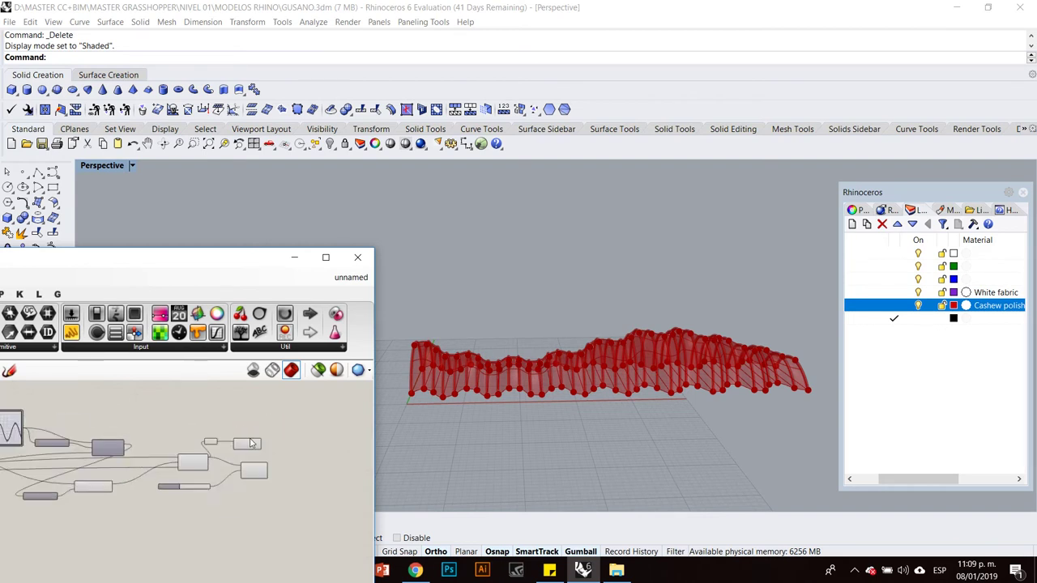
scroll(251, 443, "up", 2)
left_click(250, 452)
right_click(251, 452)
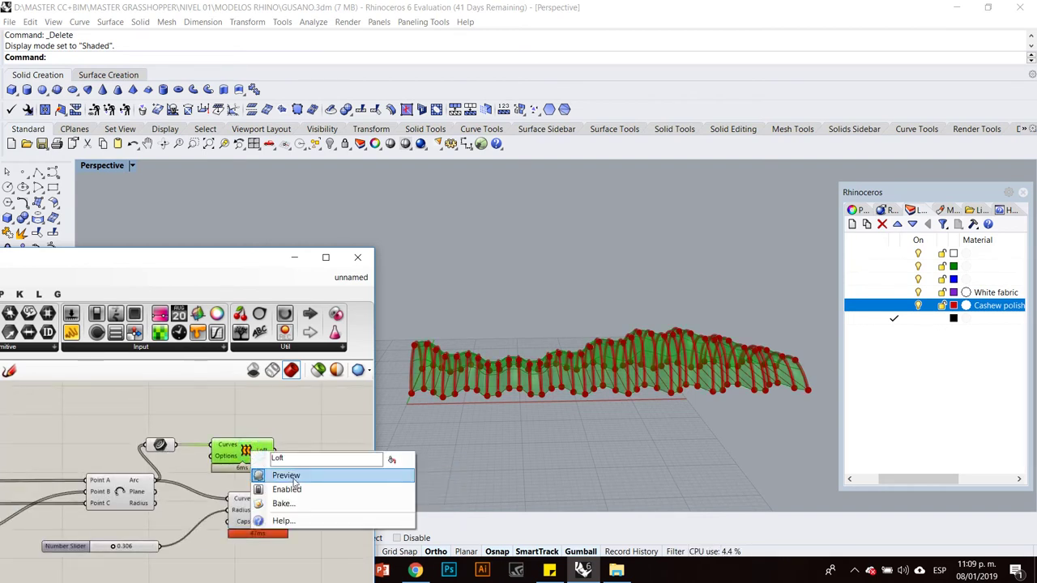
left_click(284, 503)
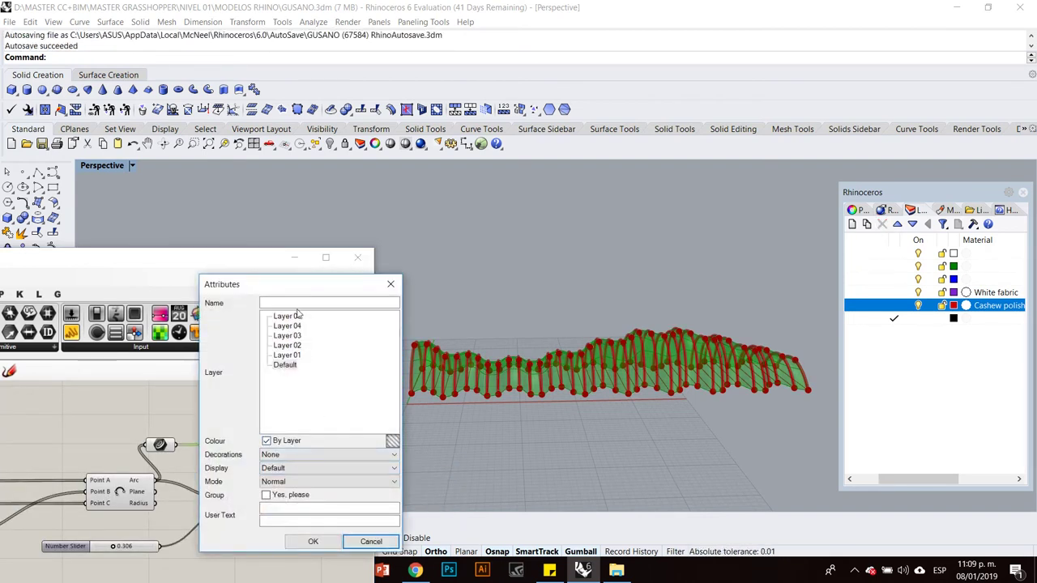
left_click(313, 541)
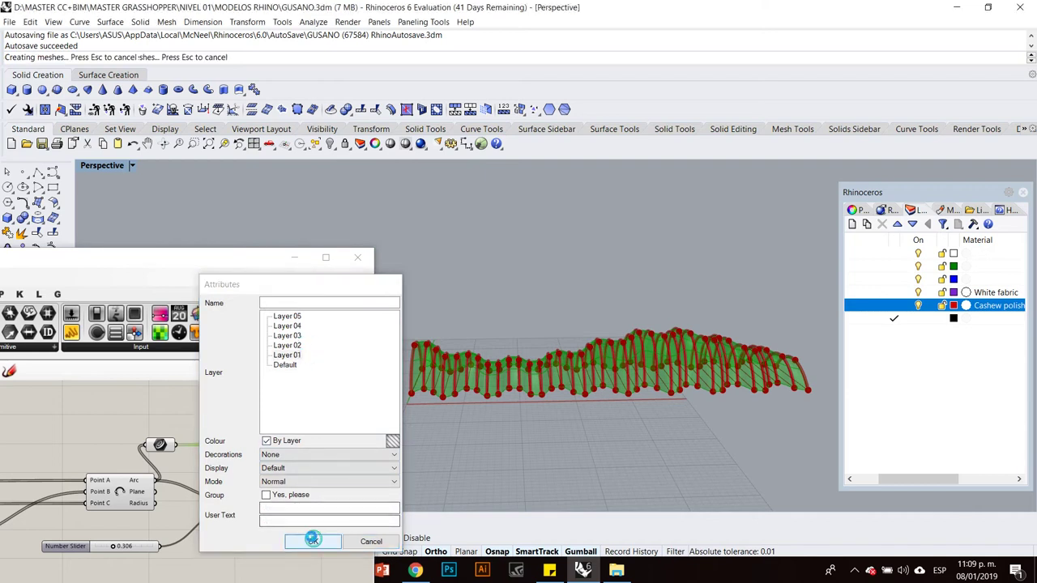
Bake the Pipe component's output into Rhino on Layer 02.
right_click_drag(306, 498, 270, 485)
left_click(242, 495)
right_click(242, 494)
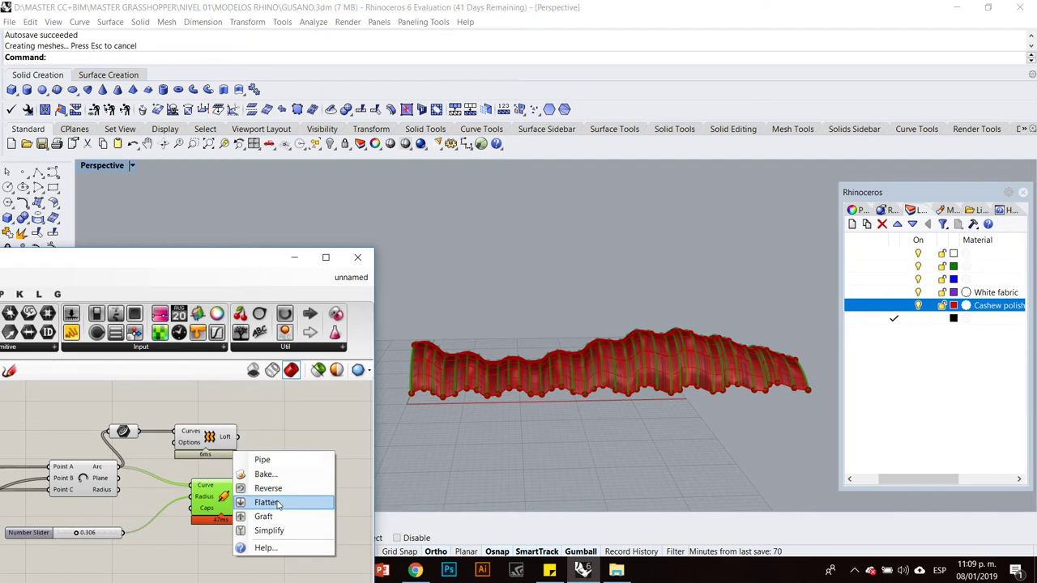
left_click(270, 475)
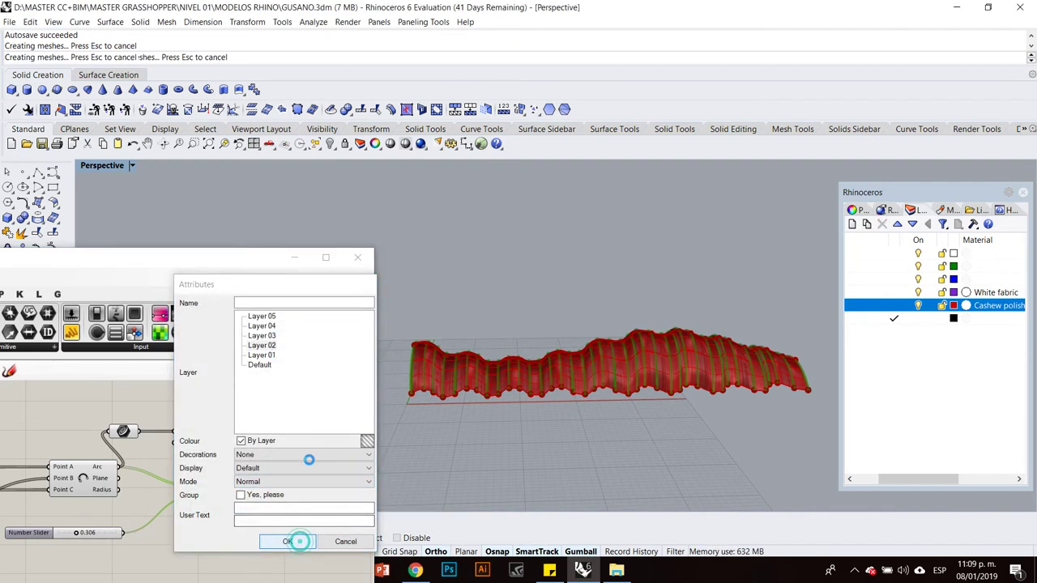
left_click(288, 541)
Save the Grasshopper definition as GUSANOO in the ESTEREOTOMÍAS folder and close the Grasshopper window.
scroll(312, 461, "down", 5)
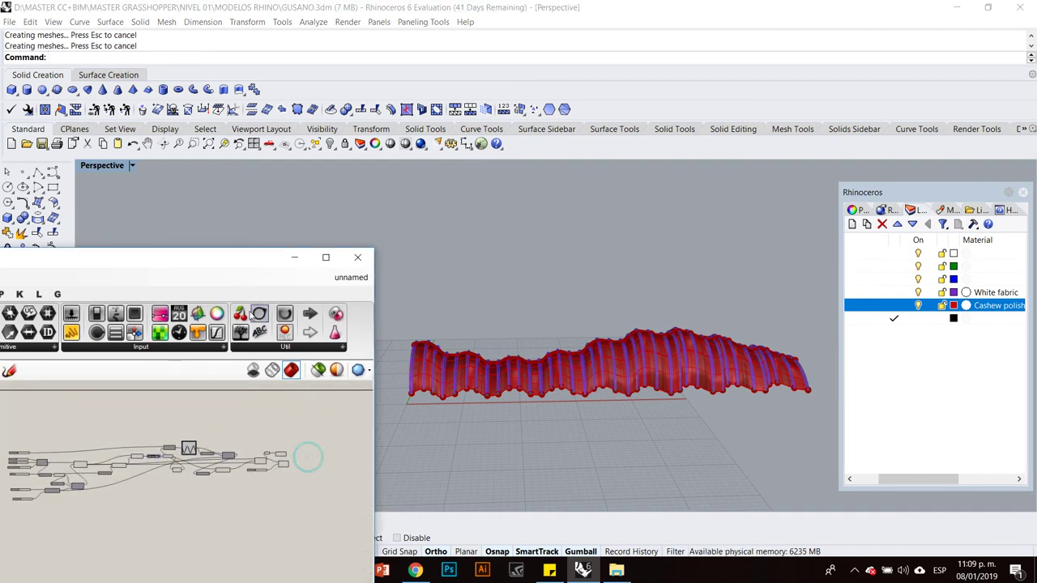
left_click_drag(245, 262, 519, 213)
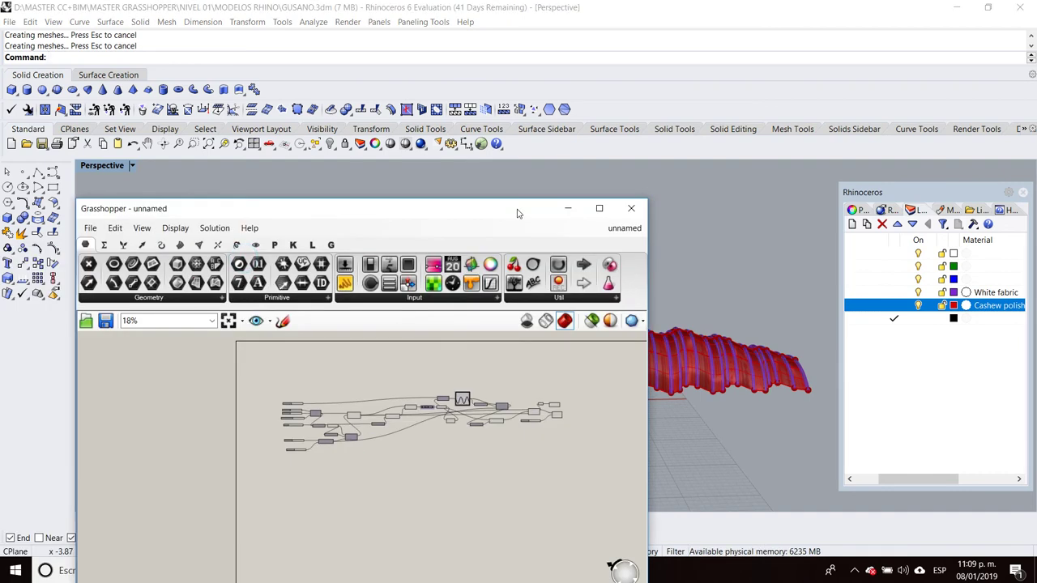
left_click(90, 228)
left_click(125, 298)
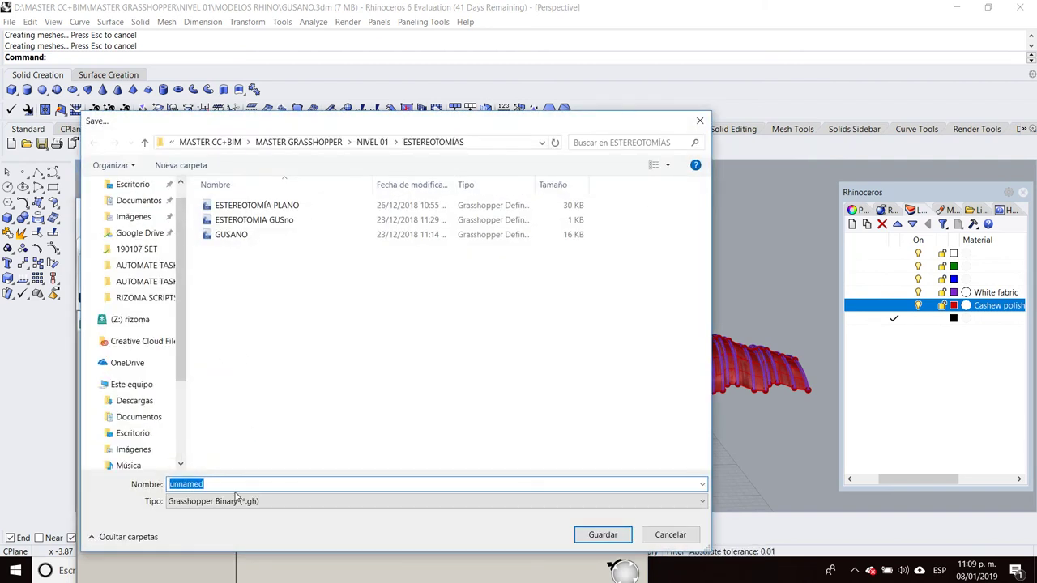
type("GUSANOO")
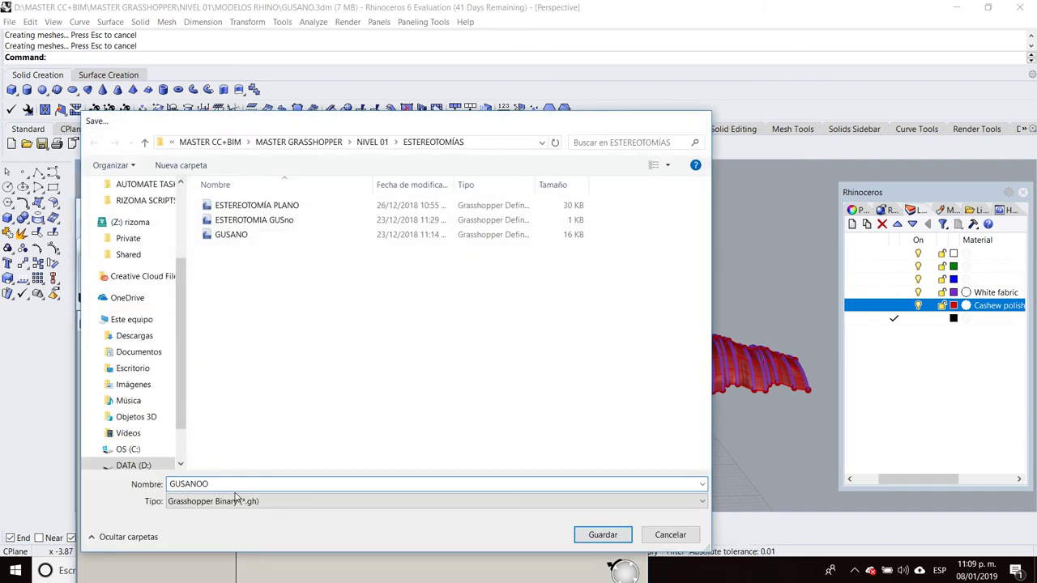
key("Return")
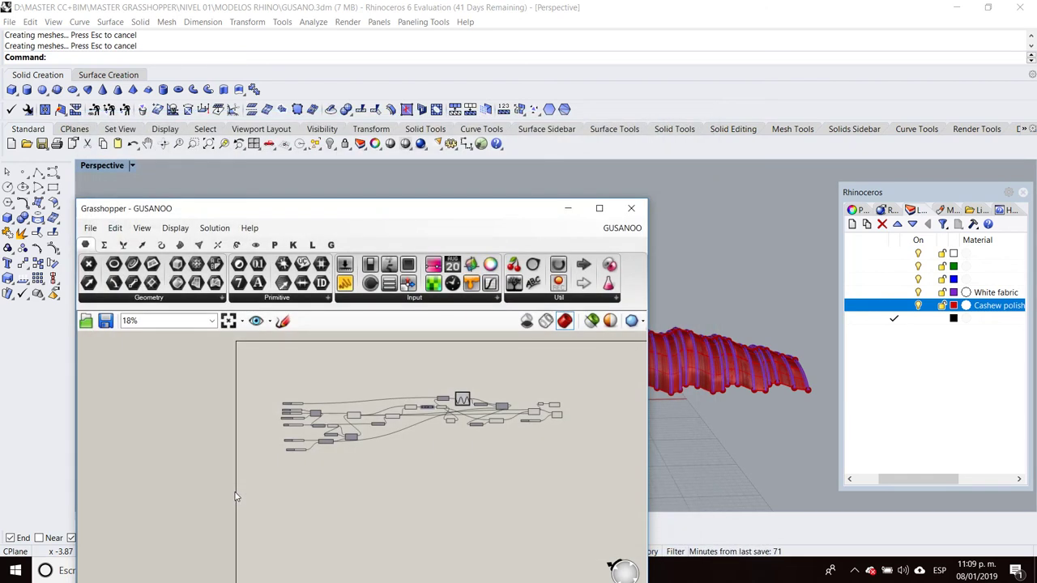
left_click(631, 208)
Set the Perspective viewport to Rendered display and inspect the baked pipes and lofted surface from outside and inside the tunnel.
left_click(131, 166)
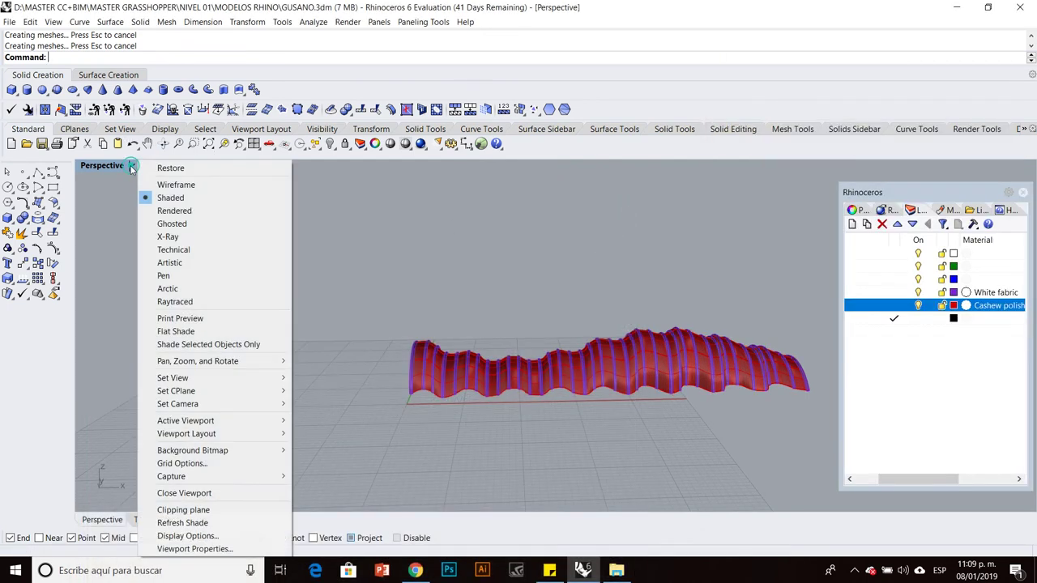
left_click(166, 211)
right_click_drag(694, 365, 479, 372)
scroll(448, 308, "up", 10)
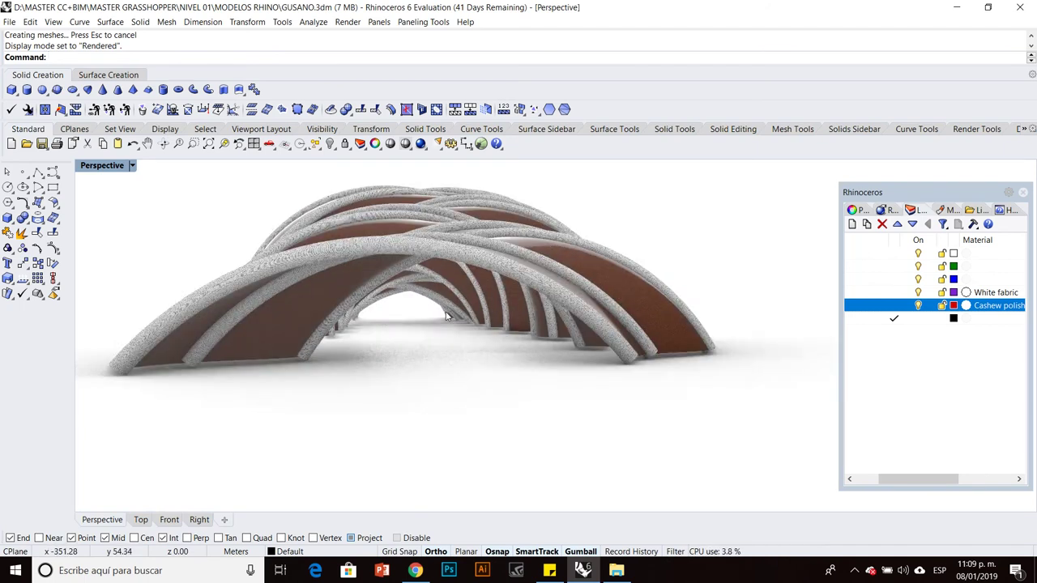
scroll(437, 319, "down", 15)
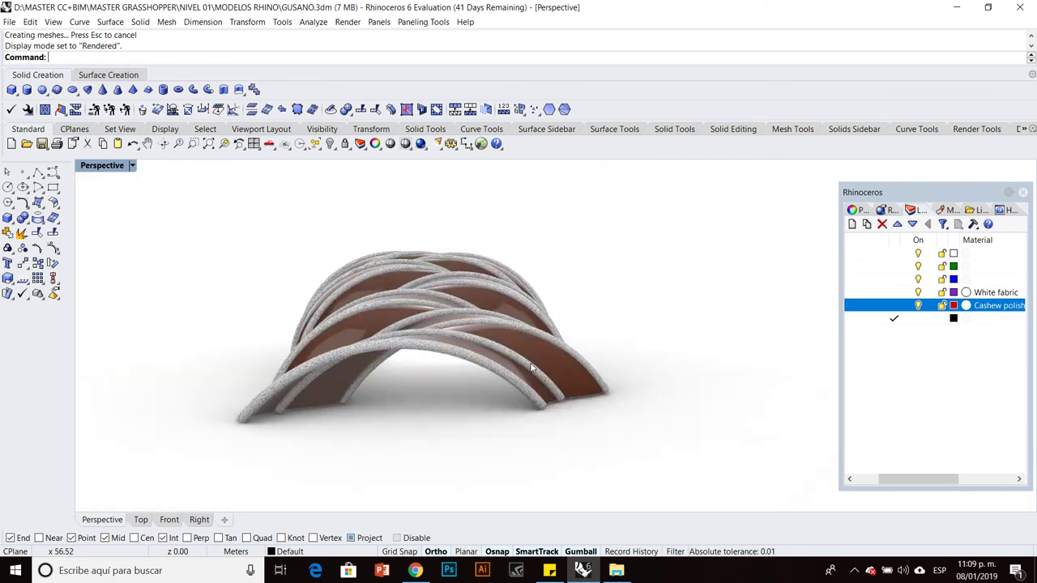
right_click_drag(531, 363, 306, 397)
right_click_drag(528, 426, 398, 392)
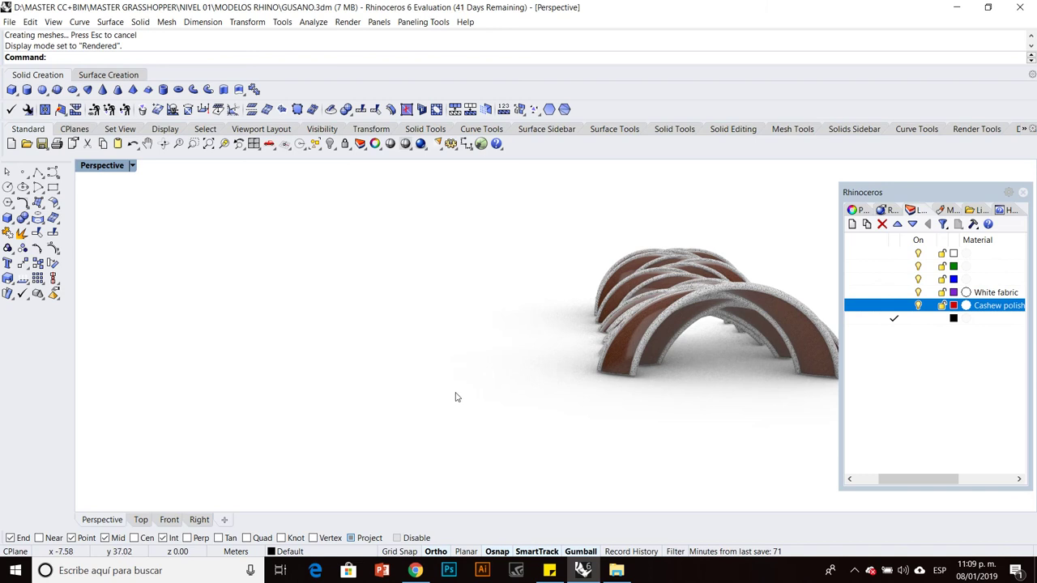
right_click_drag(525, 369, 544, 357)
scroll(544, 358, "up", 10)
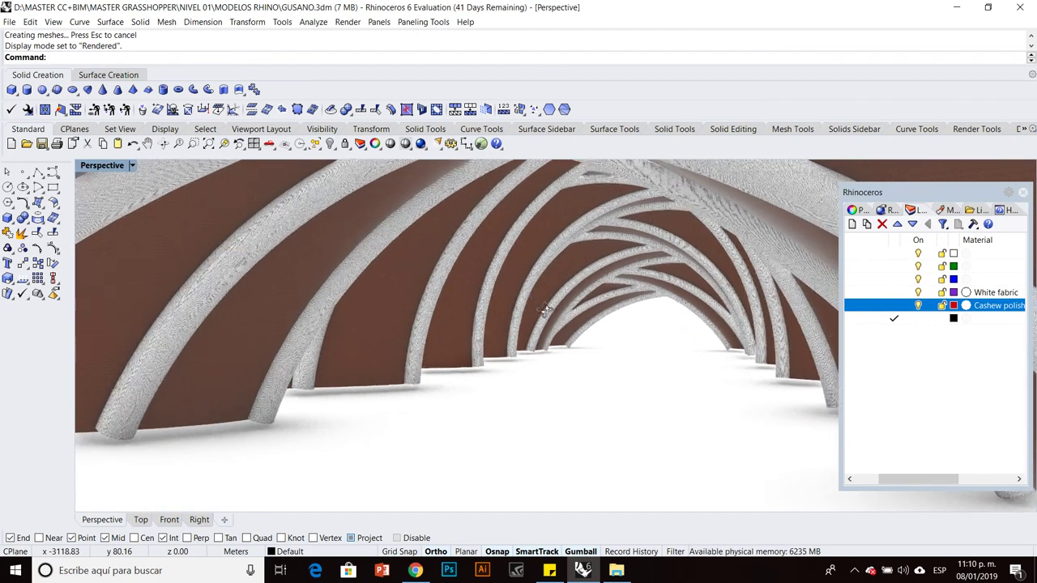
scroll(559, 317, "down", 10)
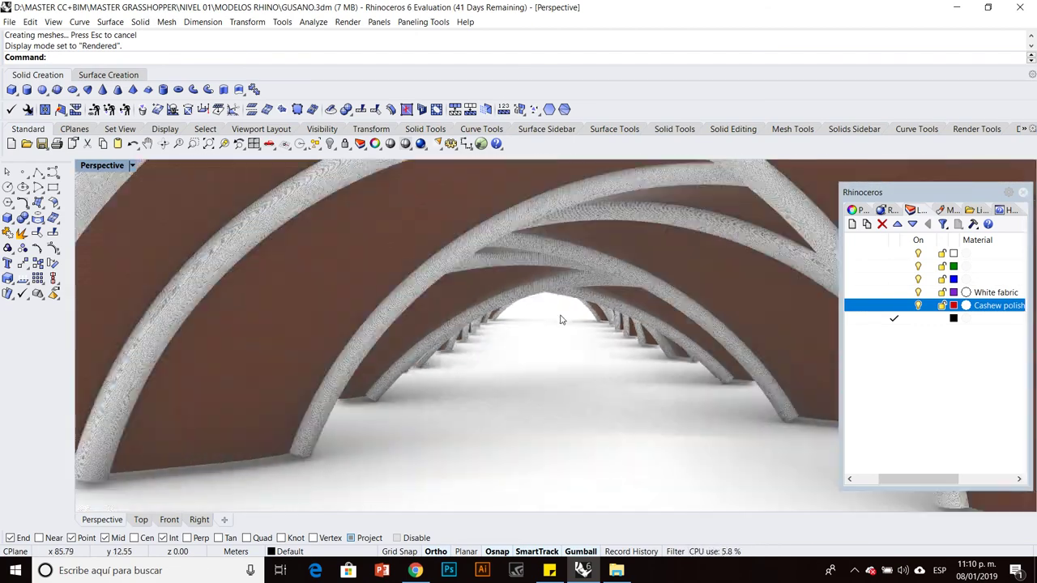